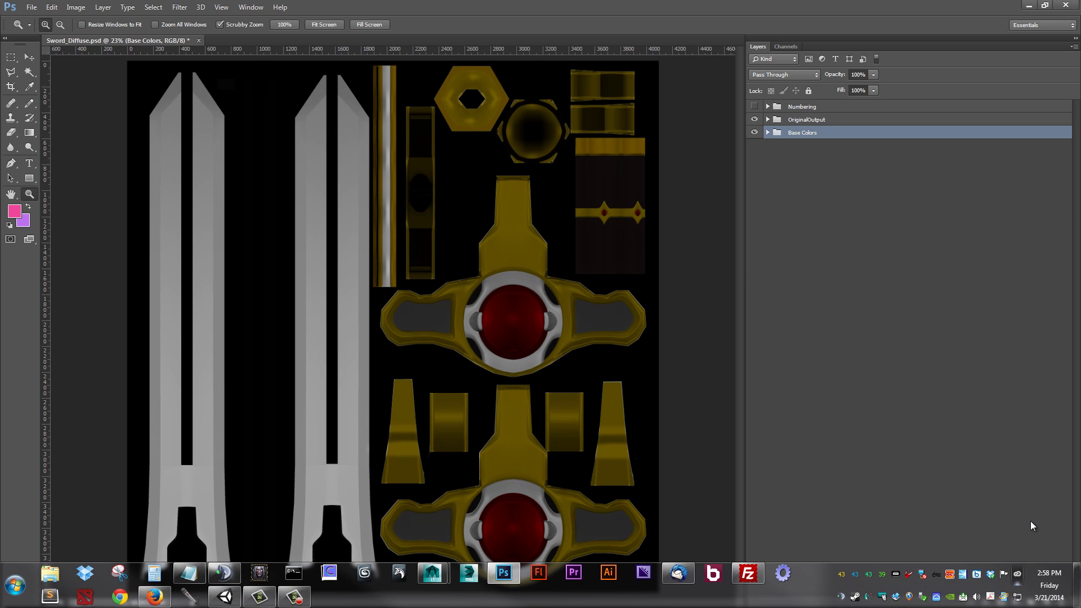
Create a layer group named Ornamental directly above the Base Colors group
{"action": "left_click", "coordinate": [1030, 603]}
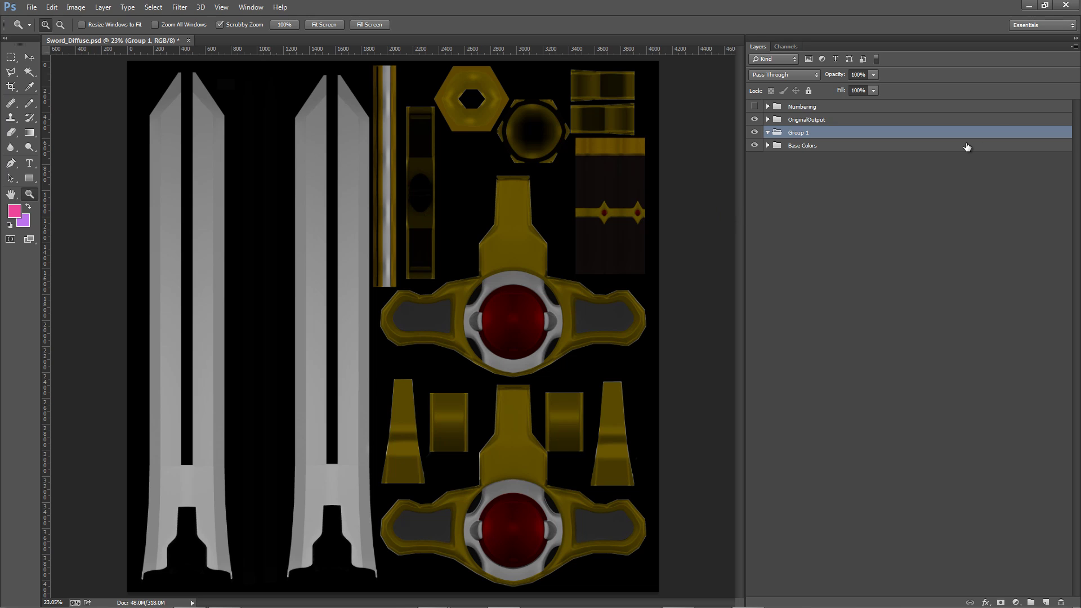
{"action": "key", "text": "o"}
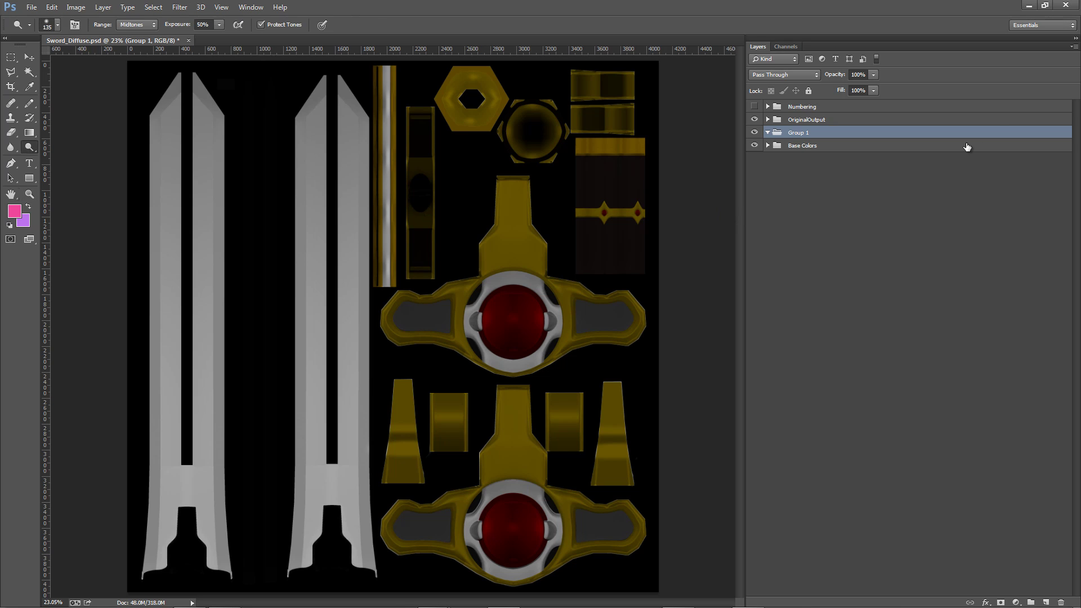
{"action": "key", "text": "r"}
{"action": "key", "text": "a"}
{"action": "key", "text": "l"}
{"action": "double_click", "coordinate": [798, 133]}
{"action": "type", "text": "Ornamental"}
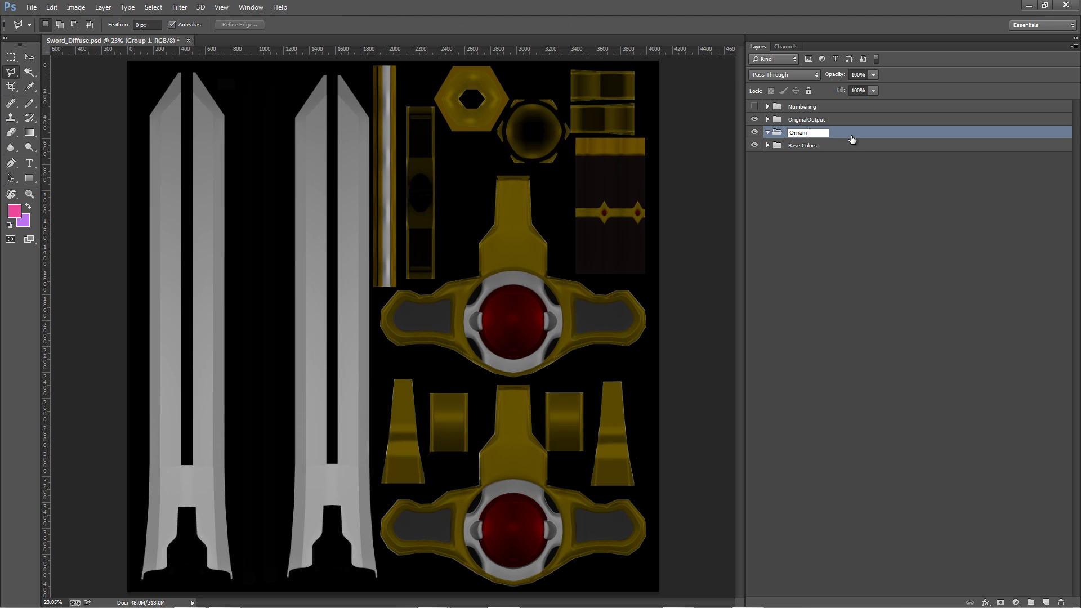
{"action": "key", "text": "Return"}
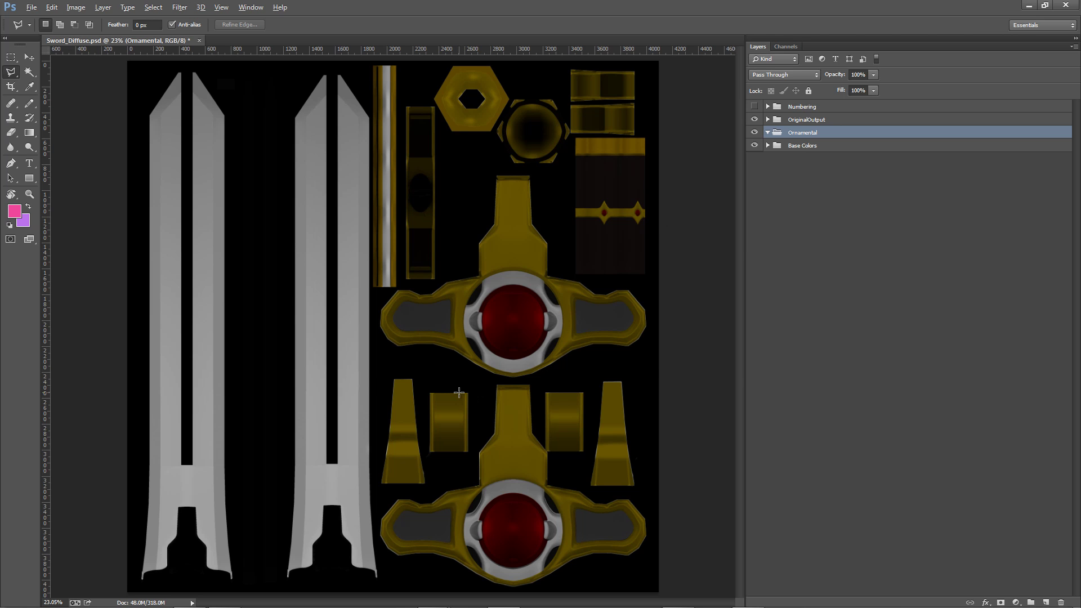
Switch to Maya and examine the ornaments on the reference sword's guard and blade base
{"action": "key", "text": "alt+Tab"}
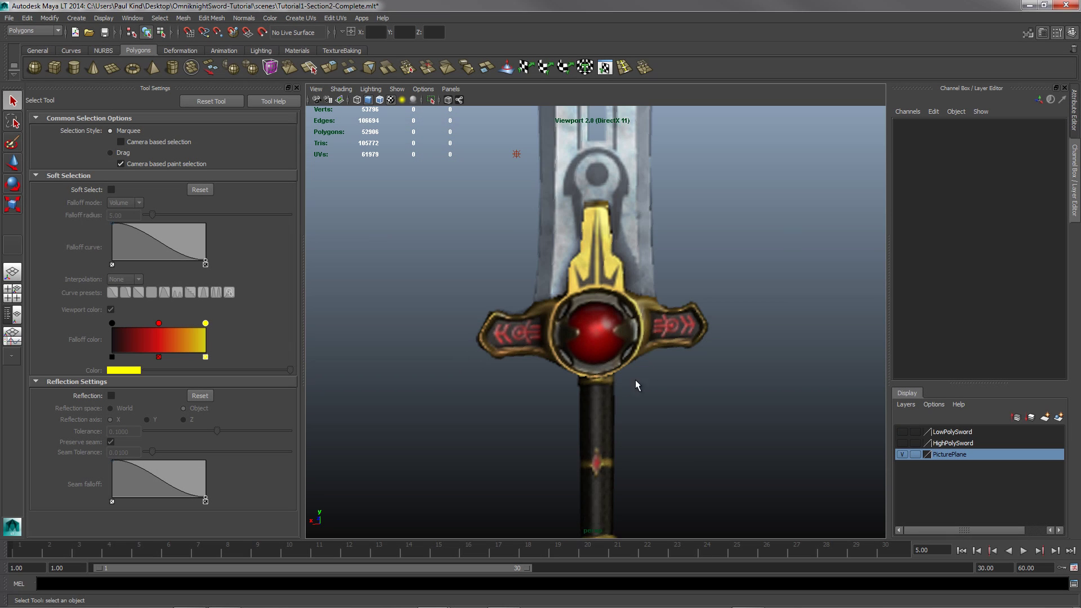
{"action": "left_click_drag", "start_coordinate": [635, 379], "coordinate": [694, 353]}
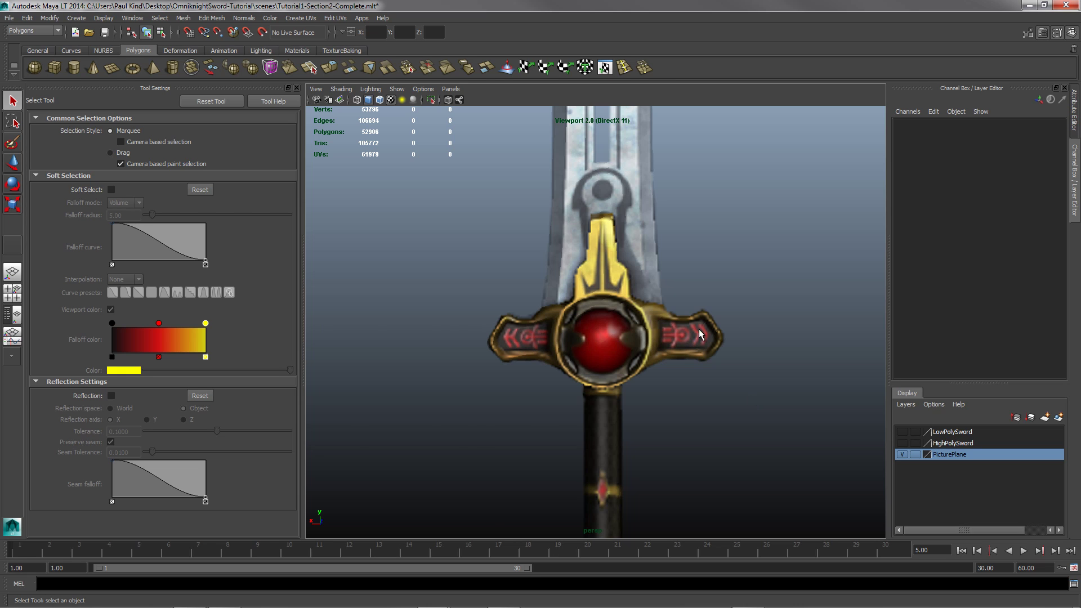
{"action": "scroll", "coordinate": [698, 328], "scroll_direction": "up", "scroll_amount": 3}
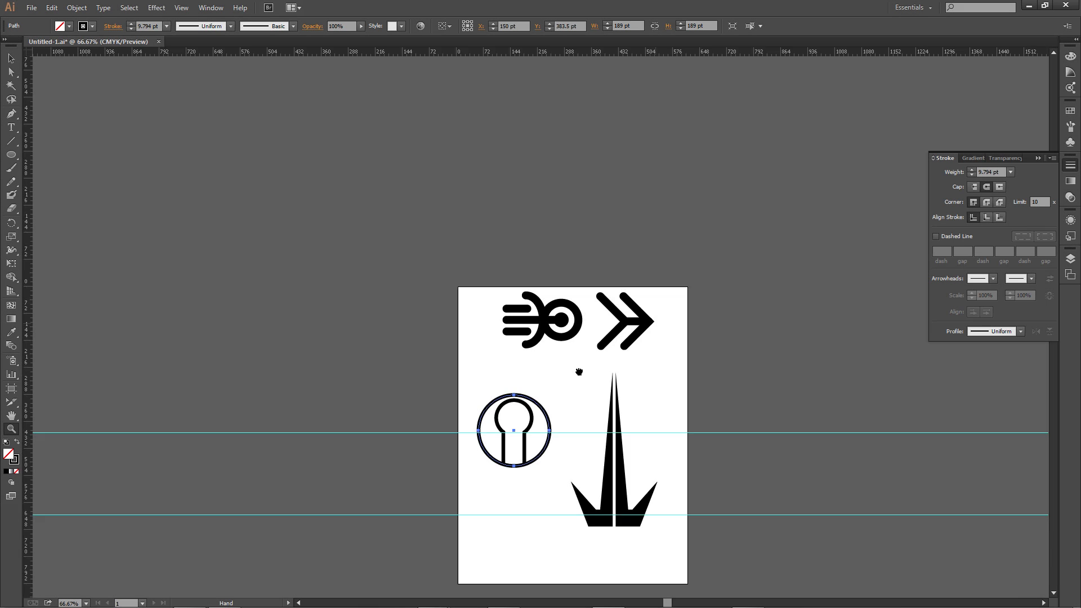
In Illustrator, select and copy the whole three-pronged circle symbol in the upper part of the artboard
{"action": "left_click_drag", "start_coordinate": [645, 298], "coordinate": [511, 264]}
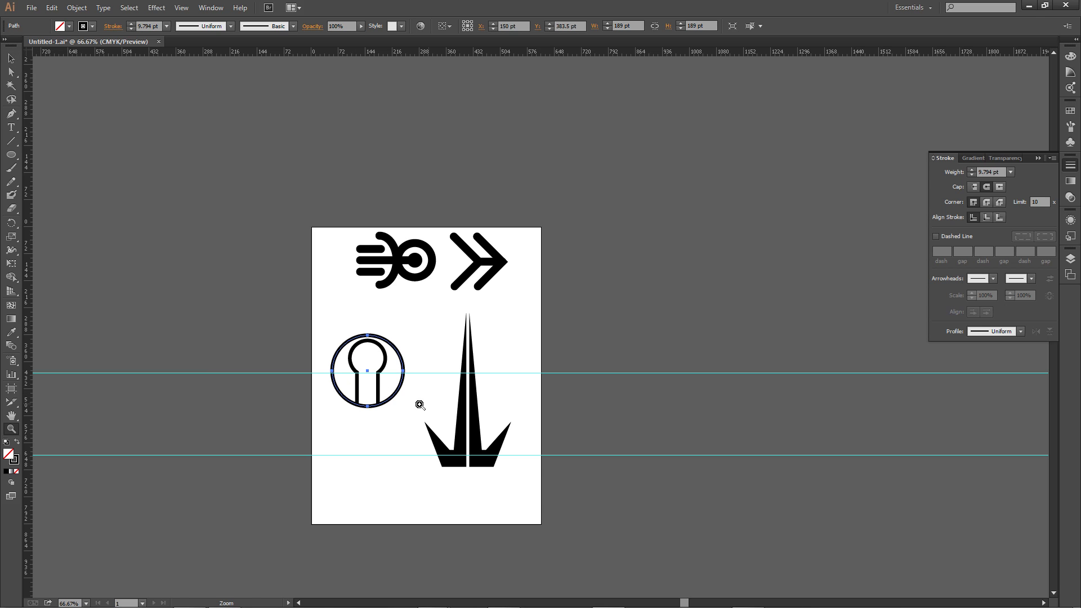
{"action": "scroll", "coordinate": [363, 372], "scroll_direction": "up", "scroll_amount": 5}
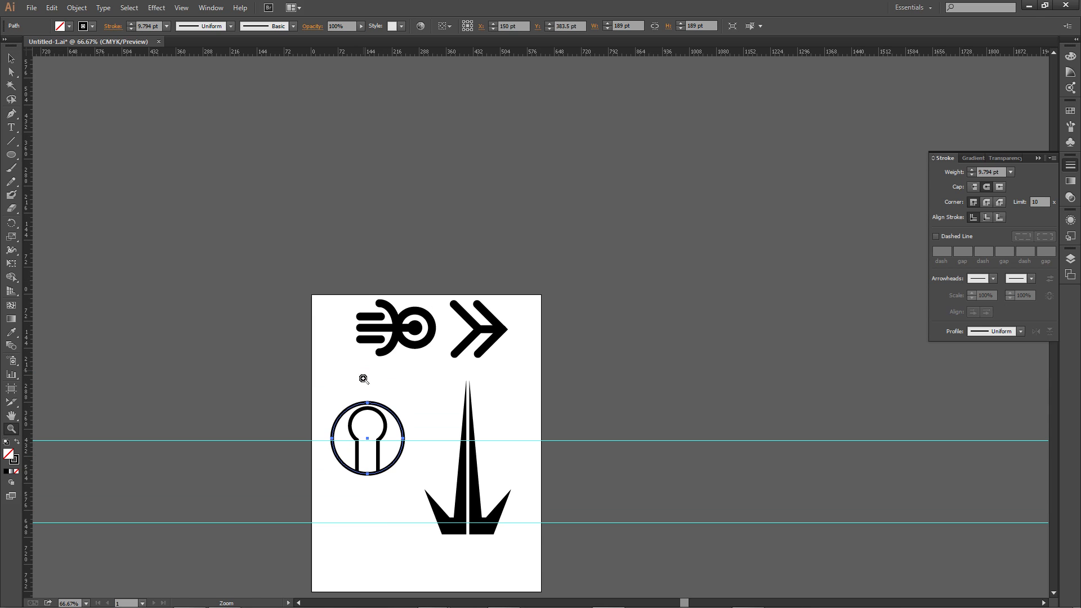
{"action": "scroll", "coordinate": [364, 379], "scroll_direction": "down", "scroll_amount": 6}
{"action": "left_click", "coordinate": [10, 59]}
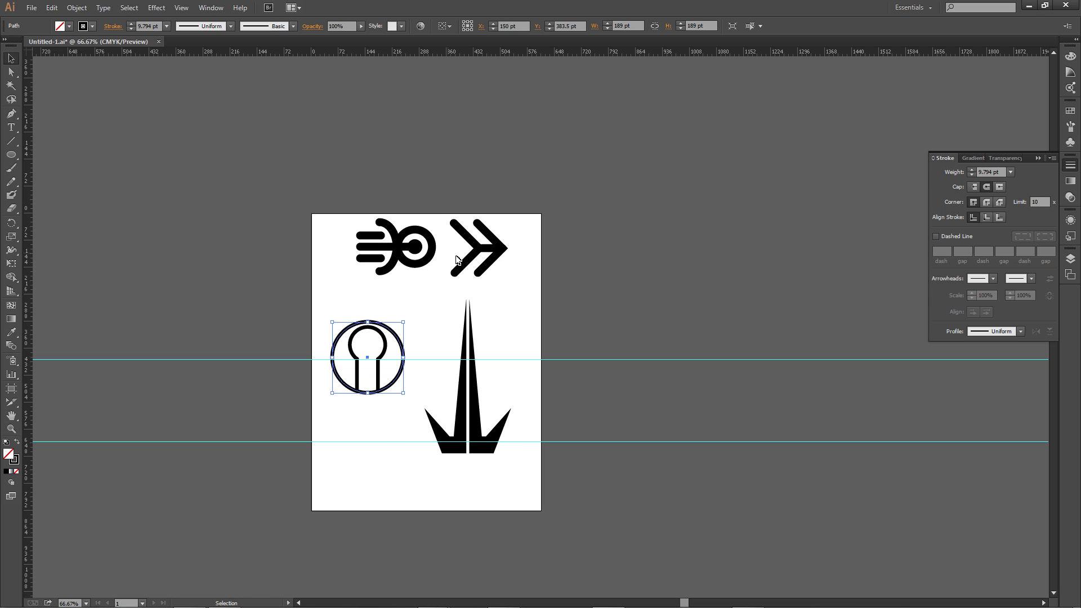
{"action": "left_click_drag", "start_coordinate": [336, 192], "coordinate": [439, 295]}
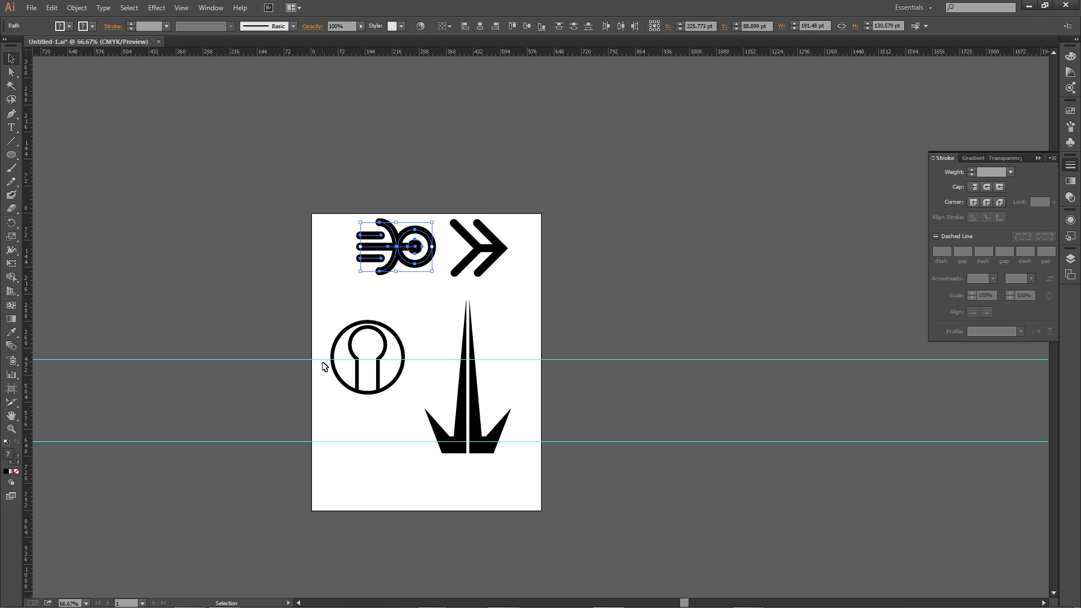
Switch to Photoshop and paste the copied circle symbol as pixels into Sword_Diffuse.psd
{"action": "mouse_move", "coordinate": [204, 606]}
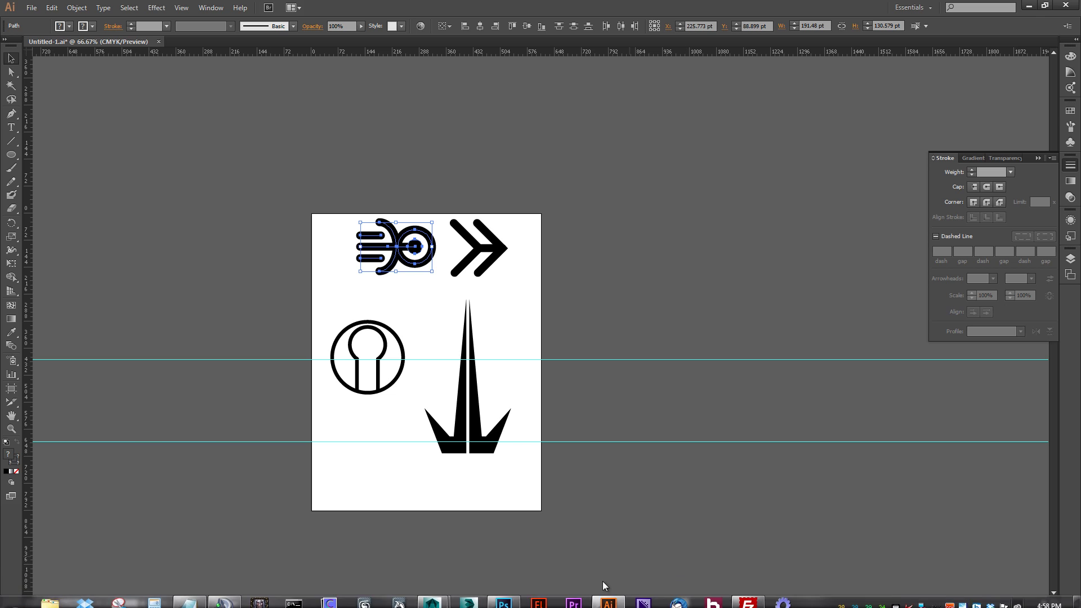
{"action": "mouse_move", "coordinate": [563, 598]}
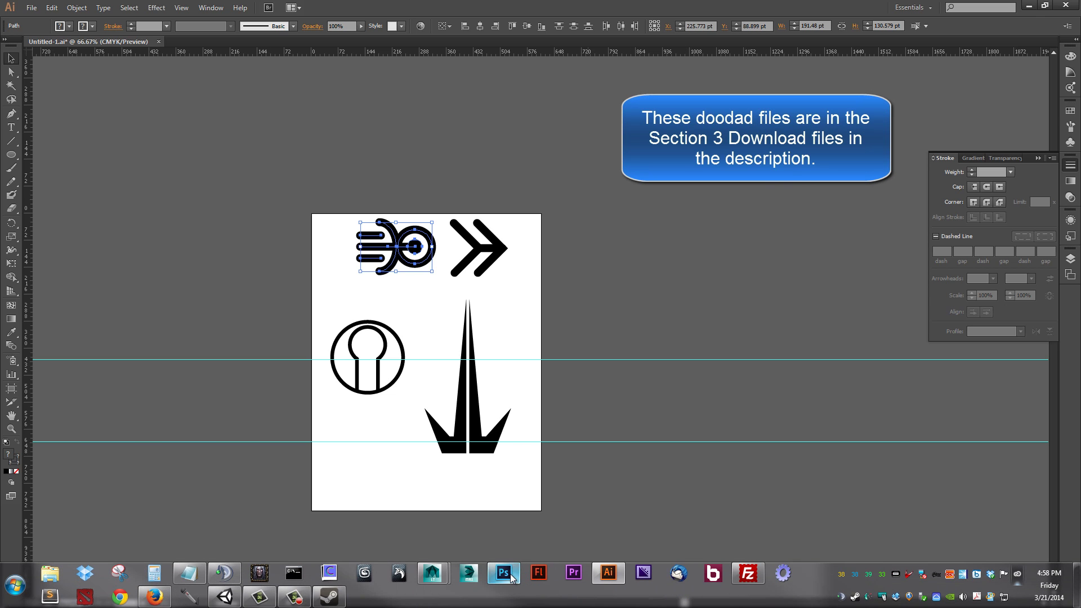
{"action": "mouse_move", "coordinate": [511, 578]}
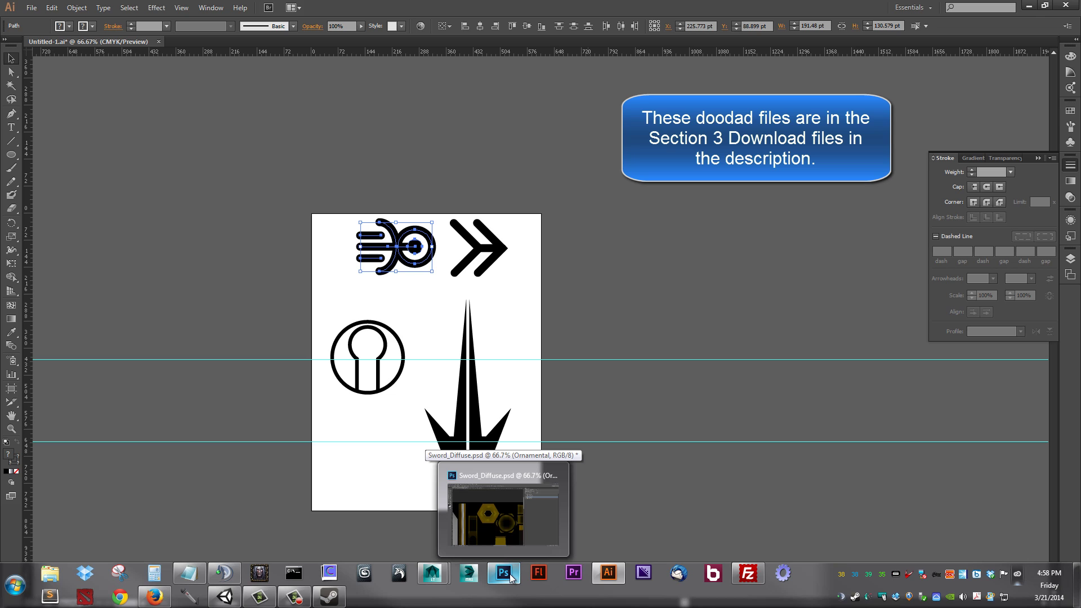
{"action": "left_click", "coordinate": [512, 578]}
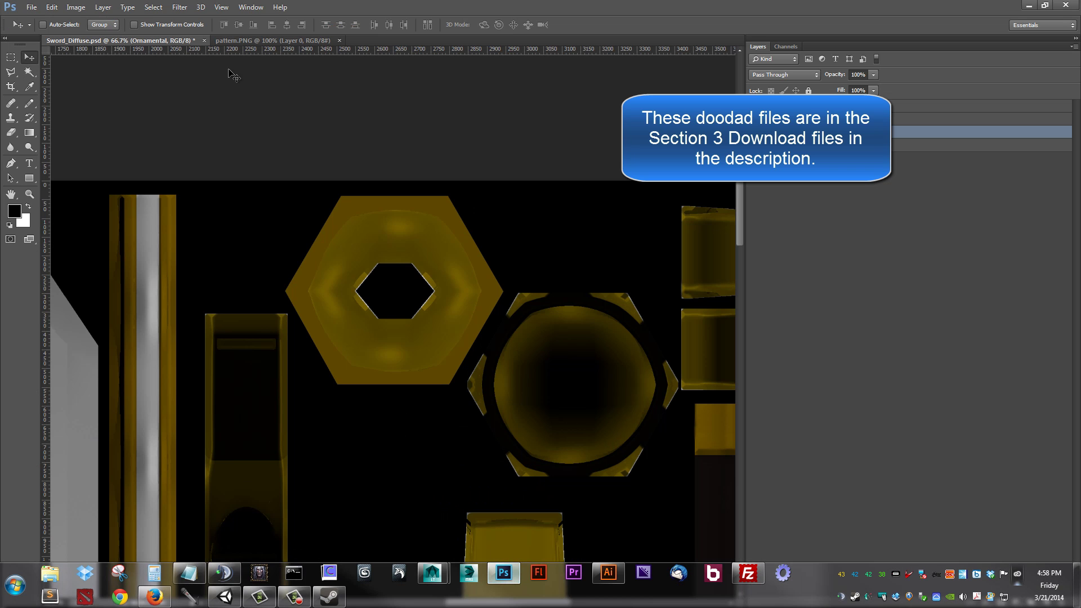
{"action": "left_click", "coordinate": [27, 195]}
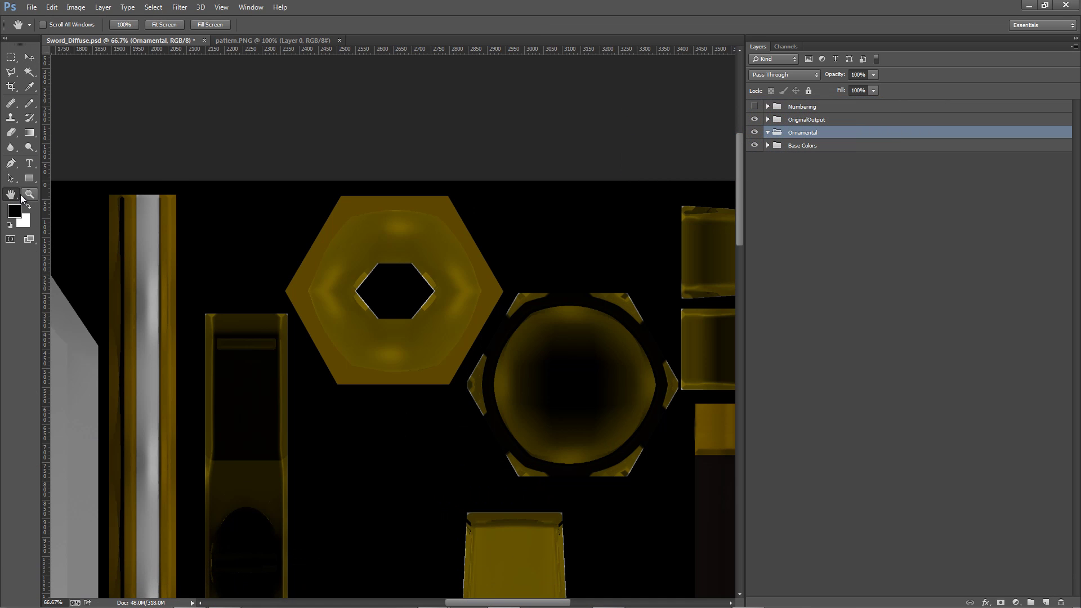
{"action": "left_click_drag", "start_coordinate": [434, 306], "coordinate": [447, 303]}
{"action": "scroll", "coordinate": [447, 303], "scroll_direction": "down", "scroll_amount": 5}
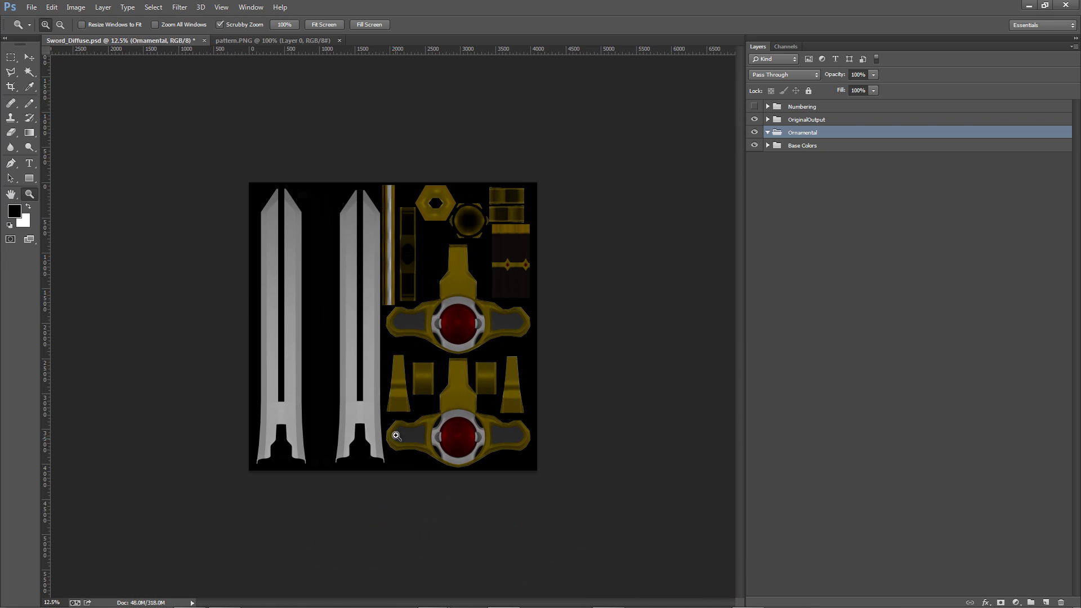
{"action": "scroll", "coordinate": [513, 322], "scroll_direction": "up", "scroll_amount": 3}
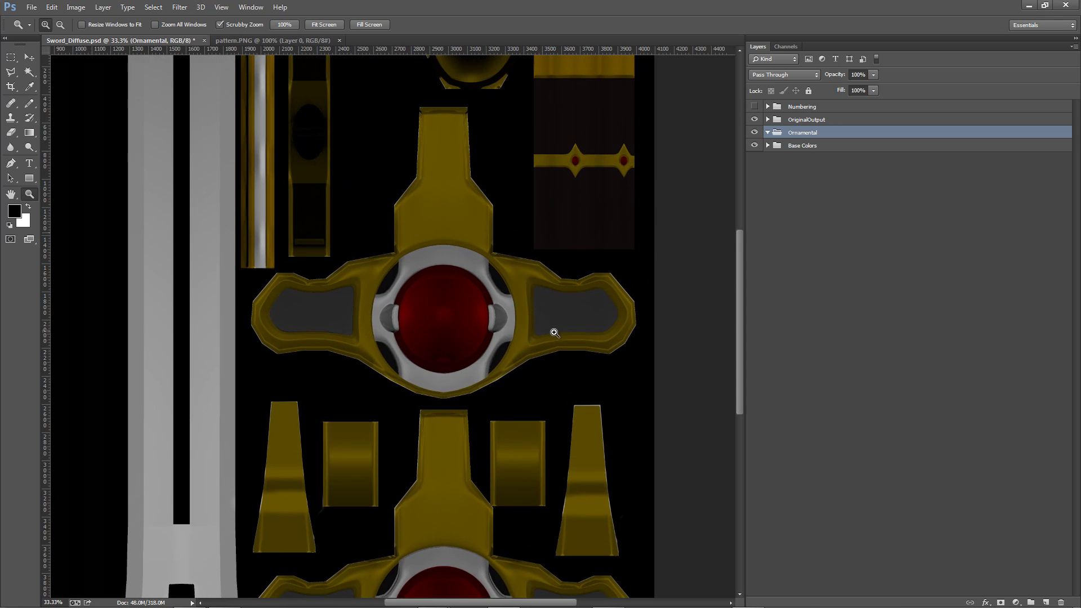
{"action": "left_click_drag", "start_coordinate": [552, 332], "coordinate": [394, 369]}
{"action": "key", "text": "ctrl+v"}
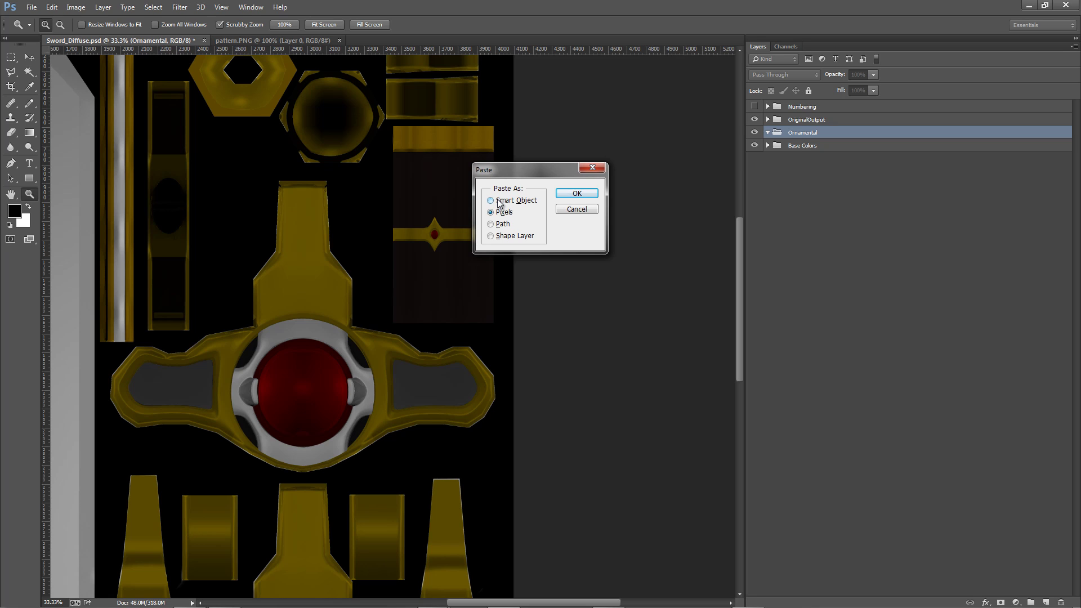
{"action": "left_click", "coordinate": [499, 201]}
{"action": "left_click", "coordinate": [504, 213]}
{"action": "left_click", "coordinate": [570, 195]}
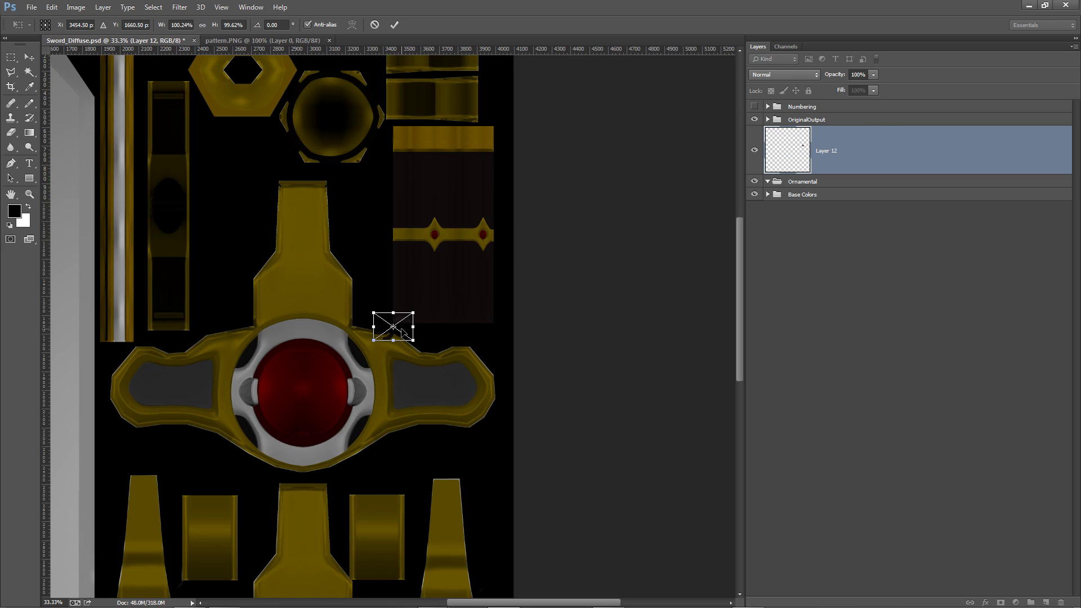
Place the circle symbol on the upper guard's right grey inset and scale it to about 64%, against the inset's inner end
{"action": "left_click_drag", "start_coordinate": [402, 332], "coordinate": [330, 403]}
{"action": "key", "text": "Return"}
{"action": "key", "text": "z"}
{"action": "left_click", "coordinate": [51, 7]}
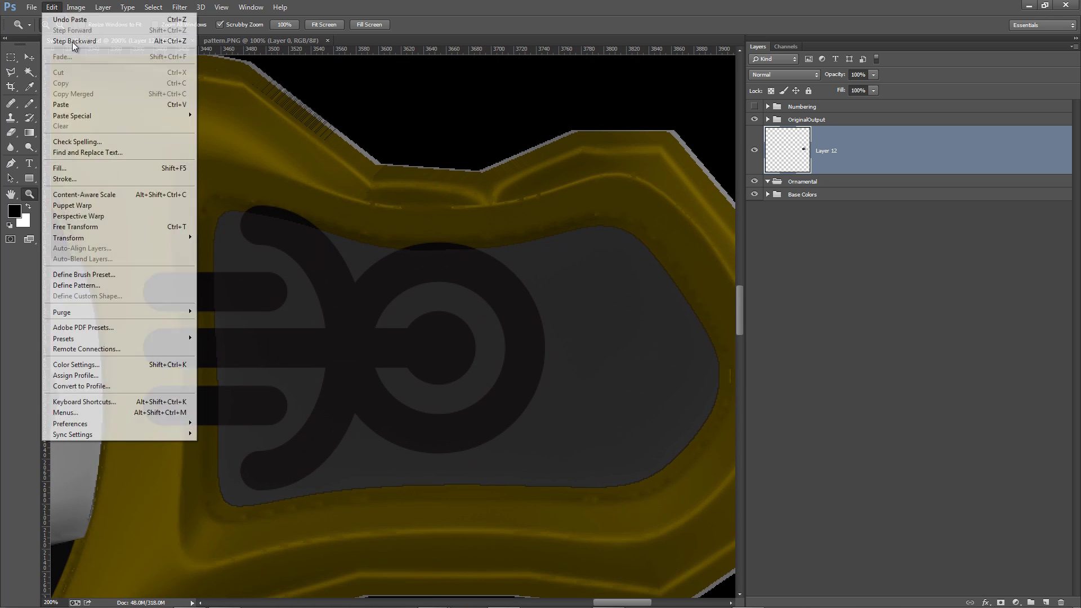
{"action": "mouse_move", "coordinate": [103, 239]}
{"action": "left_click", "coordinate": [225, 251]}
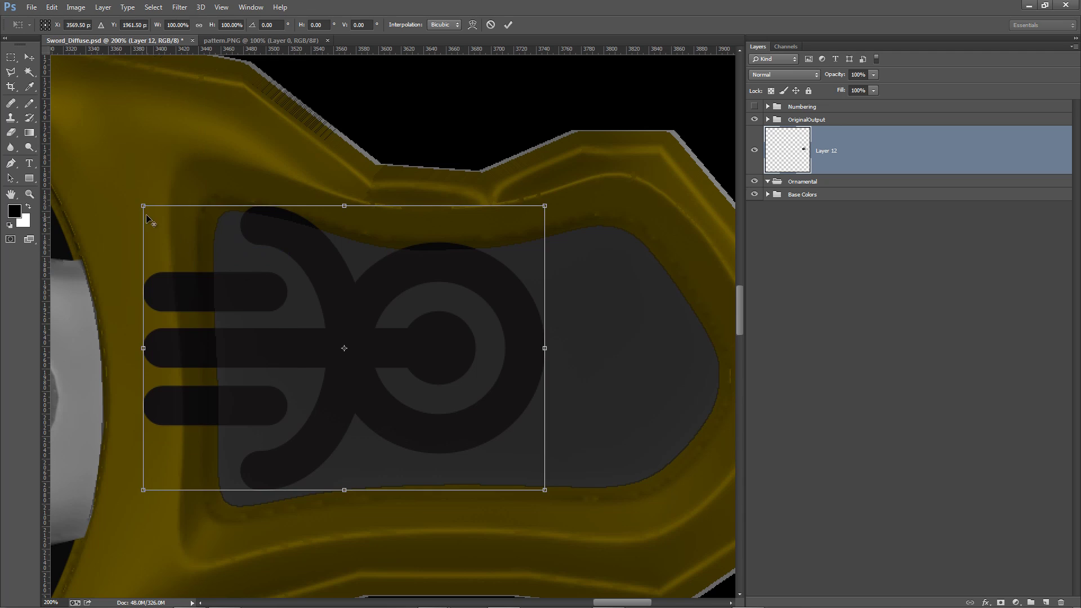
{"action": "left_click_drag", "start_coordinate": [160, 219], "coordinate": [246, 280]}
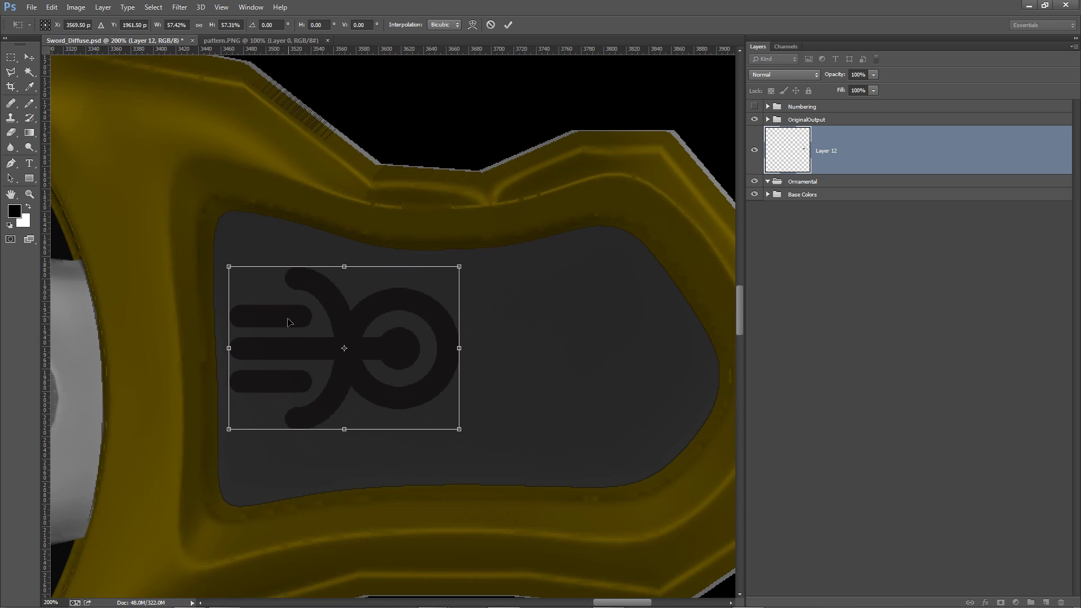
{"action": "left_click_drag", "start_coordinate": [292, 321], "coordinate": [303, 333]}
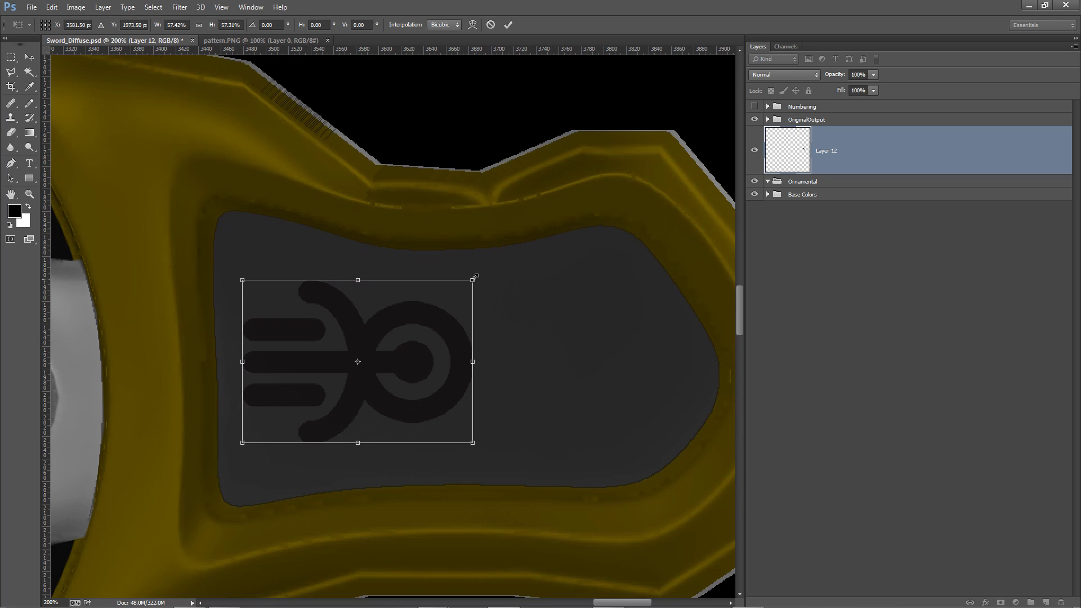
{"action": "left_click_drag", "start_coordinate": [475, 277], "coordinate": [485, 270]}
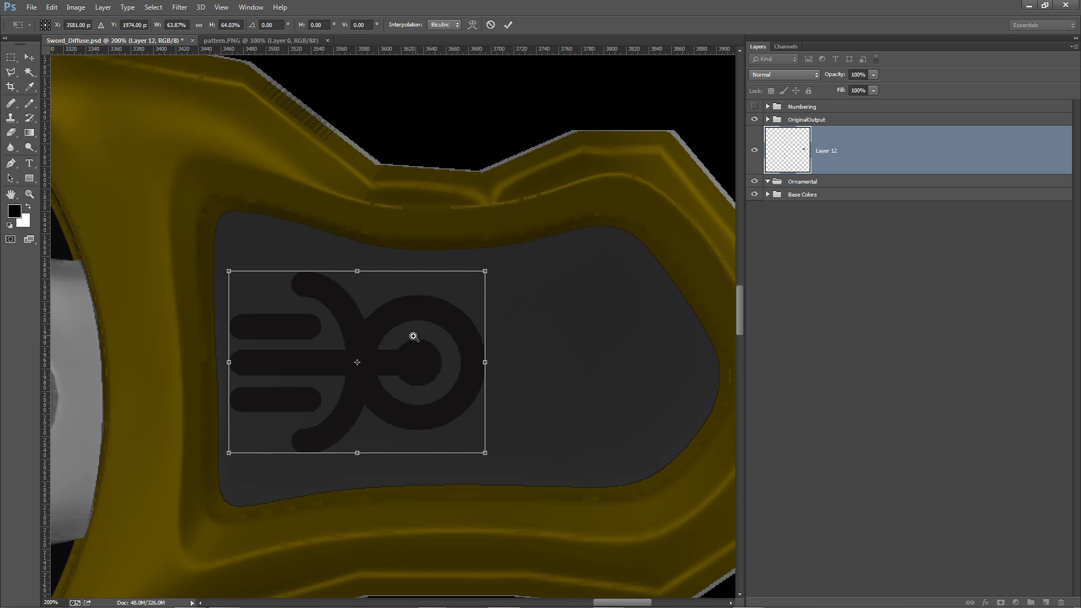
{"action": "key", "text": "Return"}
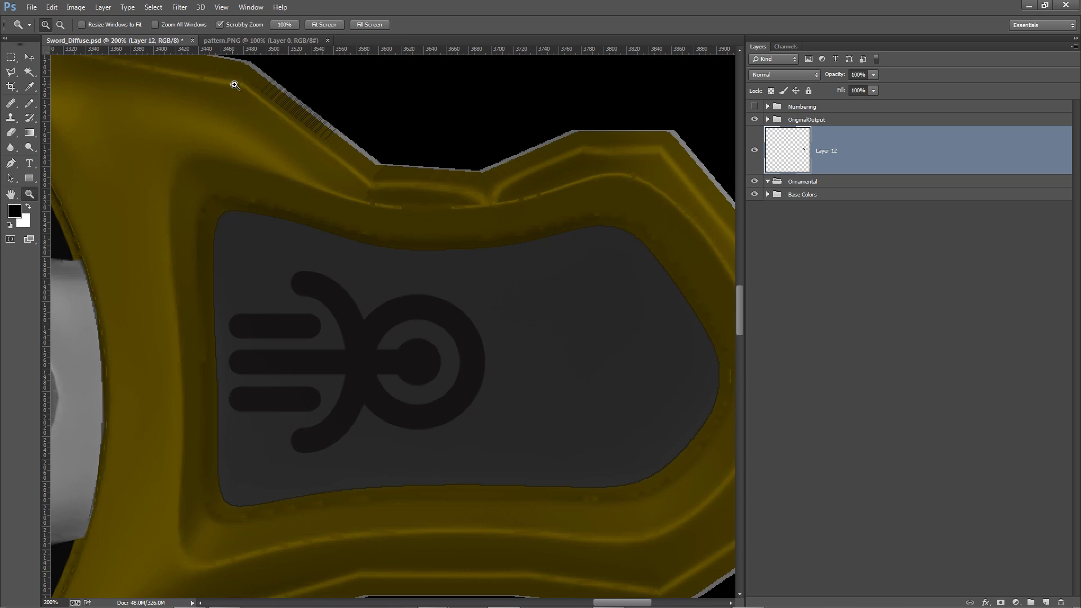
Switch to Illustrator and copy the whole double-arrow symbol beside the circle symbol
{"action": "key", "text": "alt+Tab"}
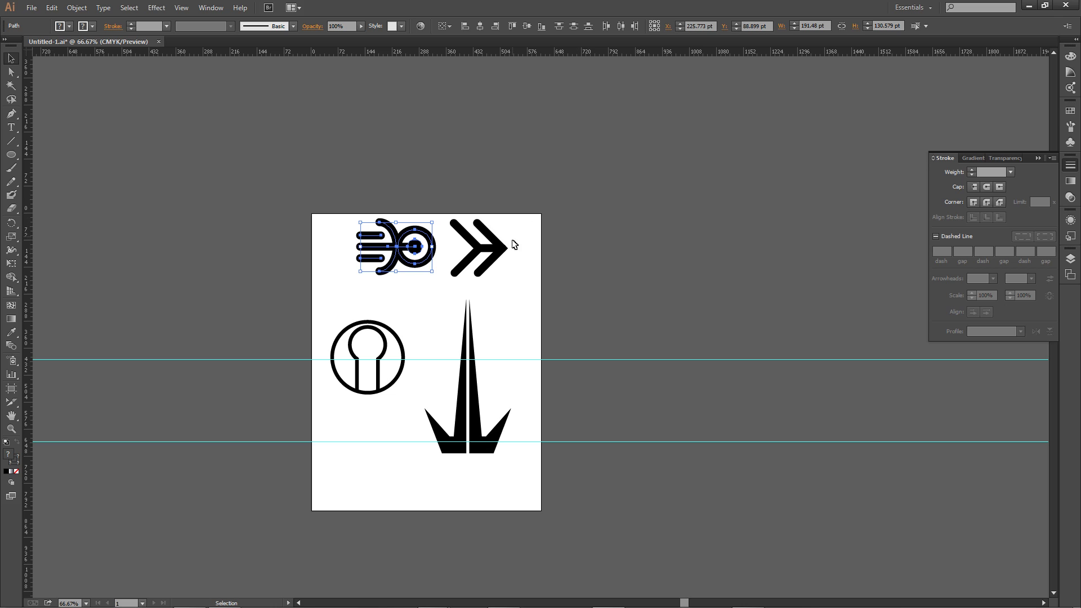
{"action": "left_click", "coordinate": [489, 246]}
{"action": "left_click_drag", "start_coordinate": [441, 197], "coordinate": [514, 292]}
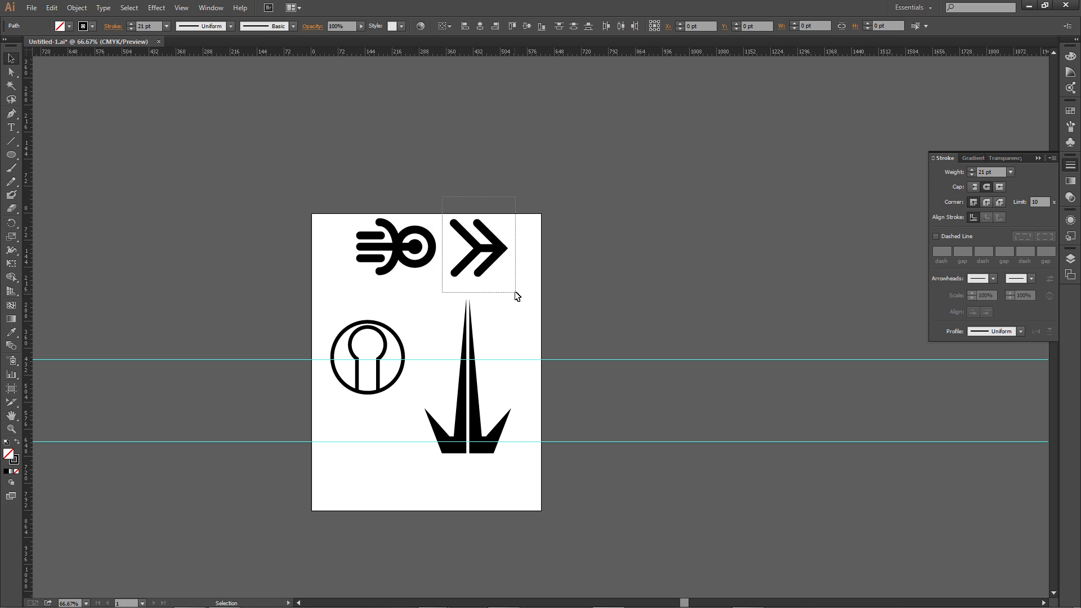
{"action": "key", "text": "ctrl+c"}
Switch to Photoshop, paste the double arrow as pixels and fit it into the grey inset just right of the circle symbol
{"action": "key", "text": "alt+Tab"}
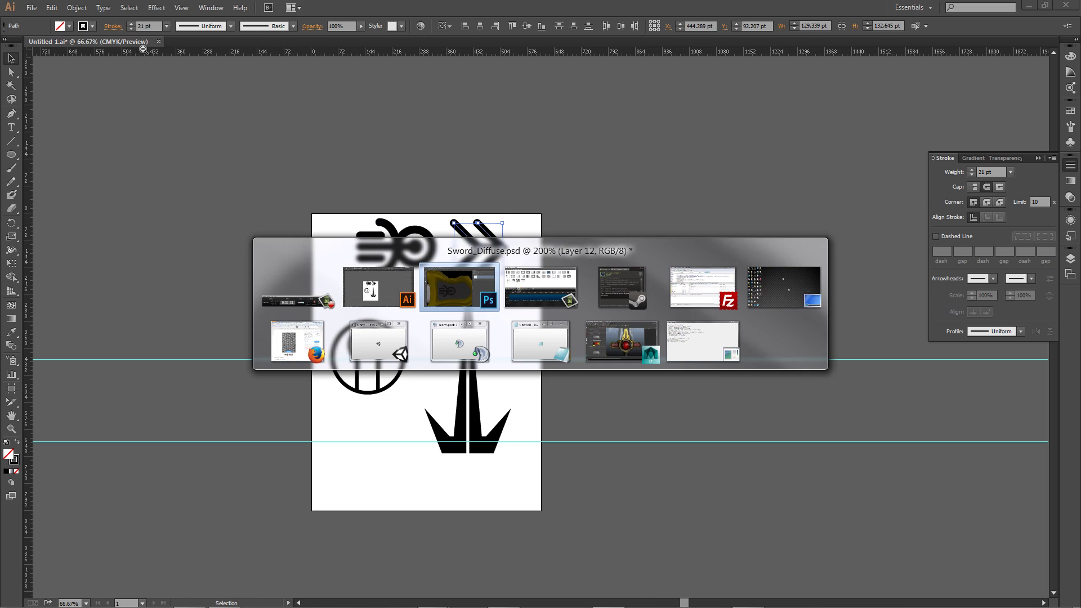
{"action": "key", "text": "ctrl+v"}
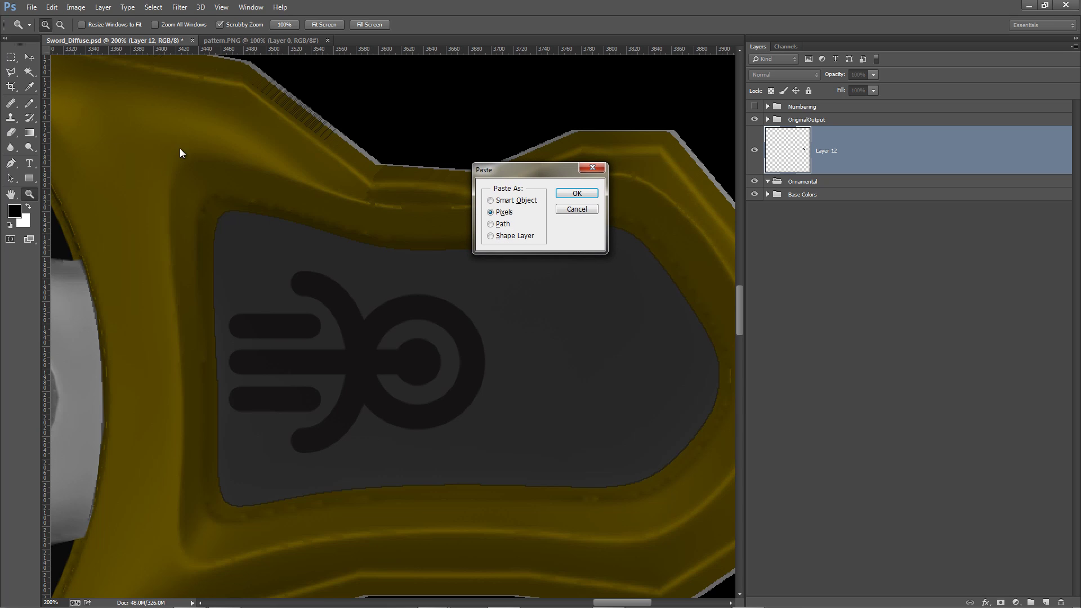
{"action": "left_click", "coordinate": [576, 193]}
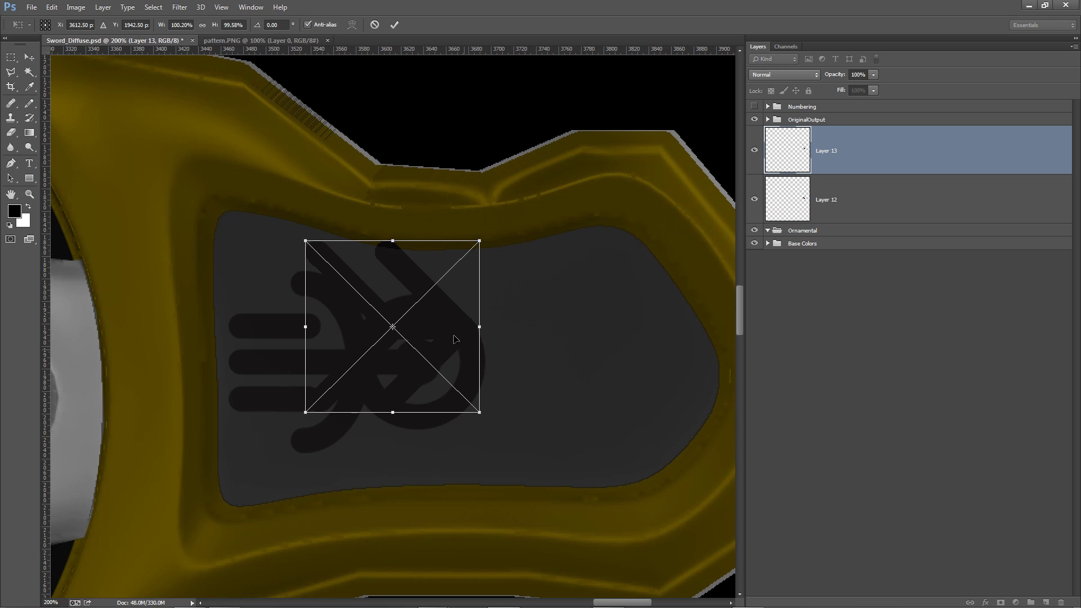
{"action": "left_click_drag", "start_coordinate": [443, 323], "coordinate": [617, 353]}
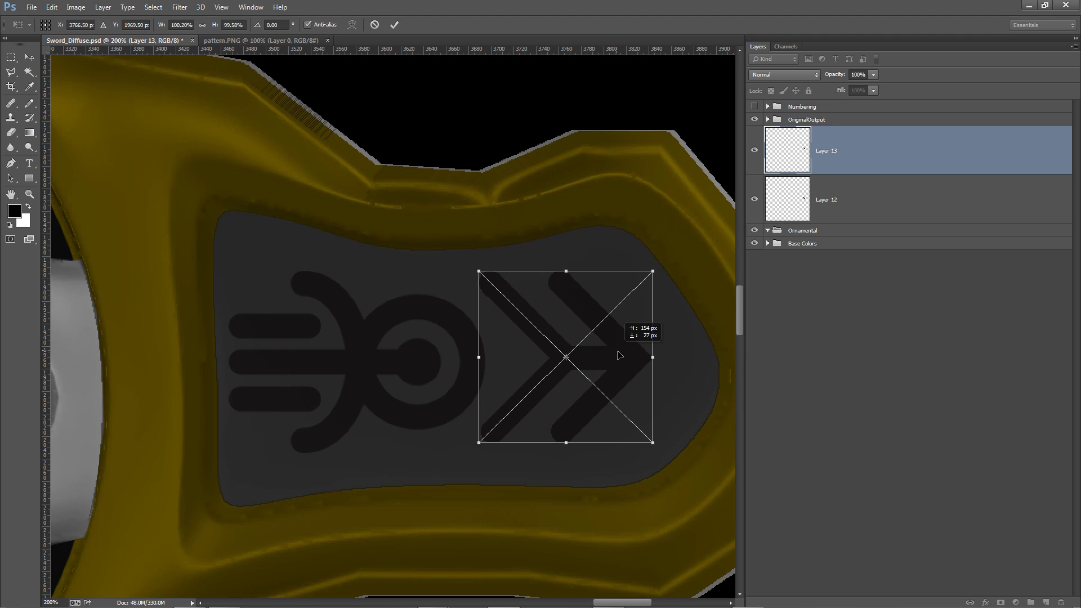
{"action": "left_click_drag", "start_coordinate": [653, 271], "coordinate": [660, 263]}
{"action": "left_click_drag", "start_coordinate": [617, 369], "coordinate": [638, 369]}
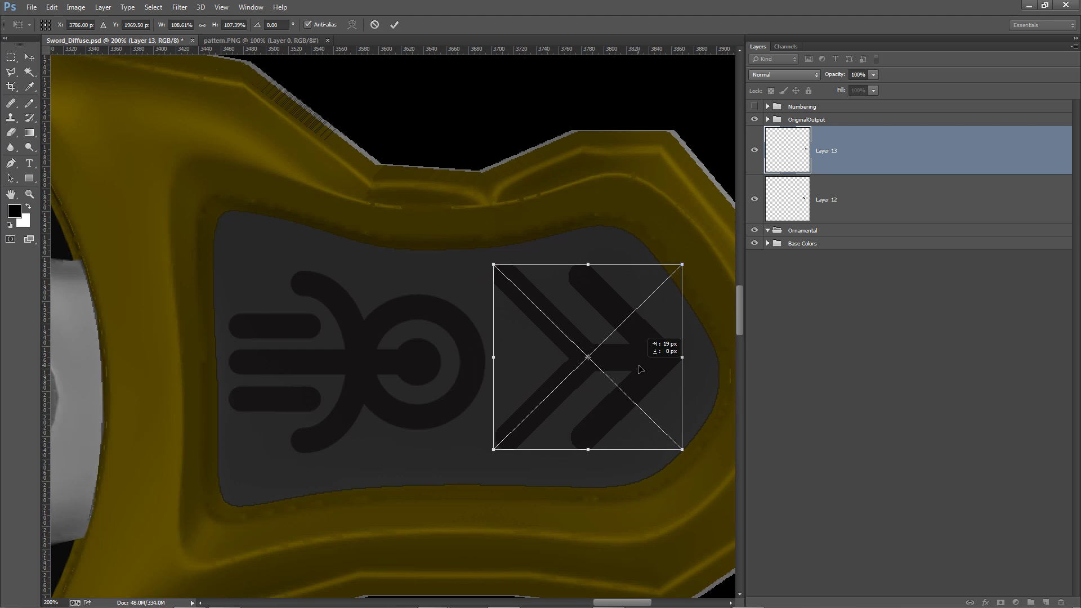
{"action": "left_click_drag", "start_coordinate": [682, 262], "coordinate": [675, 272]}
{"action": "key", "text": "Return"}
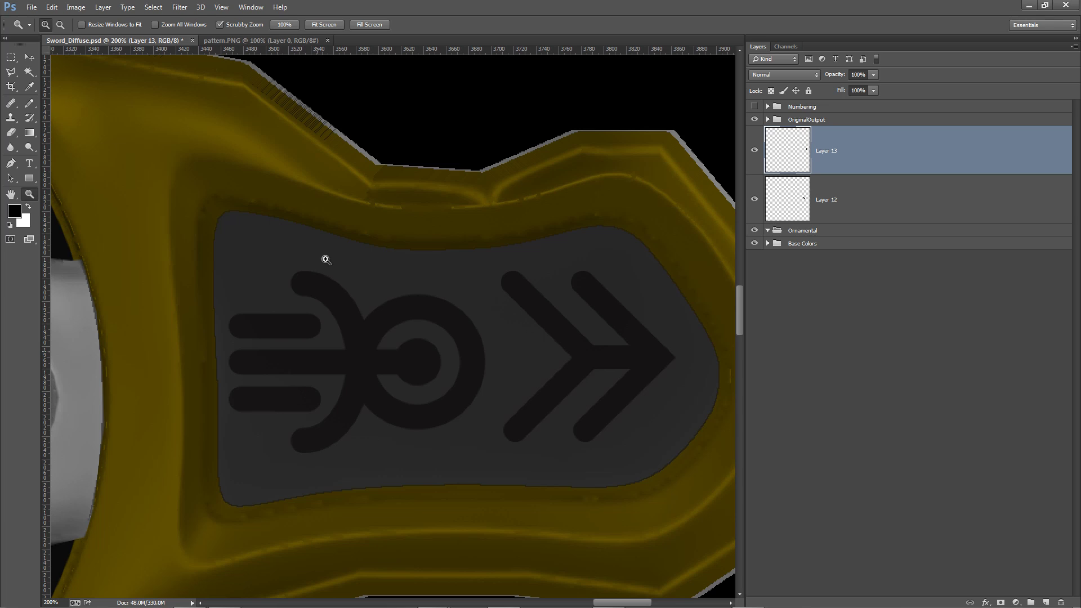
Scale the double arrow on Layer 13 up slightly about its centre to fill more of the grey inset
{"action": "left_click", "coordinate": [57, 8]}
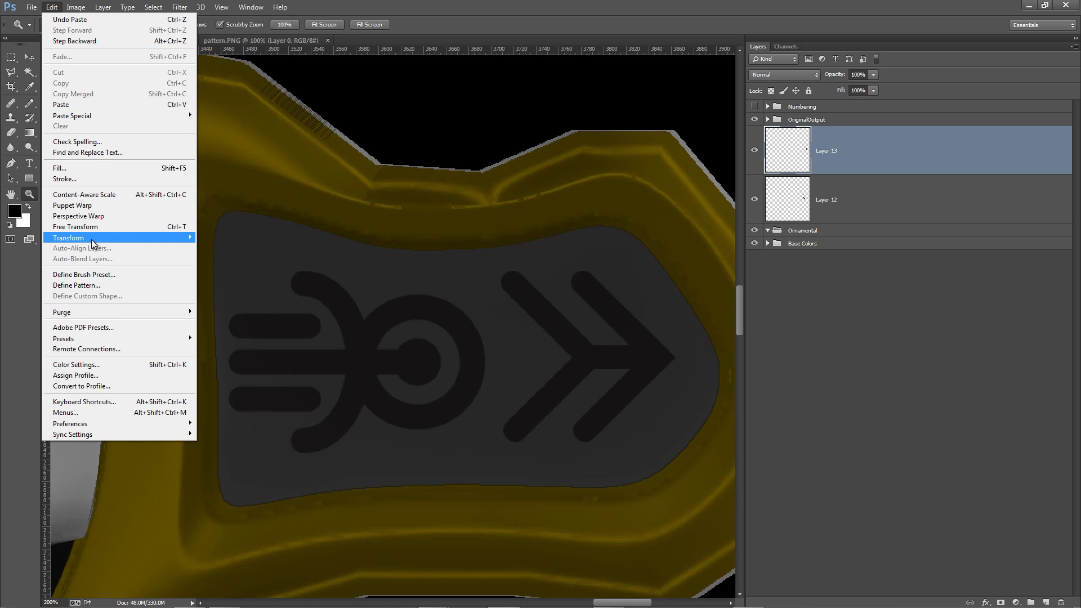
{"action": "mouse_move", "coordinate": [158, 238]}
{"action": "left_click", "coordinate": [244, 257]}
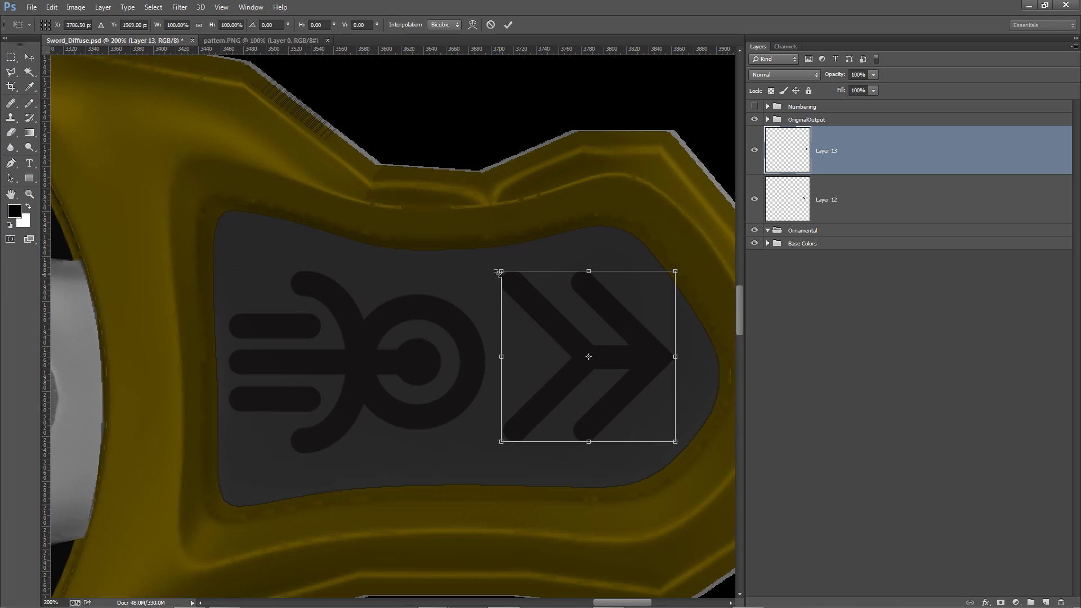
{"action": "left_click_drag", "start_coordinate": [498, 272], "coordinate": [493, 266]}
{"action": "key", "text": "Return"}
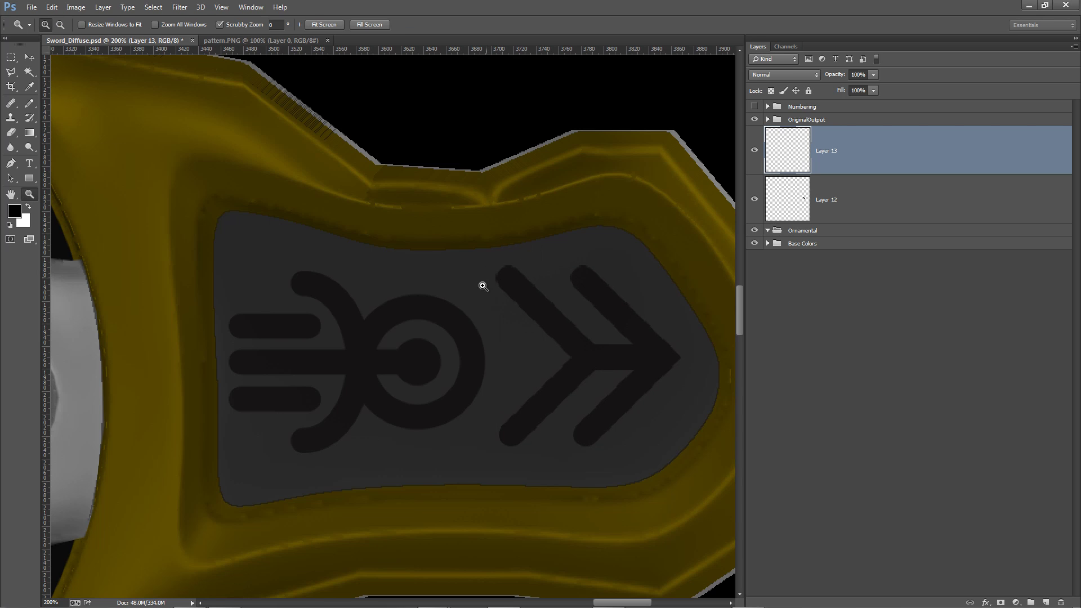
Move the two symbol layers, Layer 13 and Layer 12, into the Ornamental group
{"action": "left_click", "coordinate": [222, 7]}
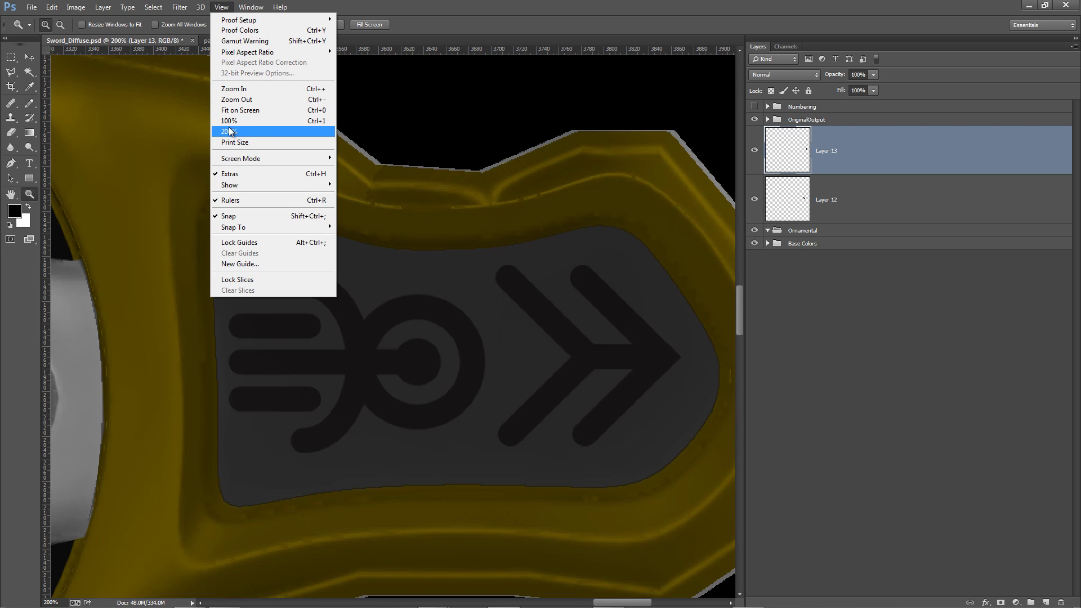
{"action": "left_click", "coordinate": [846, 315]}
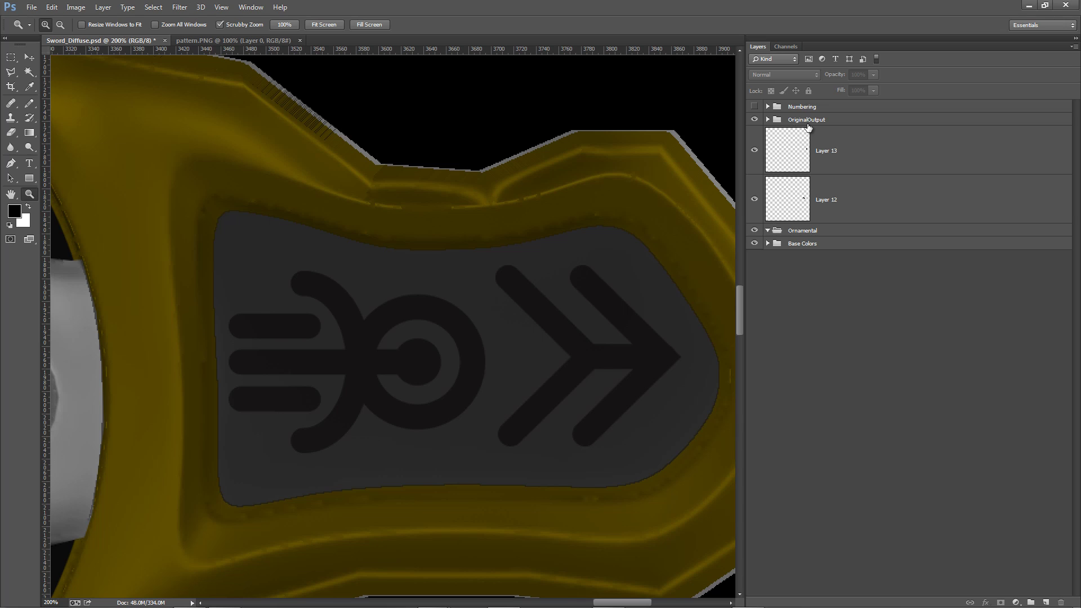
{"action": "left_click", "coordinate": [803, 146]}
{"action": "left_click", "coordinate": [804, 198], "text": "shift"}
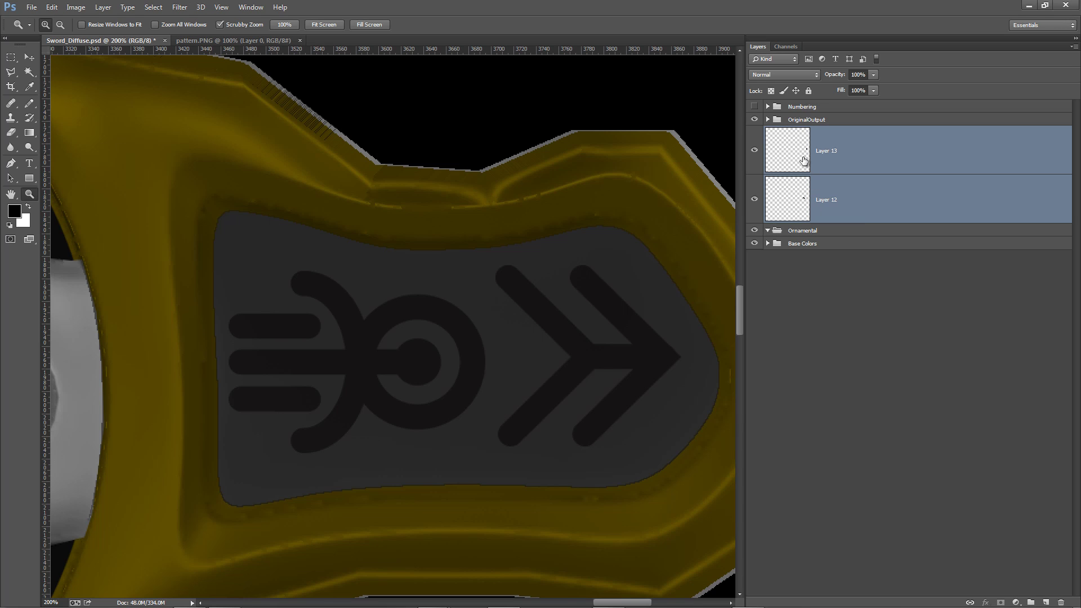
{"action": "left_click_drag", "start_coordinate": [803, 160], "coordinate": [805, 231]}
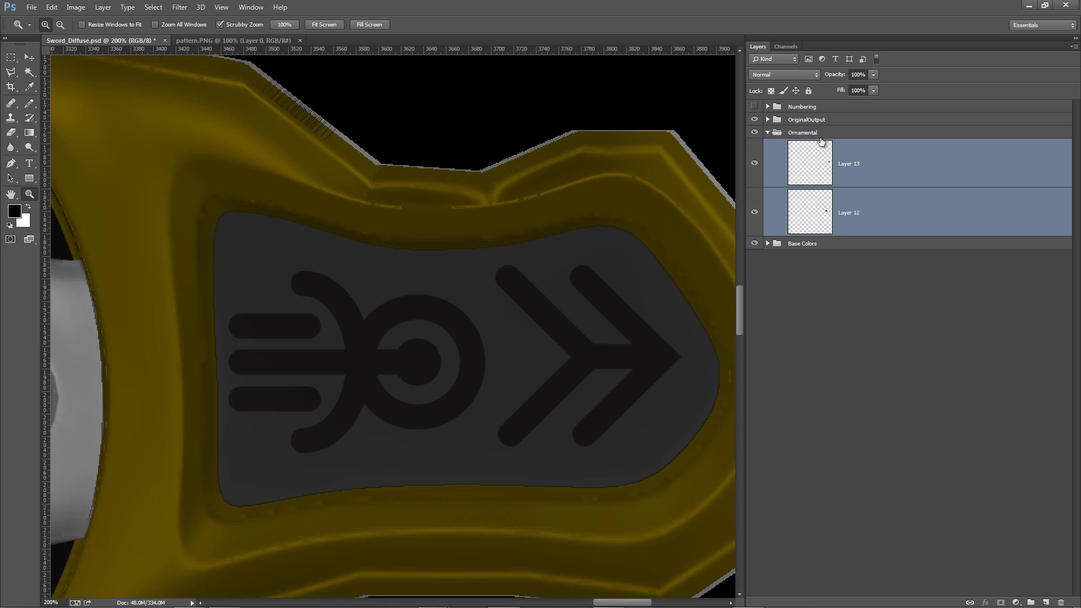
Merge Layer 13 and Layer 12 inside the Ornamental group into a single layer and keep it selected
{"action": "left_click", "coordinate": [802, 137]}
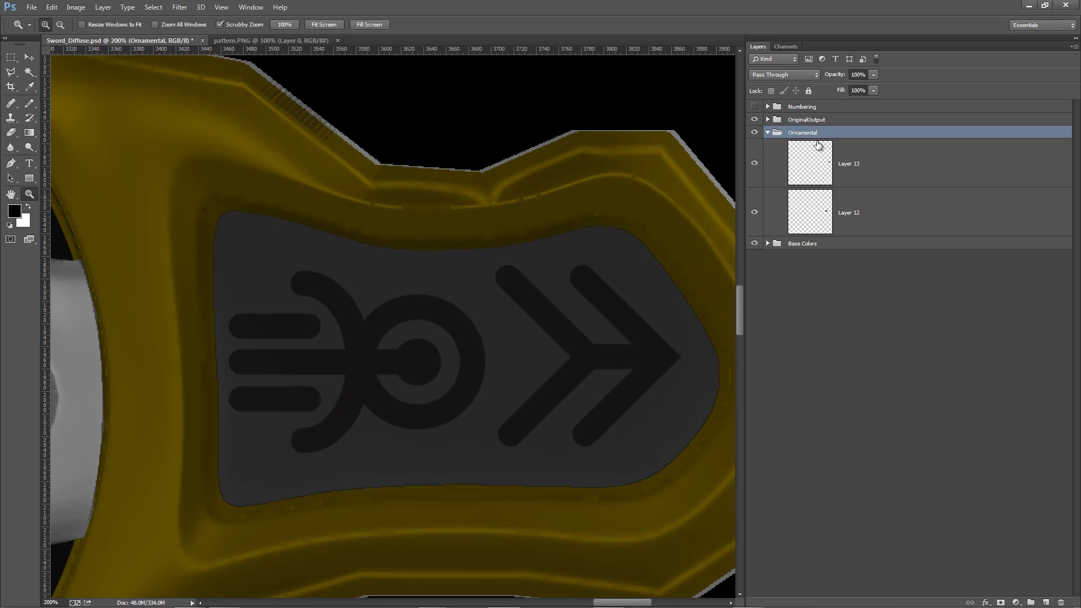
{"action": "left_click", "coordinate": [803, 161]}
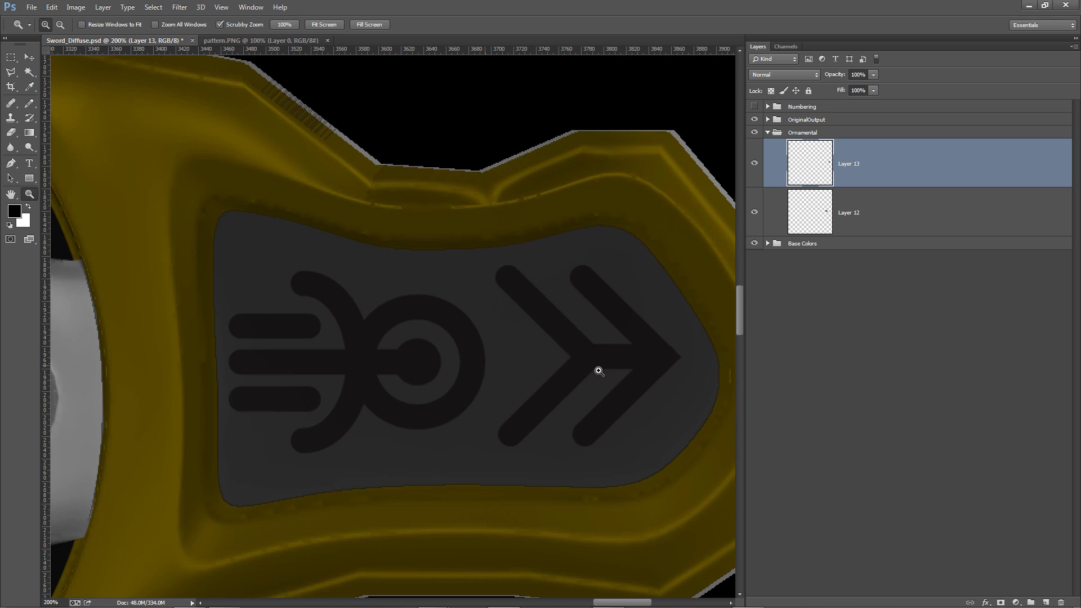
{"action": "left_click", "coordinate": [837, 204], "text": "shift"}
{"action": "right_click", "coordinate": [883, 211]}
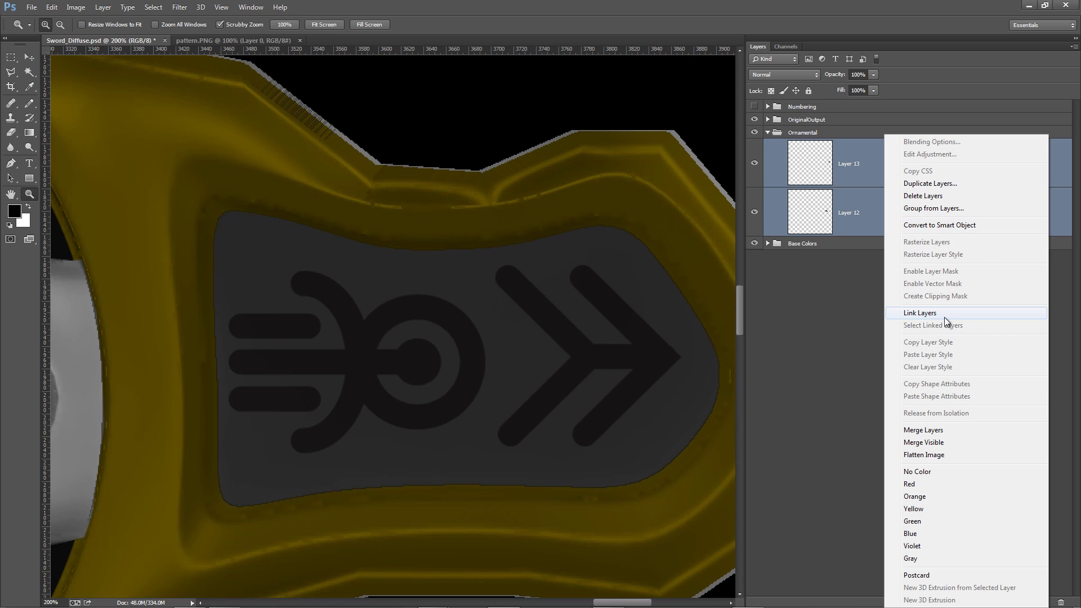
{"action": "left_click", "coordinate": [922, 429]}
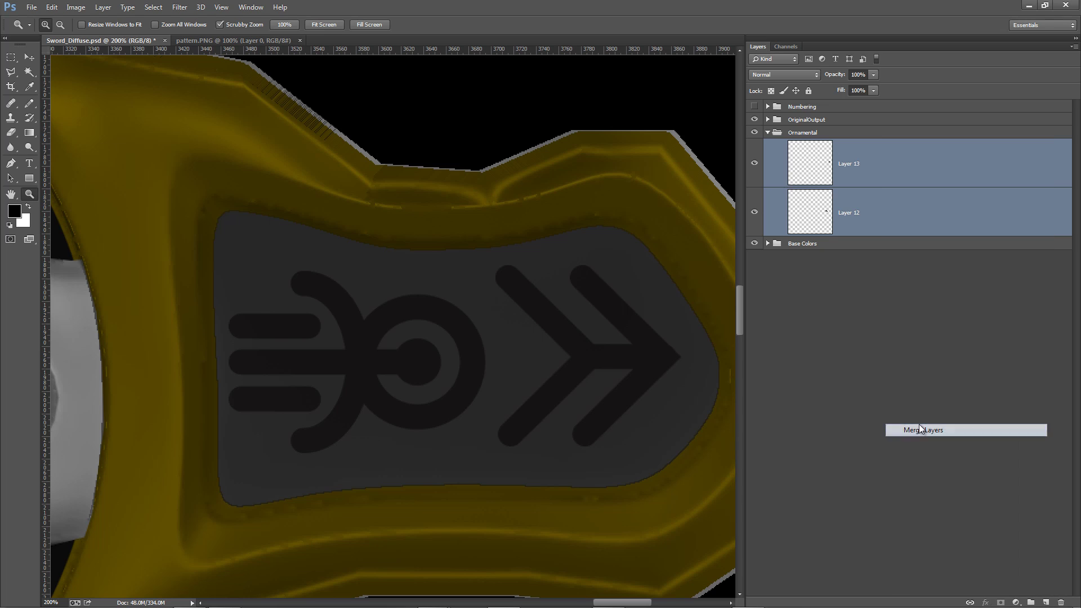
{"action": "left_click", "coordinate": [764, 265]}
{"action": "left_click", "coordinate": [850, 180]}
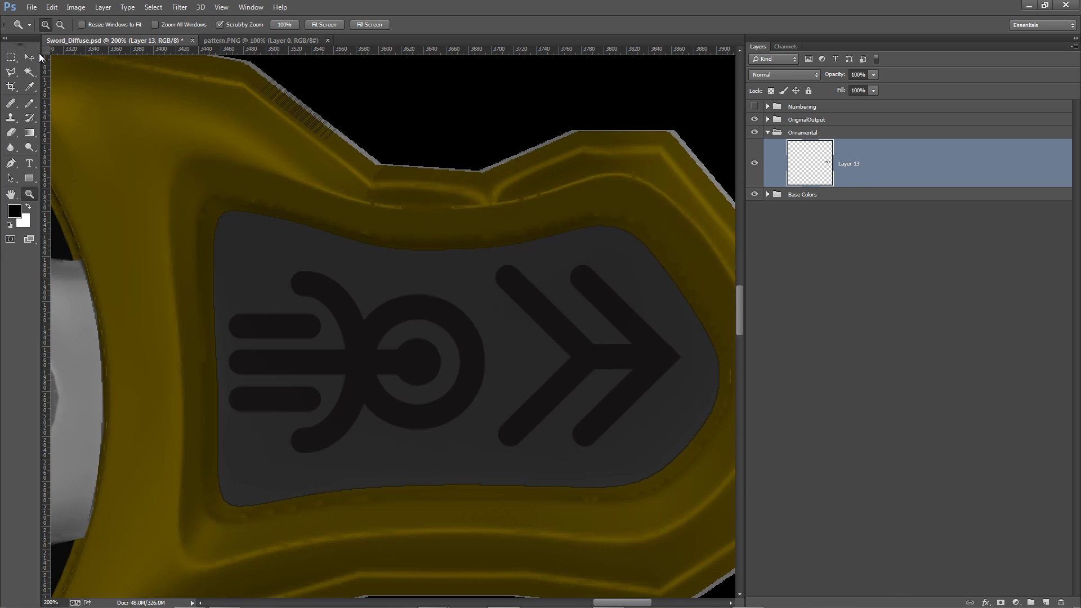
Set up a solid colour fill for the merged symbol layer with colour 7e0900 and transparency preserved
{"action": "left_click", "coordinate": [475, 309], "text": "alt"}
{"action": "left_click", "coordinate": [475, 309], "text": "alt"}
{"action": "left_click", "coordinate": [475, 309], "text": "alt"}
{"action": "left_click", "coordinate": [475, 309], "text": "alt"}
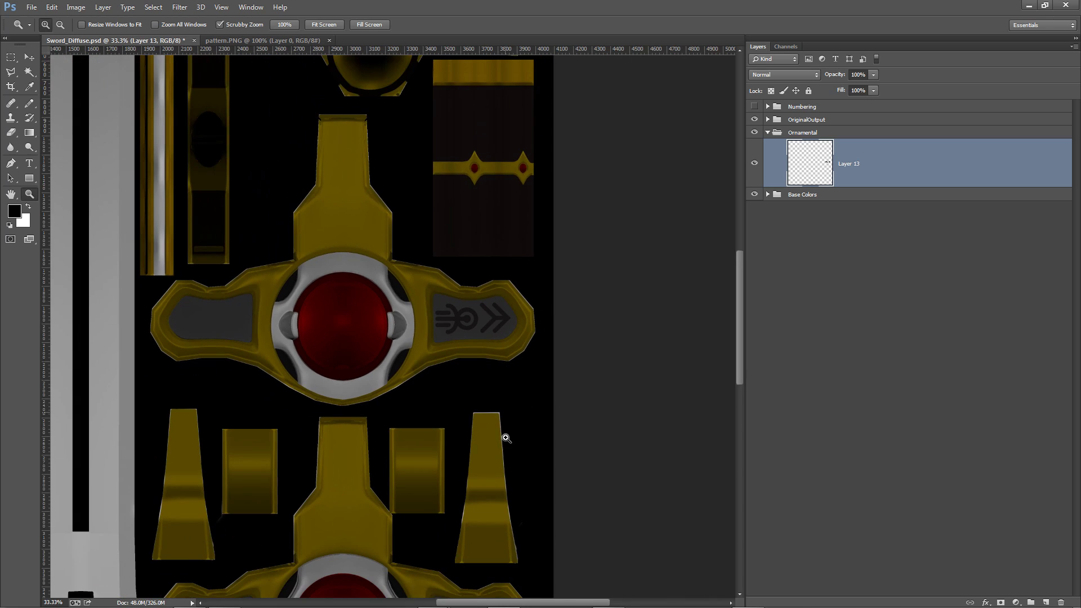
{"action": "left_click_drag", "start_coordinate": [496, 440], "coordinate": [459, 289]}
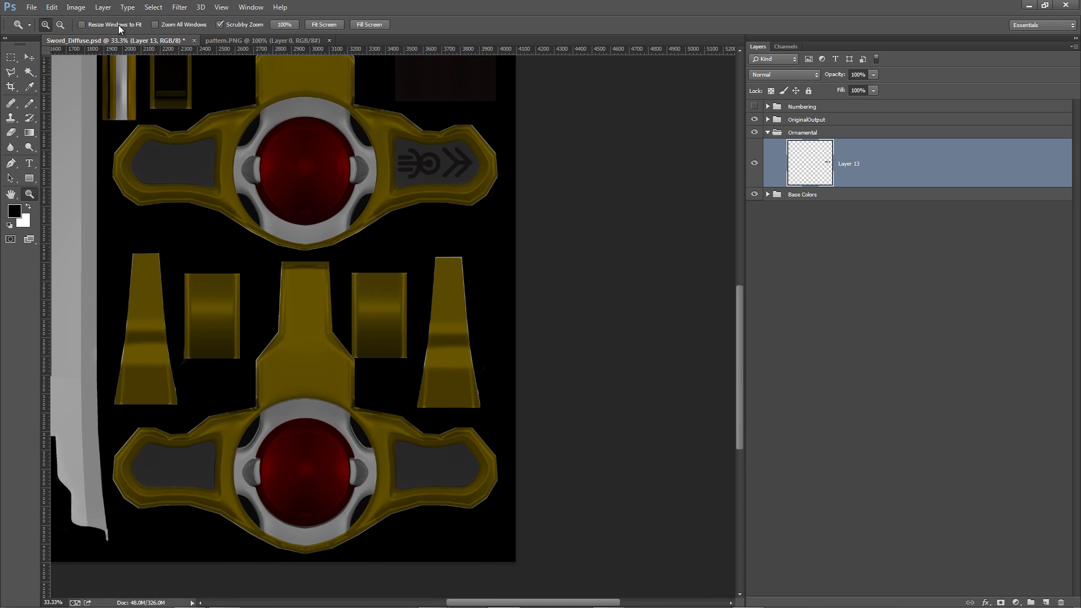
{"action": "left_click", "coordinate": [58, 9]}
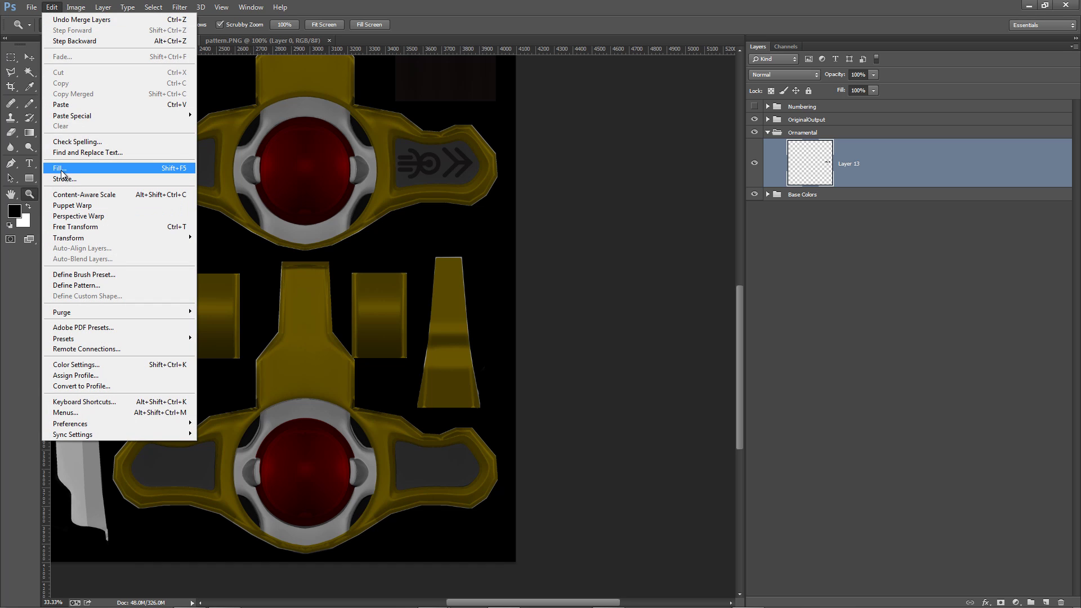
{"action": "left_click", "coordinate": [96, 168]}
{"action": "left_click", "coordinate": [587, 358]}
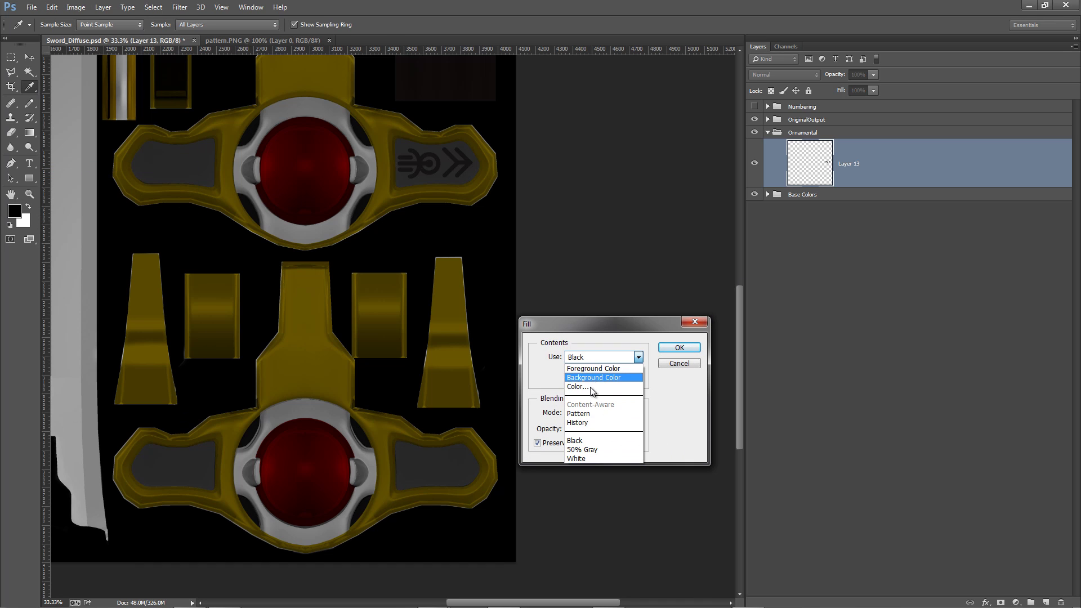
{"action": "left_click", "coordinate": [588, 387]}
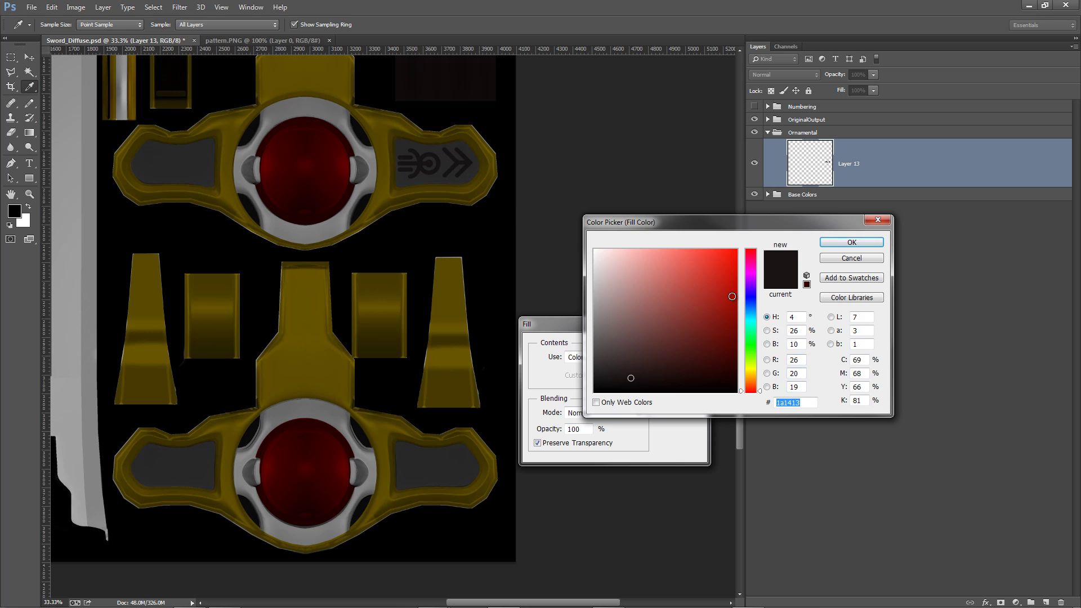
{"action": "type", "text": "7e0900"}
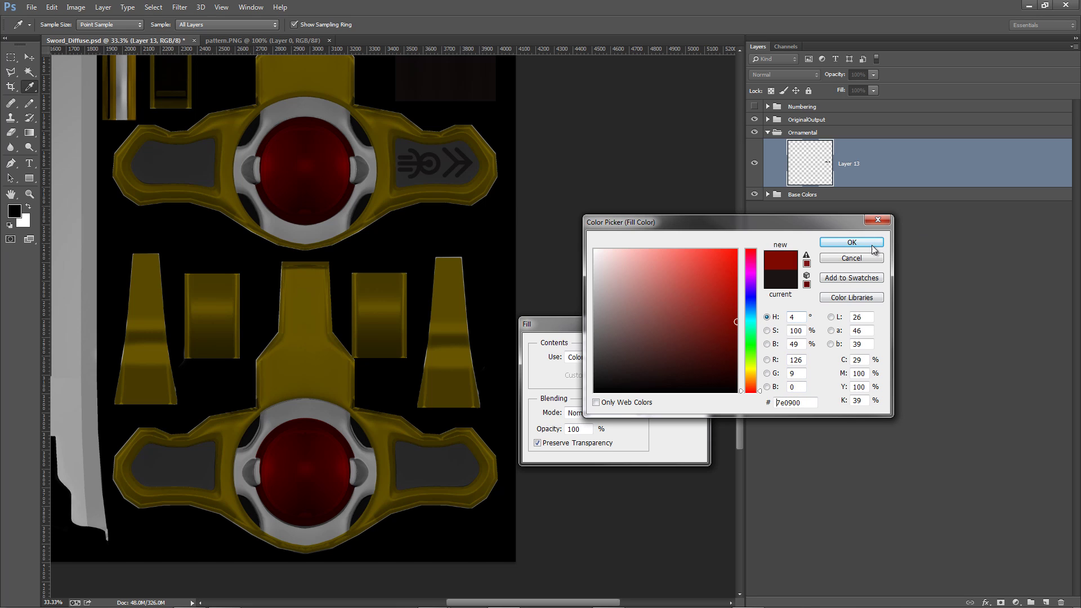
{"action": "left_click", "coordinate": [852, 242]}
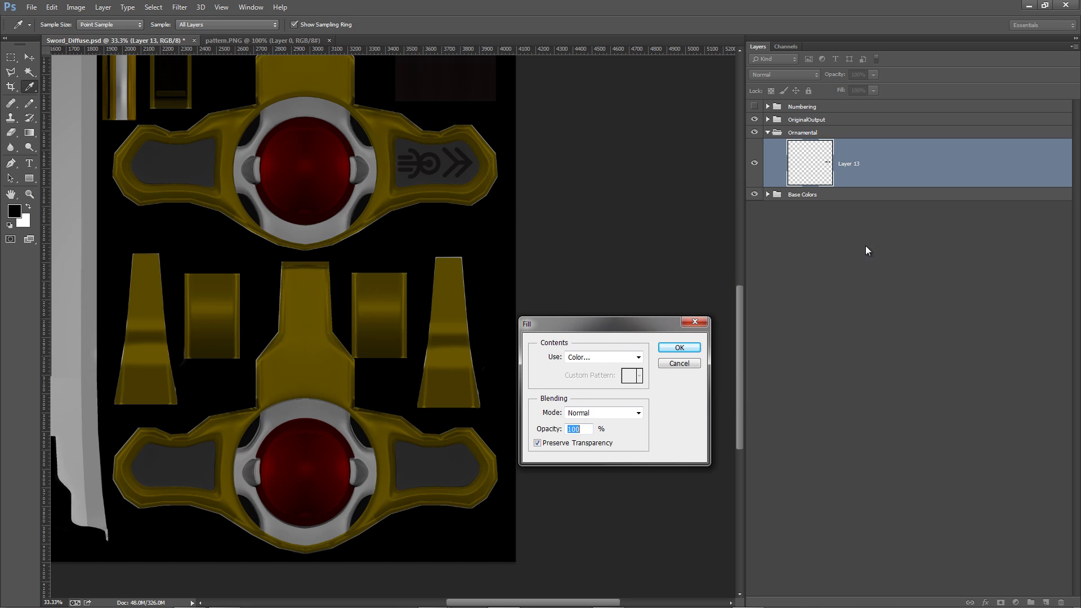
Change the fill to a brighter red and apply it to the merged symbols
{"action": "left_click", "coordinate": [602, 359]}
{"action": "left_click", "coordinate": [589, 385]}
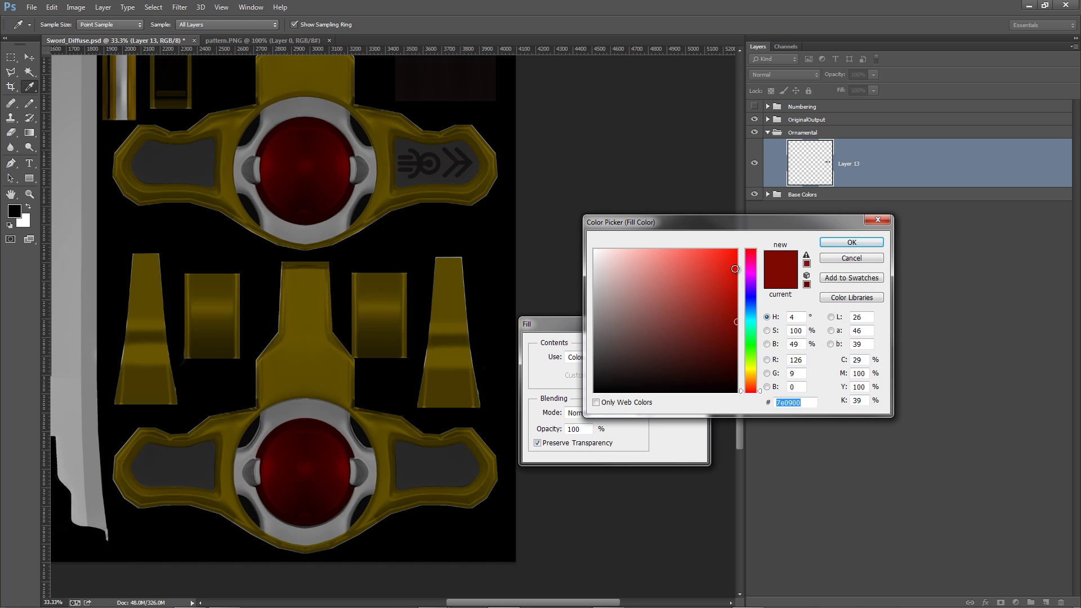
{"action": "left_click", "coordinate": [850, 243]}
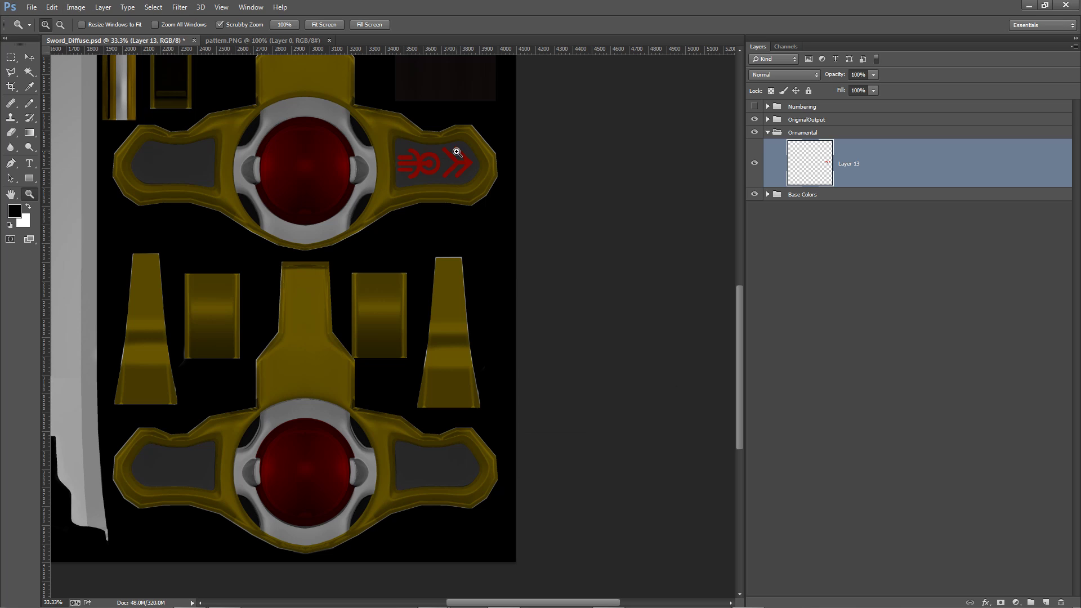
Duplicate the red symbols into both the right and left insets of the lower guard
{"action": "left_click", "coordinate": [29, 57]}
{"action": "left_click_drag", "start_coordinate": [433, 172], "coordinate": [198, 504]}
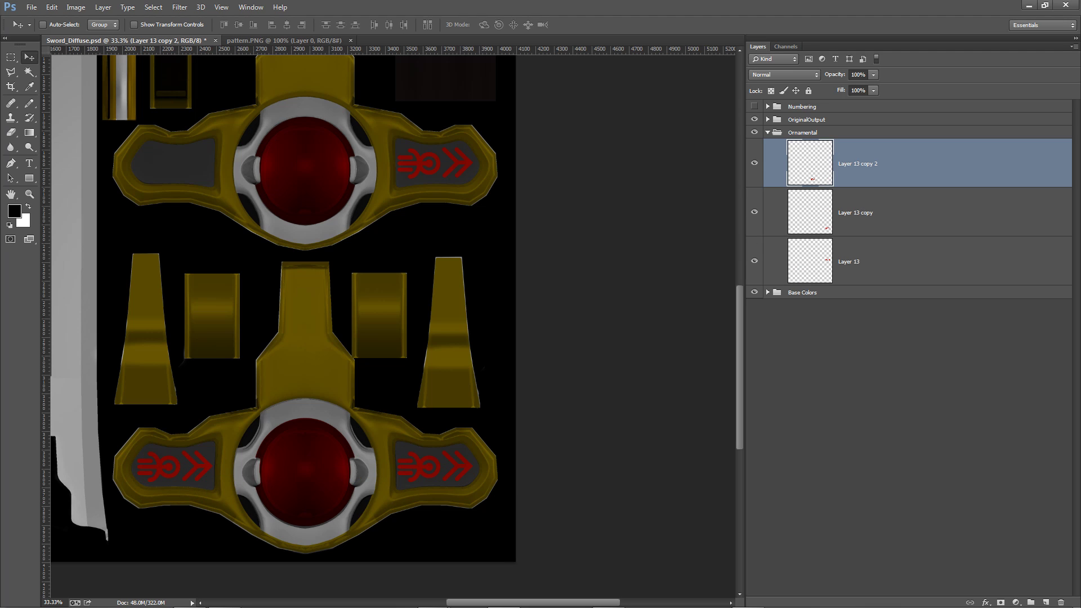
Flip the lower guard's left symbol copy horizontally and duplicate it into the upper guard's left inset
{"action": "left_click", "coordinate": [51, 7]}
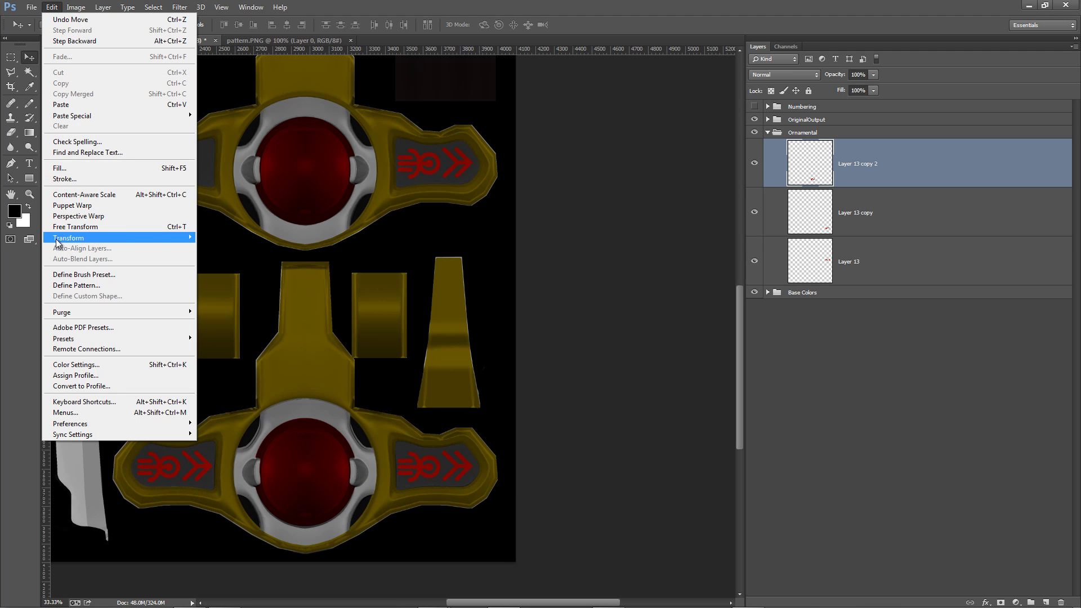
{"action": "mouse_move", "coordinate": [101, 238]}
{"action": "left_click", "coordinate": [225, 359]}
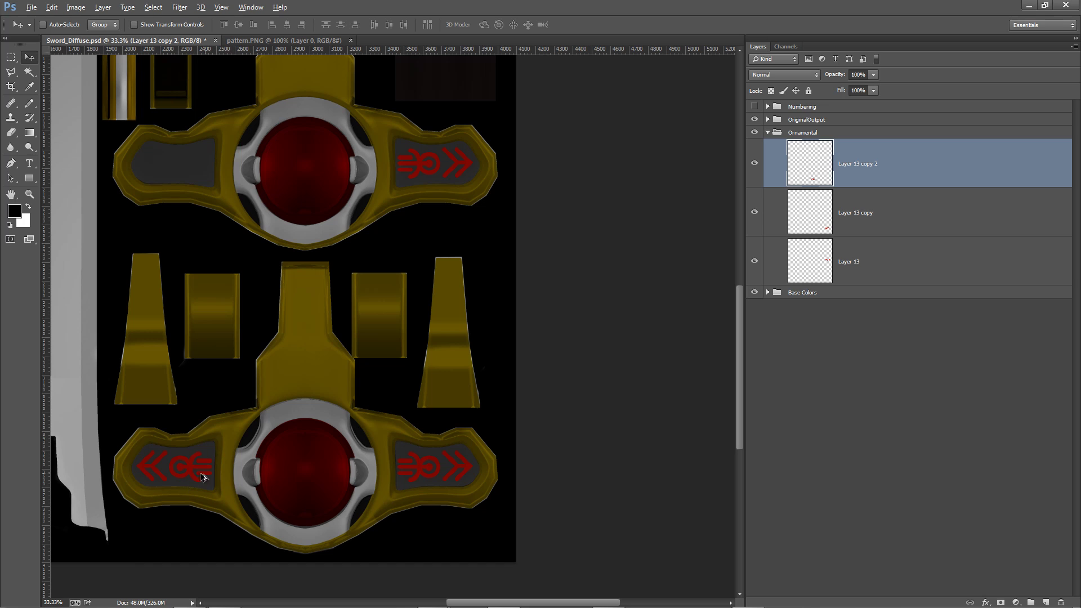
{"action": "left_click_drag", "start_coordinate": [201, 475], "coordinate": [251, 169]}
{"action": "left_click_drag", "start_coordinate": [369, 169], "coordinate": [401, 346]}
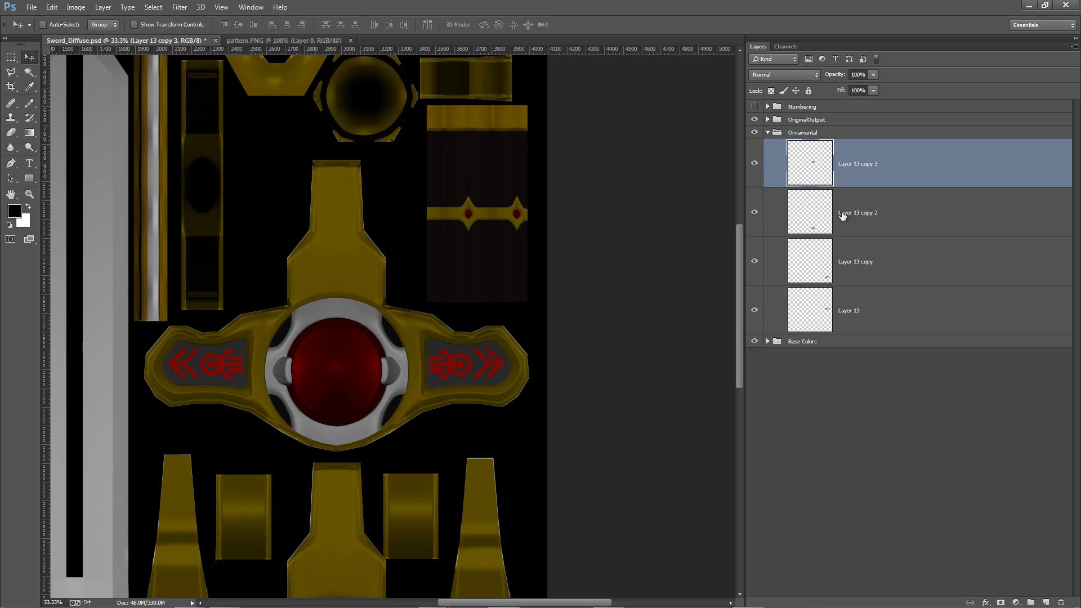
Fill the guard insets on Layer 2 copy 3 in the Base Colors group with near-black 141414, preserving transparency
{"action": "left_click", "coordinate": [767, 133]}
{"action": "left_click", "coordinate": [767, 146]}
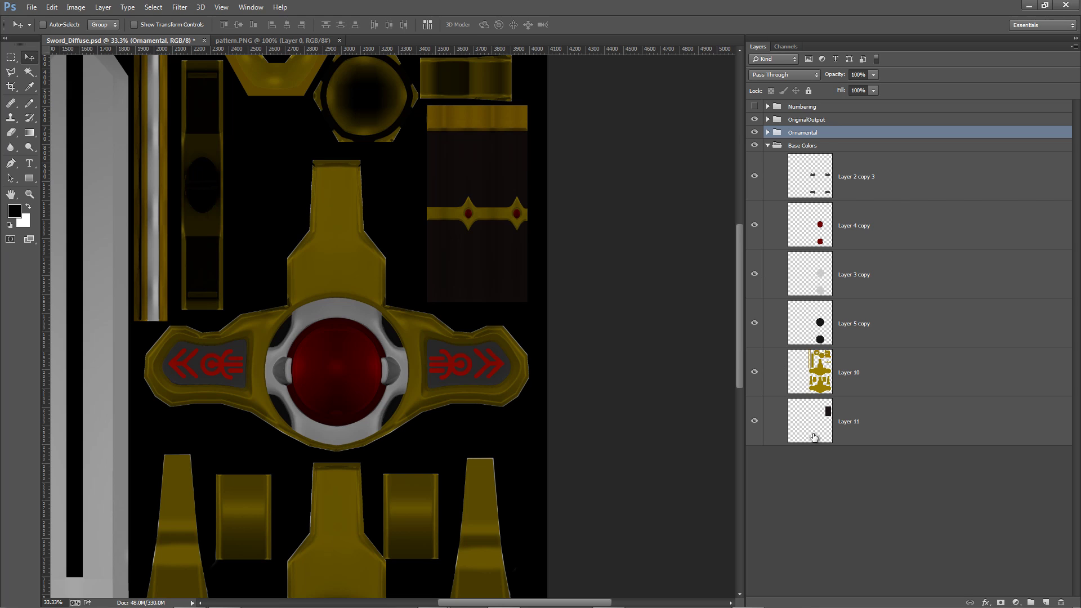
{"action": "left_click", "coordinate": [830, 193]}
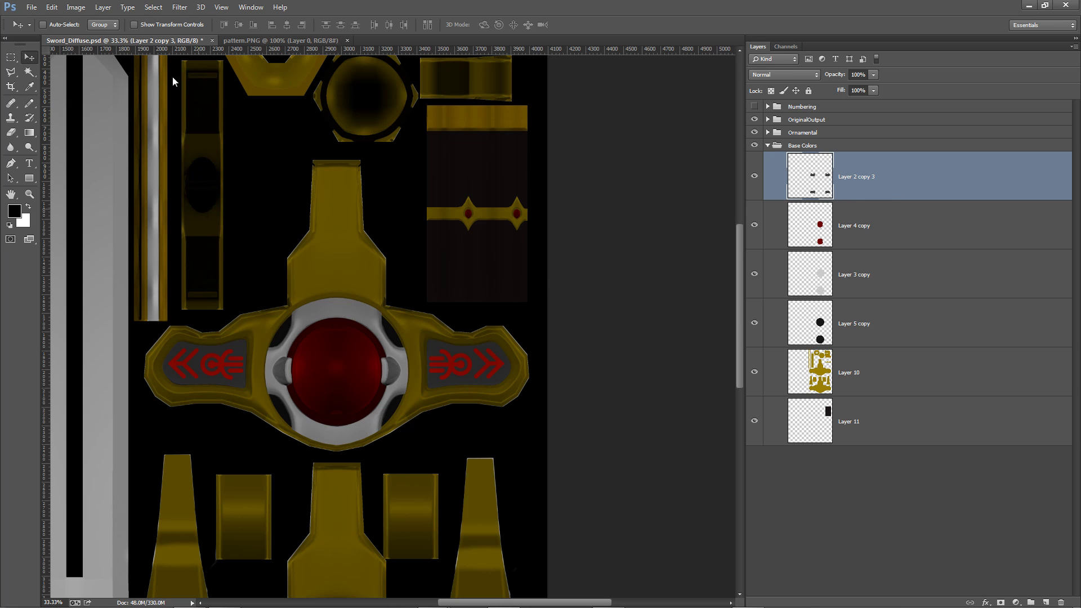
{"action": "left_click", "coordinate": [49, 7]}
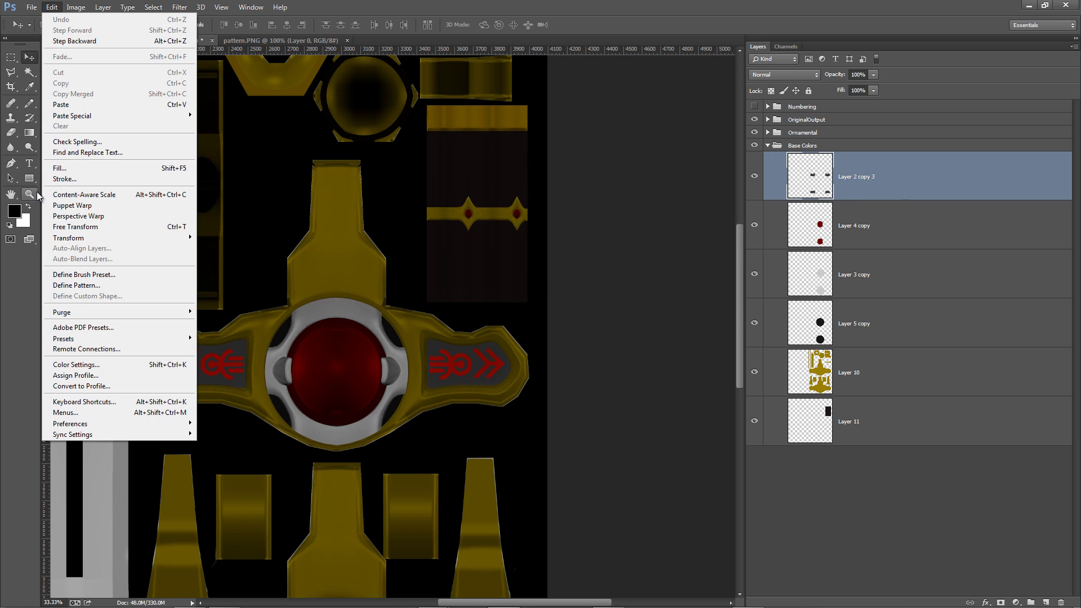
{"action": "left_click", "coordinate": [73, 168]}
{"action": "left_click", "coordinate": [595, 363]}
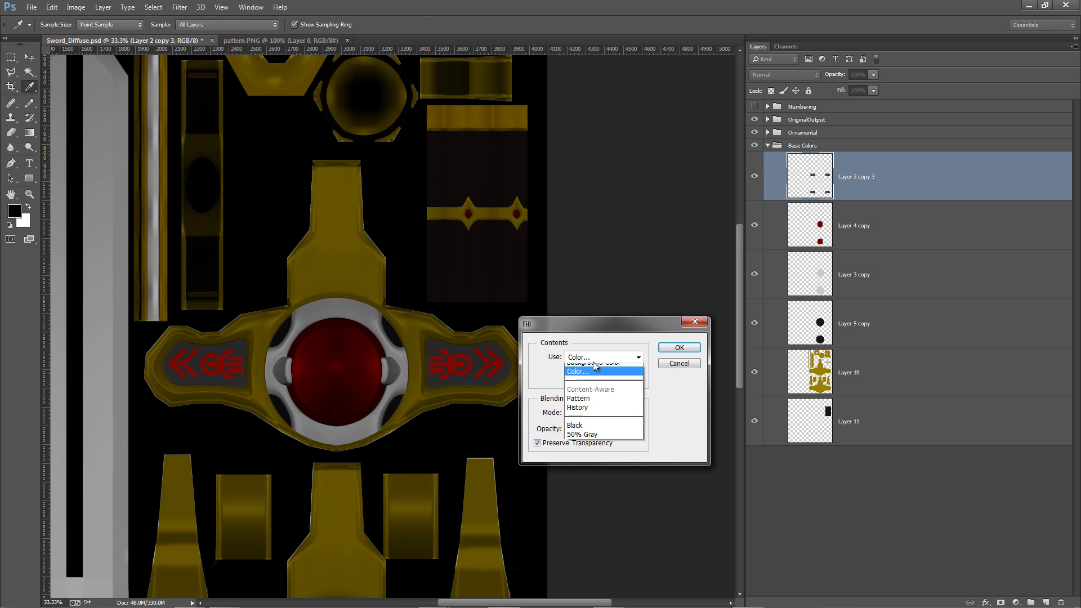
{"action": "left_click", "coordinate": [589, 390]}
{"action": "left_click", "coordinate": [594, 383]}
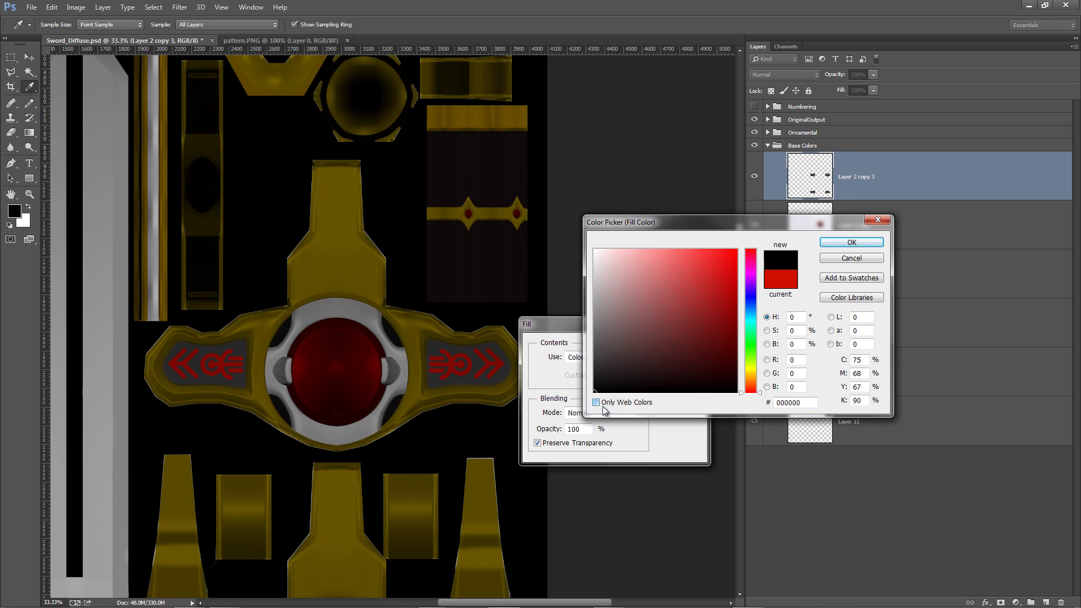
{"action": "left_click_drag", "start_coordinate": [594, 382], "coordinate": [585, 382]}
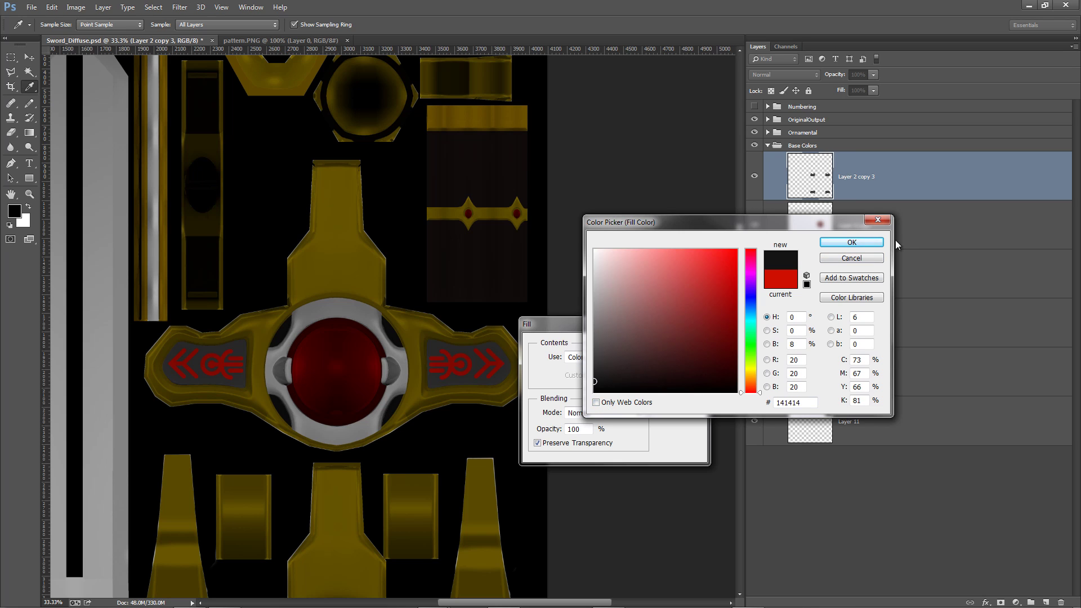
{"action": "left_click", "coordinate": [850, 243]}
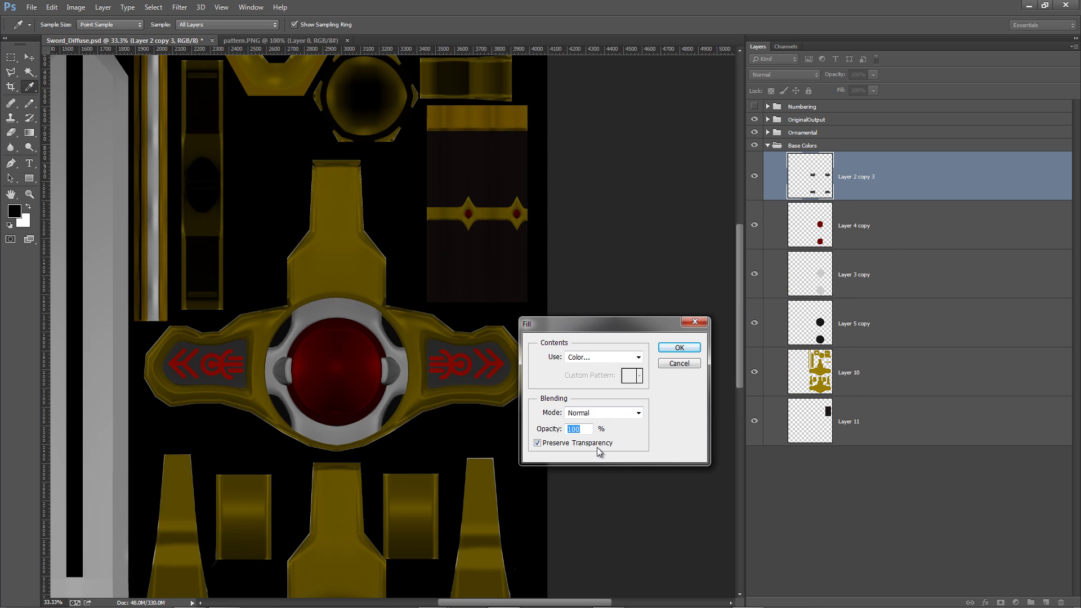
{"action": "left_click", "coordinate": [680, 347]}
{"action": "key", "text": "v"}
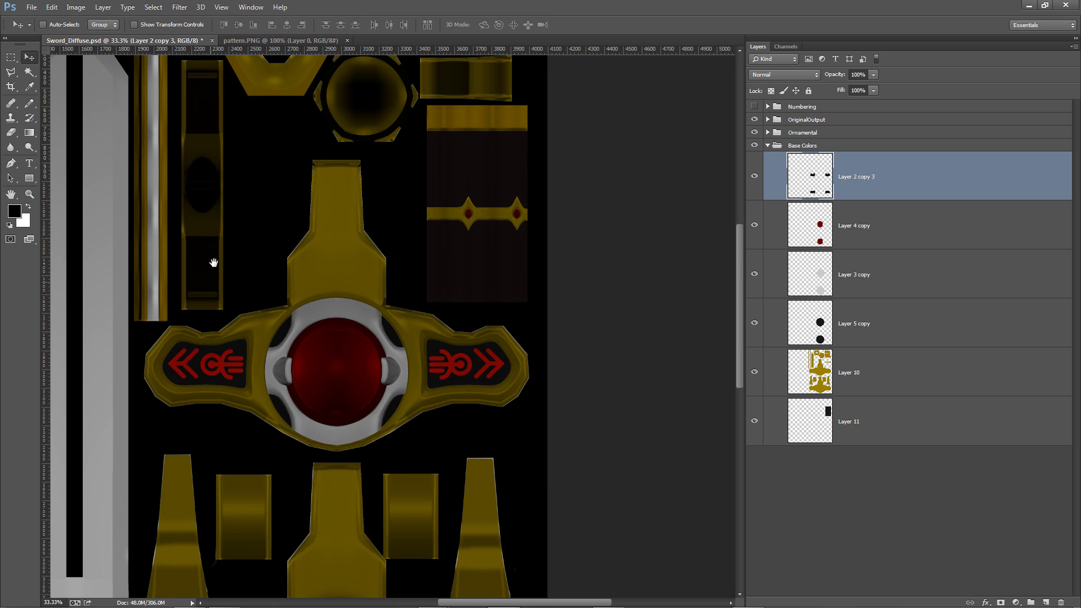
Sample the dark gold along the lower edge of the upper band piece in the texture's upper-right corner
{"action": "left_click_drag", "start_coordinate": [213, 262], "coordinate": [273, 293]}
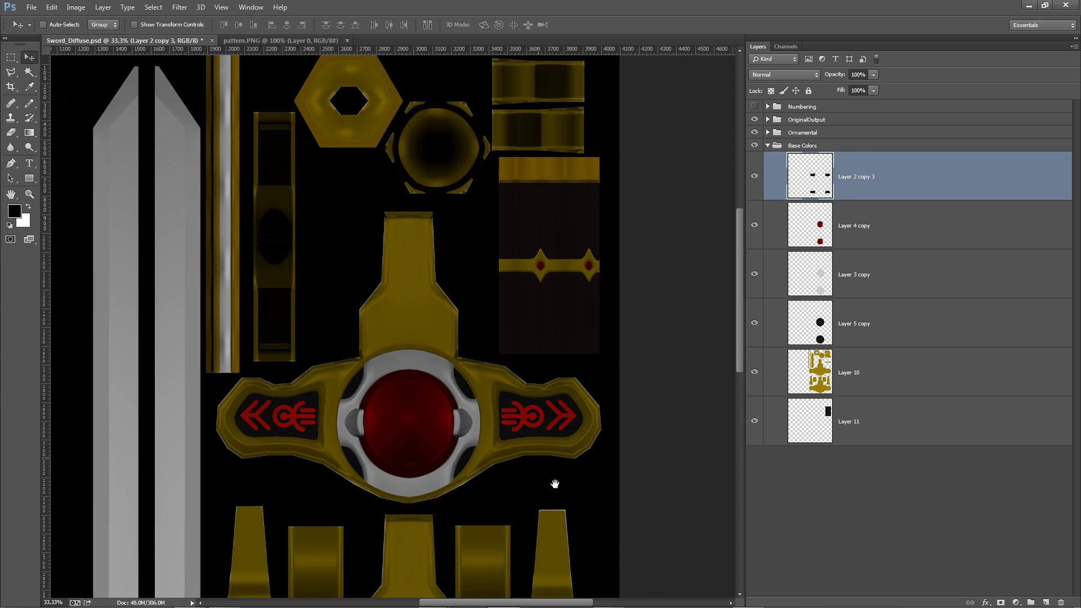
{"action": "scroll", "coordinate": [561, 415], "scroll_direction": "up", "scroll_amount": 3}
{"action": "key", "text": "z"}
{"action": "left_click_drag", "start_coordinate": [635, 232], "coordinate": [550, 218]}
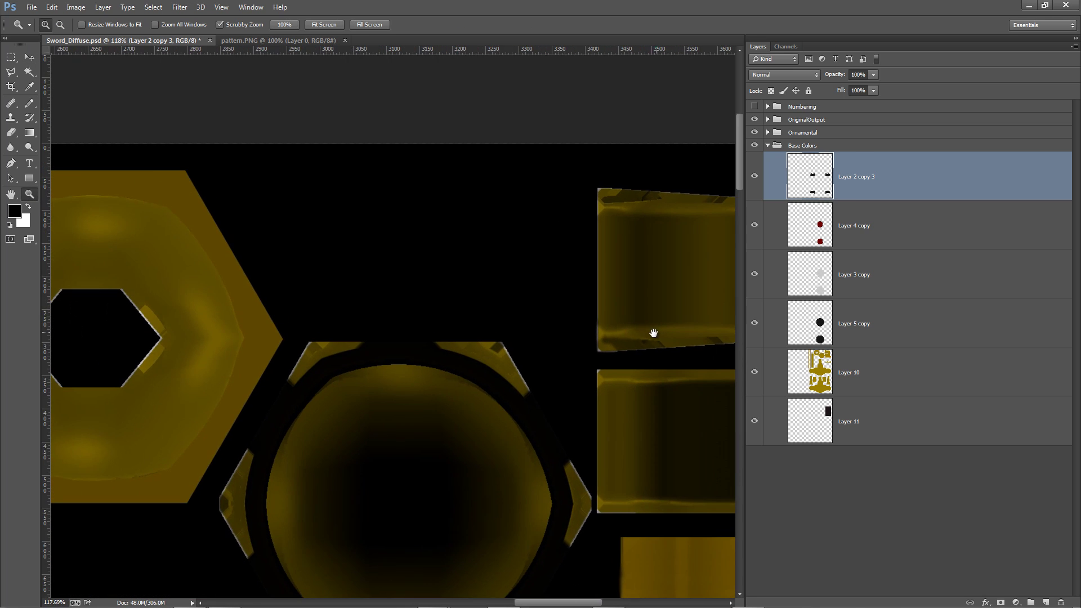
{"action": "left_click_drag", "start_coordinate": [651, 333], "coordinate": [394, 329]}
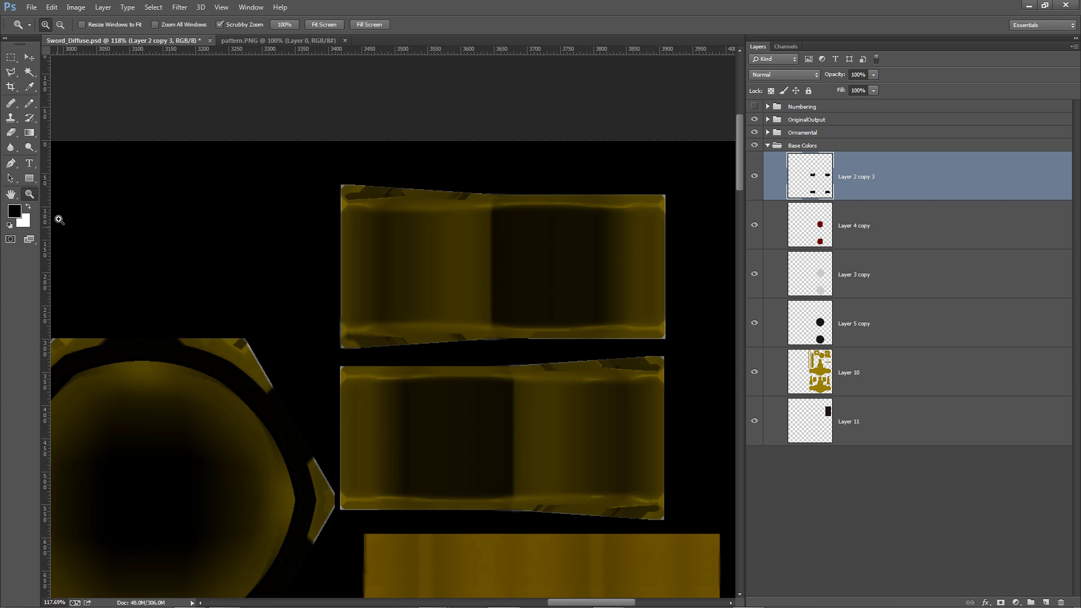
{"action": "left_click_drag", "start_coordinate": [399, 272], "coordinate": [454, 311]}
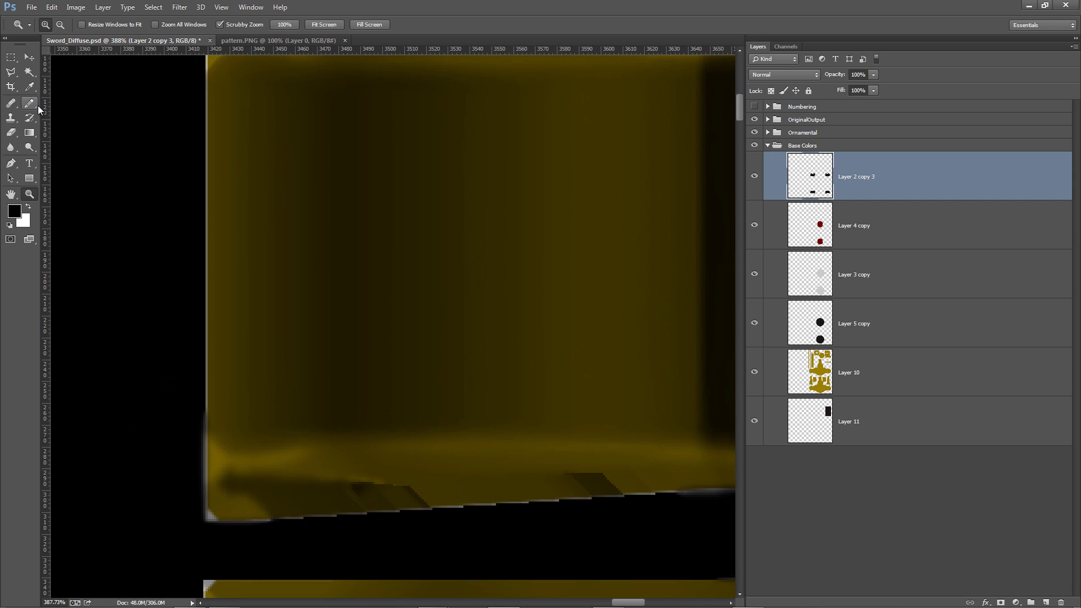
{"action": "left_click", "coordinate": [31, 87]}
{"action": "left_click", "coordinate": [432, 480]}
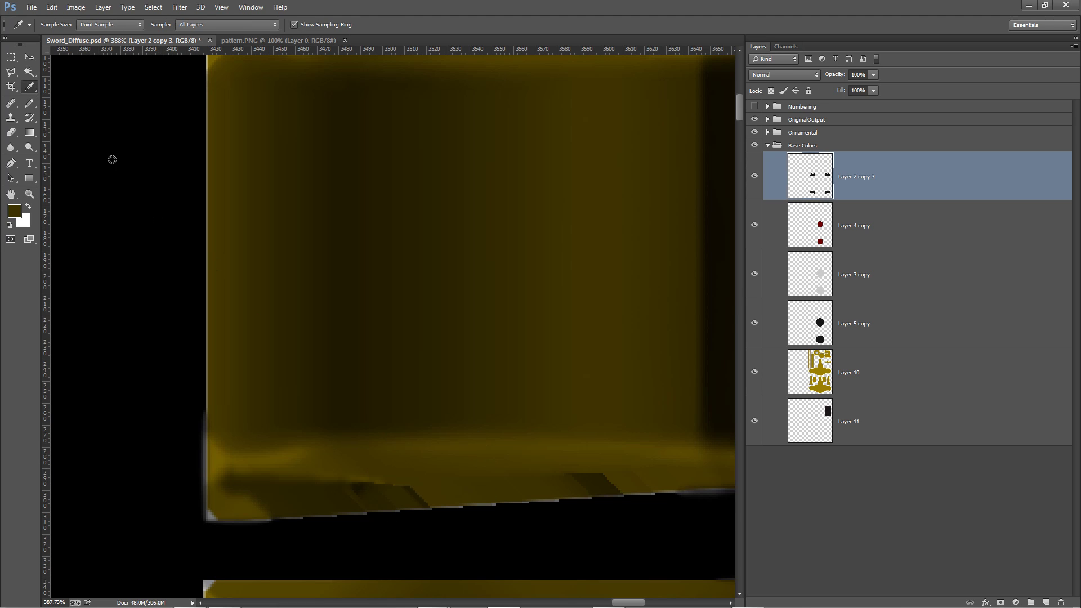
Switch from the Pencil to the Brush tool and try a 1 px brush size at the band's lower edge
{"action": "right_click", "coordinate": [31, 109]}
{"action": "left_click", "coordinate": [63, 101]}
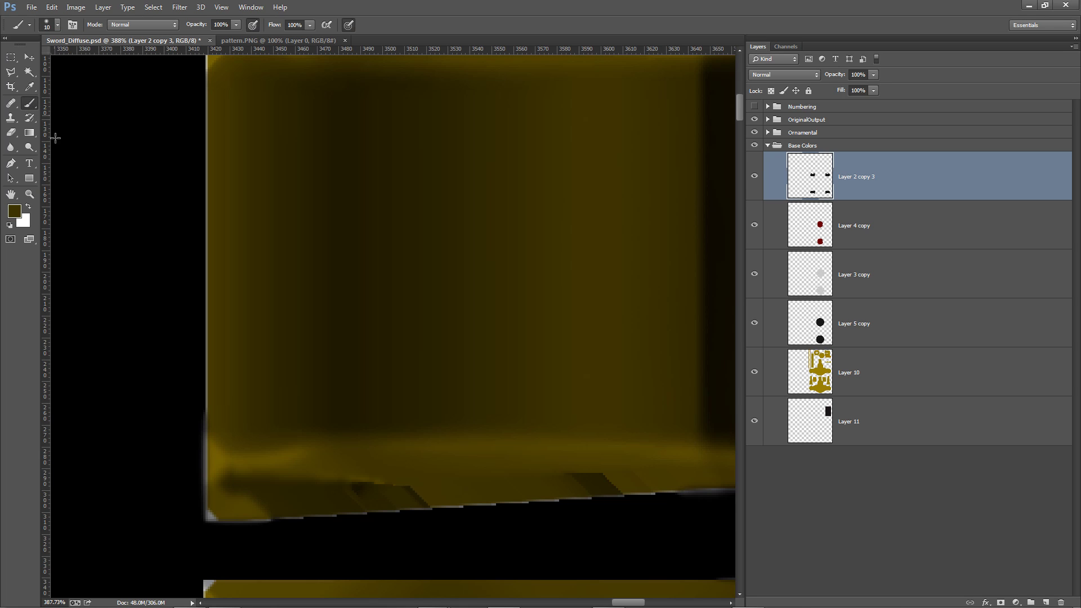
{"action": "right_click", "coordinate": [480, 477]}
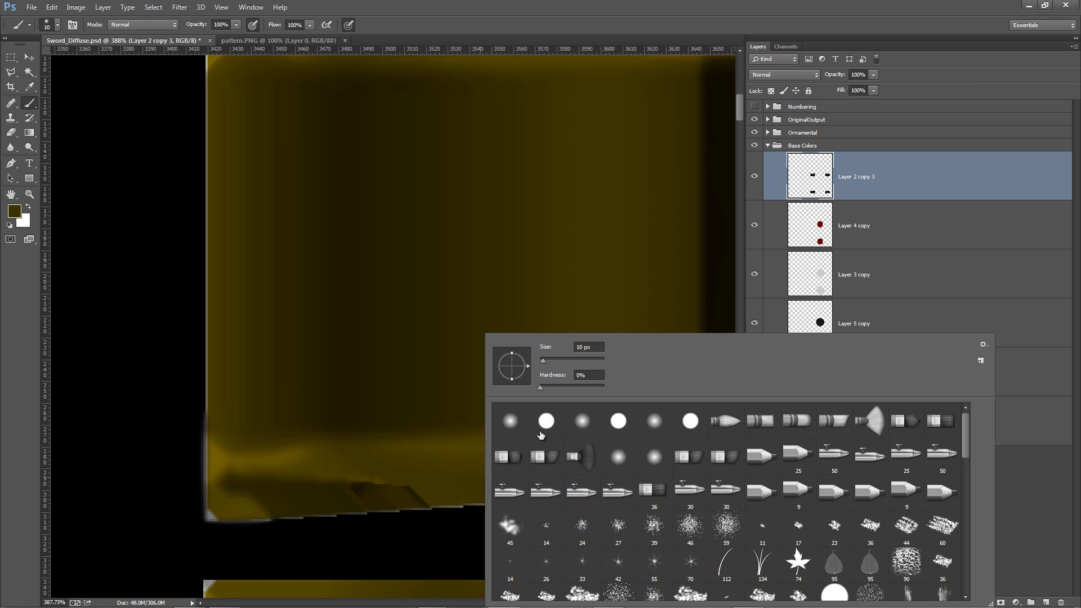
{"action": "left_click", "coordinate": [541, 361]}
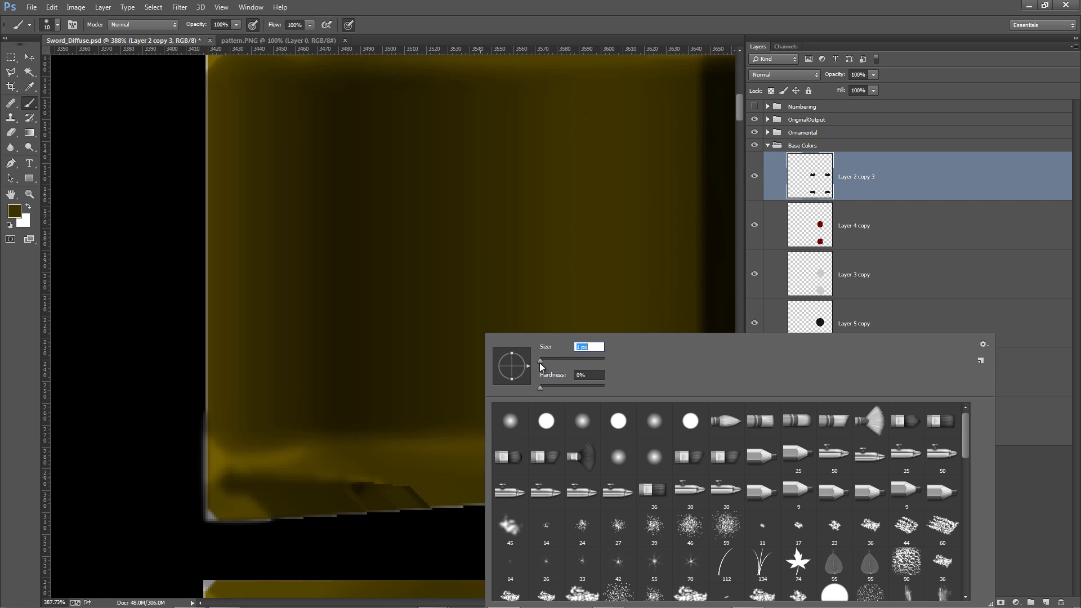
{"action": "left_click", "coordinate": [436, 500]}
Make MainOutput_Copy in the OriginalOutput group the active layer and hide the Ornamental and Base Colors groups
{"action": "left_click", "coordinate": [768, 146]}
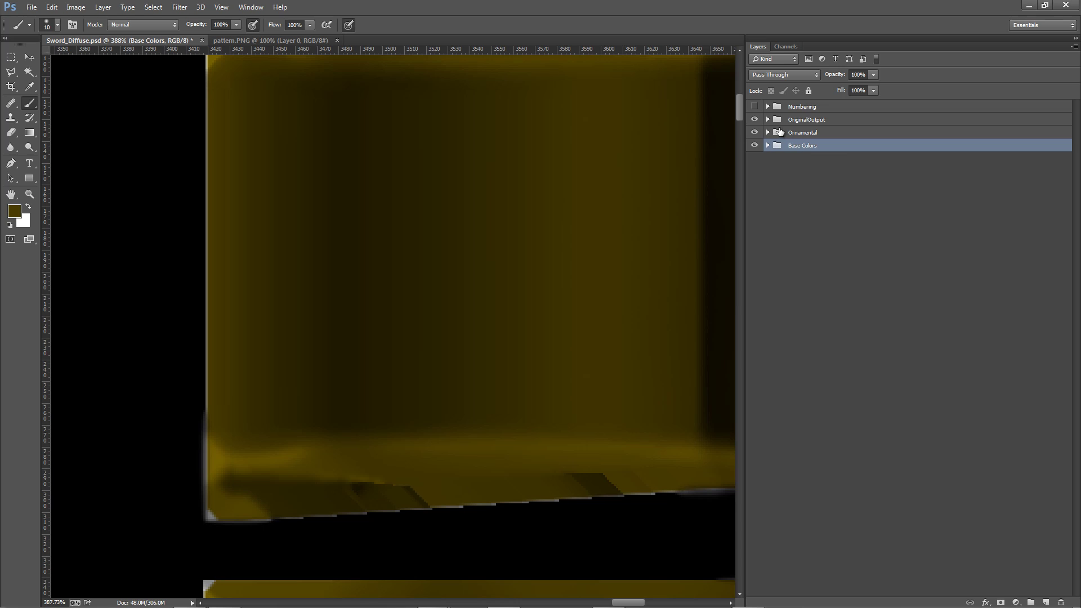
{"action": "left_click", "coordinate": [796, 125]}
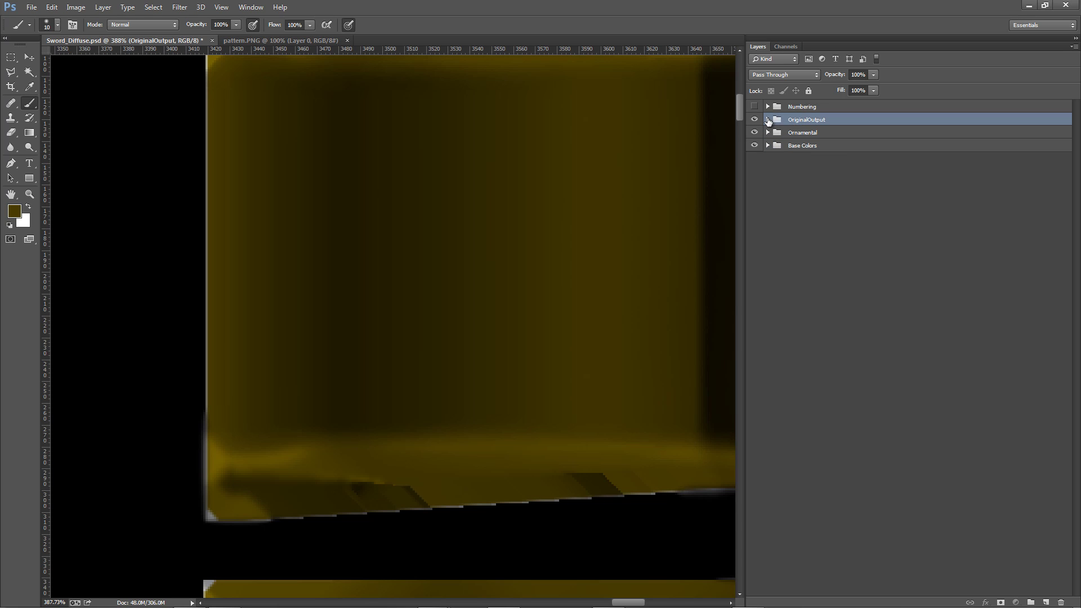
{"action": "left_click", "coordinate": [768, 119]}
{"action": "left_click", "coordinate": [857, 199]}
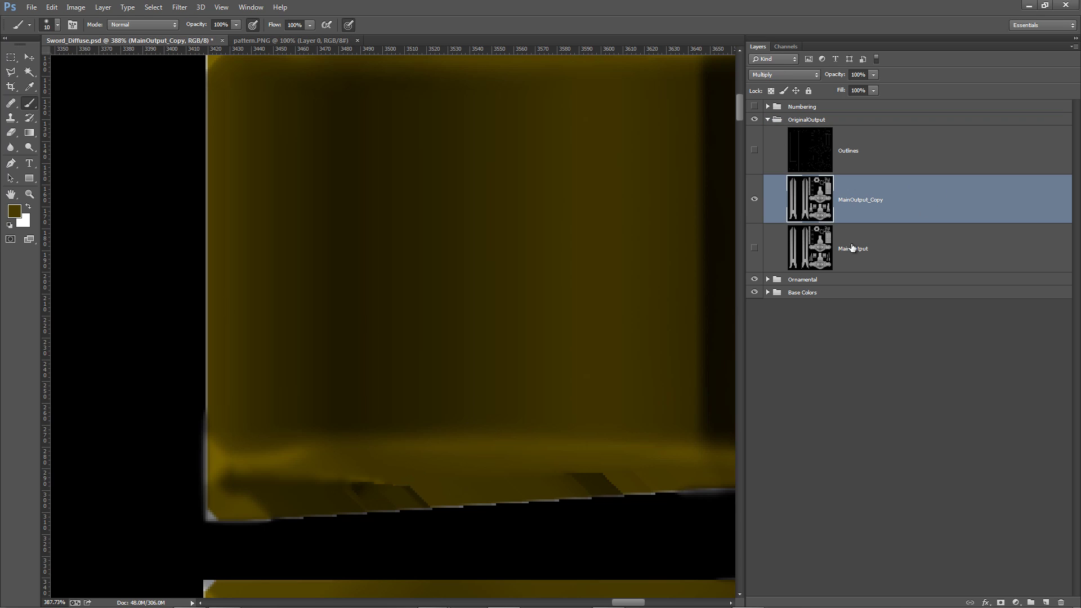
{"action": "left_click", "coordinate": [753, 281]}
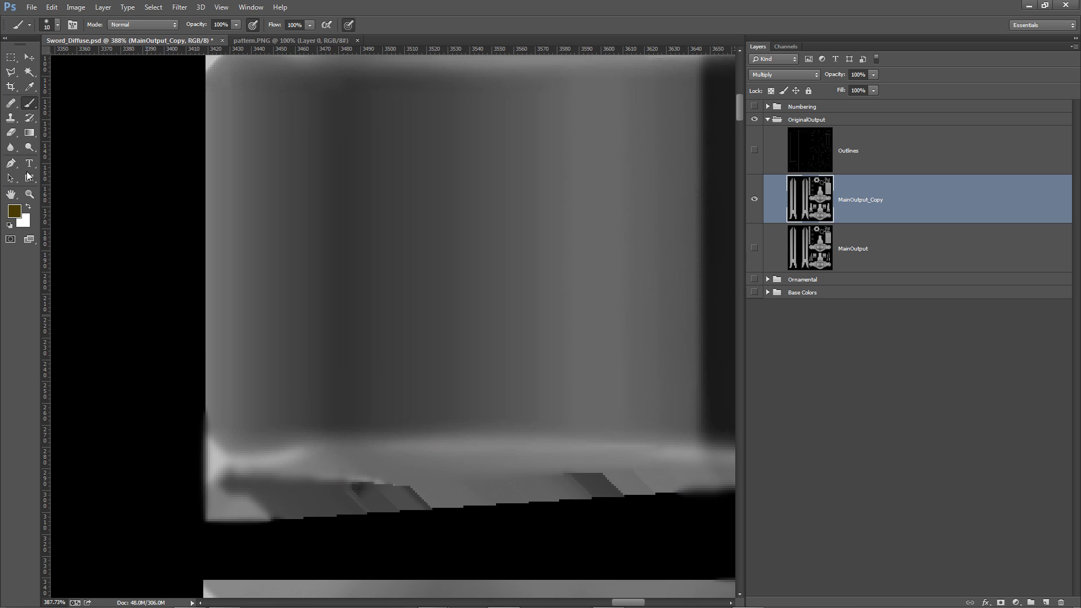
Sample the mid-grey from the upper band's lower edge and brush it over the dark blocky patches along that edge
{"action": "left_click", "coordinate": [29, 87]}
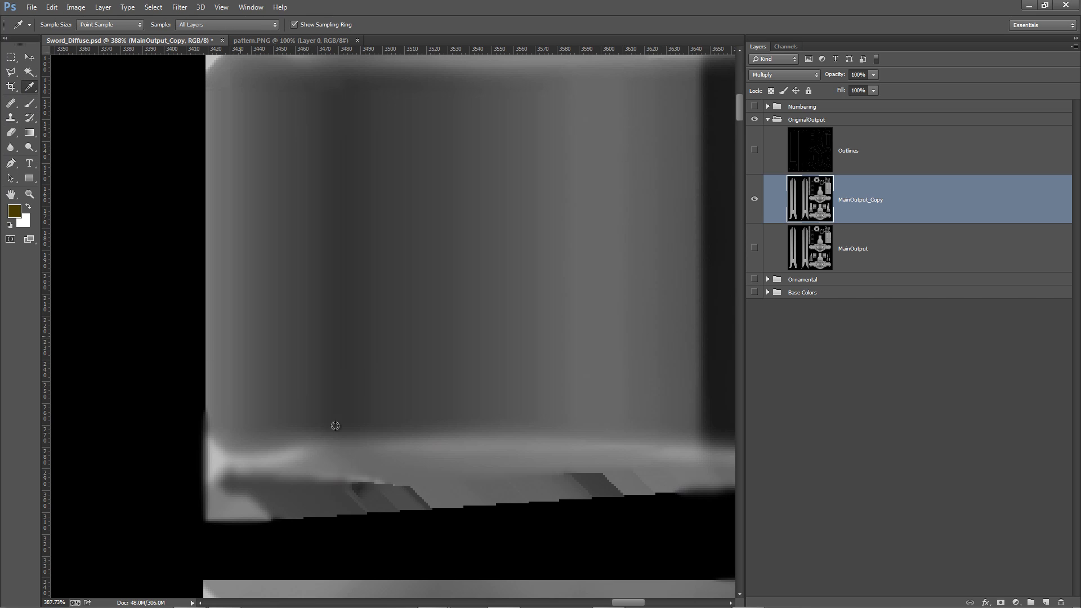
{"action": "left_click", "coordinate": [441, 479]}
{"action": "left_click", "coordinate": [30, 102]}
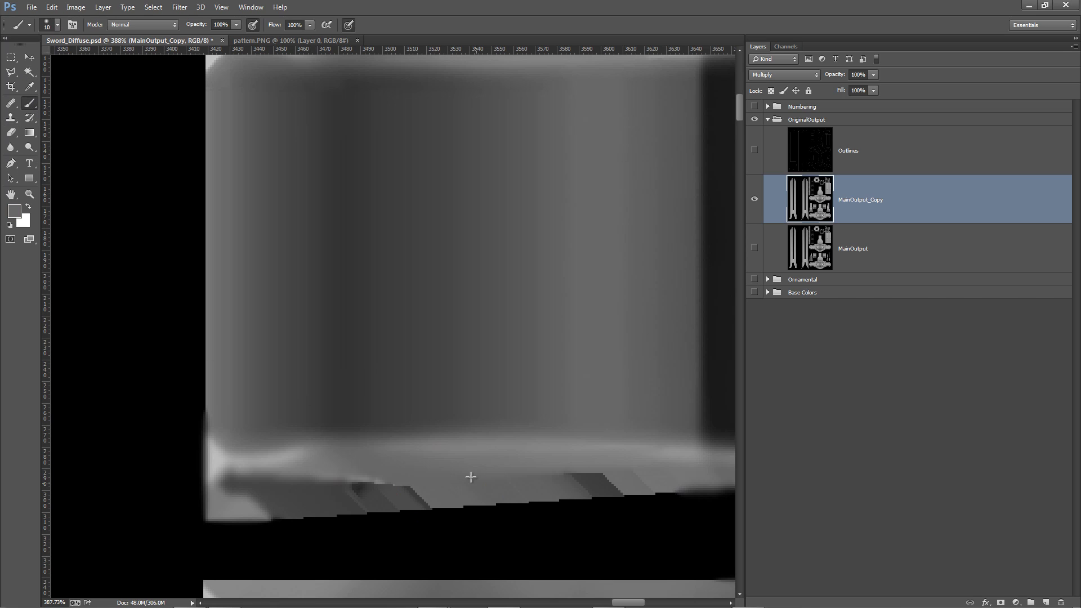
{"action": "mouse_move", "coordinate": [389, 480]}
{"action": "left_mouse_down"}
{"action": "mouse_move", "coordinate": [303, 484]}
{"action": "mouse_move", "coordinate": [365, 493]}
{"action": "mouse_move", "coordinate": [405, 484]}
{"action": "mouse_move", "coordinate": [456, 499]}
{"action": "mouse_move", "coordinate": [261, 511]}
{"action": "mouse_move", "coordinate": [354, 508]}
{"action": "mouse_move", "coordinate": [337, 494]}
{"action": "mouse_move", "coordinate": [229, 483]}
{"action": "mouse_move", "coordinate": [254, 477]}
{"action": "mouse_move", "coordinate": [225, 484]}
{"action": "mouse_move", "coordinate": [338, 478]}
{"action": "left_mouse_up"}
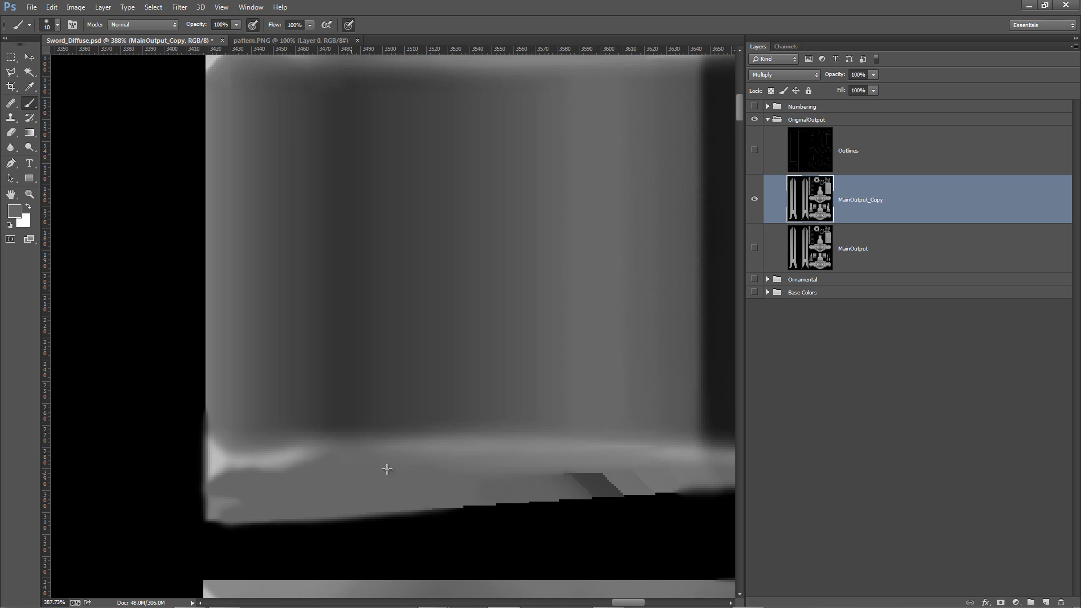
{"action": "mouse_move", "coordinate": [611, 474]}
{"action": "left_mouse_down"}
{"action": "mouse_move", "coordinate": [353, 471]}
{"action": "mouse_move", "coordinate": [401, 452]}
{"action": "mouse_move", "coordinate": [366, 449]}
{"action": "mouse_move", "coordinate": [399, 463]}
{"action": "mouse_move", "coordinate": [389, 474]}
{"action": "mouse_move", "coordinate": [378, 458]}
{"action": "left_mouse_up"}
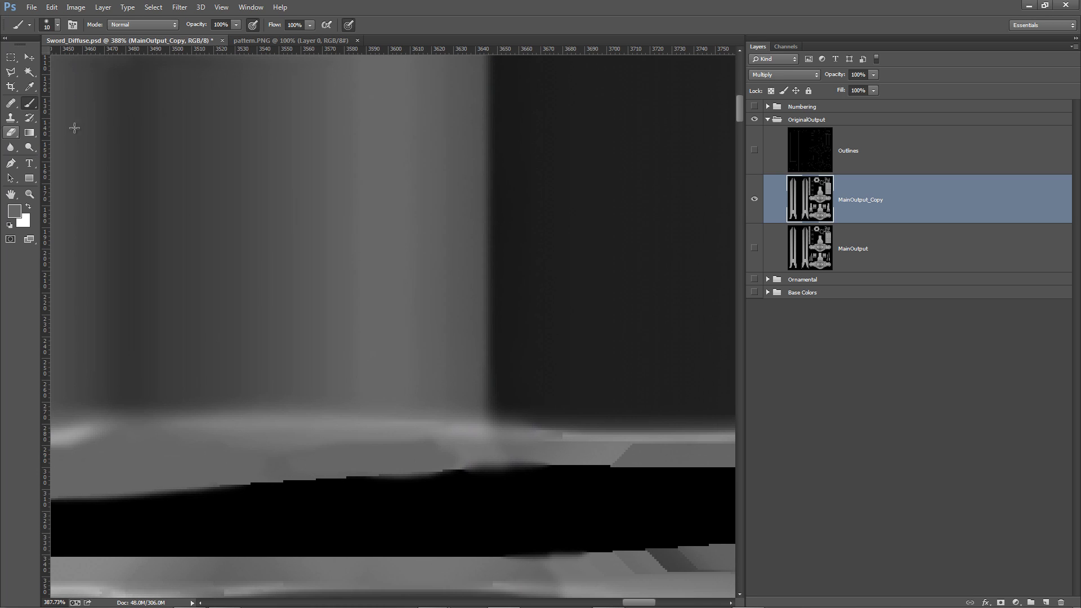
Soften the repainted lower edge of the upper band with the Blur tool at a brush size of 24 px
{"action": "left_click", "coordinate": [10, 147]}
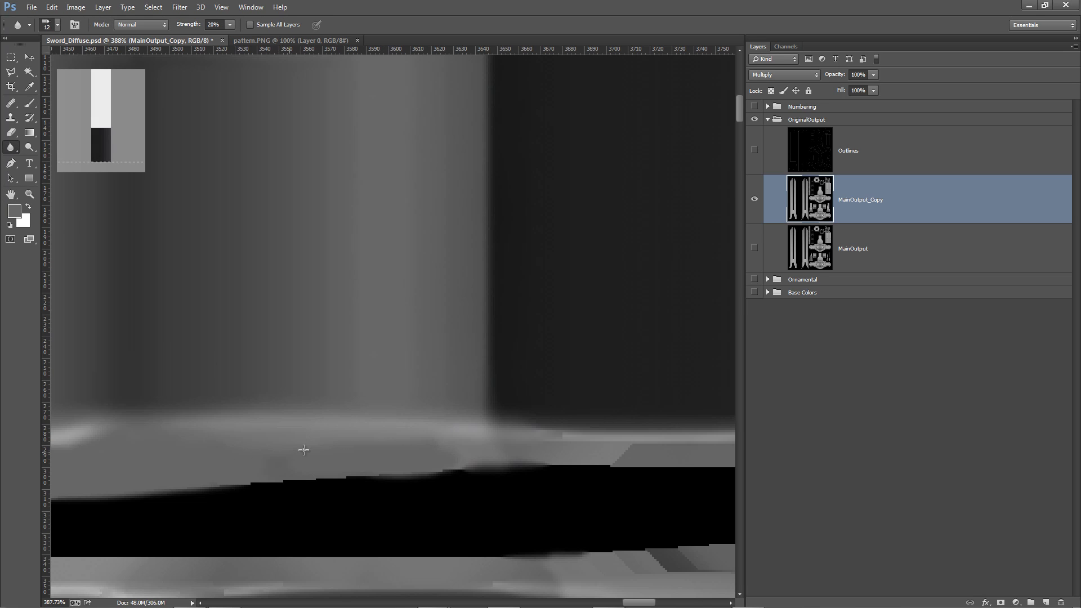
{"action": "right_click", "coordinate": [371, 448]}
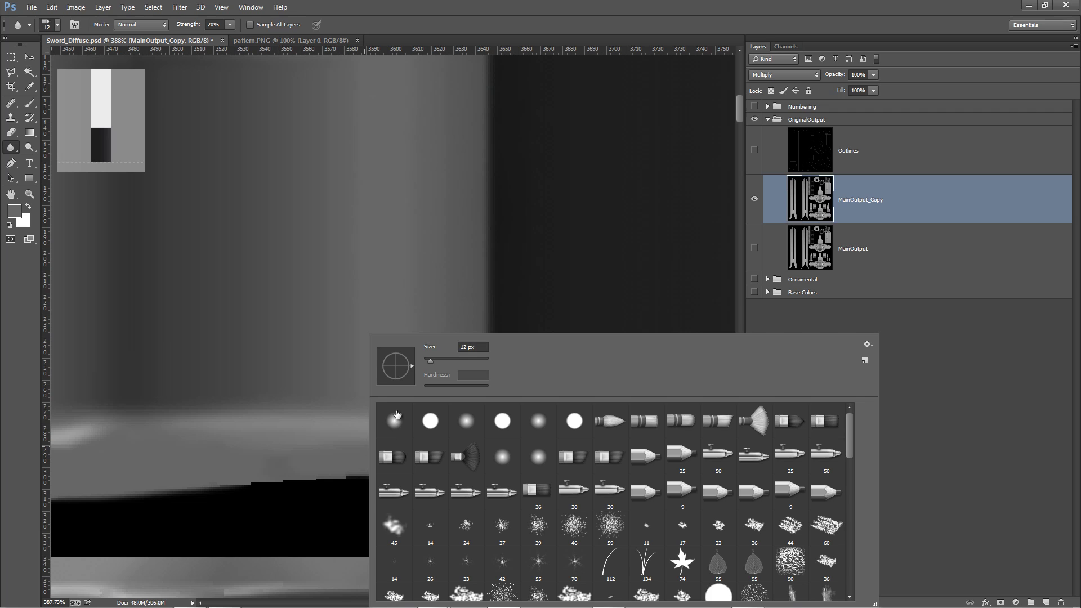
{"action": "left_click", "coordinate": [431, 358]}
{"action": "left_click_drag", "start_coordinate": [434, 359], "coordinate": [436, 361]}
{"action": "left_click", "coordinate": [276, 434]}
{"action": "mouse_move", "coordinate": [273, 446]}
{"action": "left_mouse_down"}
{"action": "mouse_move", "coordinate": [424, 440]}
{"action": "mouse_move", "coordinate": [148, 467]}
{"action": "left_mouse_up"}
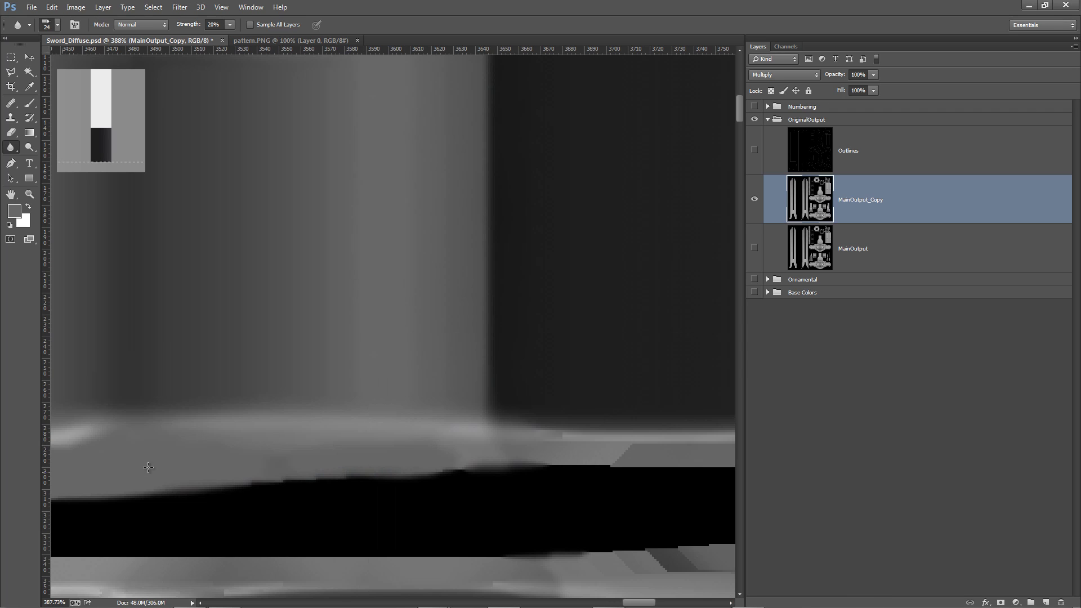
{"action": "left_click_drag", "start_coordinate": [319, 434], "coordinate": [703, 384]}
{"action": "left_click_drag", "start_coordinate": [398, 423], "coordinate": [390, 432]}
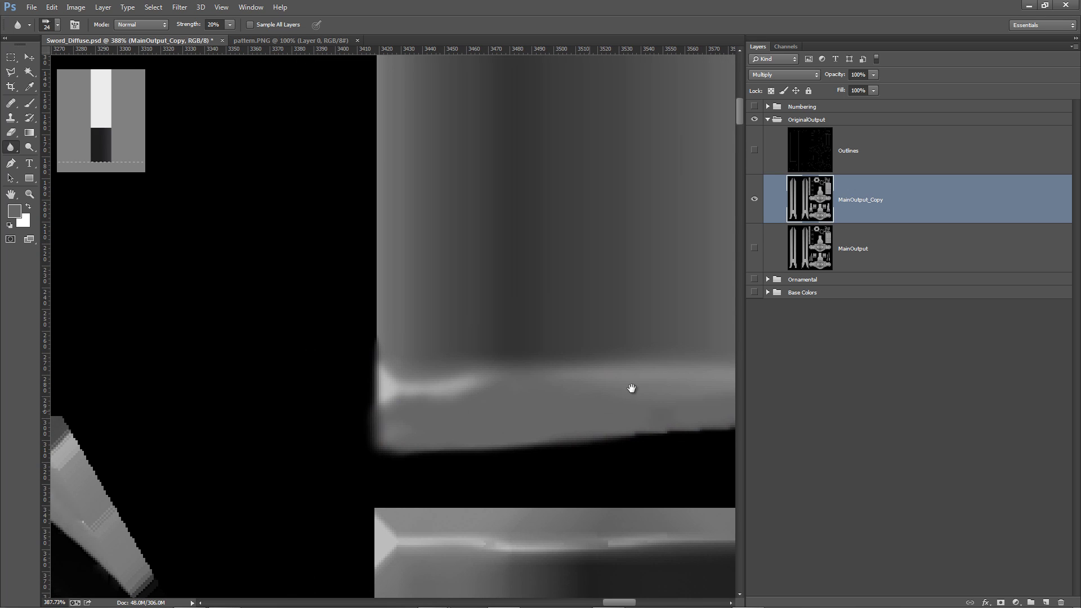
{"action": "left_click_drag", "start_coordinate": [612, 376], "coordinate": [255, 384]}
{"action": "left_click_drag", "start_coordinate": [474, 421], "coordinate": [615, 423]}
Blur the jagged dark patches and the bright corner along the upper band's top edge
{"action": "mouse_move", "coordinate": [416, 415]}
{"action": "left_mouse_down"}
{"action": "mouse_move", "coordinate": [271, 420]}
{"action": "mouse_move", "coordinate": [665, 372]}
{"action": "mouse_move", "coordinate": [757, 374]}
{"action": "left_mouse_up"}
{"action": "left_click_drag", "start_coordinate": [415, 343], "coordinate": [286, 345]}
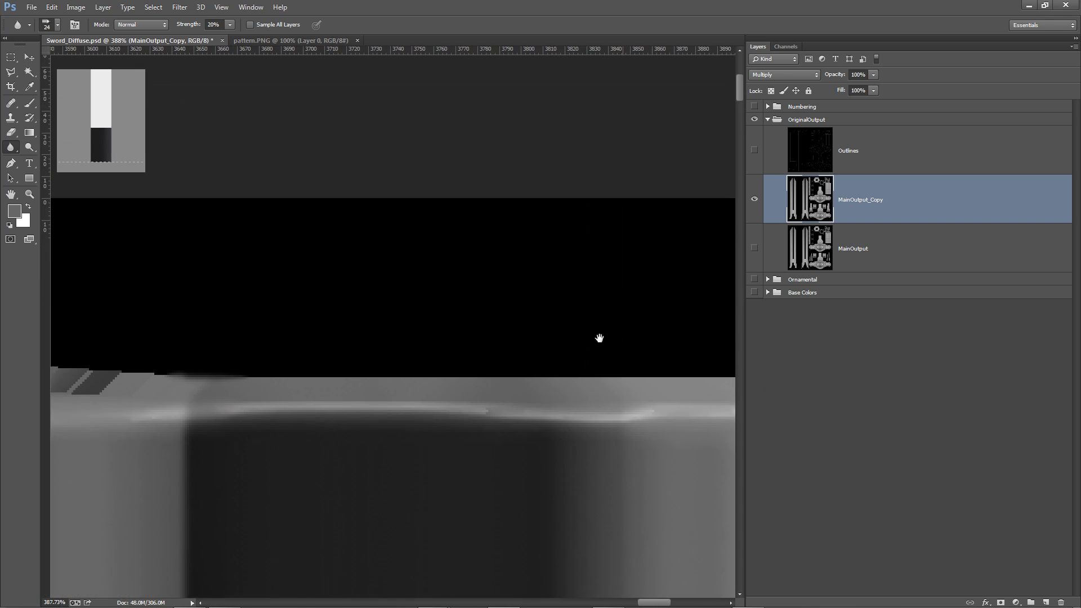
{"action": "left_click_drag", "start_coordinate": [331, 415], "coordinate": [526, 403]}
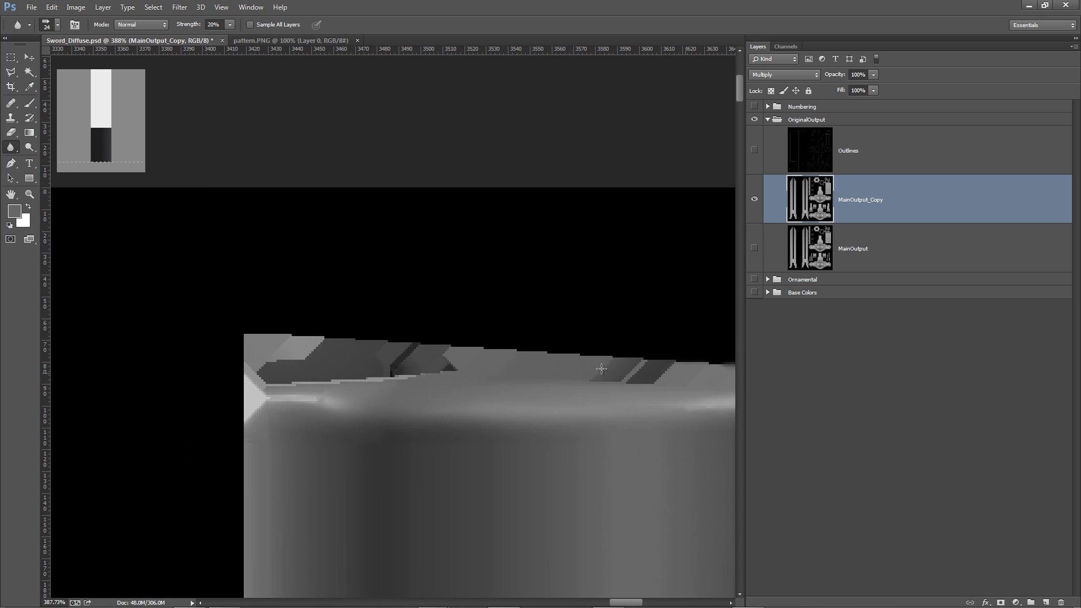
{"action": "mouse_move", "coordinate": [601, 369]}
{"action": "left_mouse_down"}
{"action": "mouse_move", "coordinate": [698, 374]}
{"action": "mouse_move", "coordinate": [389, 369]}
{"action": "mouse_move", "coordinate": [453, 373]}
{"action": "mouse_move", "coordinate": [466, 363]}
{"action": "mouse_move", "coordinate": [424, 363]}
{"action": "mouse_move", "coordinate": [411, 382]}
{"action": "mouse_move", "coordinate": [245, 341]}
{"action": "mouse_move", "coordinate": [401, 379]}
{"action": "left_mouse_up"}
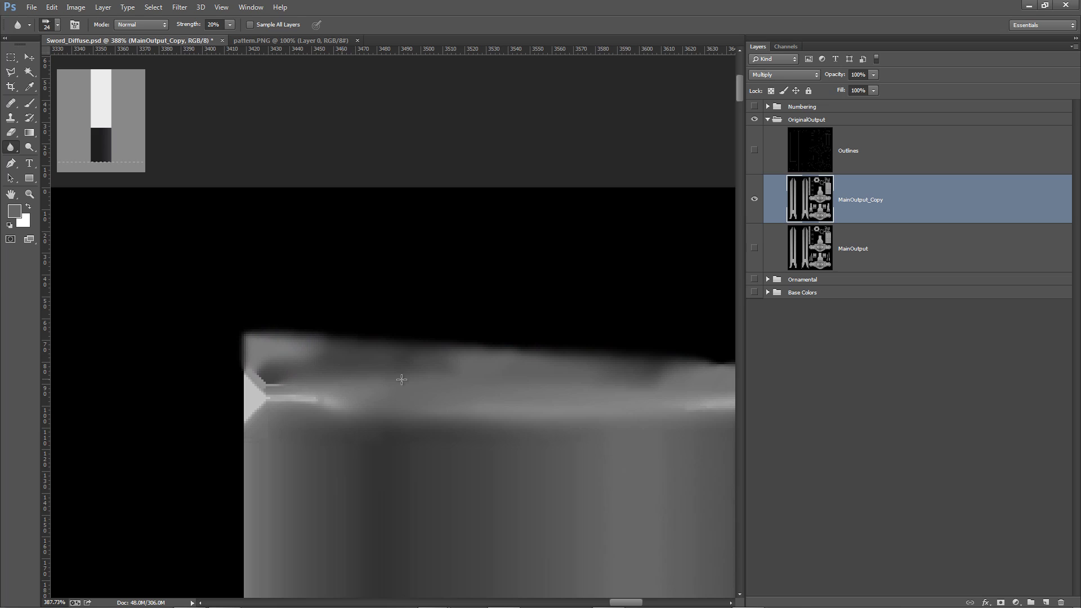
{"action": "mouse_move", "coordinate": [338, 367]}
{"action": "left_mouse_down"}
{"action": "mouse_move", "coordinate": [307, 395]}
{"action": "mouse_move", "coordinate": [263, 365]}
{"action": "left_mouse_up"}
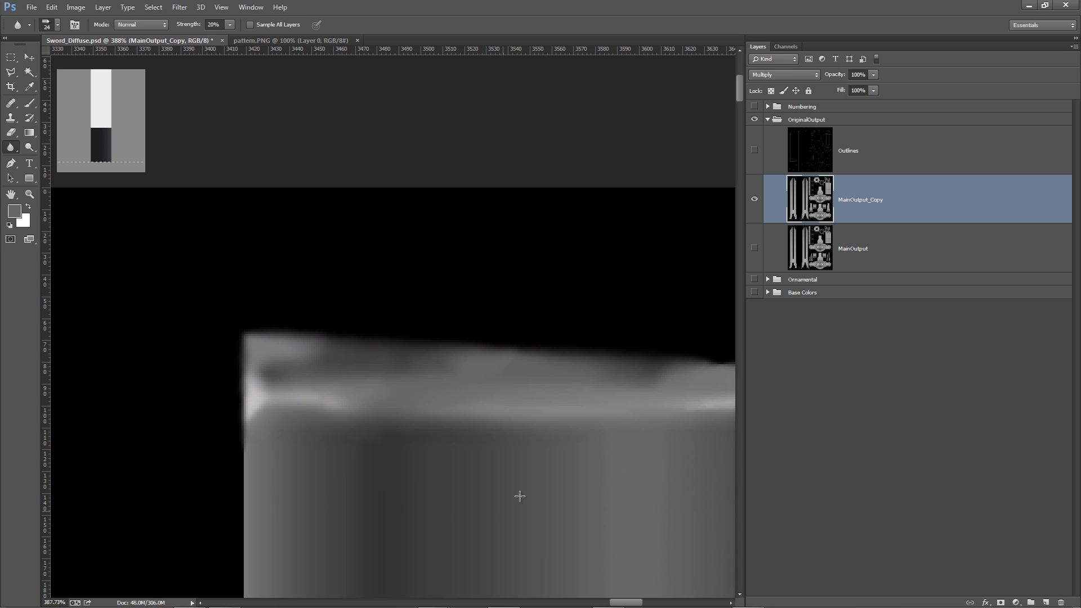
Paint grey over the remaining dark patches at the left part of the upper band's top edge, redoing the first stroke
{"action": "left_click_drag", "start_coordinate": [518, 495], "coordinate": [438, 376]}
{"action": "key", "text": "ctrl+r"}
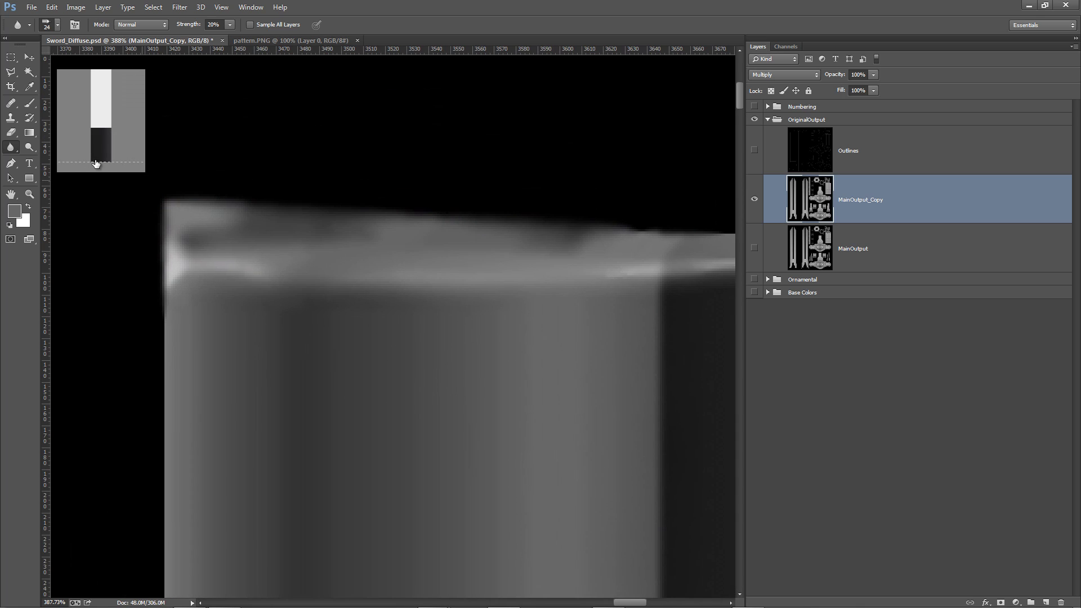
{"action": "left_click", "coordinate": [29, 87]}
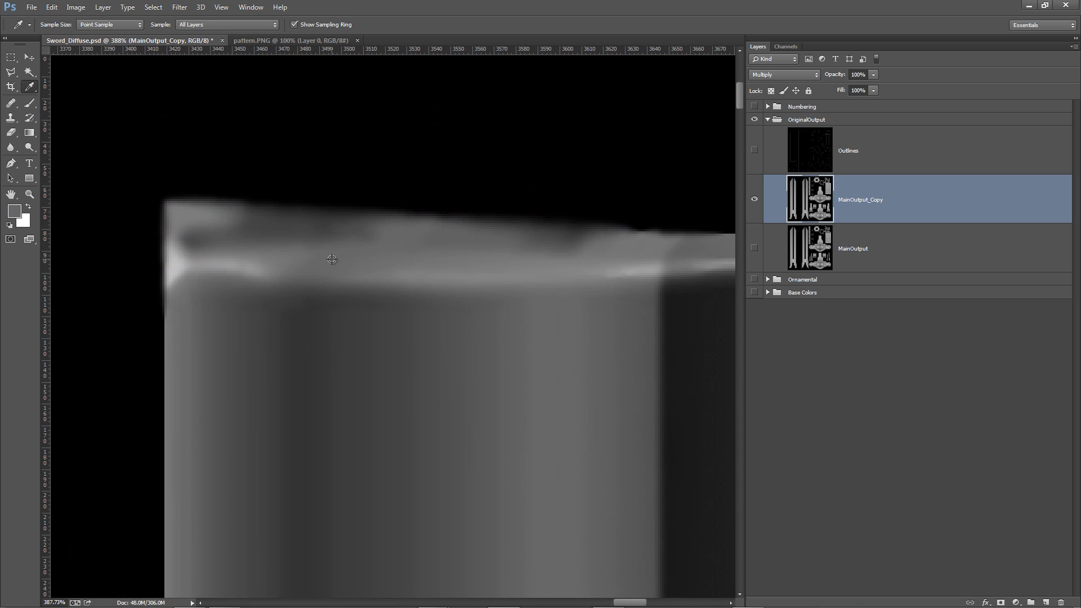
{"action": "left_click", "coordinate": [30, 103]}
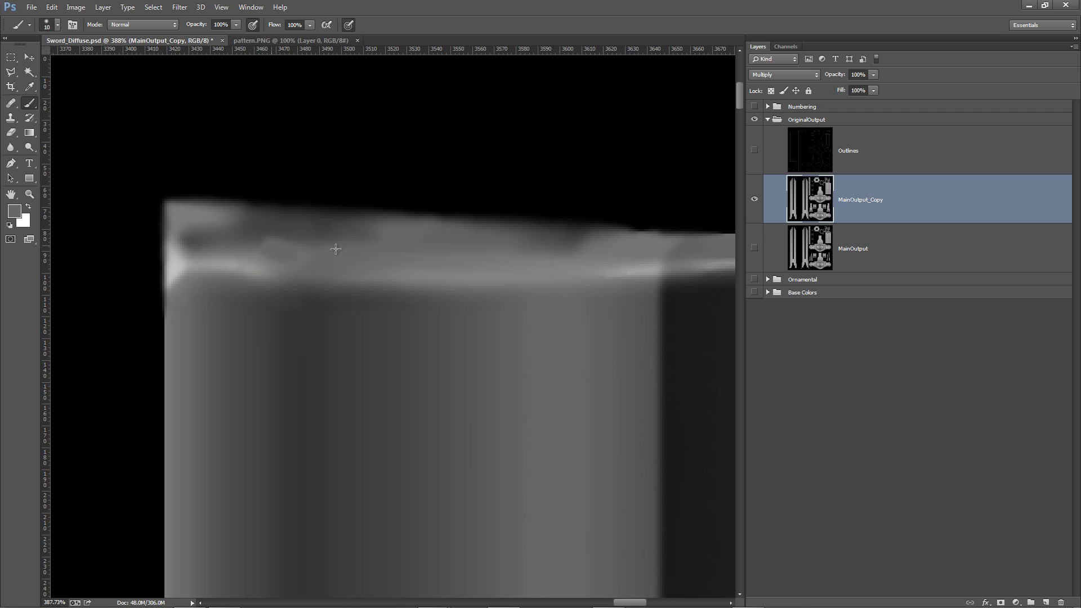
{"action": "mouse_move", "coordinate": [248, 237]}
{"action": "left_mouse_down"}
{"action": "mouse_move", "coordinate": [205, 234]}
{"action": "mouse_move", "coordinate": [217, 233]}
{"action": "mouse_move", "coordinate": [188, 255]}
{"action": "mouse_move", "coordinate": [215, 251]}
{"action": "left_mouse_up"}
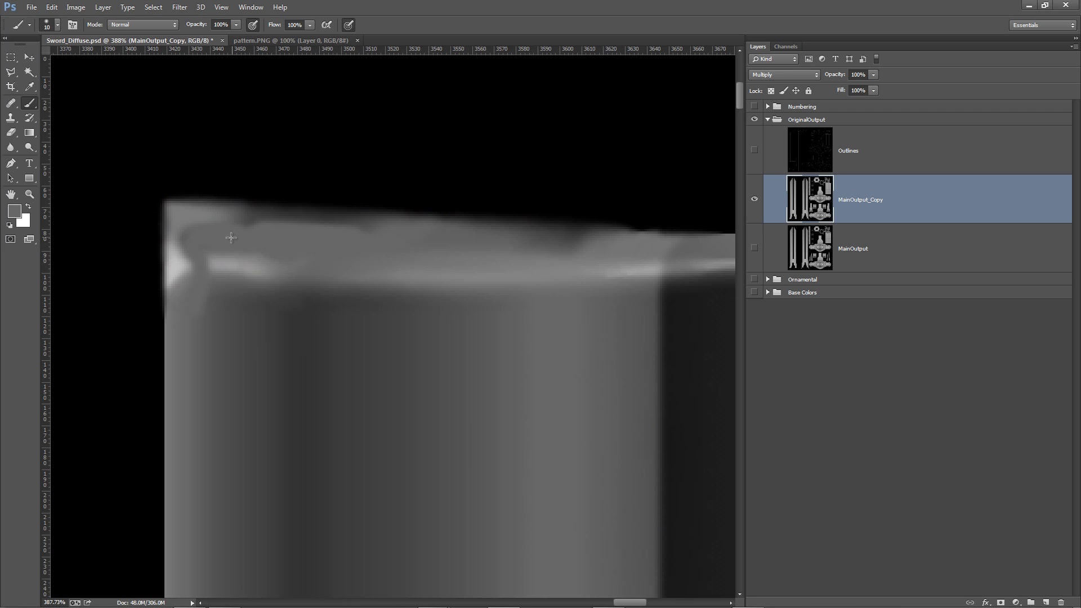
{"action": "key", "text": "ctrl+z"}
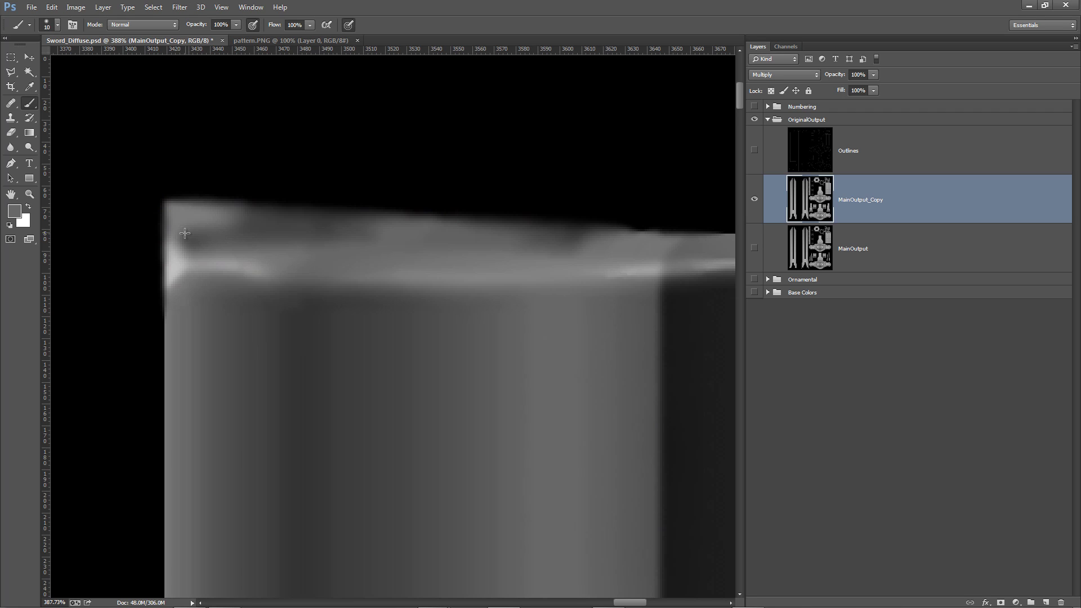
{"action": "left_click_drag", "start_coordinate": [182, 235], "coordinate": [339, 252]}
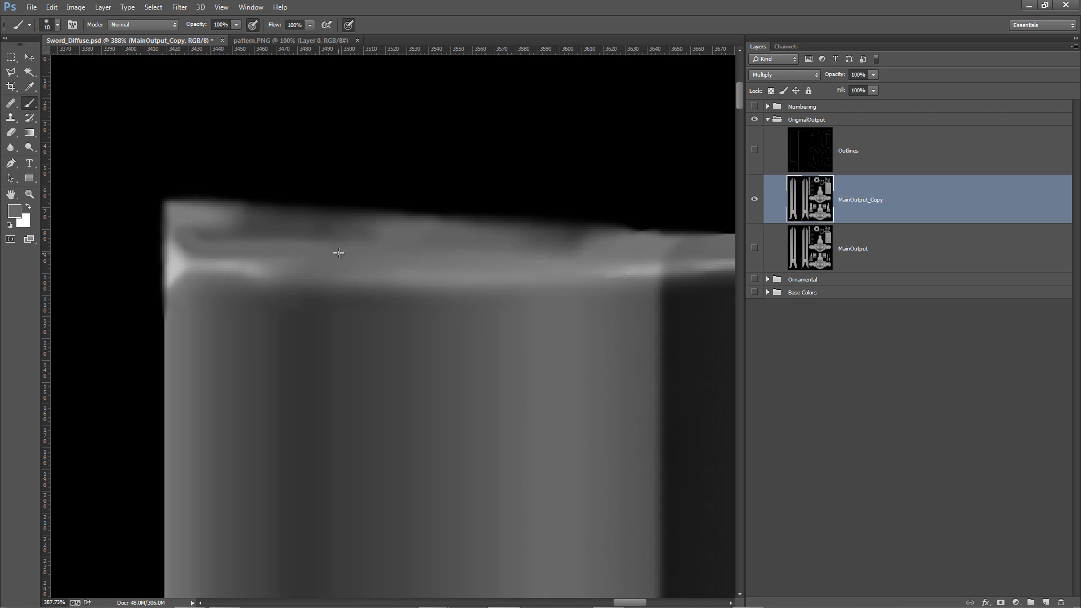
{"action": "mouse_move", "coordinate": [216, 233]}
{"action": "left_mouse_down"}
{"action": "mouse_move", "coordinate": [371, 232]}
{"action": "mouse_move", "coordinate": [248, 215]}
{"action": "mouse_move", "coordinate": [241, 221]}
{"action": "mouse_move", "coordinate": [380, 230]}
{"action": "left_mouse_up"}
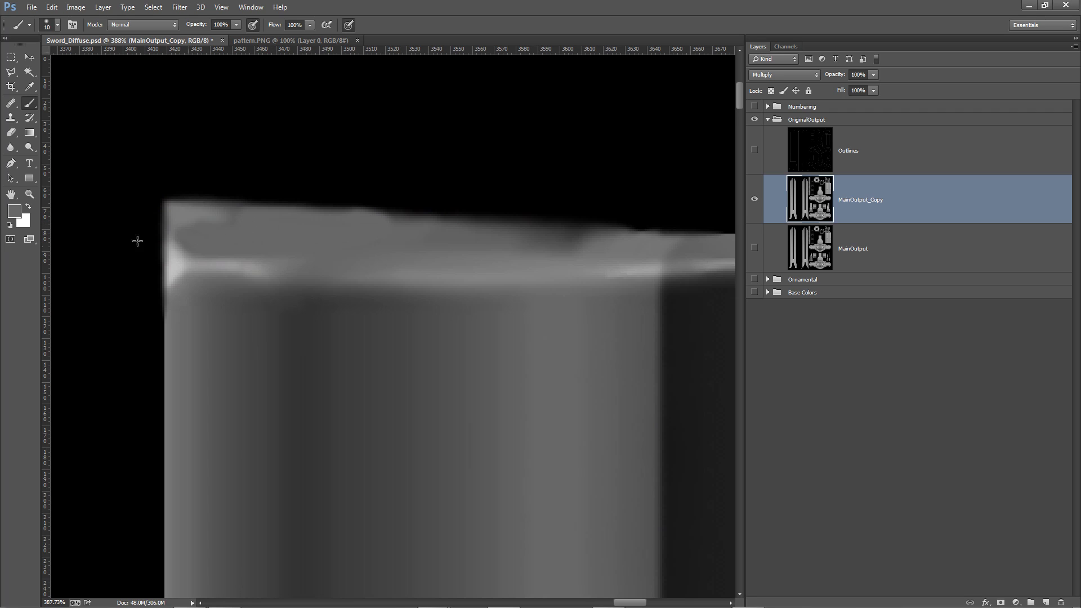
Blur the retouched top edge of the upper band where it meets the band's dark section
{"action": "left_click", "coordinate": [11, 147]}
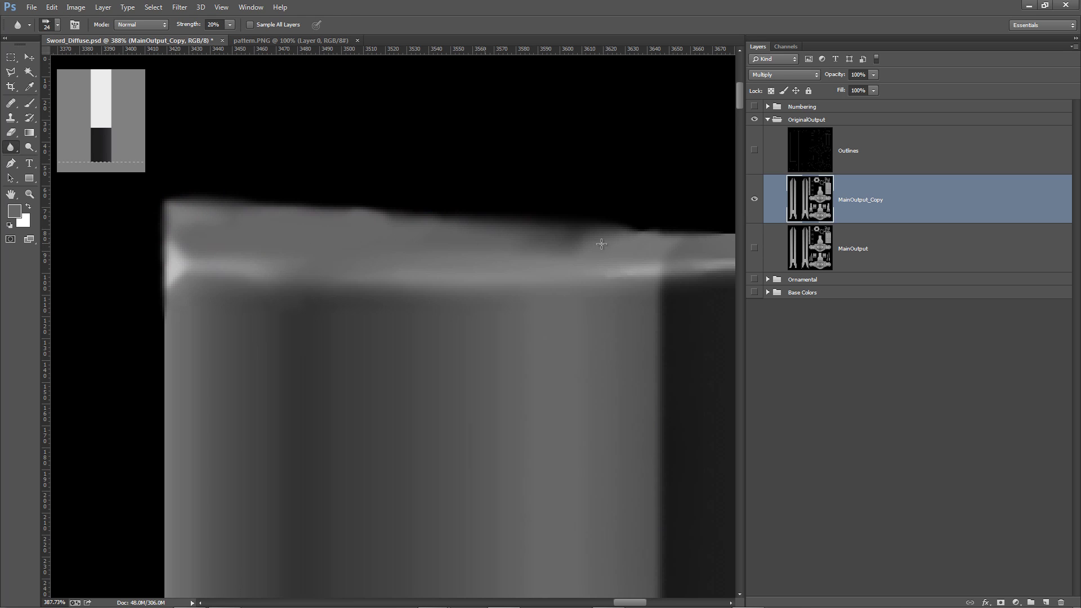
{"action": "left_click_drag", "start_coordinate": [601, 243], "coordinate": [611, 262]}
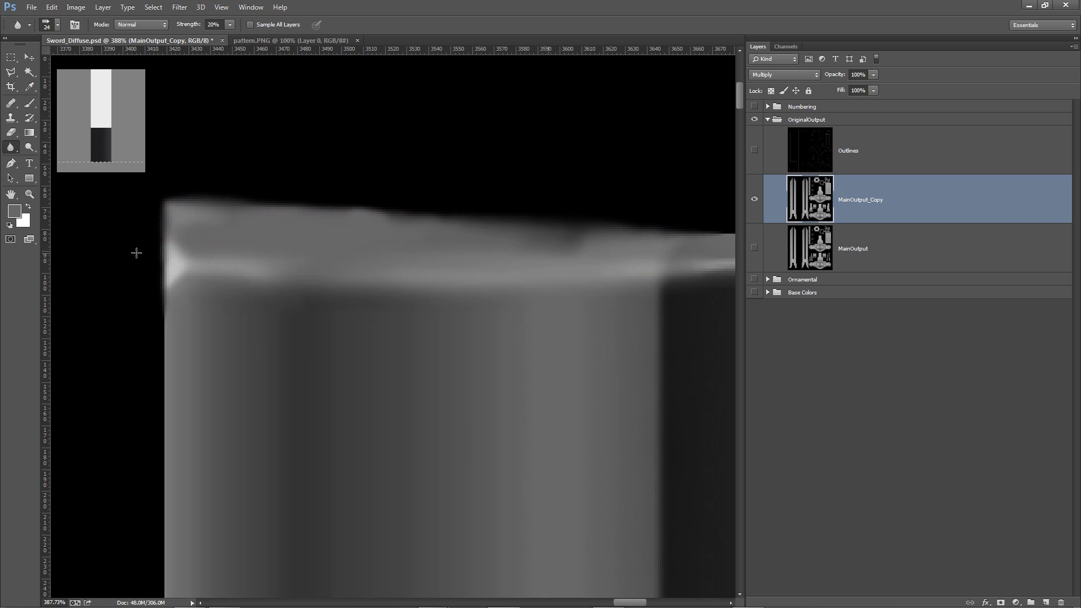
{"action": "left_click", "coordinate": [220, 7]}
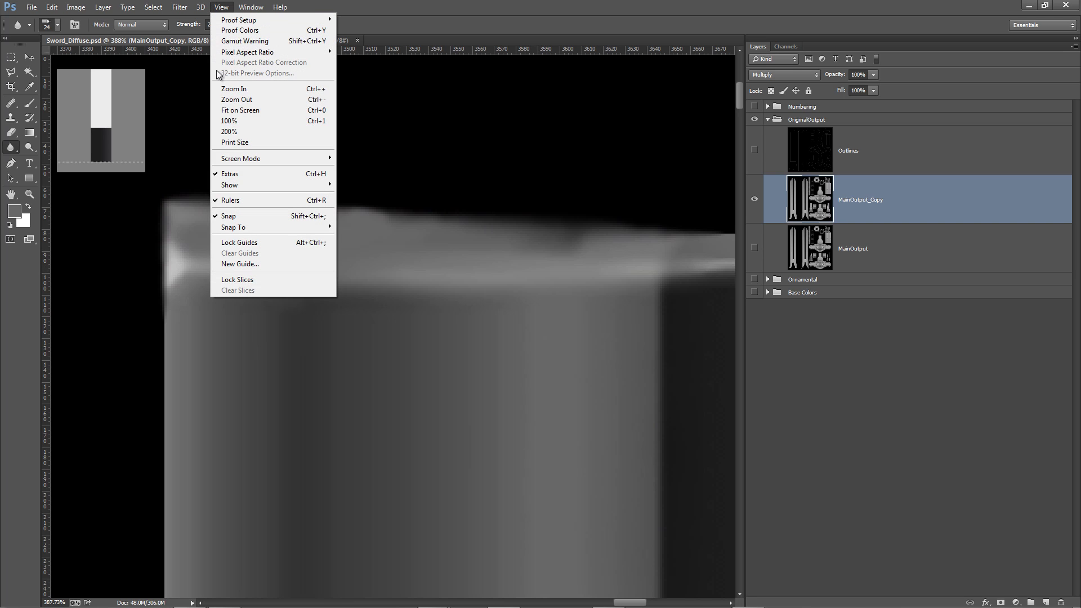
{"action": "left_click", "coordinate": [229, 112]}
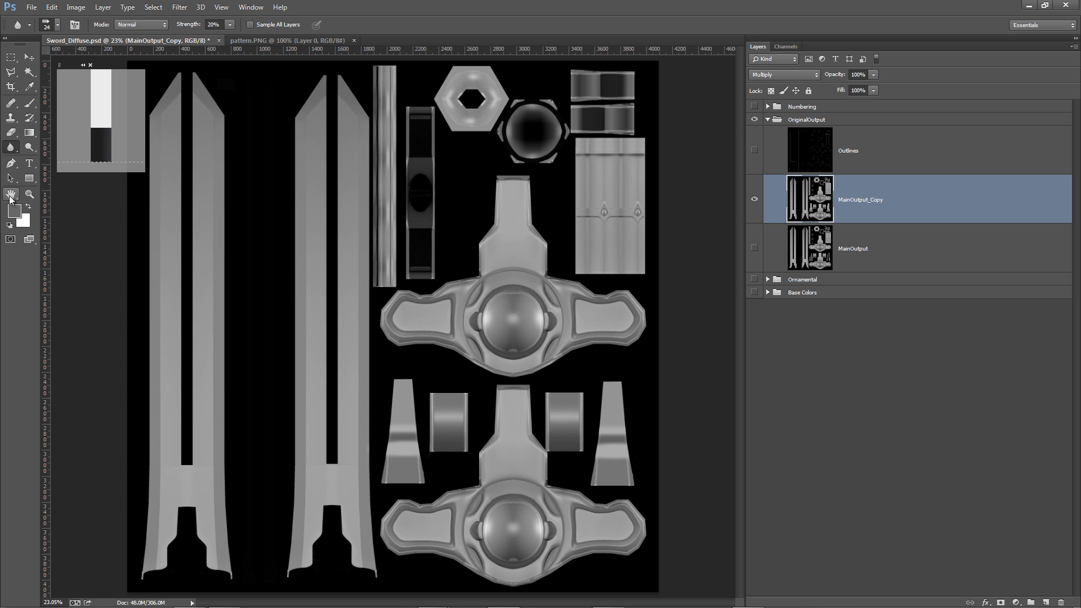
Blur the jagged dark patches along the right part of the lower band's bottom edge with the Blur tool
{"action": "left_click", "coordinate": [30, 194]}
{"action": "left_click_drag", "start_coordinate": [558, 100], "coordinate": [113, 276]}
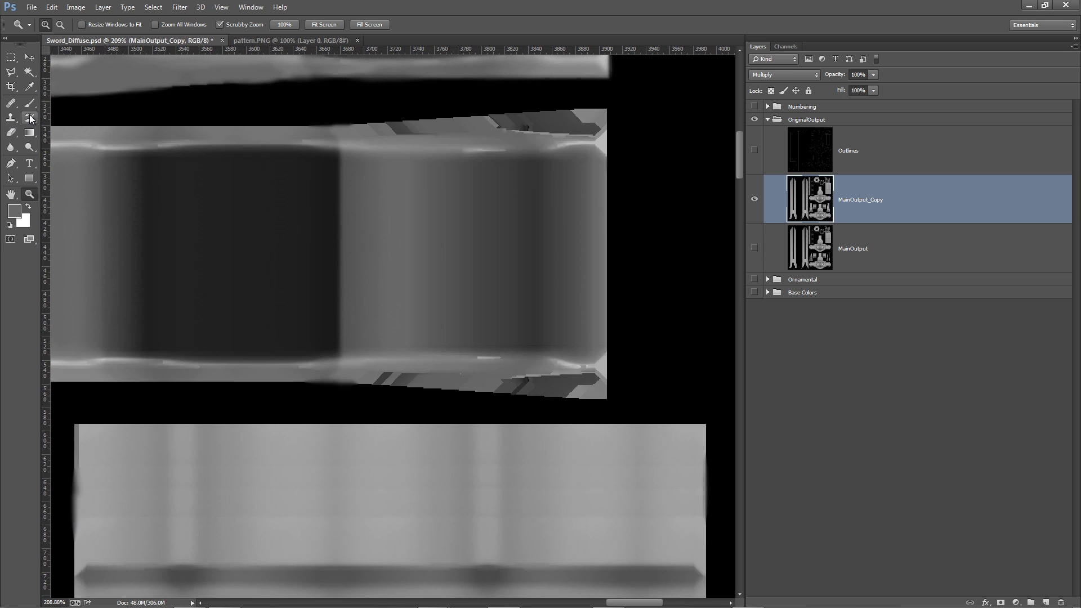
{"action": "left_click", "coordinate": [13, 148]}
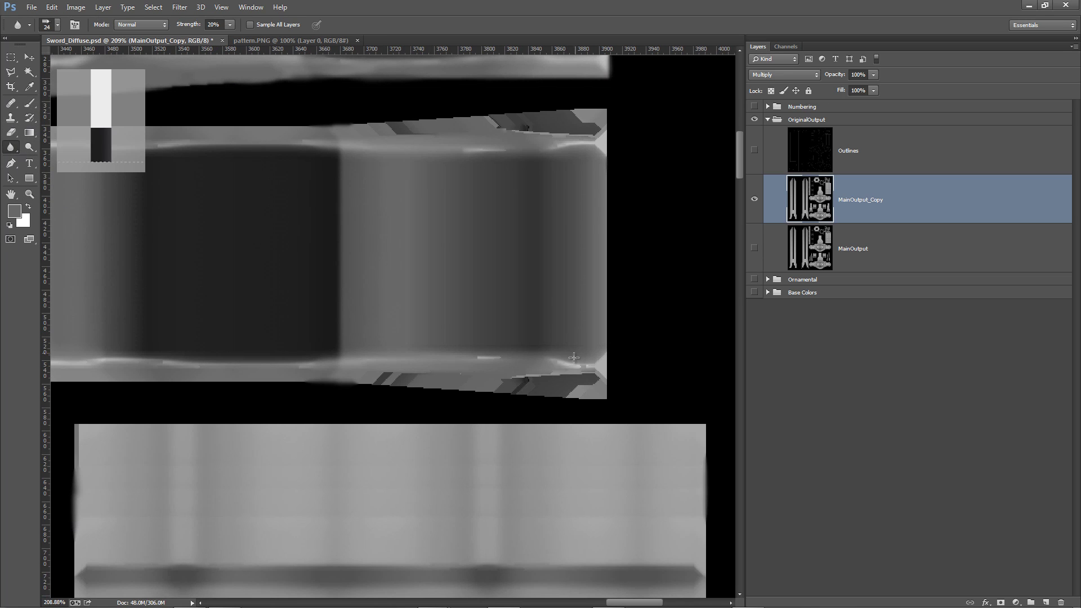
{"action": "mouse_move", "coordinate": [555, 388]}
{"action": "left_mouse_down"}
{"action": "mouse_move", "coordinate": [566, 387]}
{"action": "mouse_move", "coordinate": [407, 377]}
{"action": "left_mouse_up"}
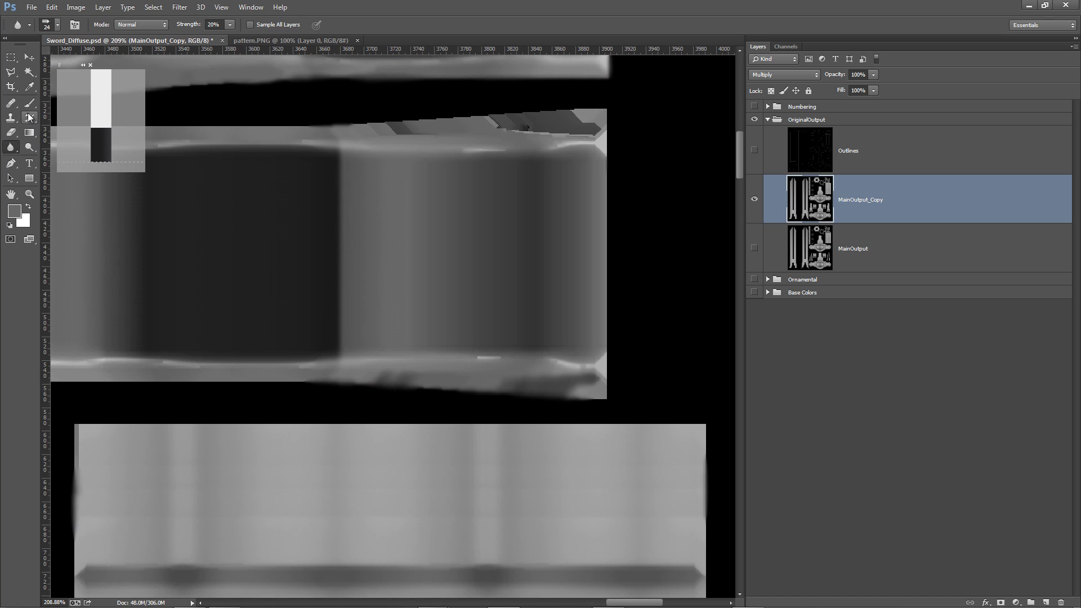
Sample a grey from the lower band's bottom edge and paint it over the remaining dark patches there
{"action": "left_click", "coordinate": [30, 87]}
{"action": "left_click", "coordinate": [458, 380]}
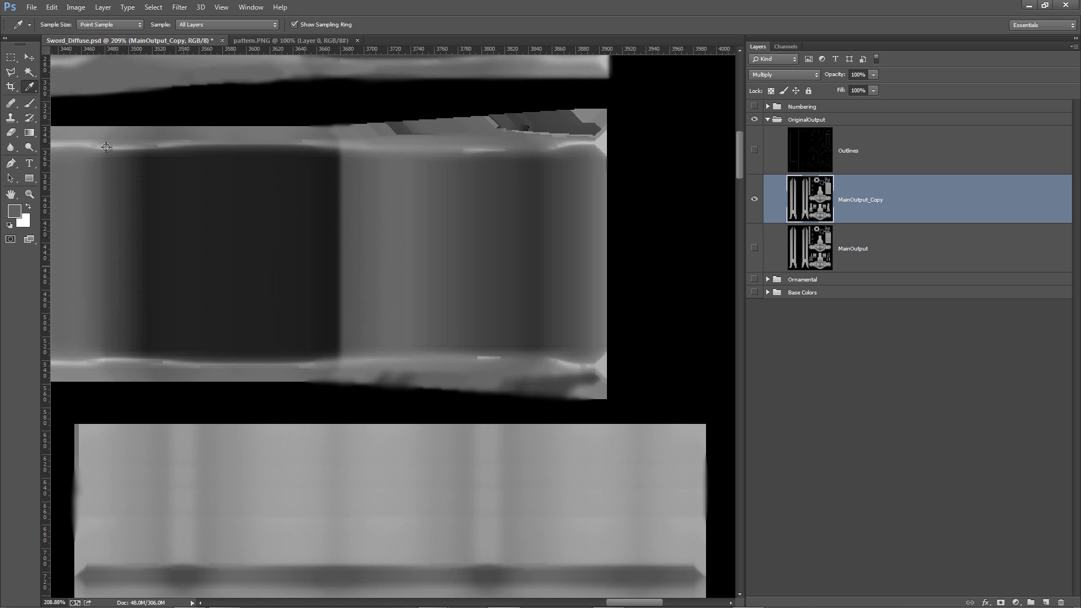
{"action": "left_click", "coordinate": [30, 103]}
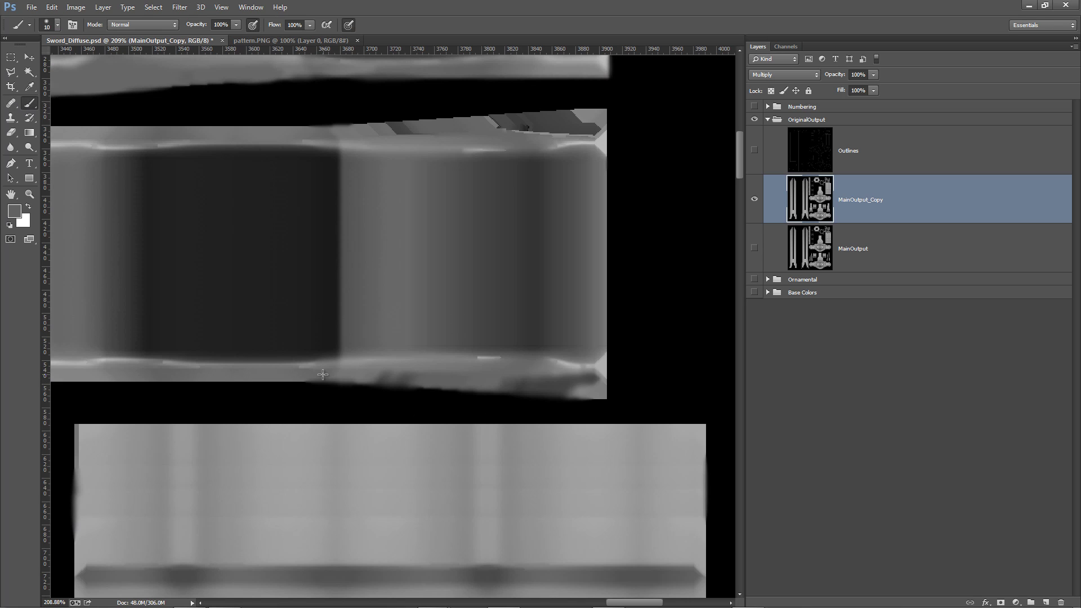
{"action": "mouse_move", "coordinate": [496, 380]}
{"action": "left_mouse_down"}
{"action": "mouse_move", "coordinate": [573, 382]}
{"action": "mouse_move", "coordinate": [522, 390]}
{"action": "mouse_move", "coordinate": [603, 395]}
{"action": "left_mouse_up"}
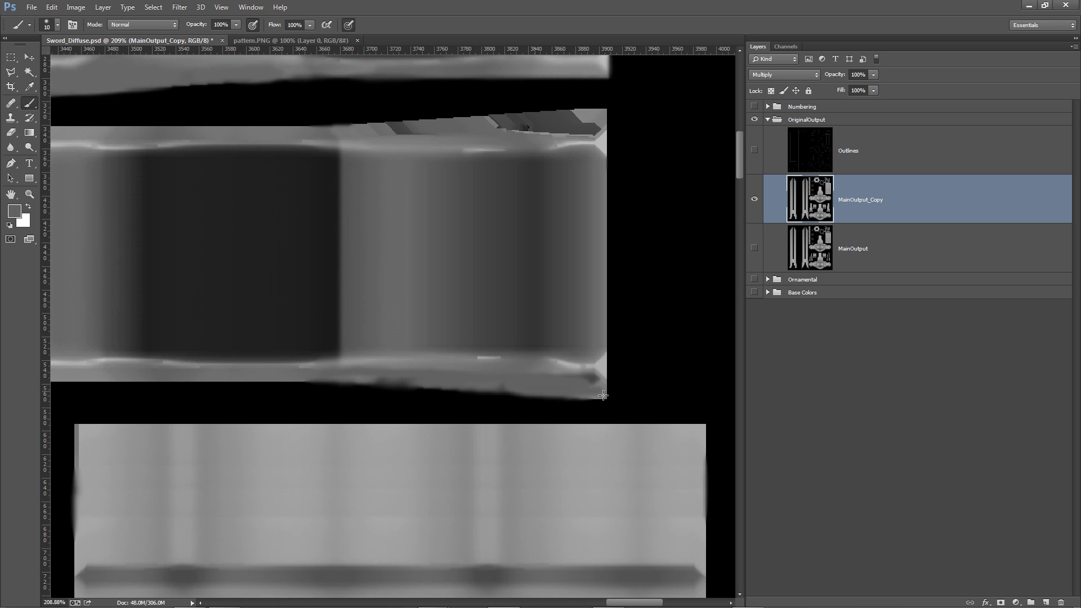
{"action": "mouse_move", "coordinate": [459, 395]}
{"action": "left_mouse_down"}
{"action": "mouse_move", "coordinate": [582, 394]}
{"action": "mouse_move", "coordinate": [553, 374]}
{"action": "mouse_move", "coordinate": [287, 375]}
{"action": "left_mouse_up"}
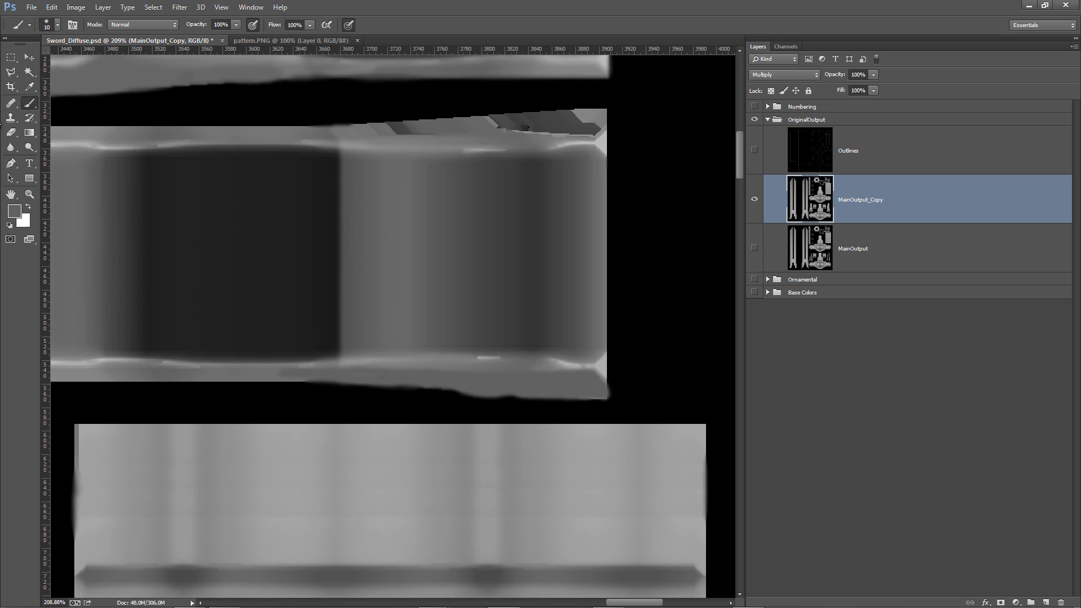
Blur the bright streak above the lower band's bottom edge and the jagged dark patches along its top edge
{"action": "left_click", "coordinate": [10, 147]}
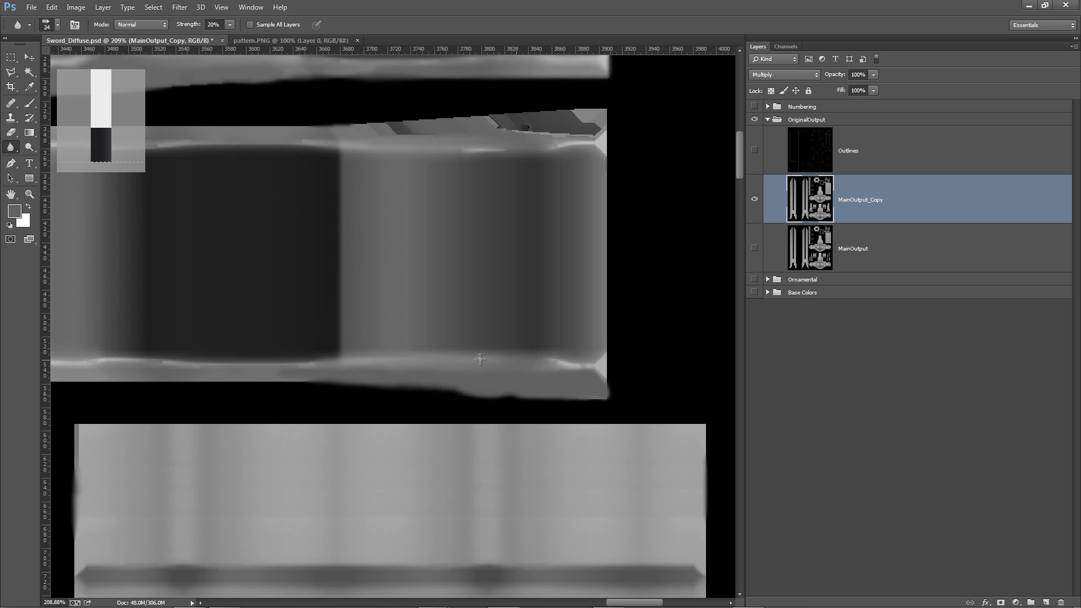
{"action": "scroll", "coordinate": [541, 312], "scroll_direction": "up", "scroll_amount": 5}
{"action": "scroll", "coordinate": [454, 287], "scroll_direction": "left", "scroll_amount": 3}
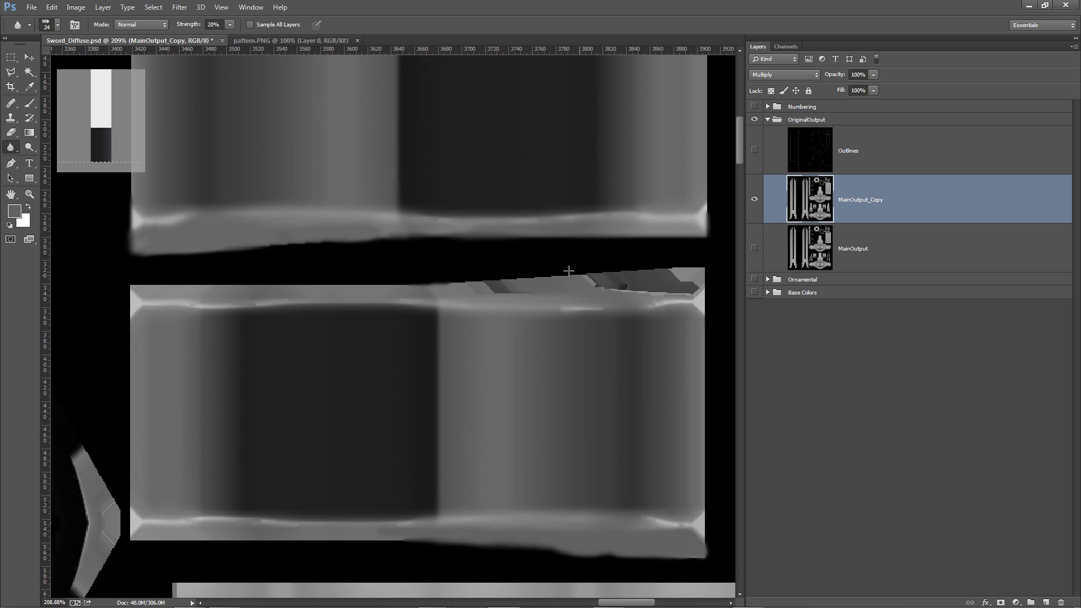
{"action": "mouse_move", "coordinate": [460, 285]}
{"action": "left_mouse_down"}
{"action": "mouse_move", "coordinate": [434, 288]}
{"action": "mouse_move", "coordinate": [515, 289]}
{"action": "left_mouse_up"}
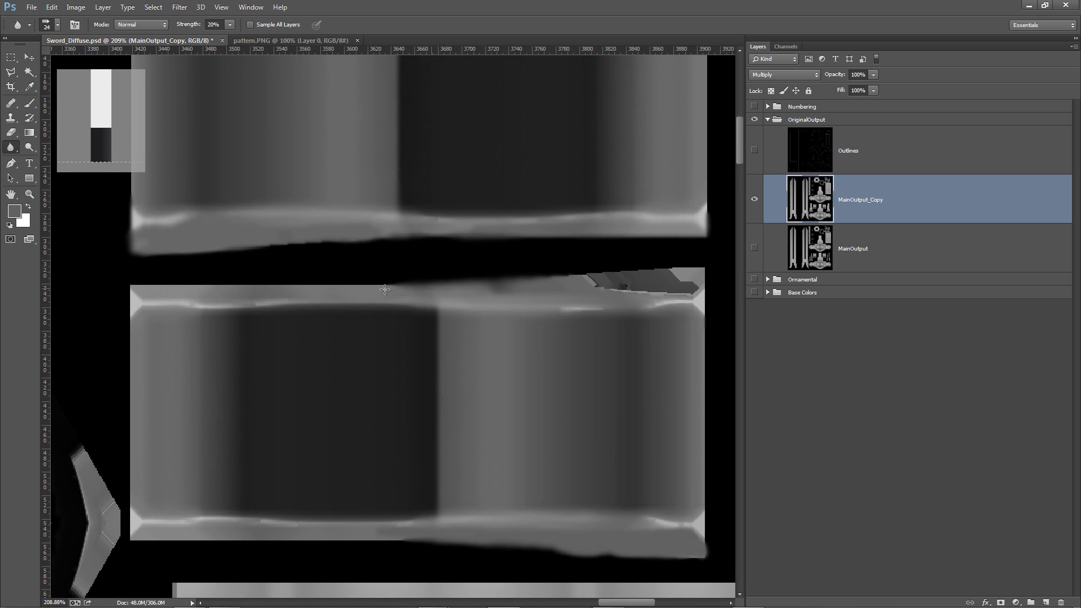
{"action": "left_click_drag", "start_coordinate": [574, 331], "coordinate": [415, 335]}
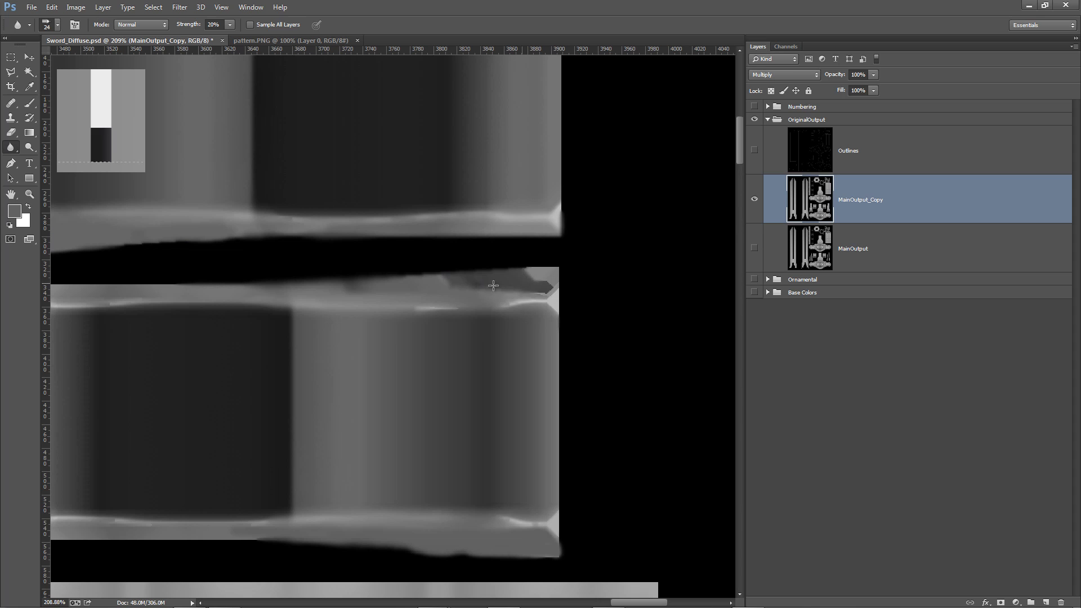
{"action": "mouse_move", "coordinate": [493, 285]}
{"action": "left_mouse_down"}
{"action": "mouse_move", "coordinate": [532, 271]}
{"action": "mouse_move", "coordinate": [549, 277]}
{"action": "left_mouse_up"}
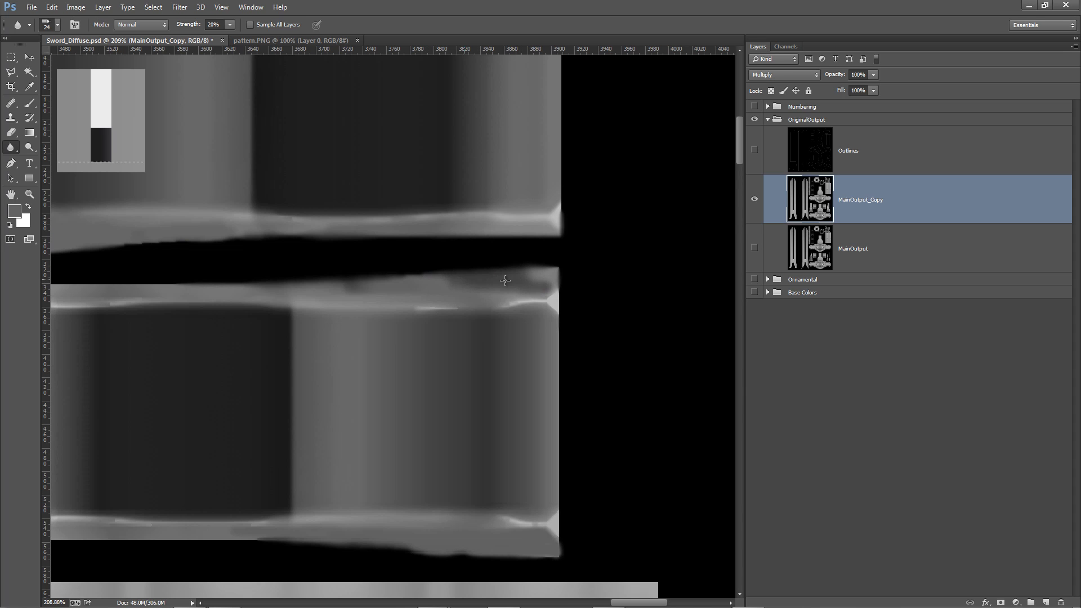
{"action": "left_click_drag", "start_coordinate": [150, 321], "coordinate": [381, 313]}
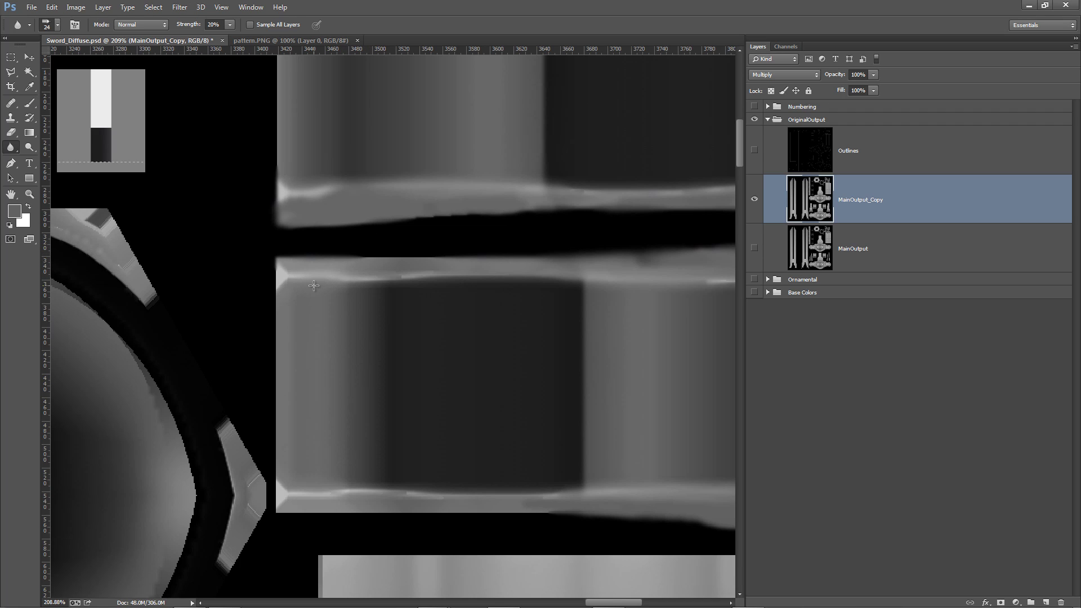
Fit the whole texture in view and show the Ornamental and Base Colors layer groups
{"action": "left_click", "coordinate": [222, 7]}
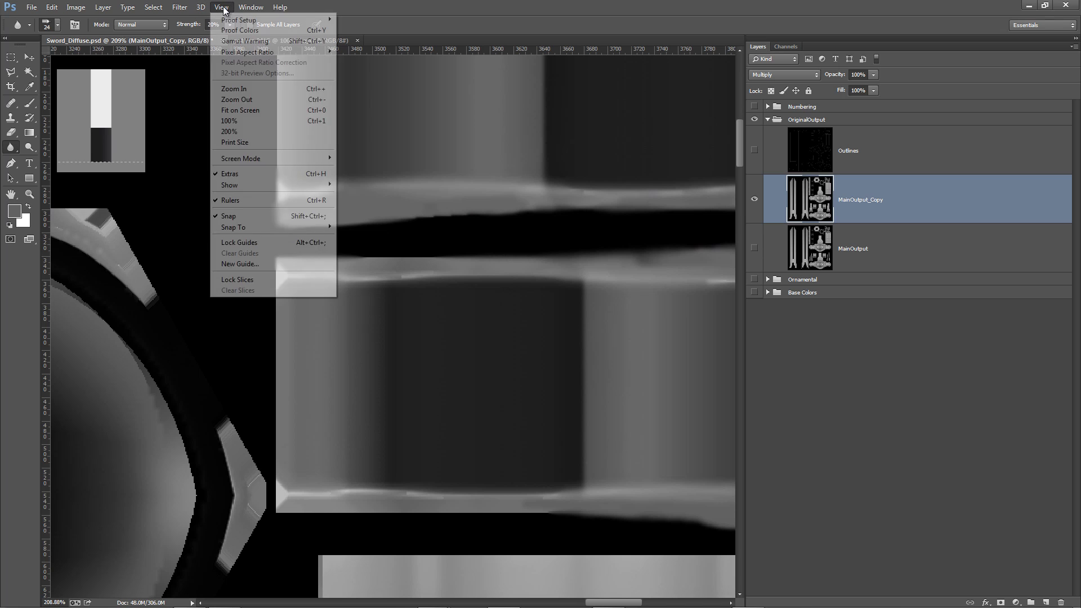
{"action": "left_click", "coordinate": [239, 110]}
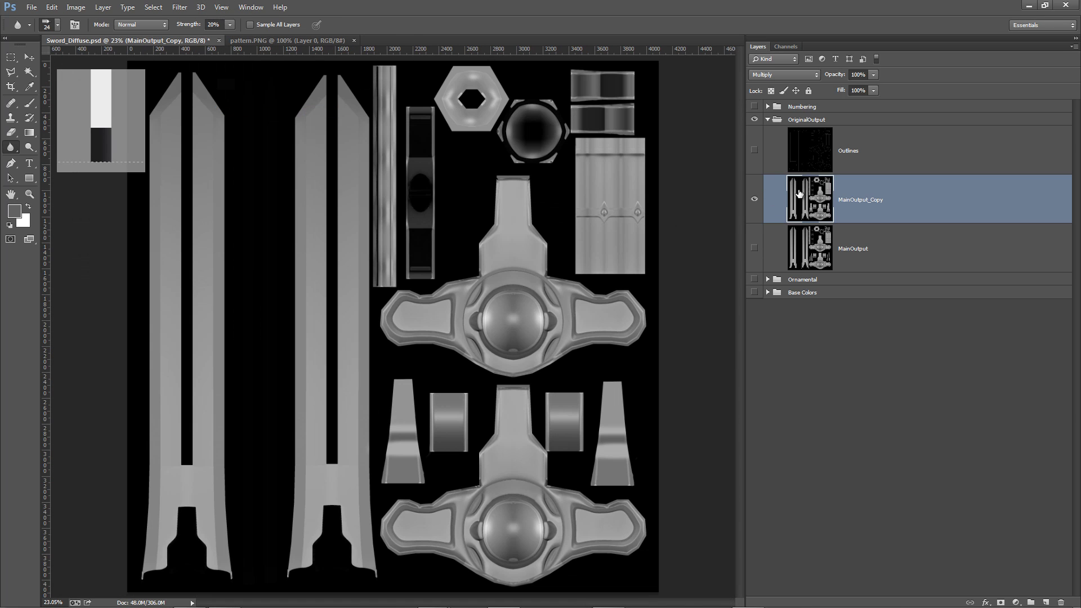
{"action": "left_click", "coordinate": [755, 279]}
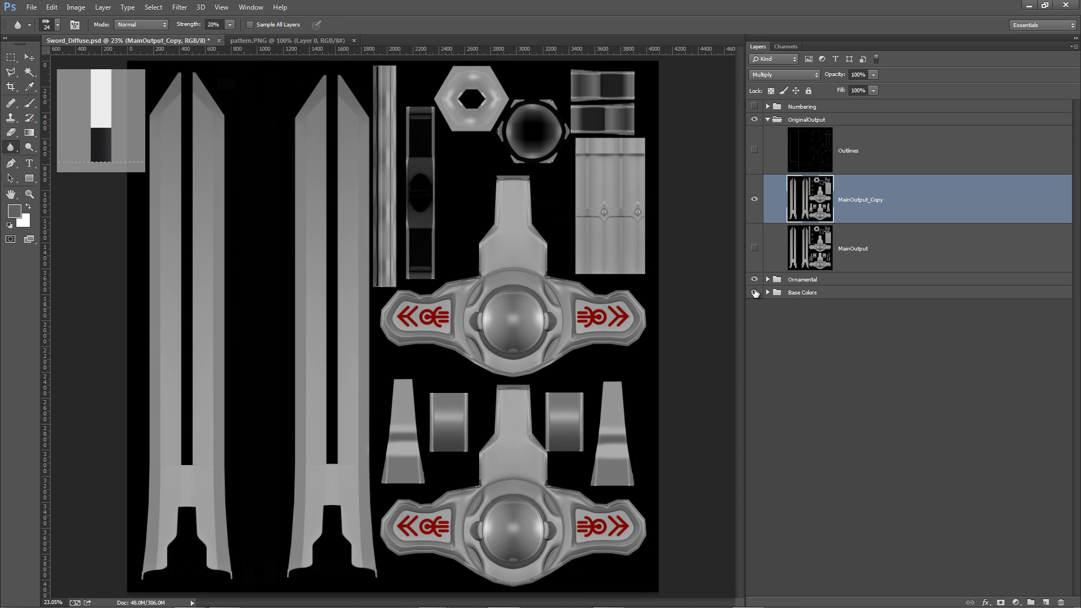
{"action": "left_click", "coordinate": [754, 293]}
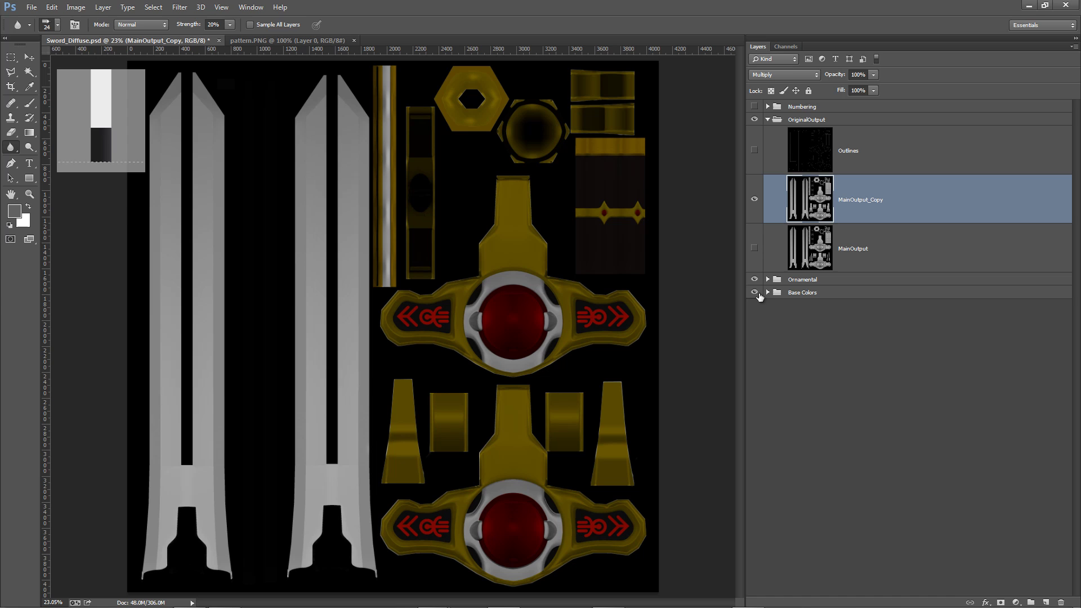
Copy the black spiked emblem from Illustrator and paste it into Photoshop as pixels above the Ornamental group
{"action": "left_click", "coordinate": [803, 281]}
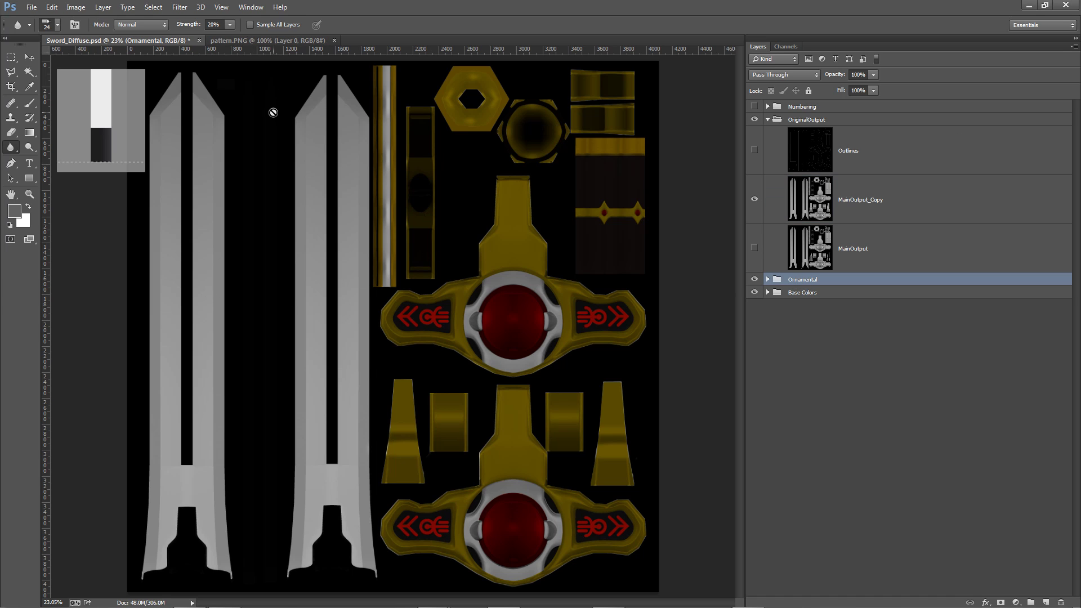
{"action": "key", "text": "alt+Tab"}
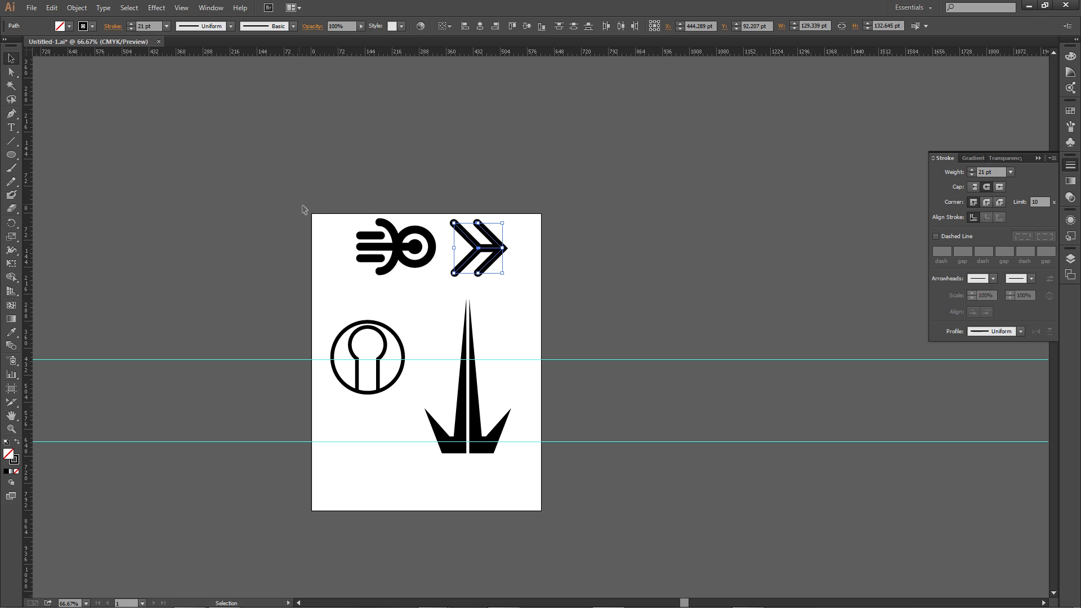
{"action": "key", "text": "a"}
{"action": "left_click_drag", "start_coordinate": [415, 296], "coordinate": [532, 477]}
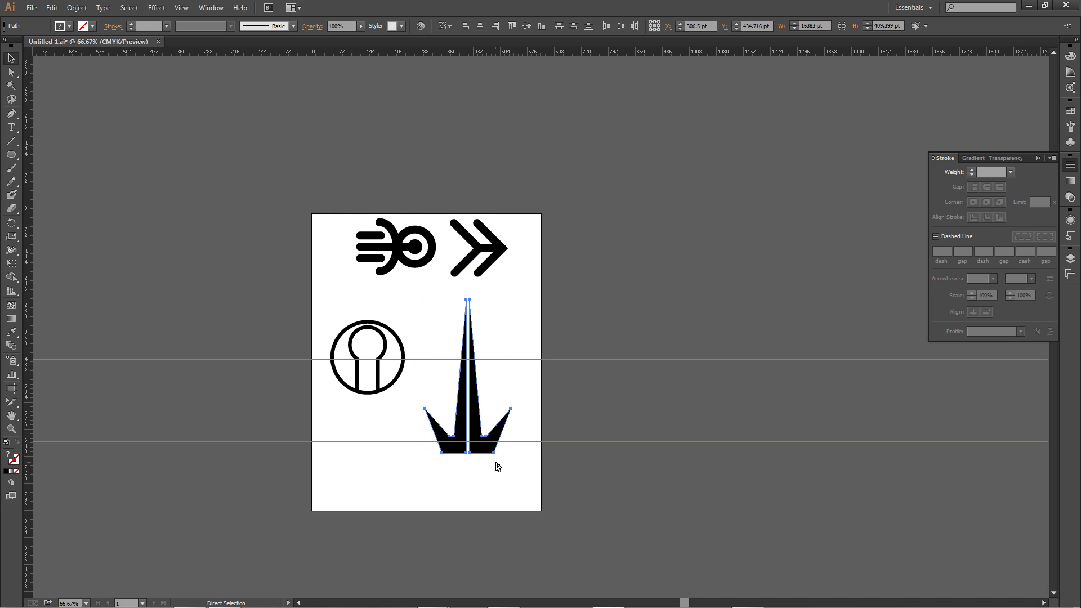
{"action": "key", "text": "v"}
{"action": "key", "text": "alt+Tab"}
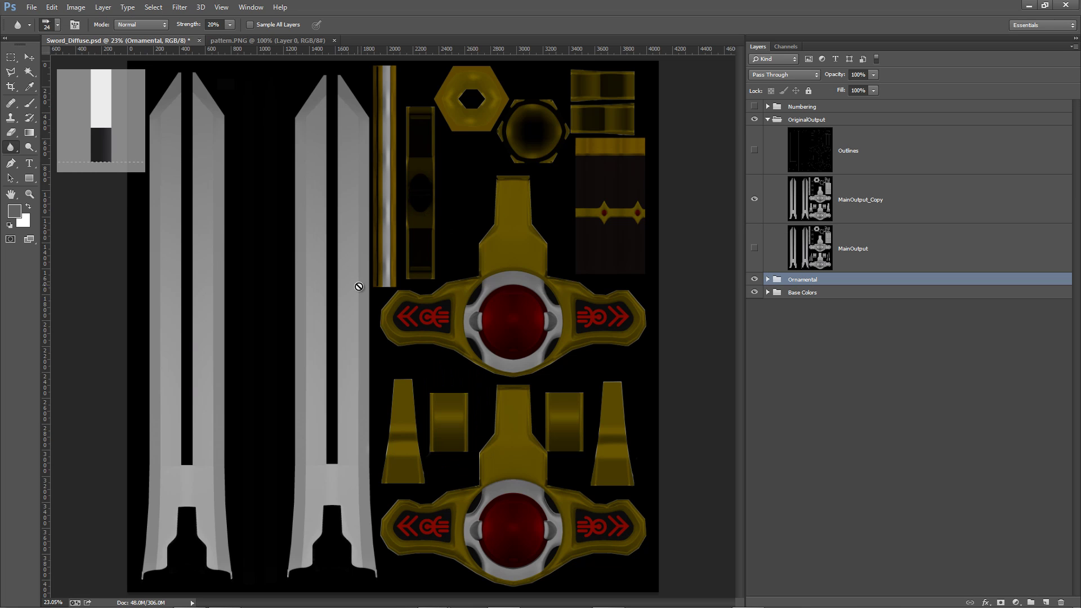
{"action": "key", "text": "ctrl+v"}
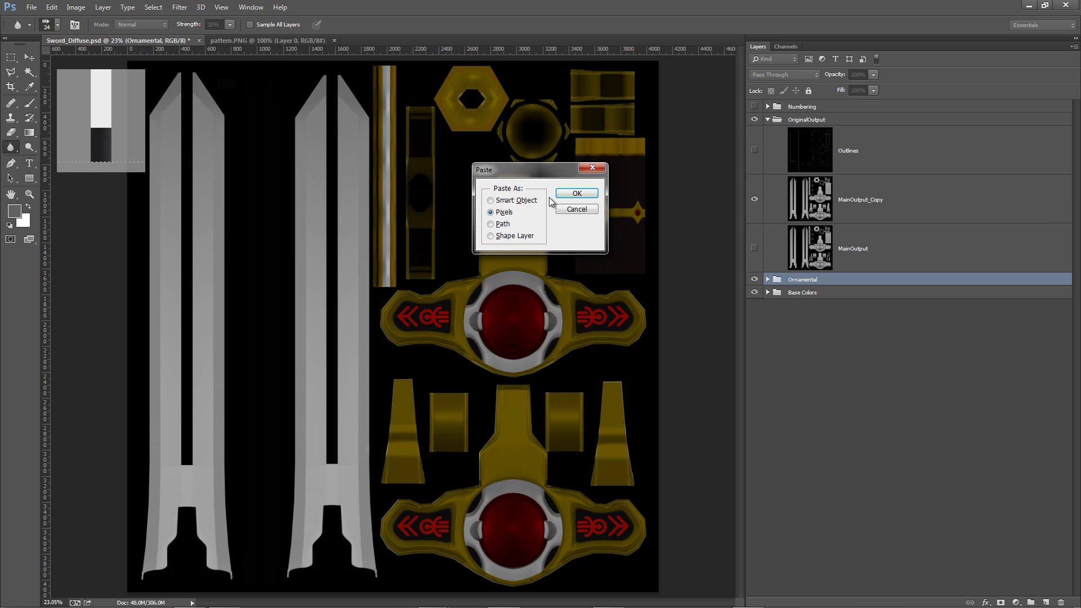
{"action": "left_click", "coordinate": [575, 193]}
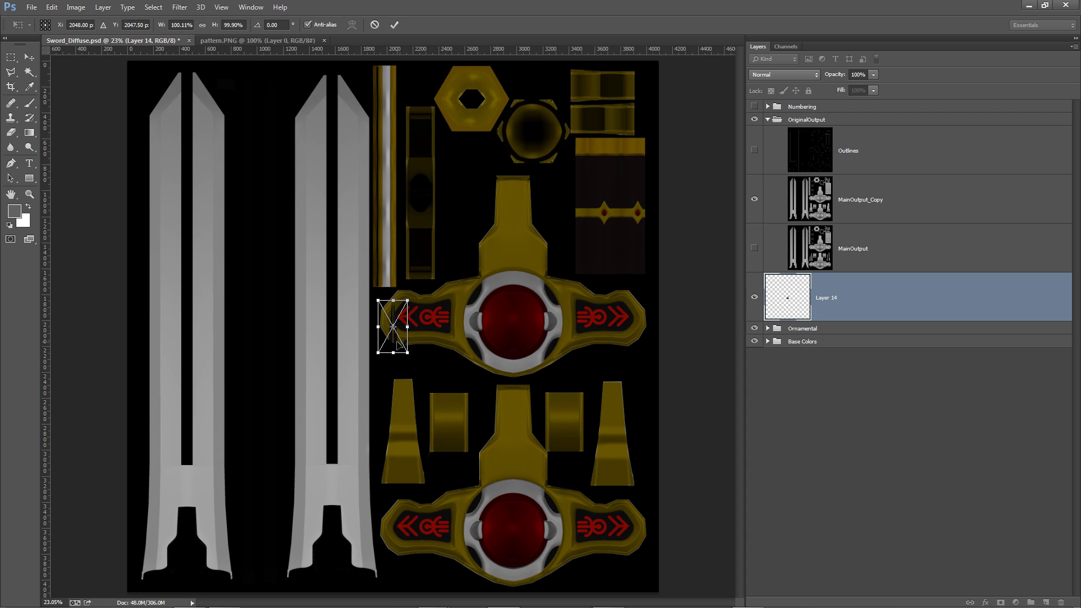
Place the pasted emblem on the lower guard's stem above the red gem and scale it to about 160%
{"action": "left_click_drag", "start_coordinate": [398, 344], "coordinate": [521, 465]}
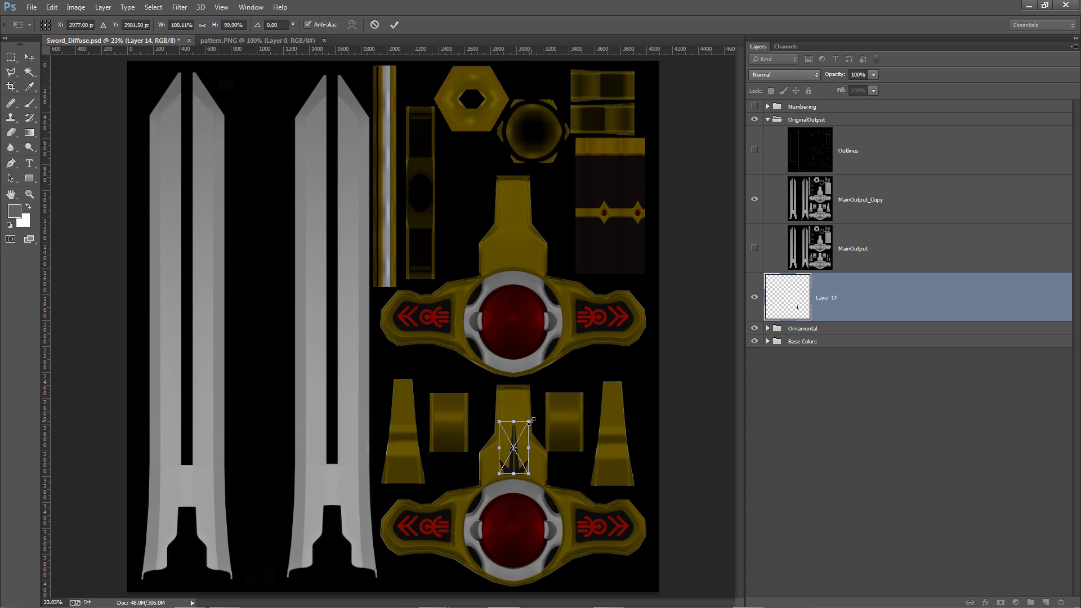
{"action": "left_click_drag", "start_coordinate": [531, 419], "coordinate": [538, 405]}
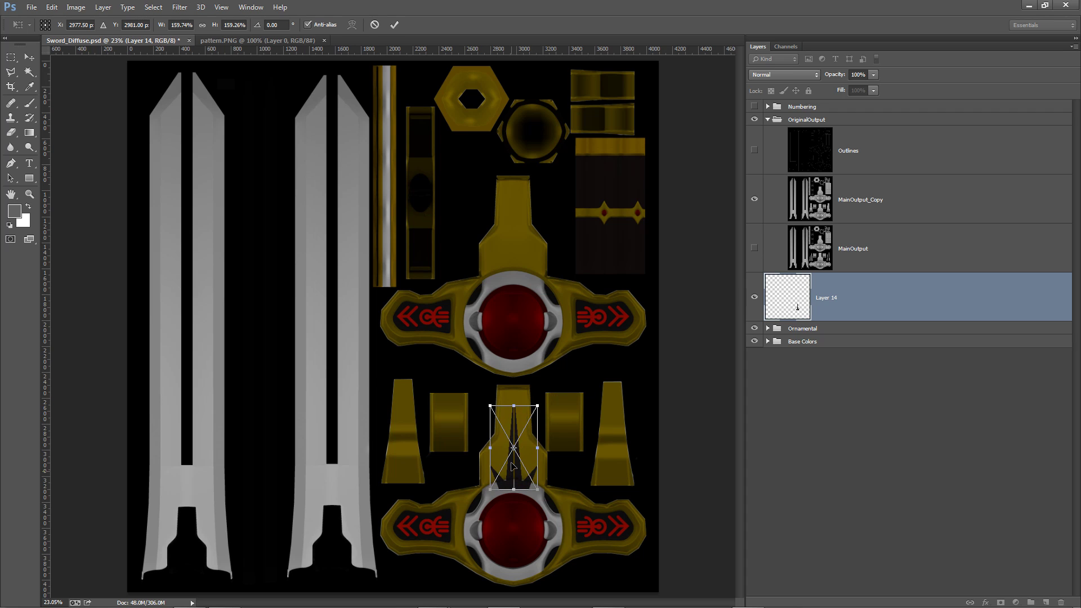
{"action": "left_click_drag", "start_coordinate": [512, 466], "coordinate": [514, 449]}
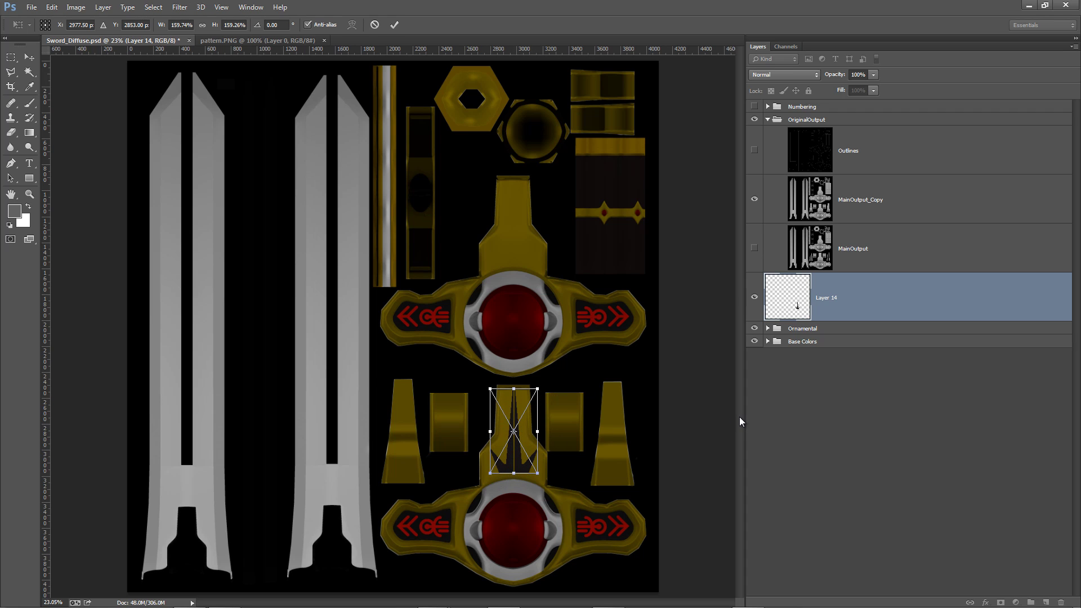
{"action": "key", "text": "Return"}
{"action": "key", "text": "r"}
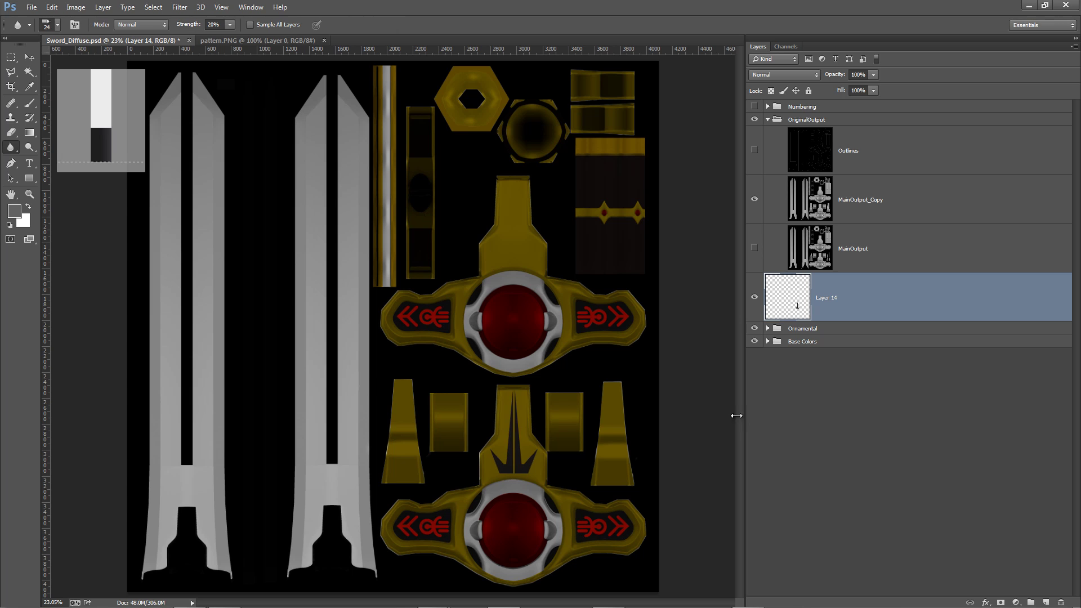
Move the spiked emblem 37 px straight down towards the grey ring
{"action": "left_click", "coordinate": [33, 197]}
{"action": "left_click_drag", "start_coordinate": [519, 455], "coordinate": [468, 360]}
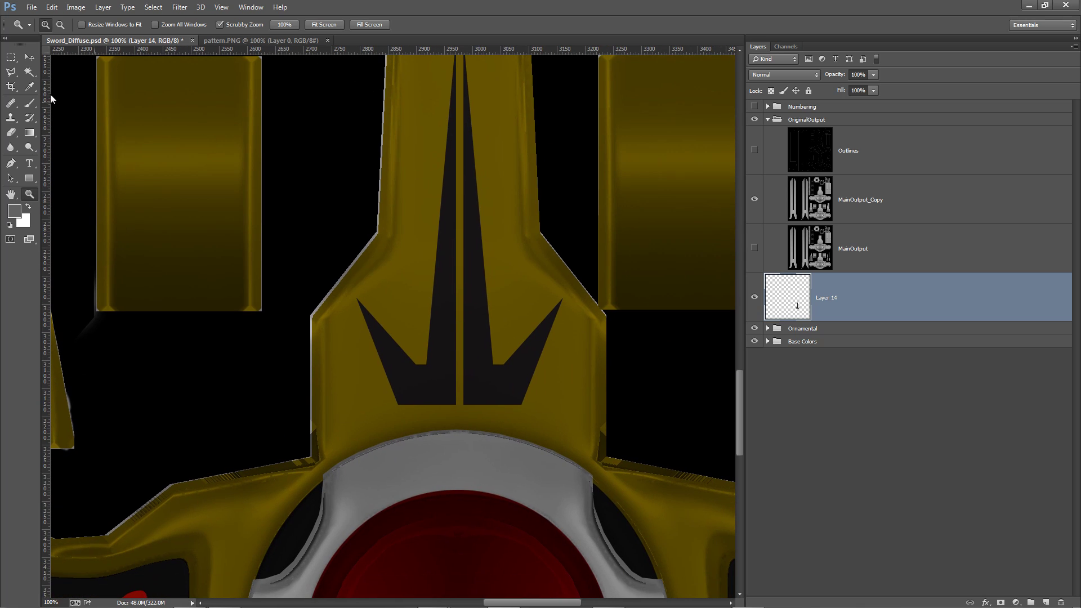
{"action": "left_click", "coordinate": [34, 58]}
{"action": "left_click_drag", "start_coordinate": [485, 288], "coordinate": [488, 309]}
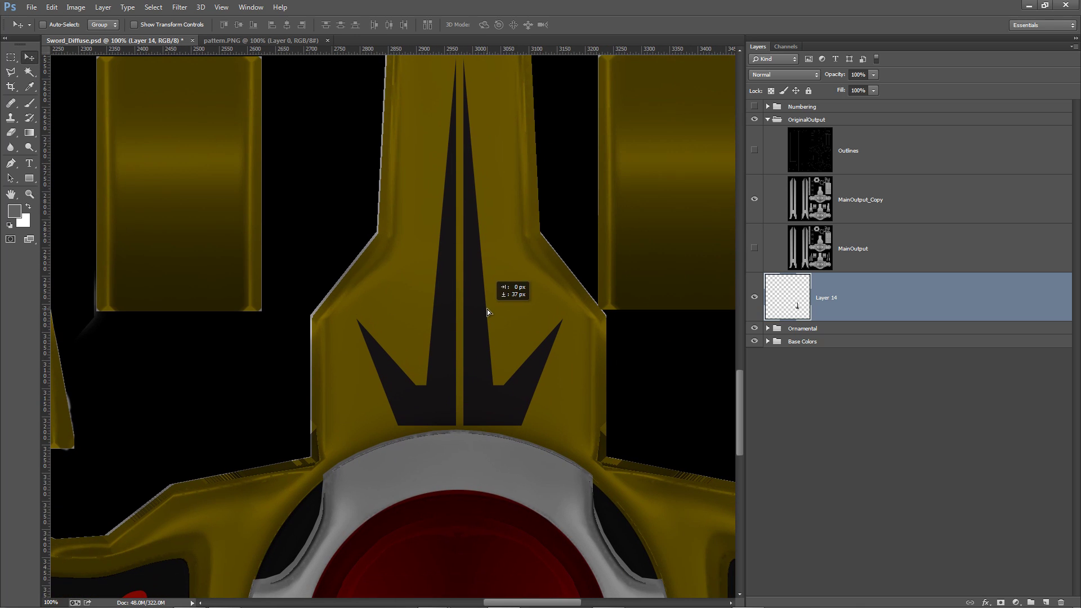
Draw a circular selection with the Elliptical Marquee tool over the grey ring around the lower guard's red gem
{"action": "left_click", "coordinate": [10, 57]}
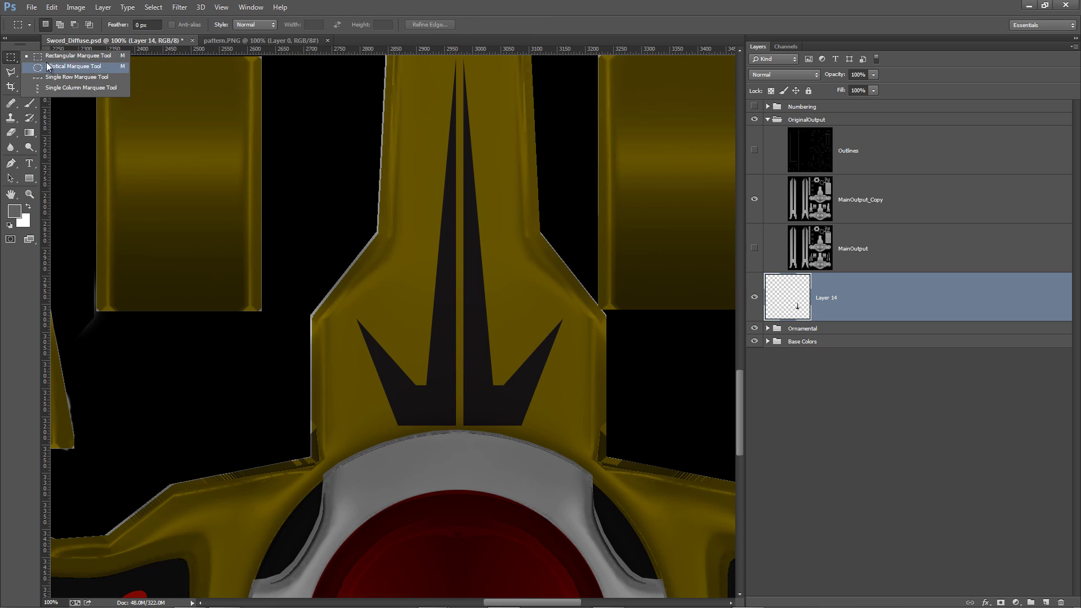
{"action": "left_click", "coordinate": [51, 67]}
{"action": "left_click_drag", "start_coordinate": [138, 211], "coordinate": [437, 255]}
{"action": "left_click_drag", "start_coordinate": [127, 94], "coordinate": [451, 530]}
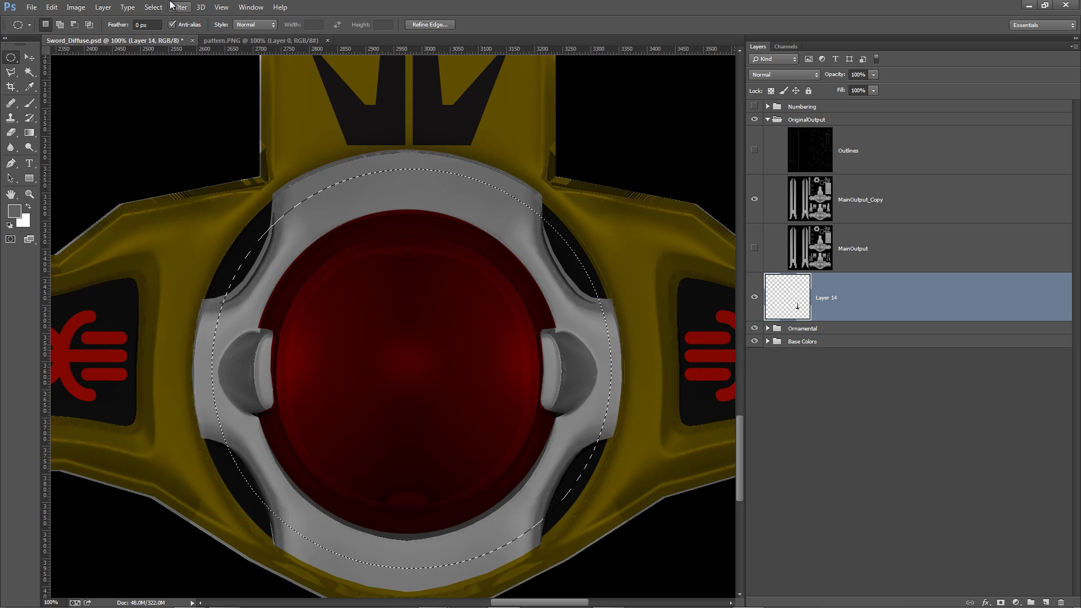
Enlarge the circular selection to about 120%, shift it 6 px left and clear the part of the emblem inside it
{"action": "left_click", "coordinate": [154, 8]}
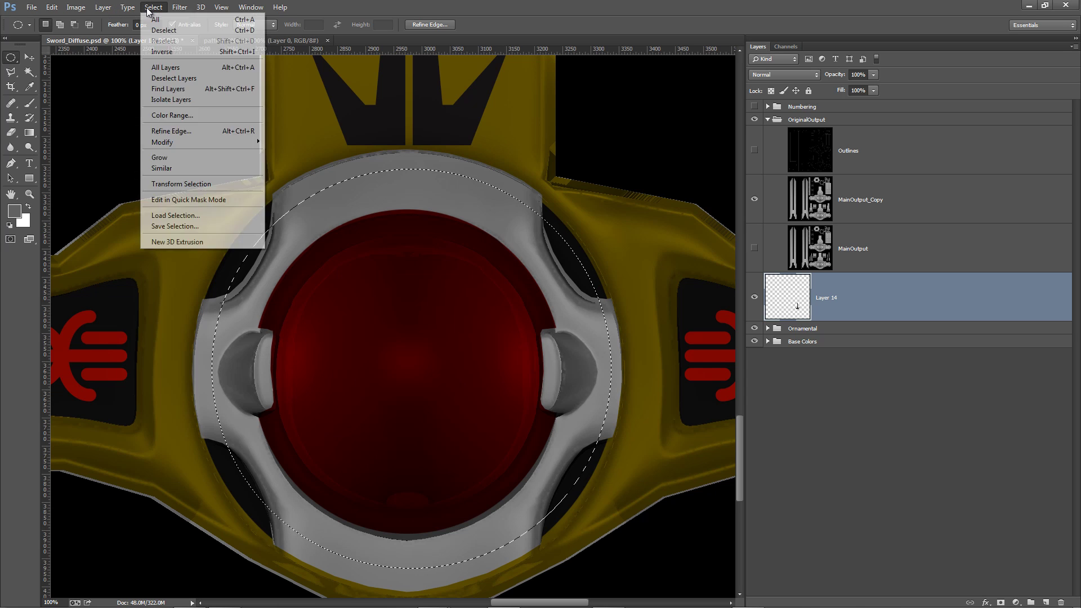
{"action": "left_click", "coordinate": [159, 184]}
{"action": "left_click_drag", "start_coordinate": [611, 169], "coordinate": [673, 148]}
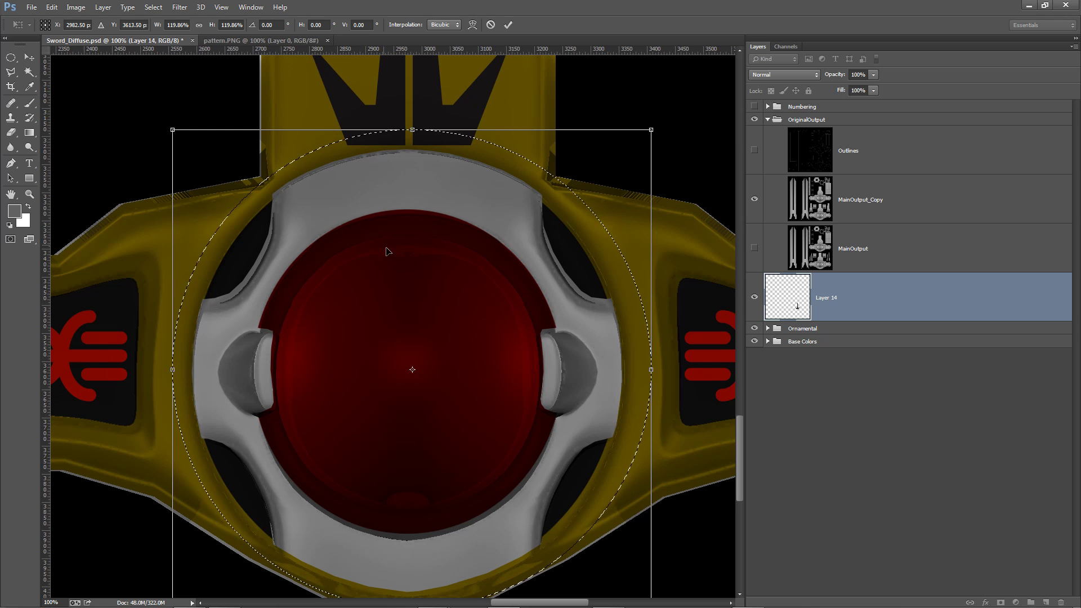
{"action": "key", "text": "Left"}
{"action": "key", "text": "Left"}
{"action": "key", "text": "Left"}
{"action": "key", "text": "Left"}
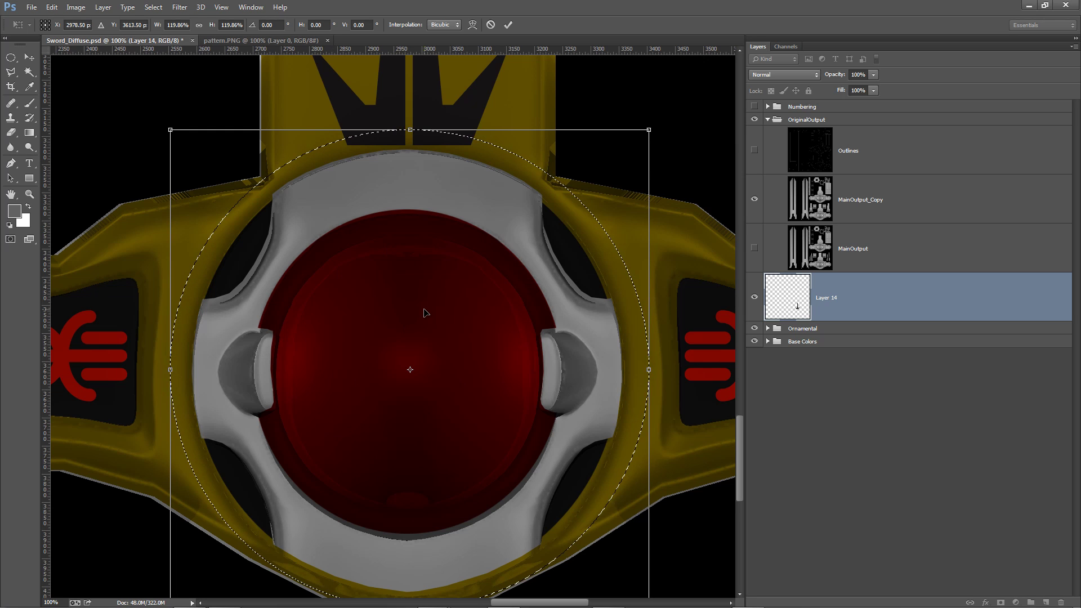
{"action": "key", "text": "Left"}
{"action": "key", "text": "Left"}
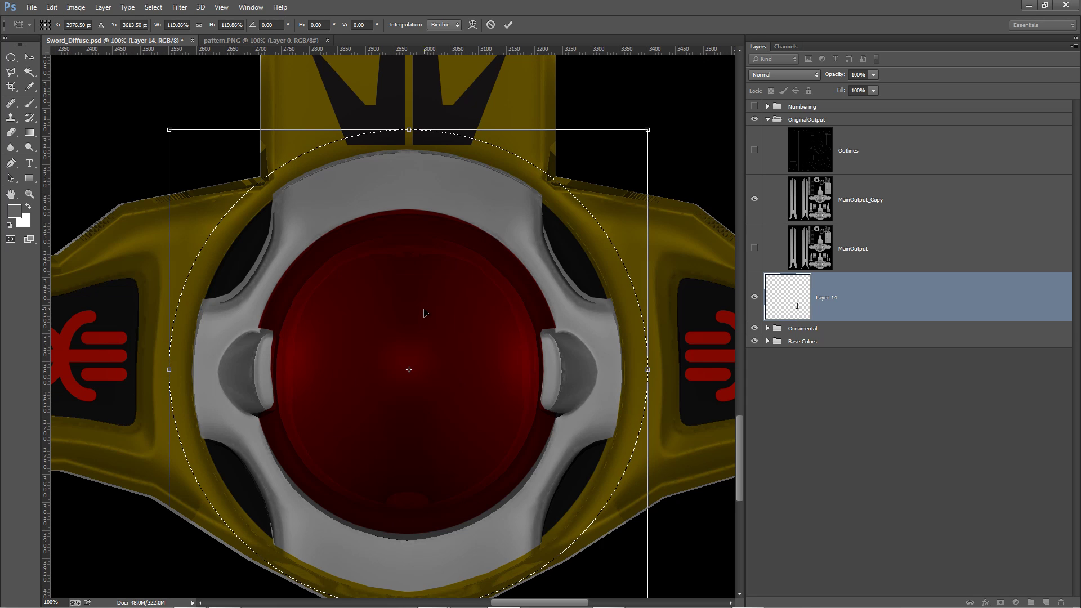
{"action": "key", "text": "Return"}
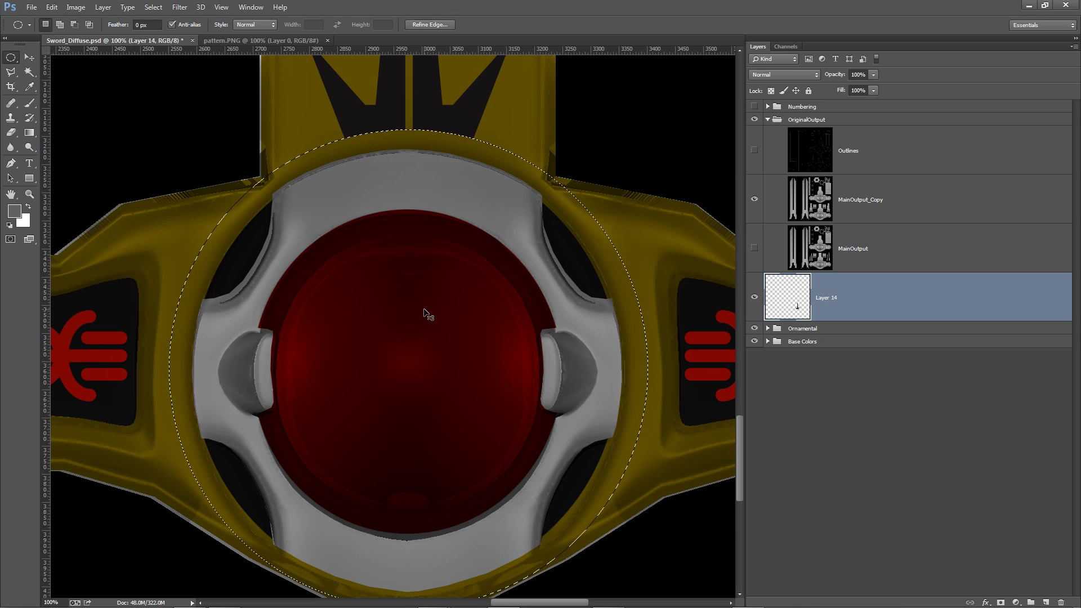
{"action": "key", "text": "ctrl+d"}
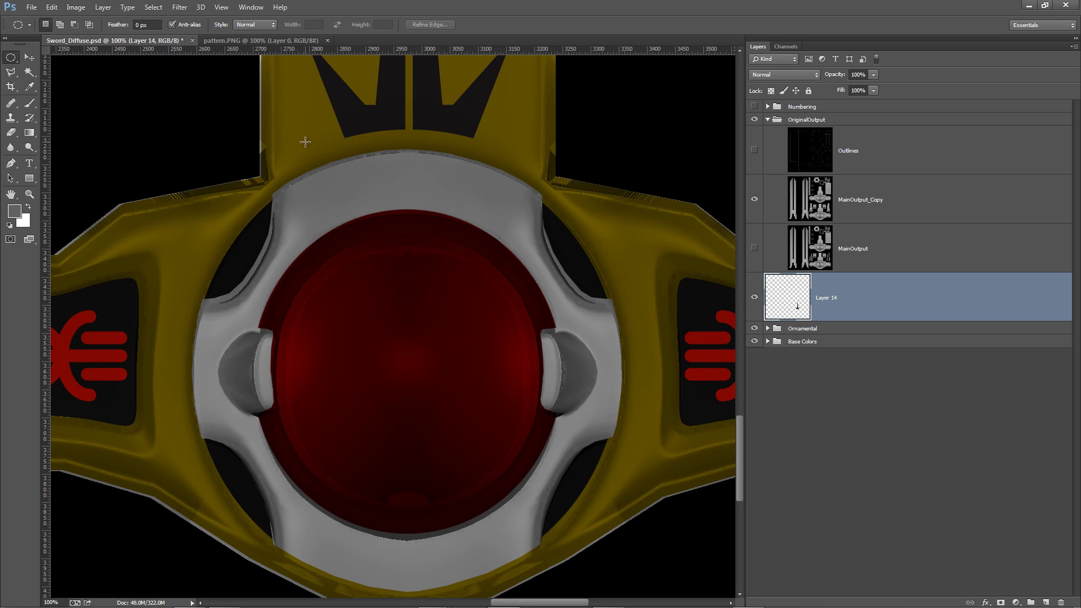
Duplicate the spiked emblem onto the upper guard's stem, matching its placement above the red gem on the lower guard
{"action": "left_click", "coordinate": [30, 194]}
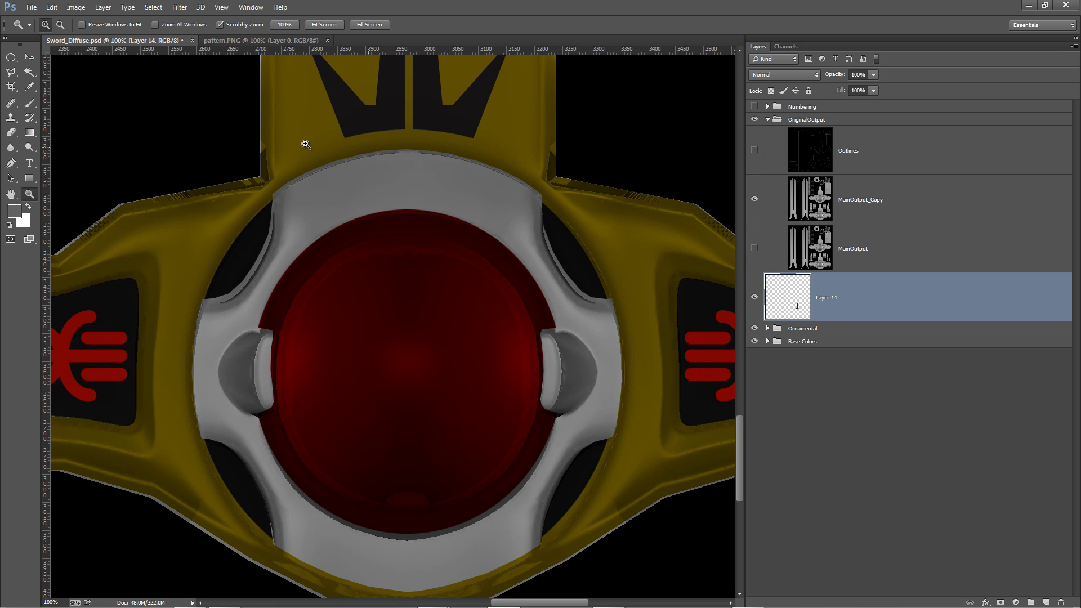
{"action": "left_click", "coordinate": [396, 232], "text": "alt"}
{"action": "left_click", "coordinate": [395, 233], "text": "alt"}
{"action": "left_click", "coordinate": [396, 234], "text": "alt"}
{"action": "left_click", "coordinate": [395, 234], "text": "alt"}
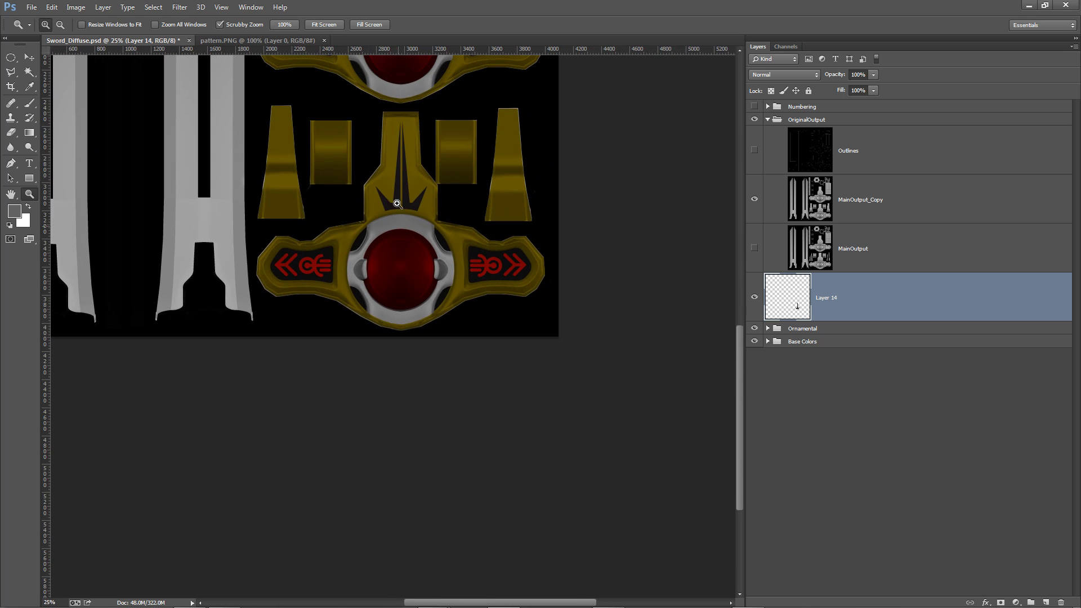
{"action": "left_click_drag", "start_coordinate": [397, 203], "coordinate": [442, 379]}
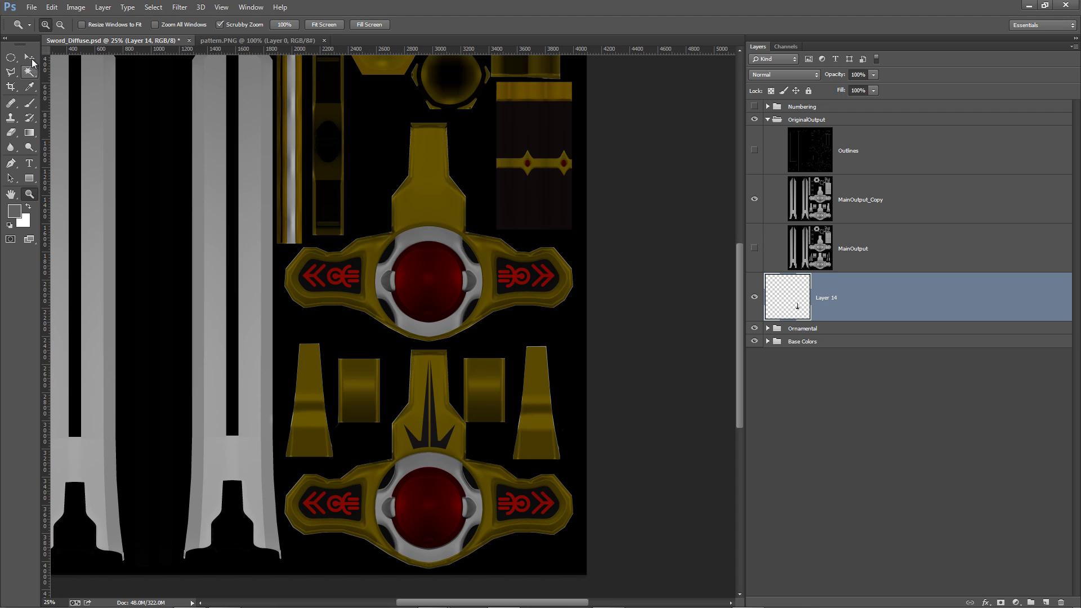
{"action": "left_click", "coordinate": [29, 57]}
{"action": "left_click_drag", "start_coordinate": [435, 435], "coordinate": [437, 205]}
{"action": "key", "text": "ctrl+j"}
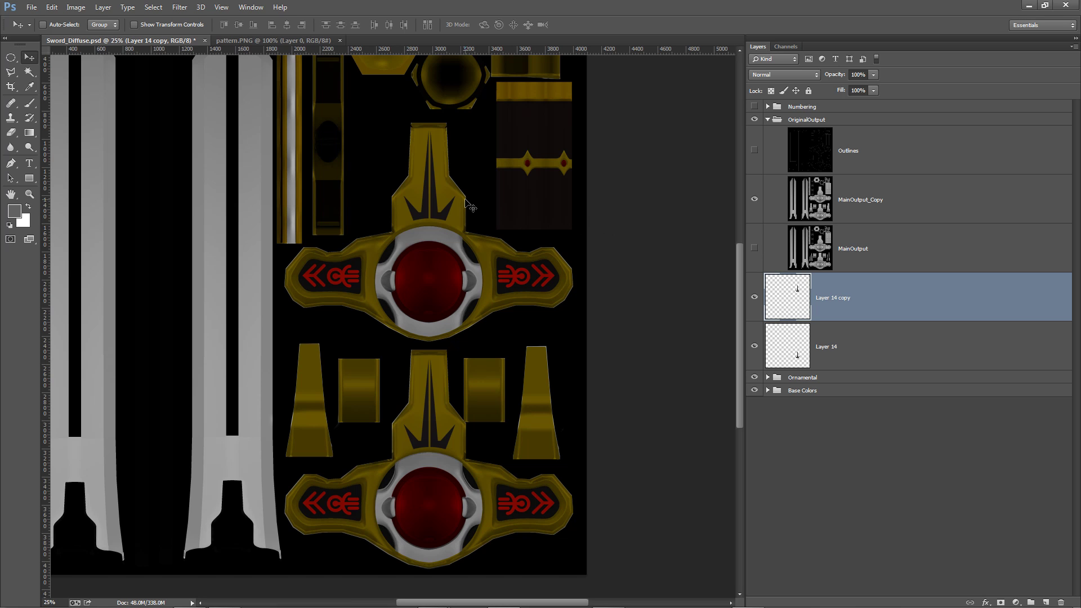
Save a Targa copy of the texture as Sword_Diffuse.tga, replacing the existing file and accepting the default Targa options
{"action": "key", "text": "ctrl+shift+s"}
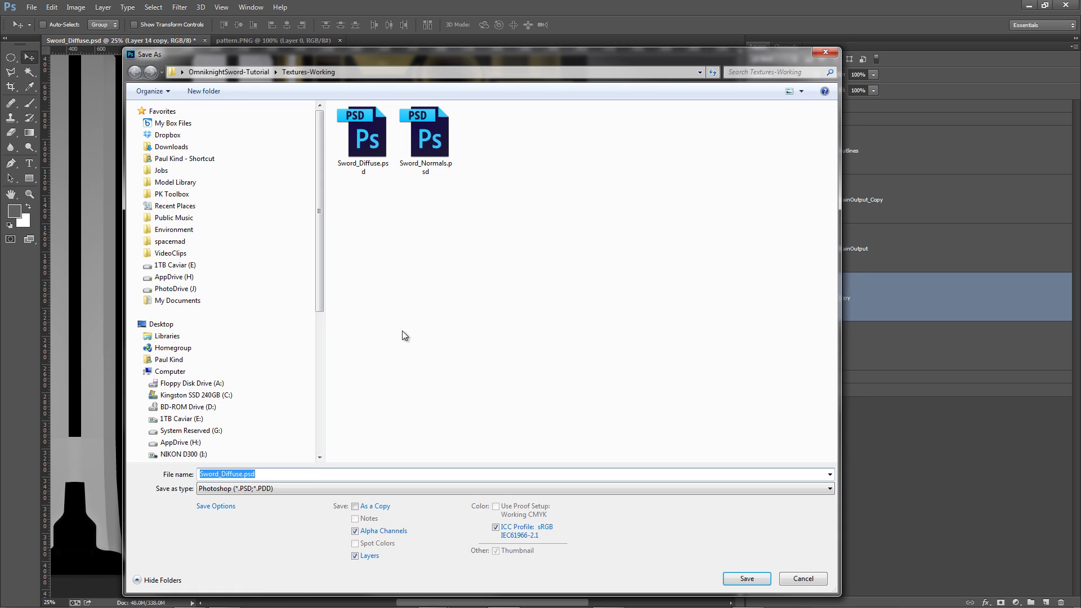
{"action": "left_click", "coordinate": [237, 488]}
{"action": "left_click", "coordinate": [226, 469]}
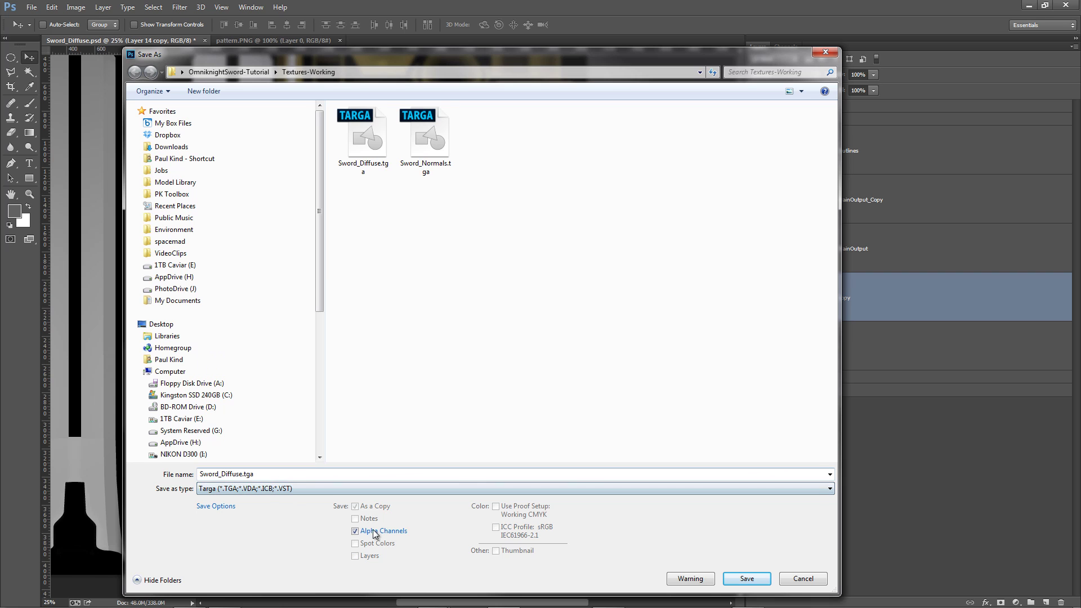
{"action": "left_click", "coordinate": [722, 579]}
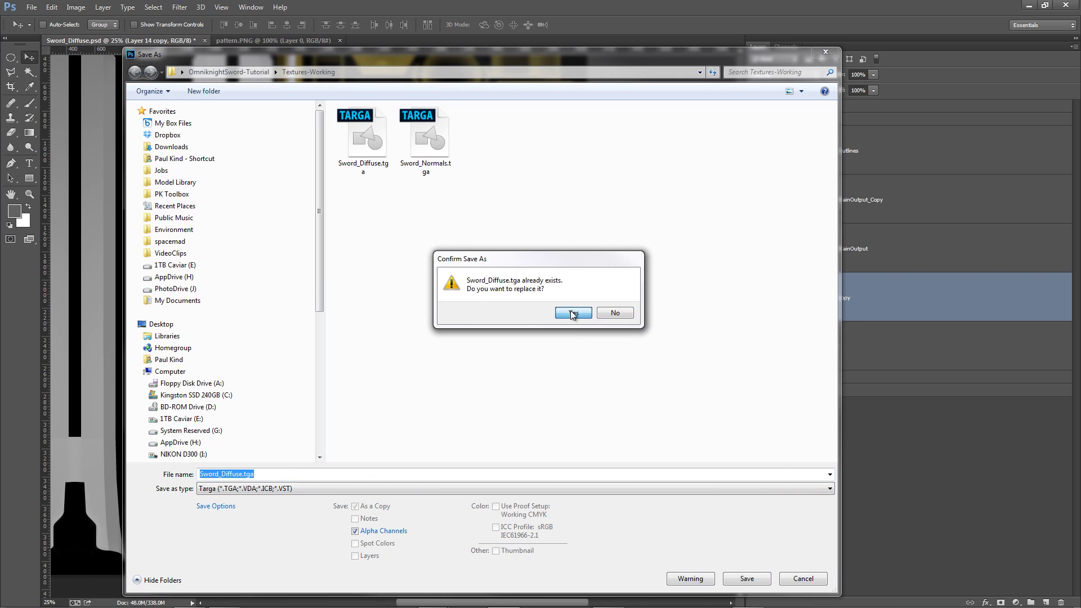
{"action": "left_click", "coordinate": [573, 314]}
{"action": "key", "text": "Return"}
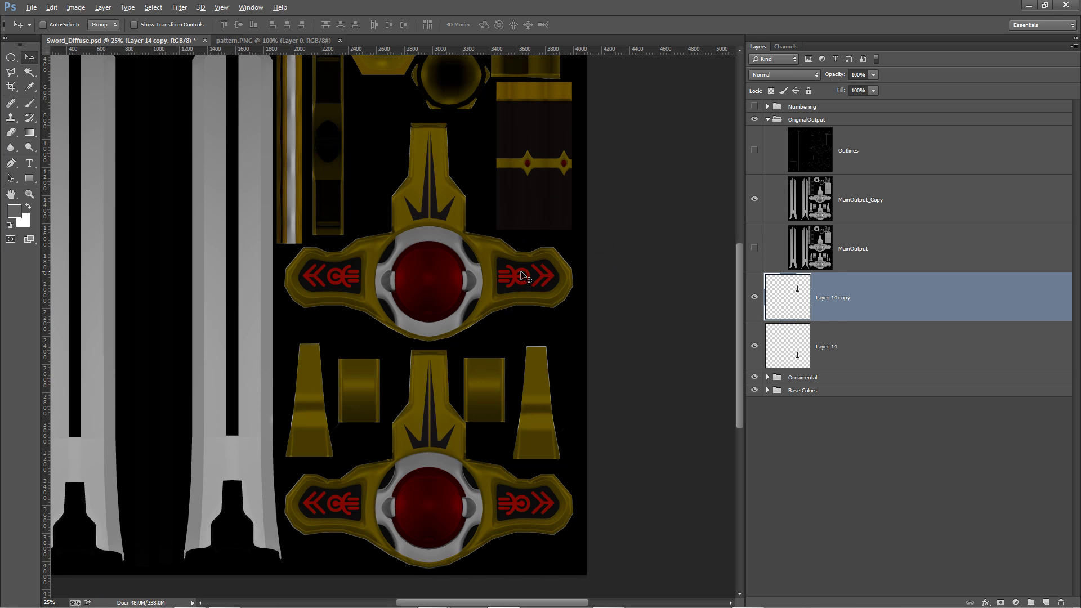
Switch to Maya LT and show the LowPolySword layer, keeping HighPolySword hidden
{"action": "key", "text": "alt+Tab"}
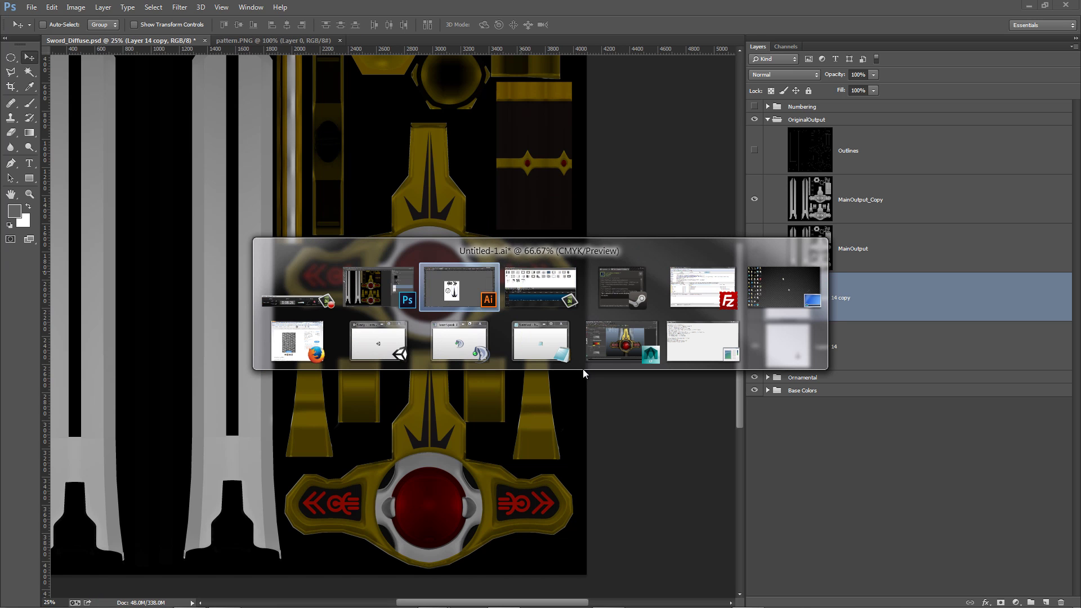
{"action": "left_click", "coordinate": [618, 355]}
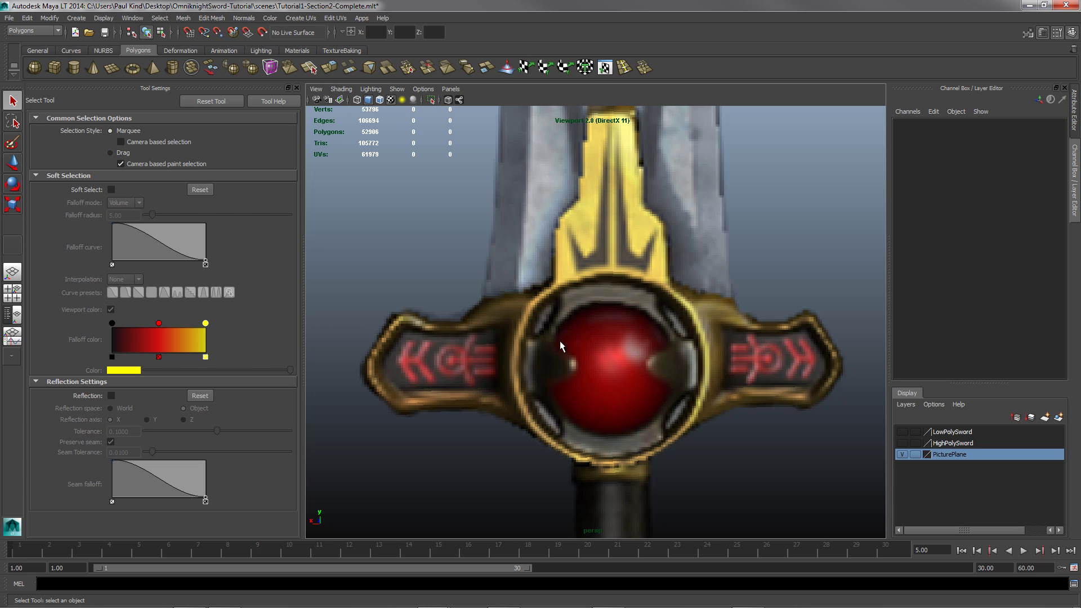
{"action": "scroll", "coordinate": [559, 340], "scroll_direction": "down", "scroll_amount": 5}
{"action": "left_click", "coordinate": [902, 432]}
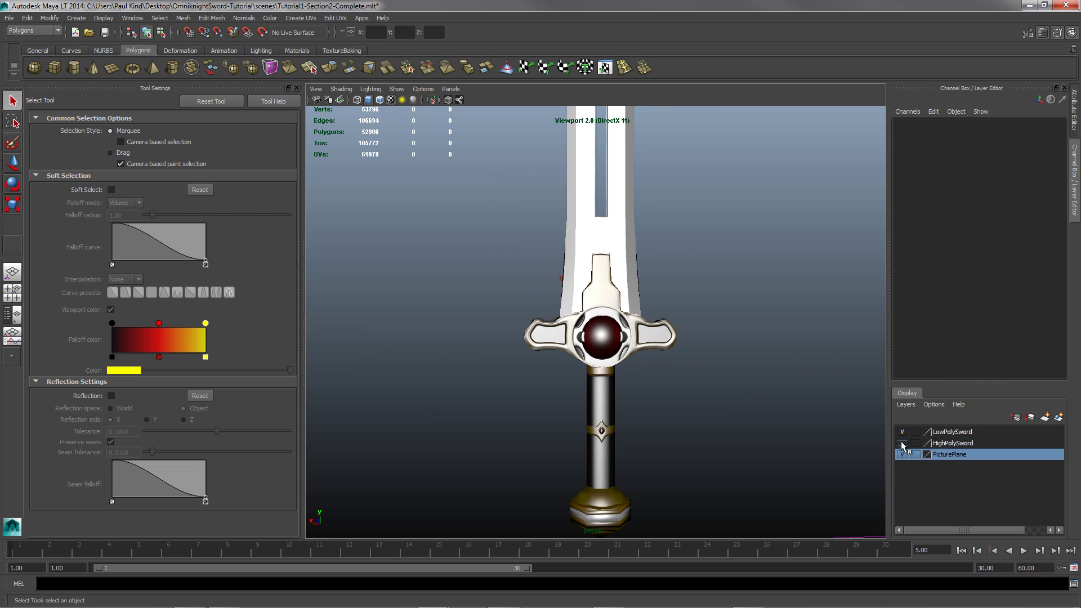
{"action": "left_click", "coordinate": [902, 444]}
{"action": "left_click", "coordinate": [902, 444]}
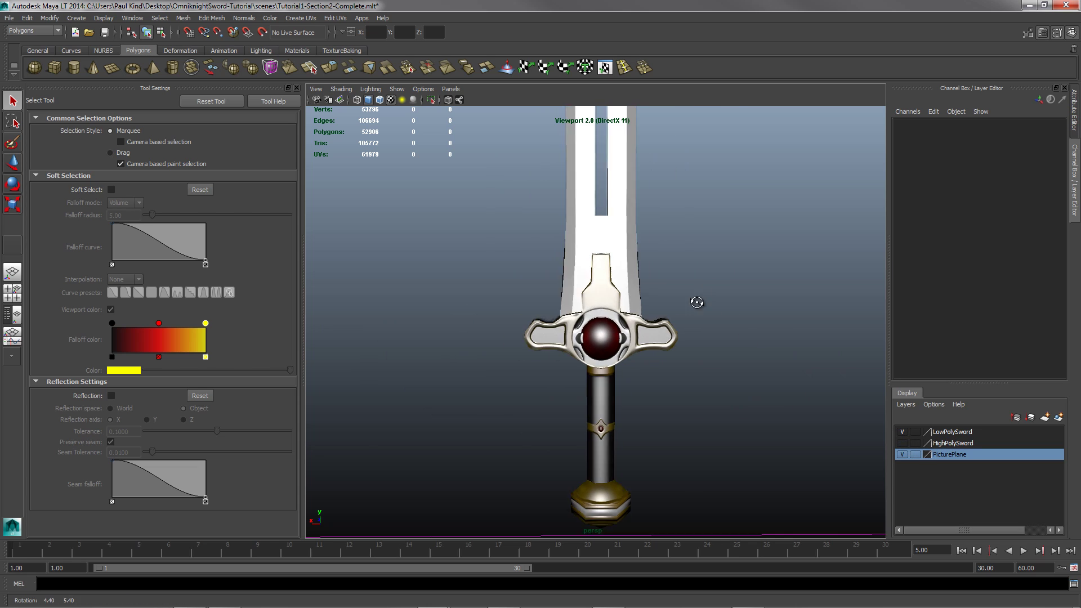
Select the low-poly sword and reload the image files used by its dx11Shader5 material, then deselect the sword
{"action": "left_click_drag", "start_coordinate": [695, 302], "coordinate": [660, 340]}
{"action": "left_click", "coordinate": [623, 325]}
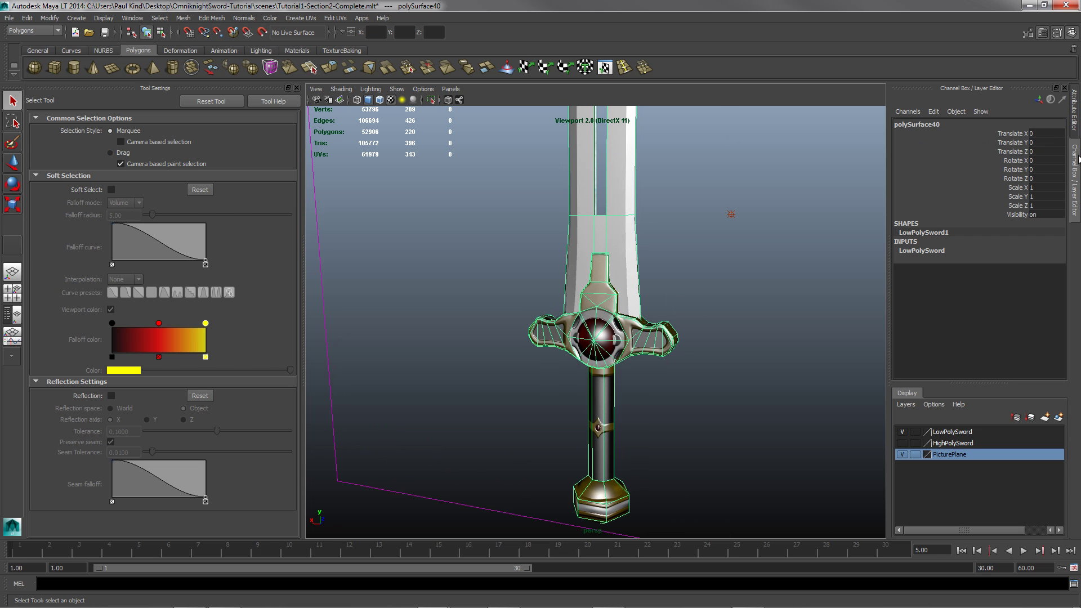
{"action": "left_click", "coordinate": [1074, 120]}
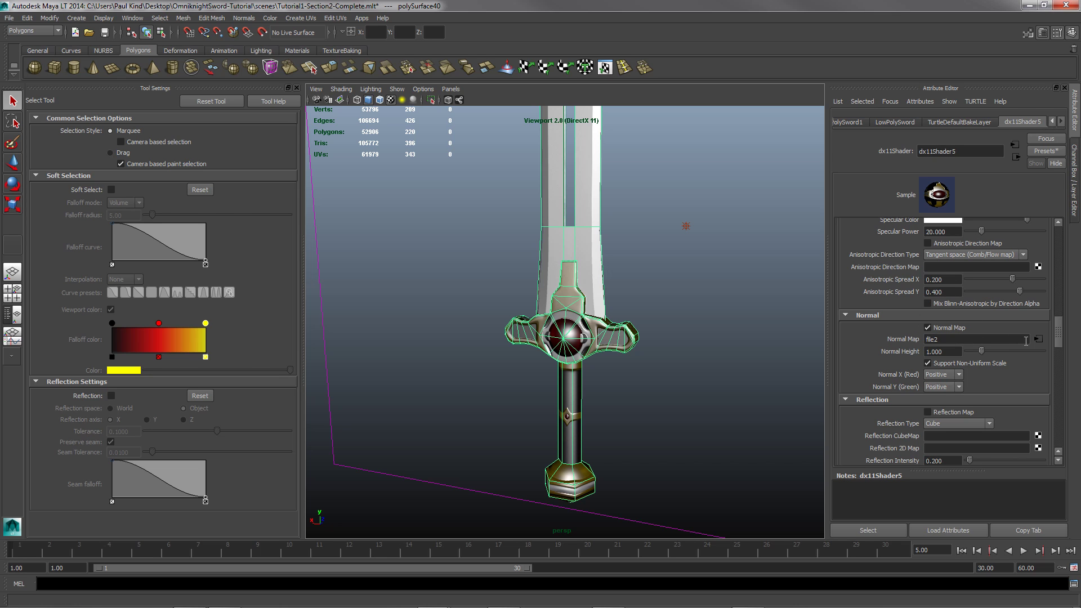
{"action": "left_click", "coordinate": [1039, 339]}
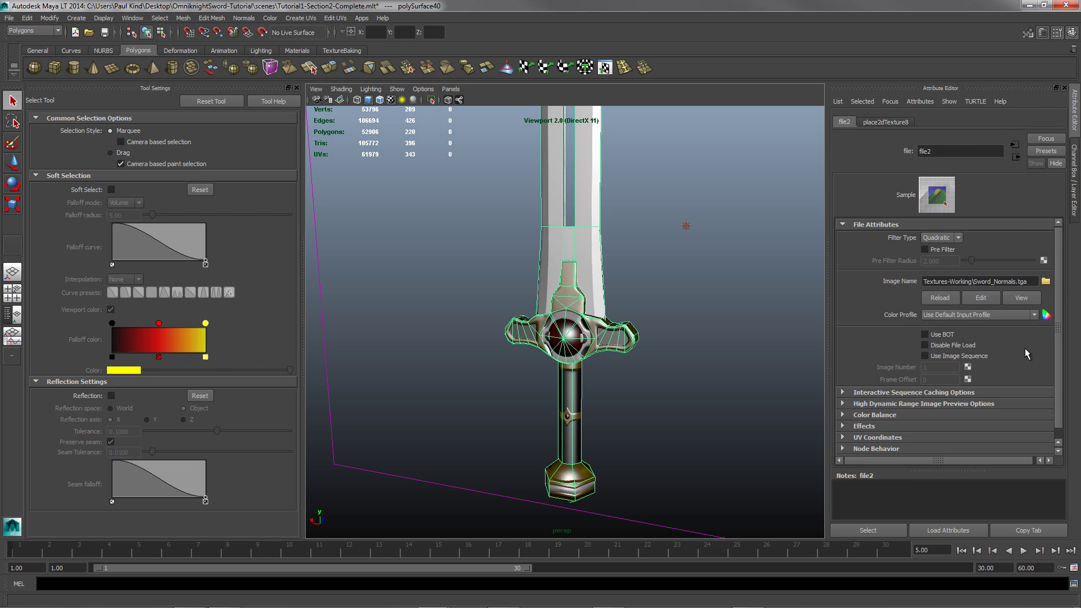
{"action": "left_click", "coordinate": [939, 299]}
{"action": "left_click", "coordinate": [701, 361]}
Inspect the updated texture on the sword's guard, emblem and blade from several angles and distances
{"action": "left_click_drag", "start_coordinate": [656, 390], "coordinate": [582, 213]}
{"action": "scroll", "coordinate": [594, 361], "scroll_direction": "up", "scroll_amount": 5}
{"action": "scroll", "coordinate": [598, 352], "scroll_direction": "down", "scroll_amount": 1}
{"action": "scroll", "coordinate": [598, 352], "scroll_direction": "down", "scroll_amount": 4}
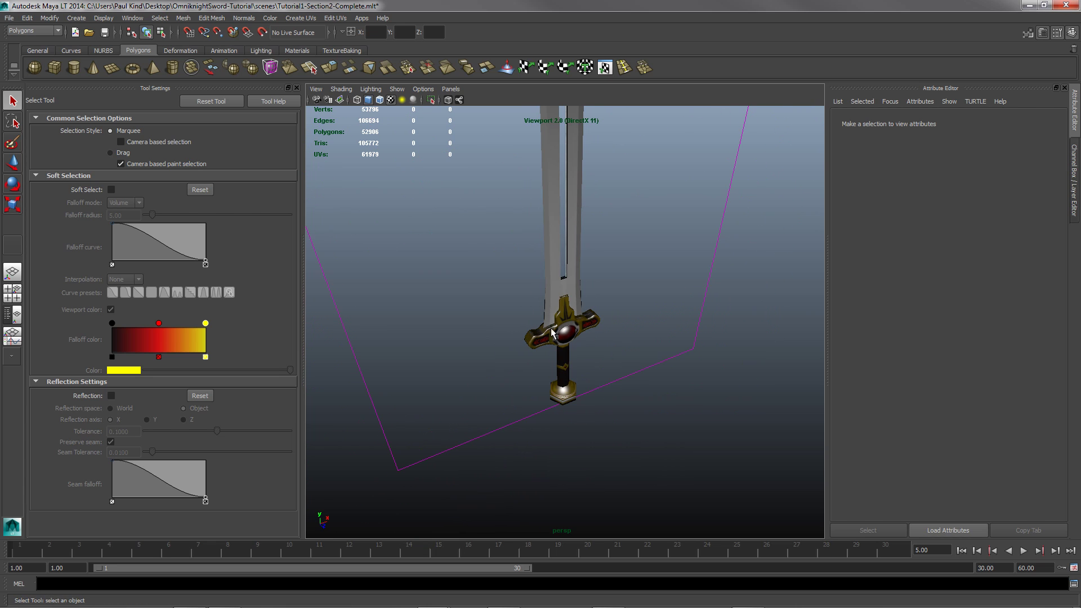
{"action": "mouse_move", "coordinate": [552, 332]}
{"action": "left_mouse_down"}
{"action": "mouse_move", "coordinate": [606, 347]}
{"action": "mouse_move", "coordinate": [574, 338]}
{"action": "mouse_move", "coordinate": [586, 338]}
{"action": "mouse_move", "coordinate": [693, 478]}
{"action": "mouse_move", "coordinate": [546, 348]}
{"action": "left_mouse_up"}
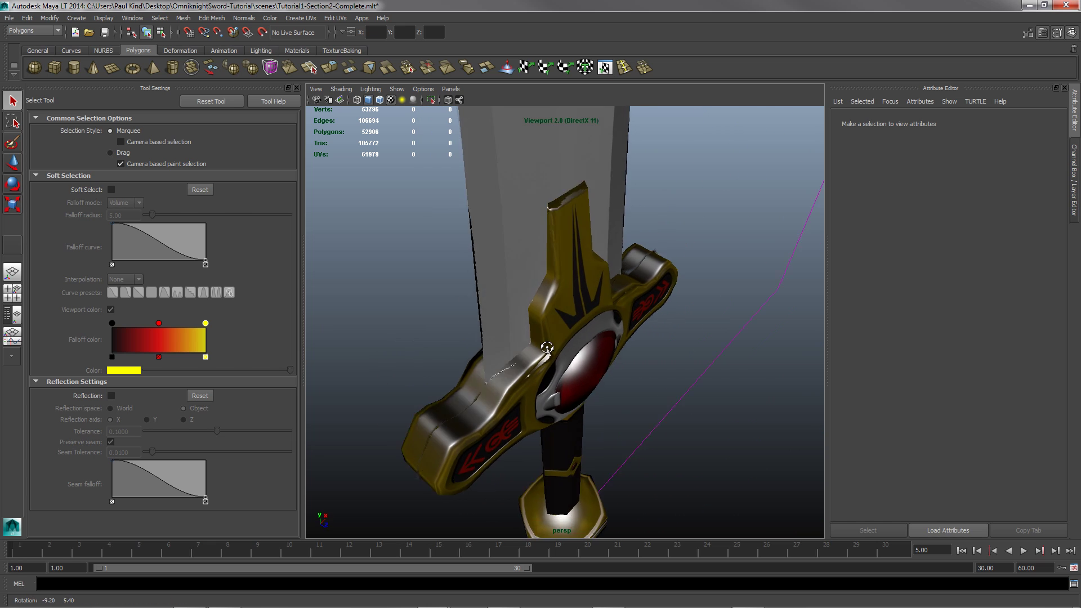
{"action": "scroll", "coordinate": [591, 394], "scroll_direction": "up", "scroll_amount": 5}
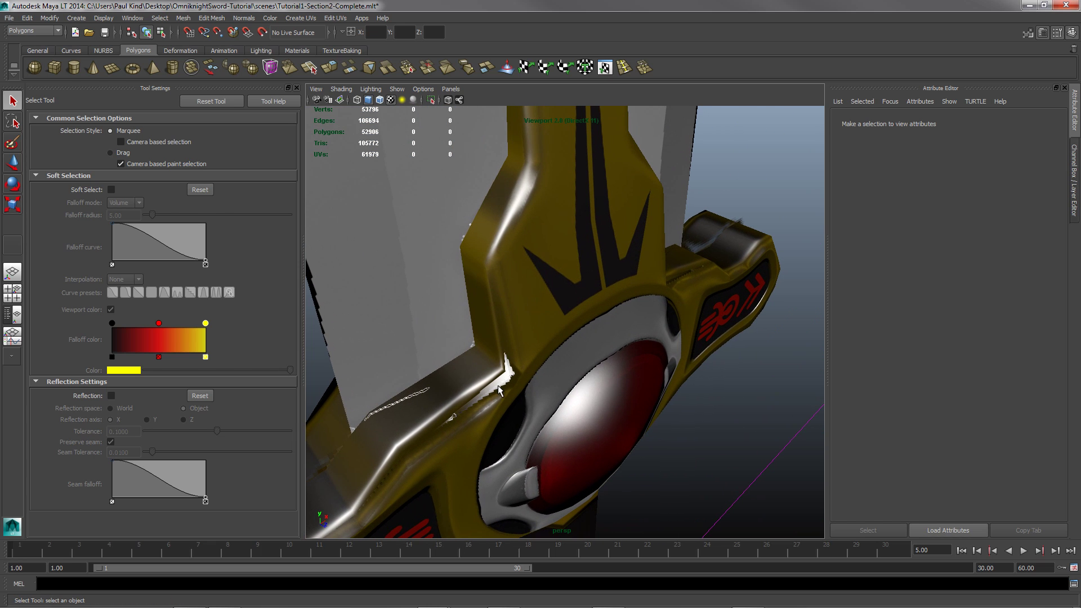
{"action": "left_click_drag", "start_coordinate": [513, 374], "coordinate": [580, 406]}
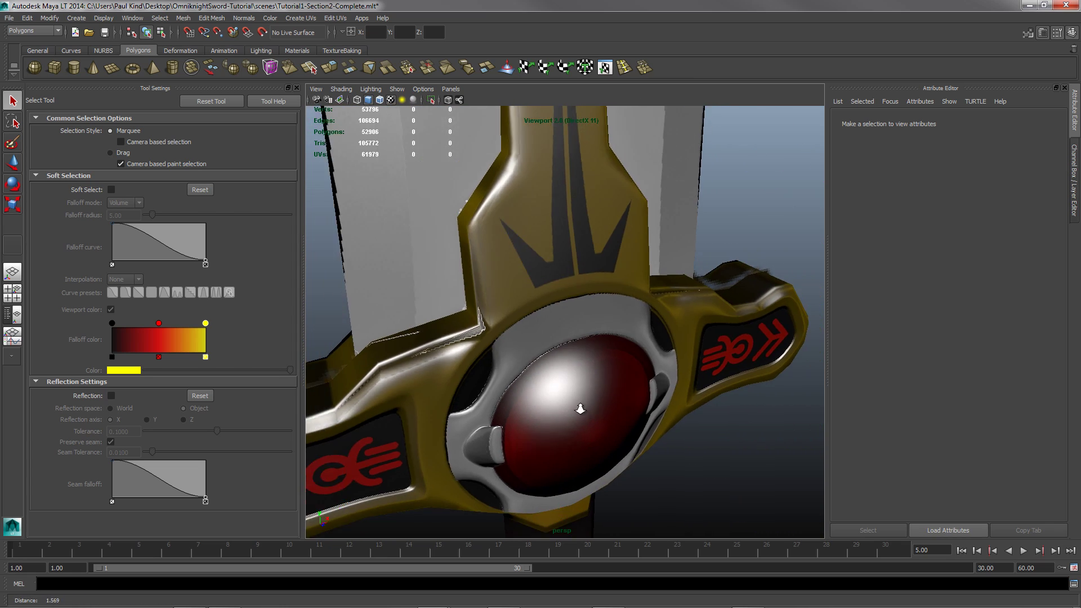
{"action": "scroll", "coordinate": [565, 176], "scroll_direction": "down", "scroll_amount": 5}
{"action": "left_click_drag", "start_coordinate": [566, 176], "coordinate": [584, 236]}
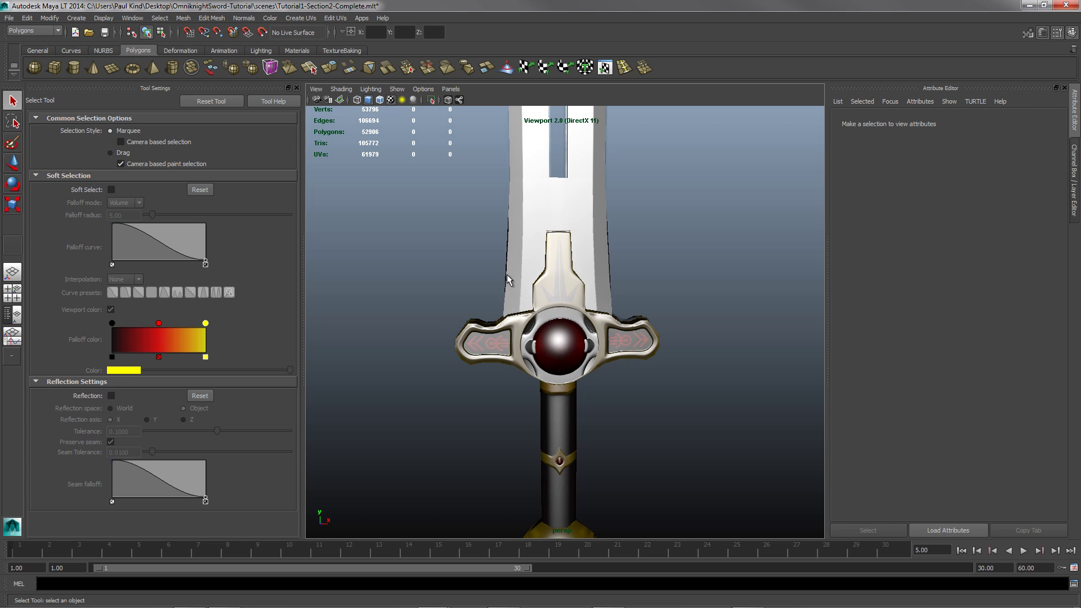
{"action": "left_click_drag", "start_coordinate": [615, 266], "coordinate": [602, 235]}
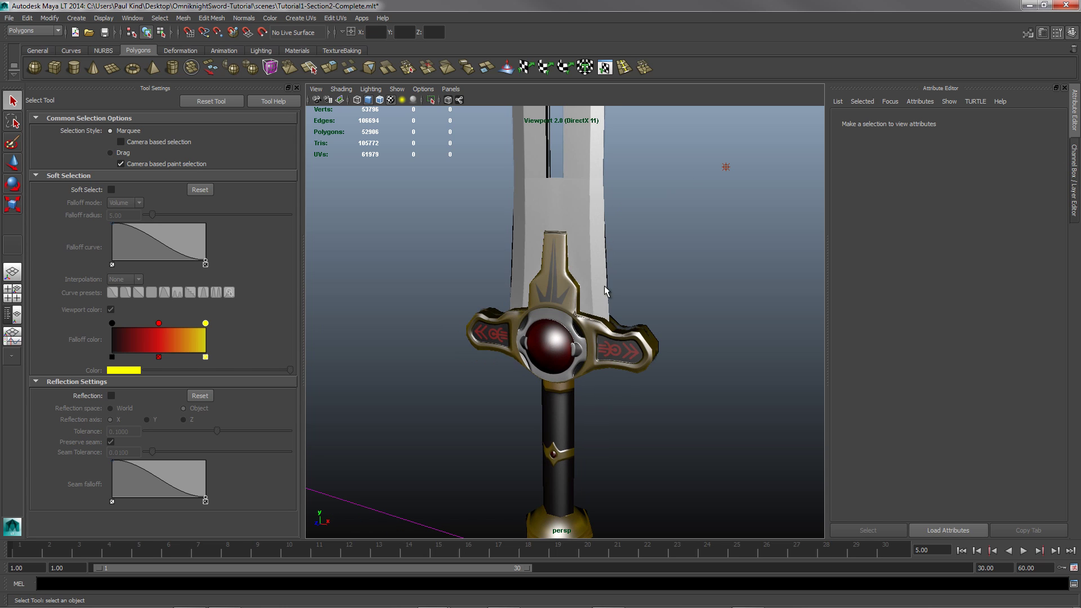
Switch to Photoshop and show the Outlines layer to compare the first blade's lower end with its UV edges
{"action": "key", "text": "alt+Tab"}
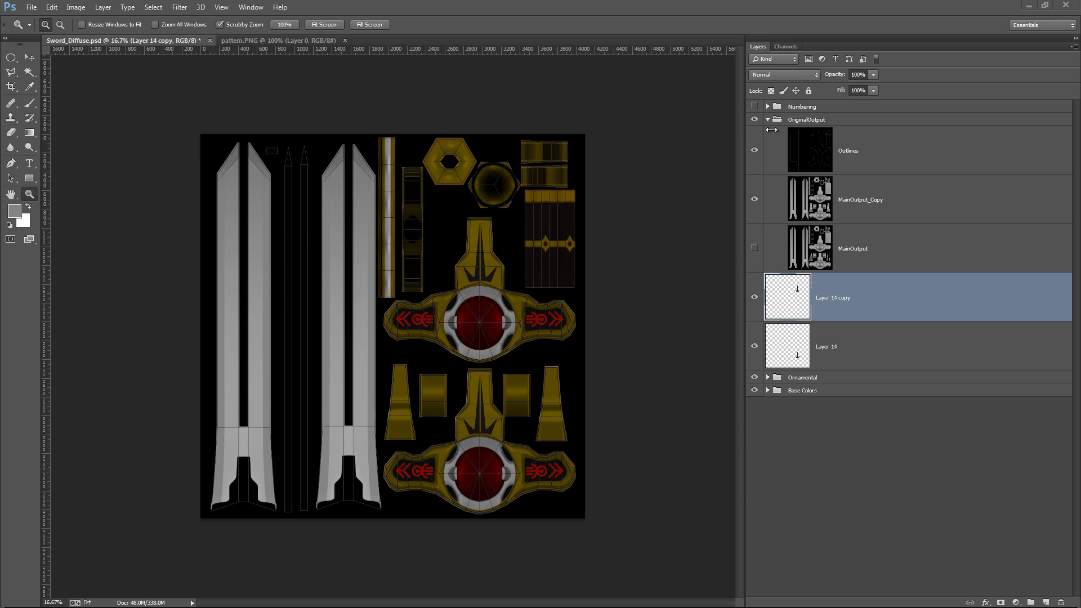
{"action": "left_click", "coordinate": [814, 148]}
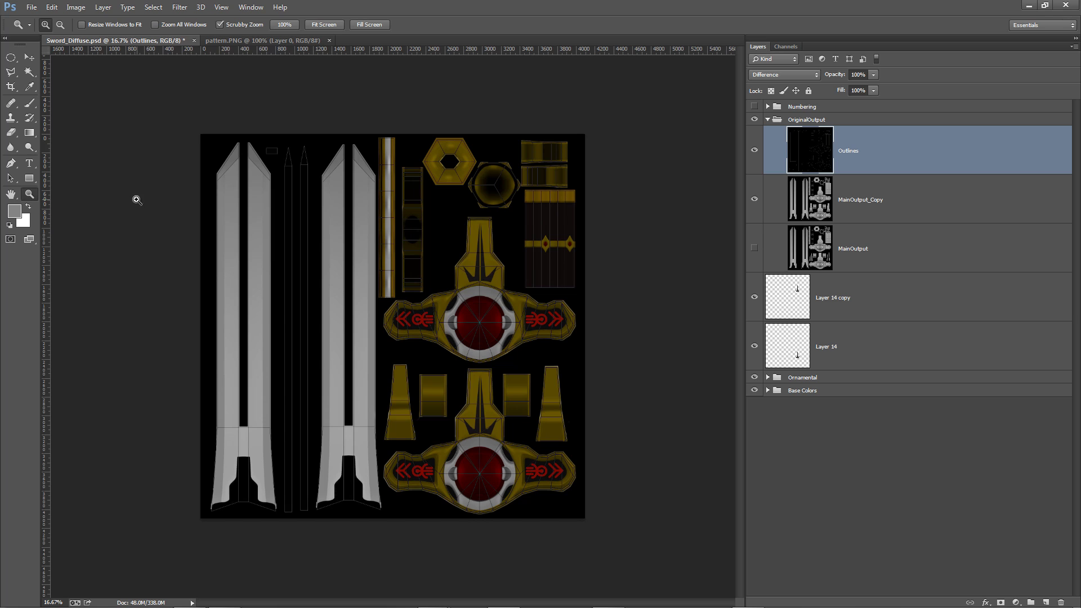
{"action": "left_click_drag", "start_coordinate": [228, 481], "coordinate": [266, 460]}
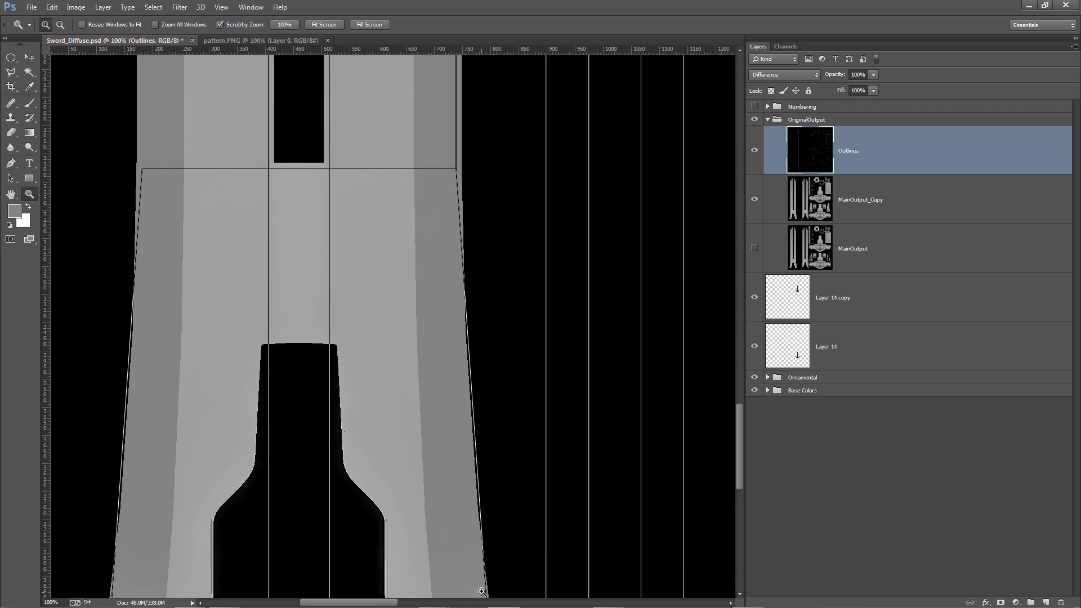
{"action": "left_click", "coordinate": [451, 379], "text": "alt"}
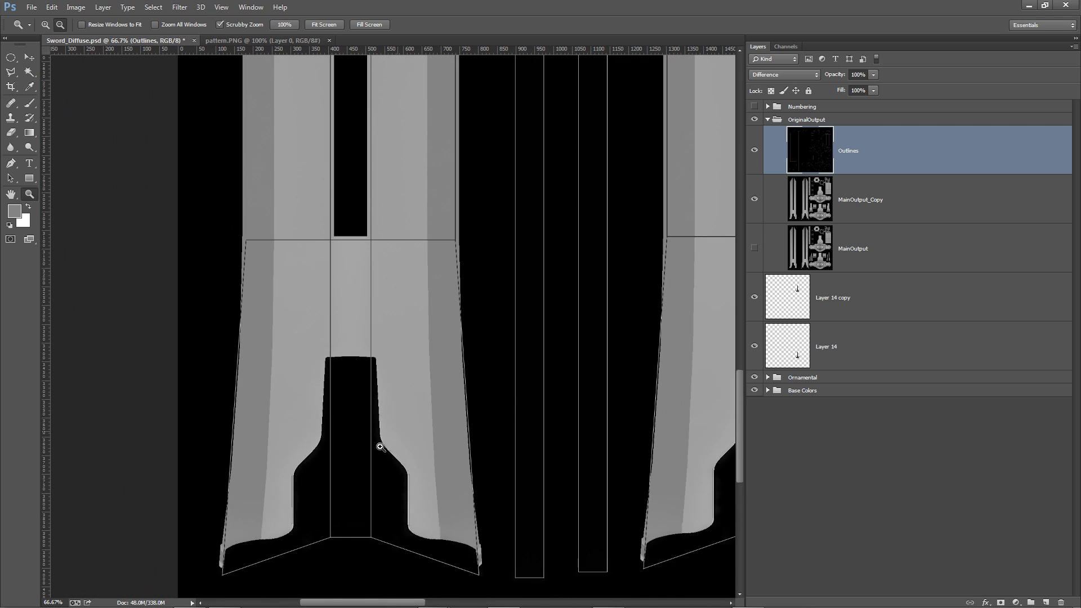
{"action": "left_click_drag", "start_coordinate": [387, 427], "coordinate": [330, 460]}
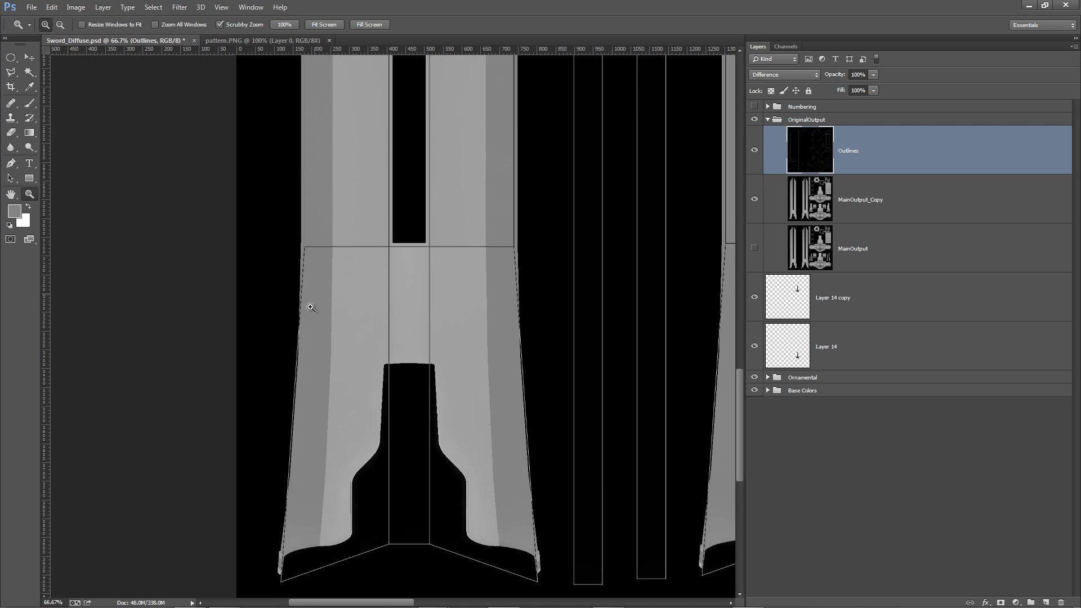
{"action": "left_click_drag", "start_coordinate": [472, 442], "coordinate": [387, 420]}
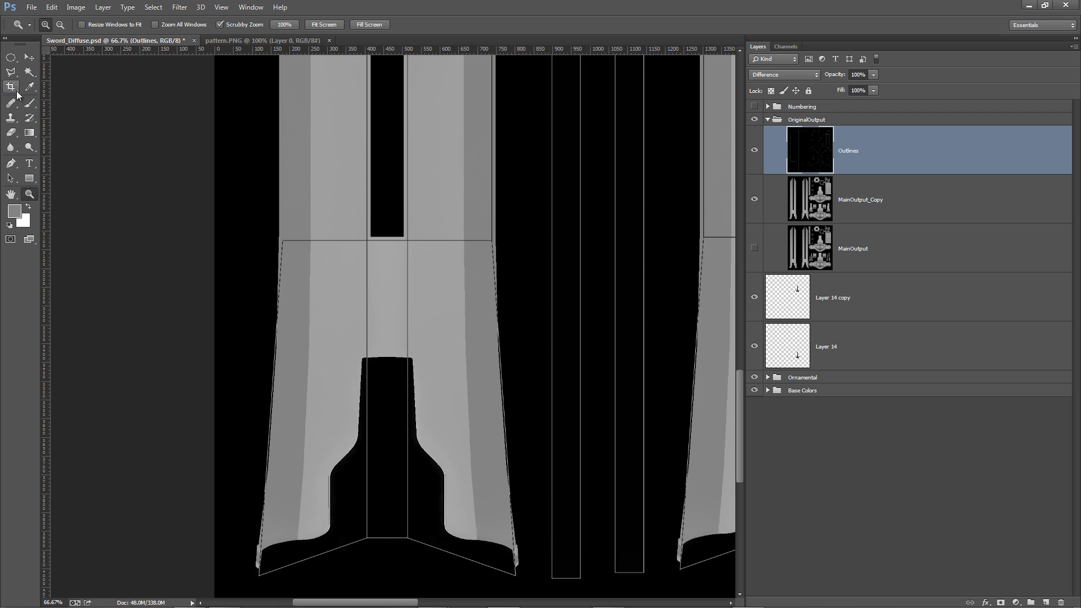
On MainOutput_Copy, outline a strip along the left edge of the first blade's lower end with the Polygonal Lasso and fill it with the foreground color
{"action": "left_click", "coordinate": [10, 73]}
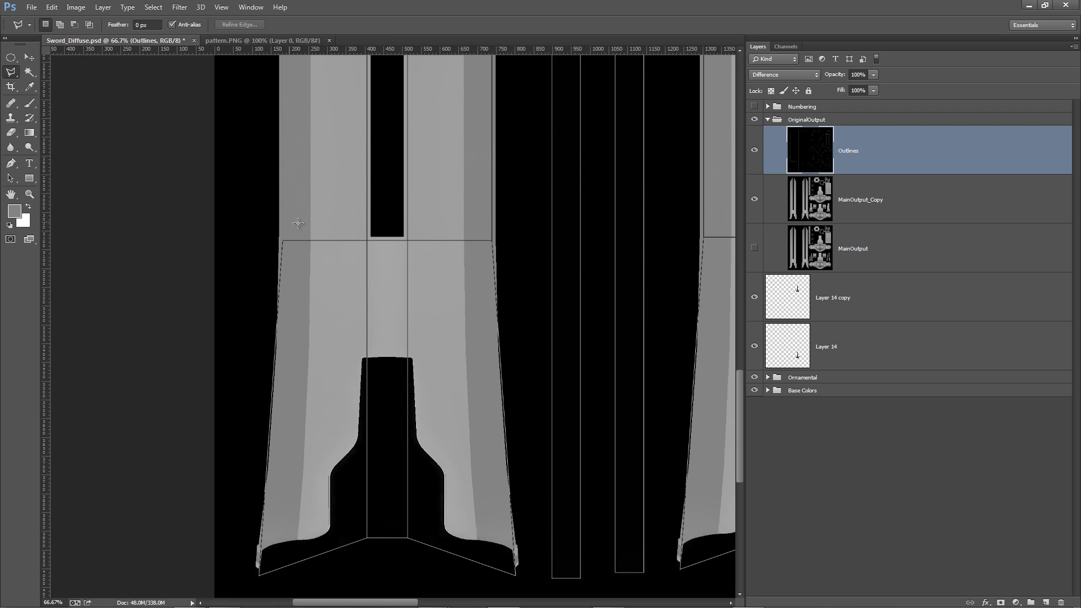
{"action": "left_click", "coordinate": [812, 207]}
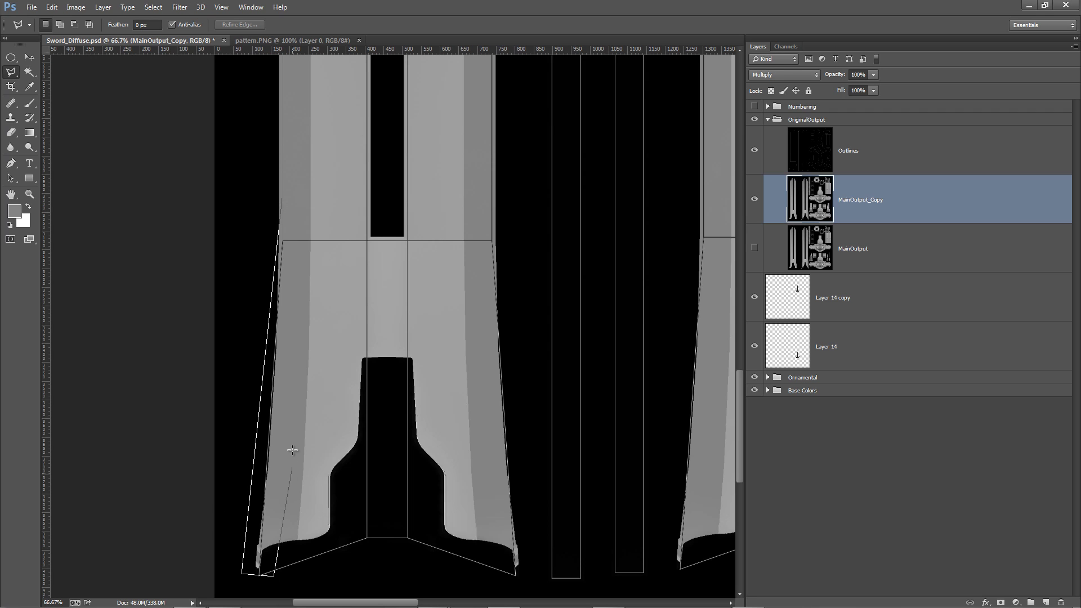
{"action": "double_click", "coordinate": [297, 183]}
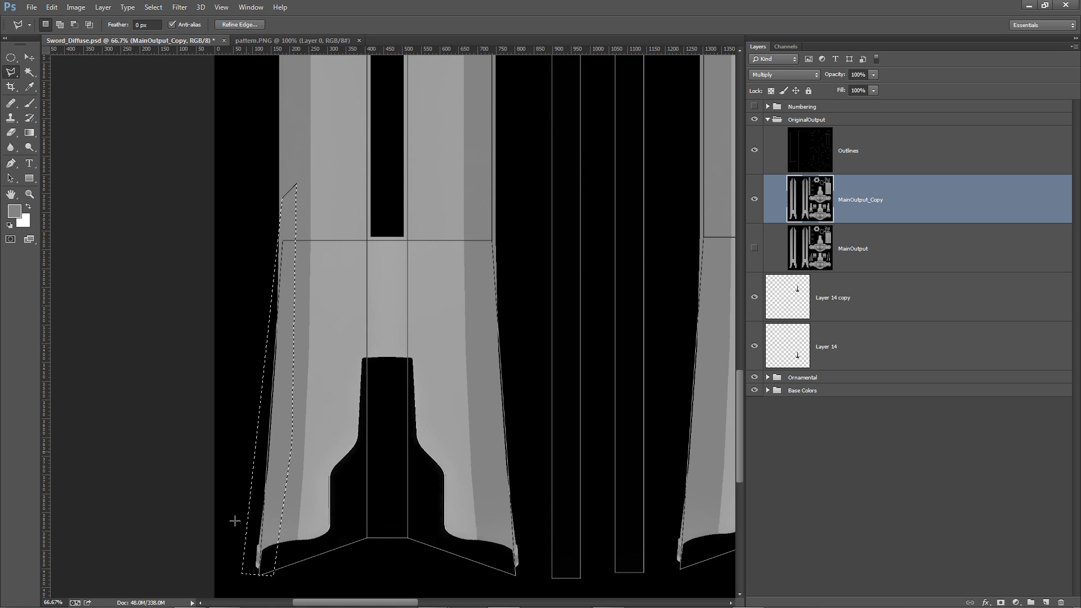
{"action": "key", "text": "i"}
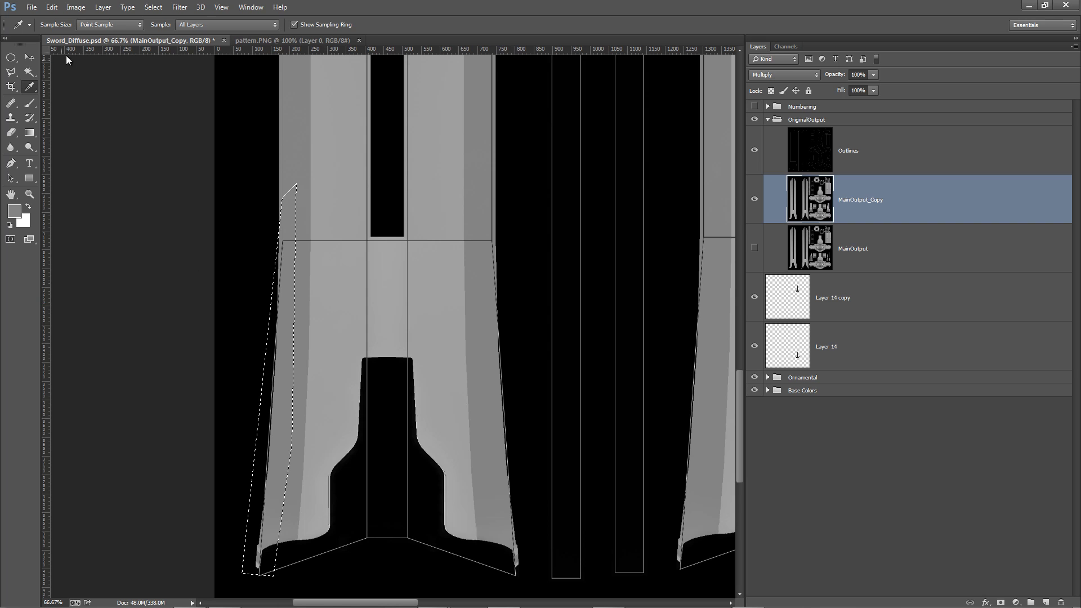
{"action": "left_click", "coordinate": [52, 7]}
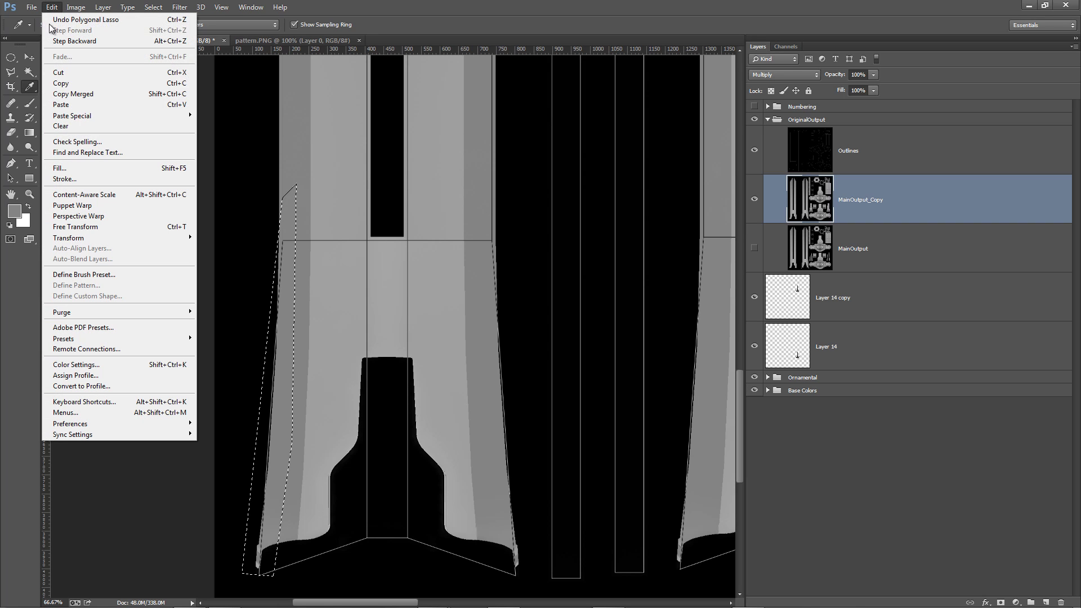
{"action": "left_click", "coordinate": [62, 166]}
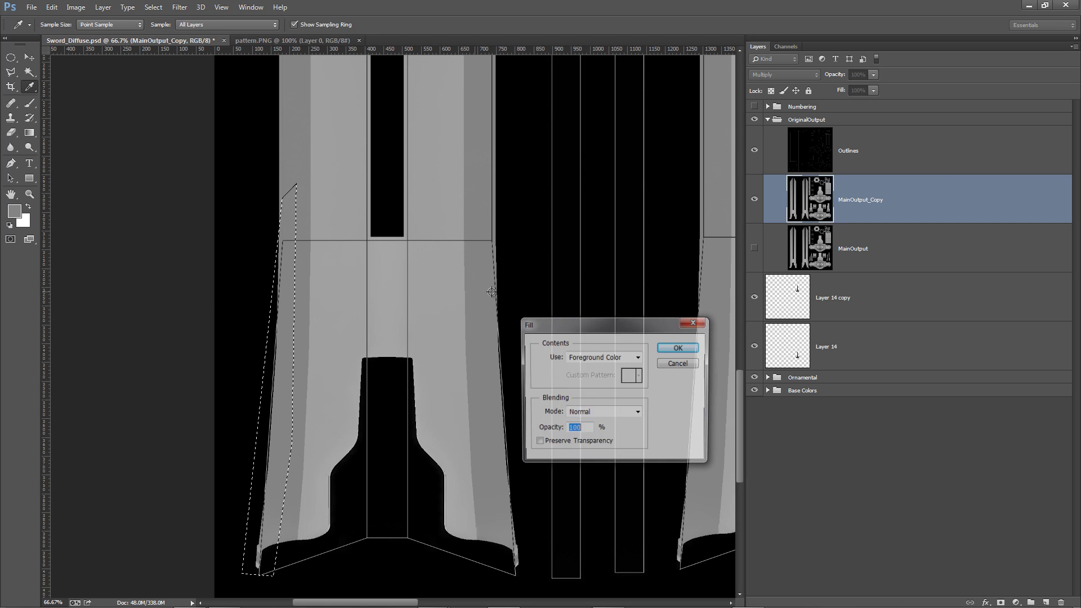
{"action": "left_click", "coordinate": [675, 349]}
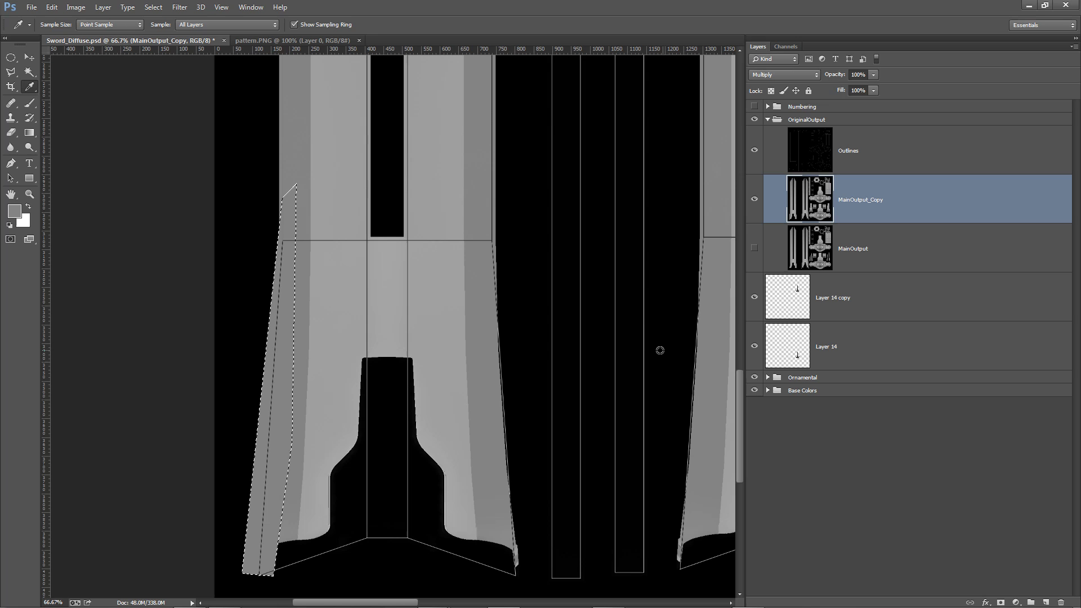
Sample the grey of the first blade's right bevel, then lasso a strip along the right edge of its lower end, replacing the previous selection
{"action": "left_click", "coordinate": [482, 202]}
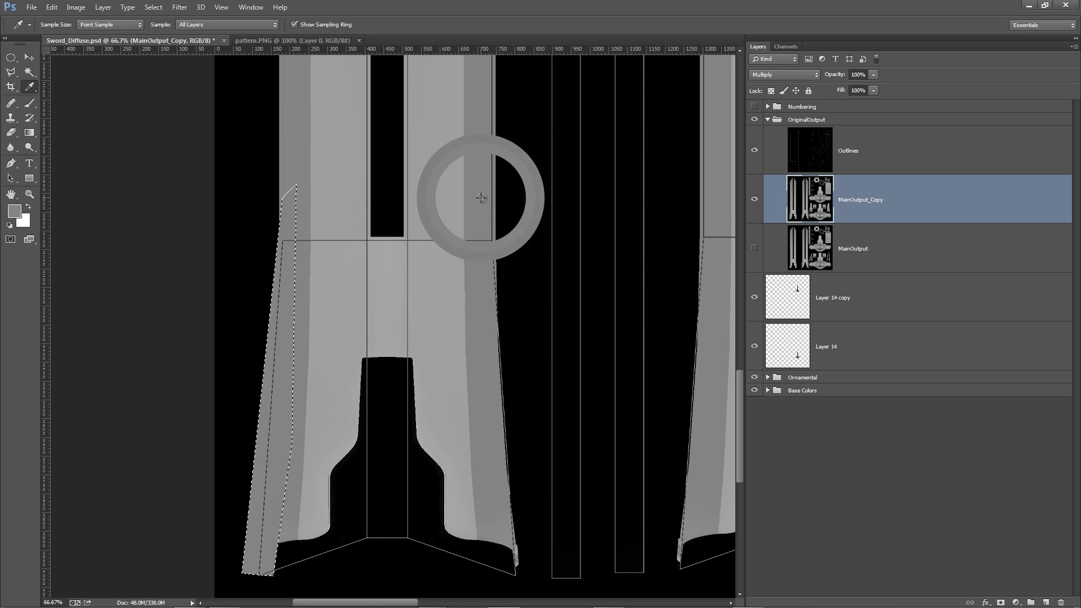
{"action": "left_click", "coordinate": [11, 72]}
{"action": "left_click", "coordinate": [478, 186]}
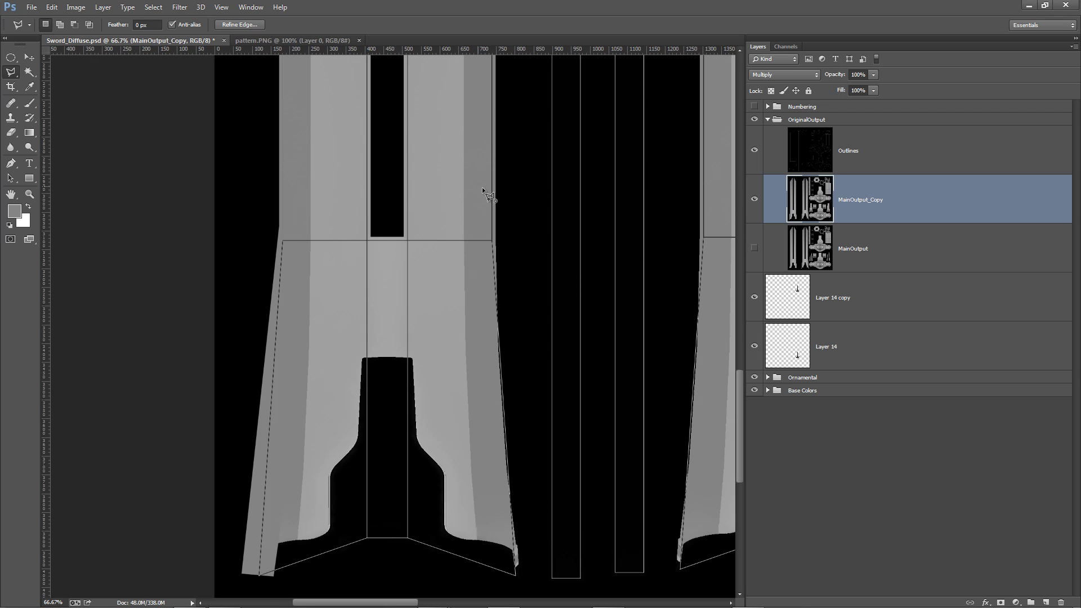
{"action": "left_click", "coordinate": [505, 206]}
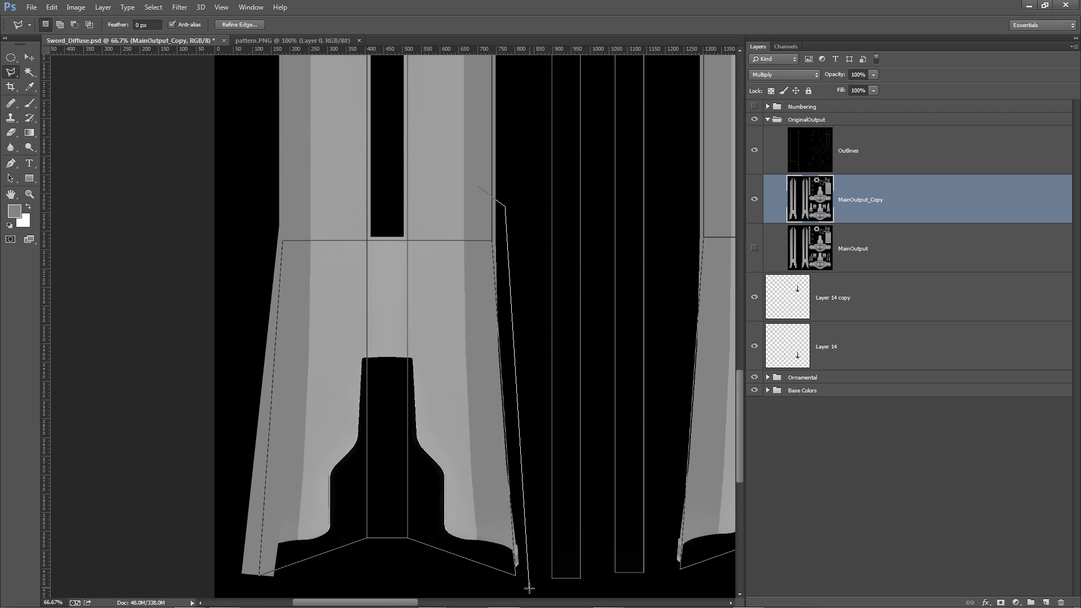
{"action": "left_click", "coordinate": [498, 585]}
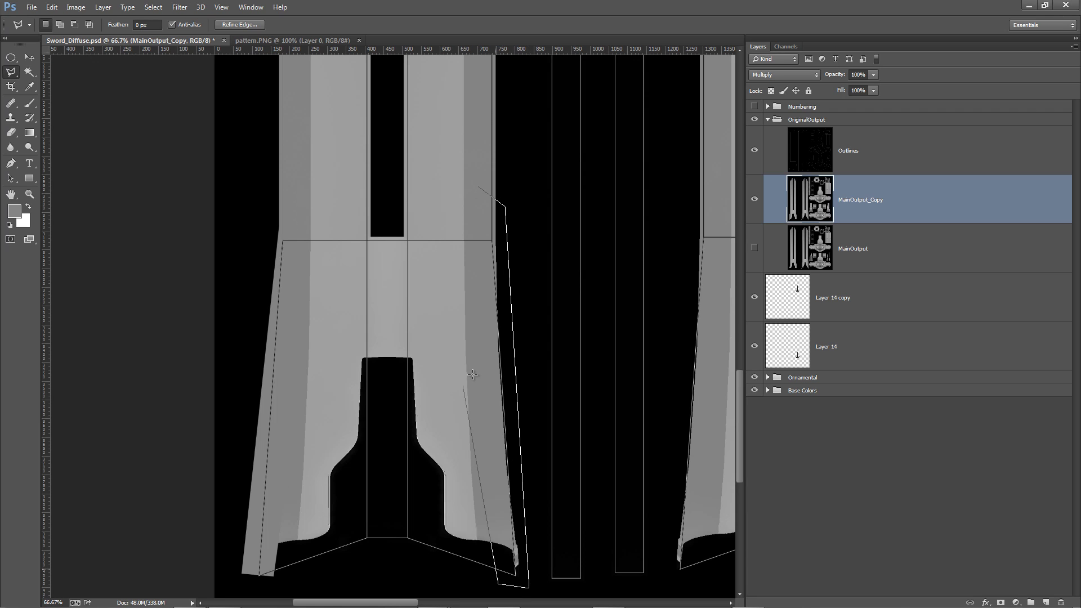
{"action": "double_click", "coordinate": [479, 223]}
Add a lassoed strip along the left edge of the second blade's lower end to the selection
{"action": "left_click_drag", "start_coordinate": [545, 430], "coordinate": [381, 396]}
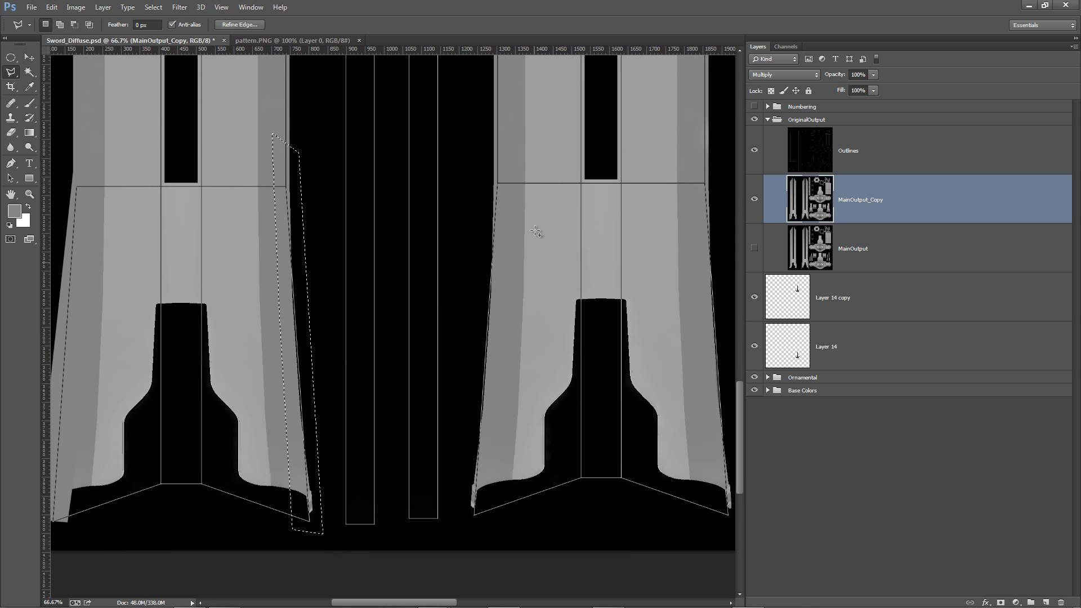
{"action": "key", "text": "shift"}
{"action": "left_click", "coordinate": [509, 117]}
{"action": "left_click", "coordinate": [481, 167]}
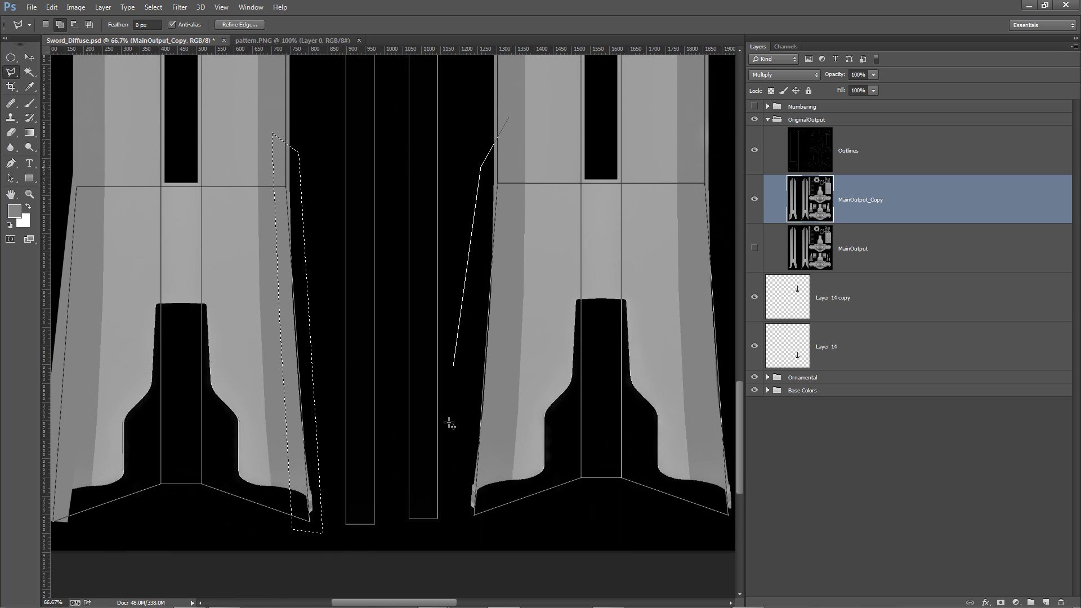
{"action": "left_click", "coordinate": [455, 524]}
{"action": "left_click", "coordinate": [491, 532]}
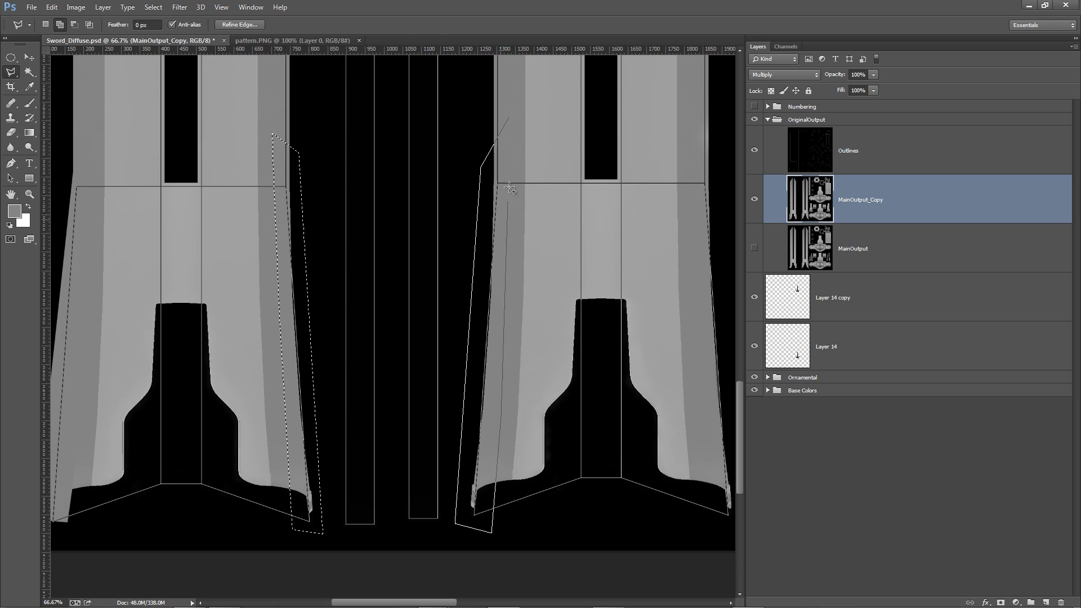
{"action": "left_click", "coordinate": [509, 118]}
Add a lassoed strip along the right edge of the second blade's lower end to the selection
{"action": "left_click_drag", "start_coordinate": [495, 380], "coordinate": [280, 351]}
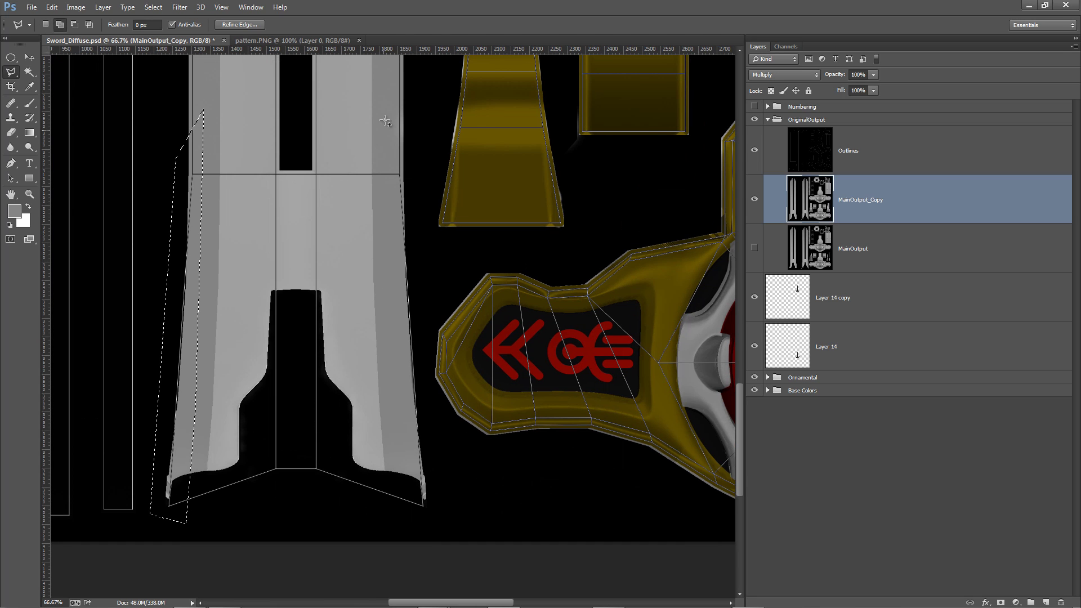
{"action": "left_click", "coordinate": [387, 103]}
{"action": "left_click", "coordinate": [419, 145]}
{"action": "left_click", "coordinate": [418, 329]}
{"action": "left_click", "coordinate": [448, 520]}
{"action": "left_click", "coordinate": [414, 524]}
{"action": "left_click", "coordinate": [387, 103]}
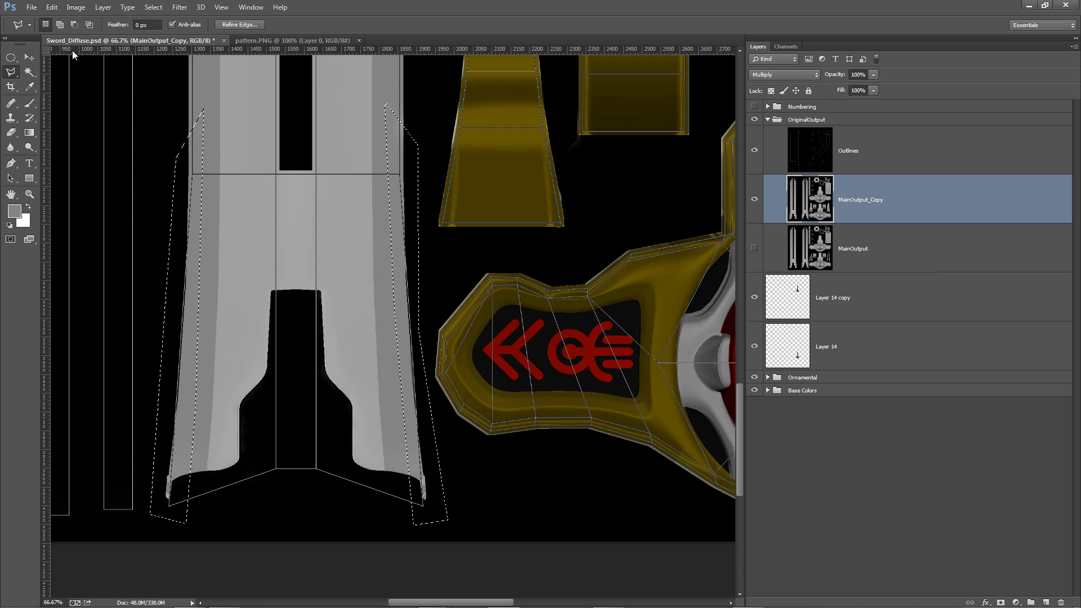
Fill the three selected blade-edge strips with the foreground color in Normal mode at 100% opacity, then deselect
{"action": "left_click", "coordinate": [50, 7]}
{"action": "left_click", "coordinate": [60, 168]}
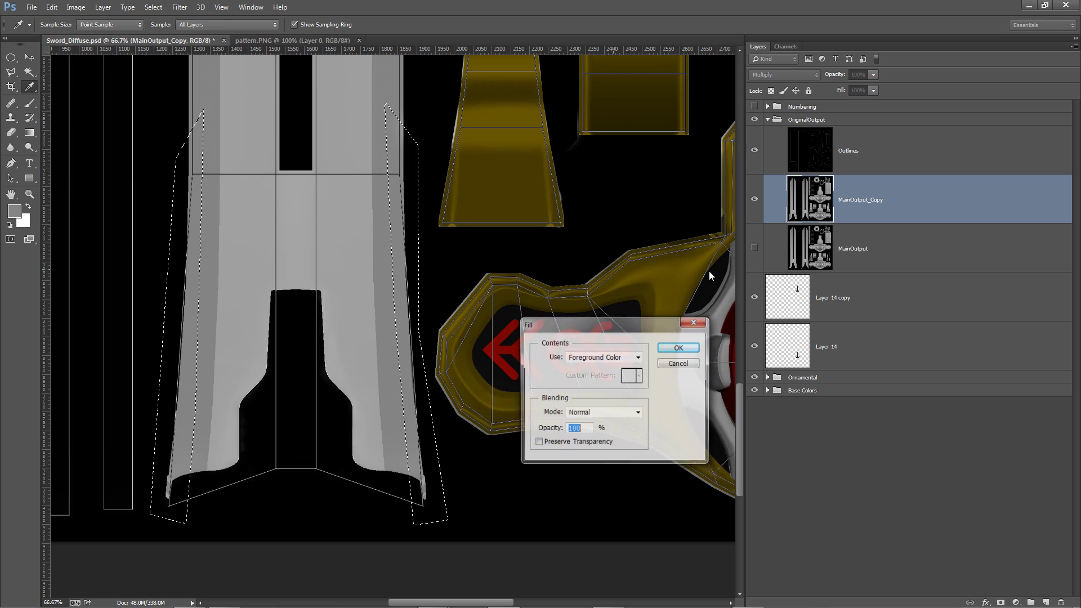
{"action": "left_click", "coordinate": [680, 347]}
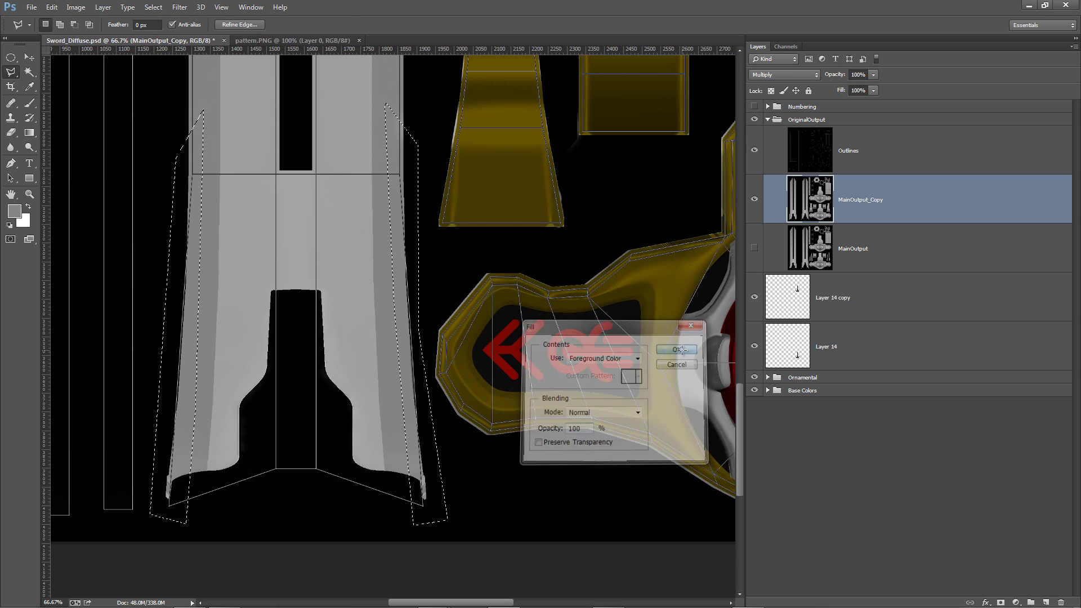
{"action": "key", "text": "ctrl+d"}
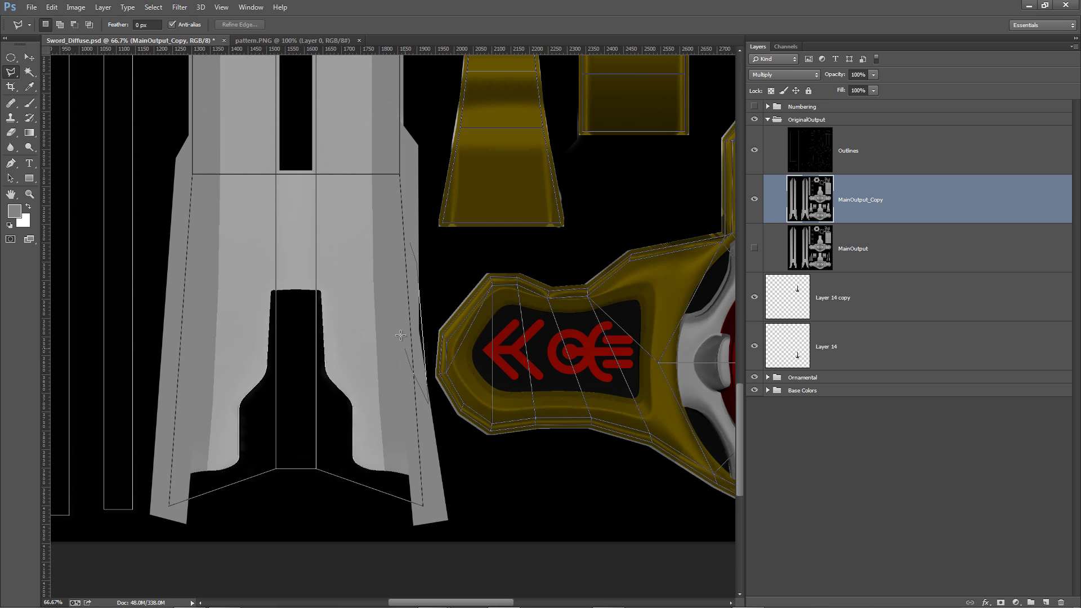
Lasso the concave bend in the second blade's padded right edge, fill it with the foreground color and deselect
{"action": "double_click", "coordinate": [396, 291]}
{"action": "left_click", "coordinate": [51, 7]}
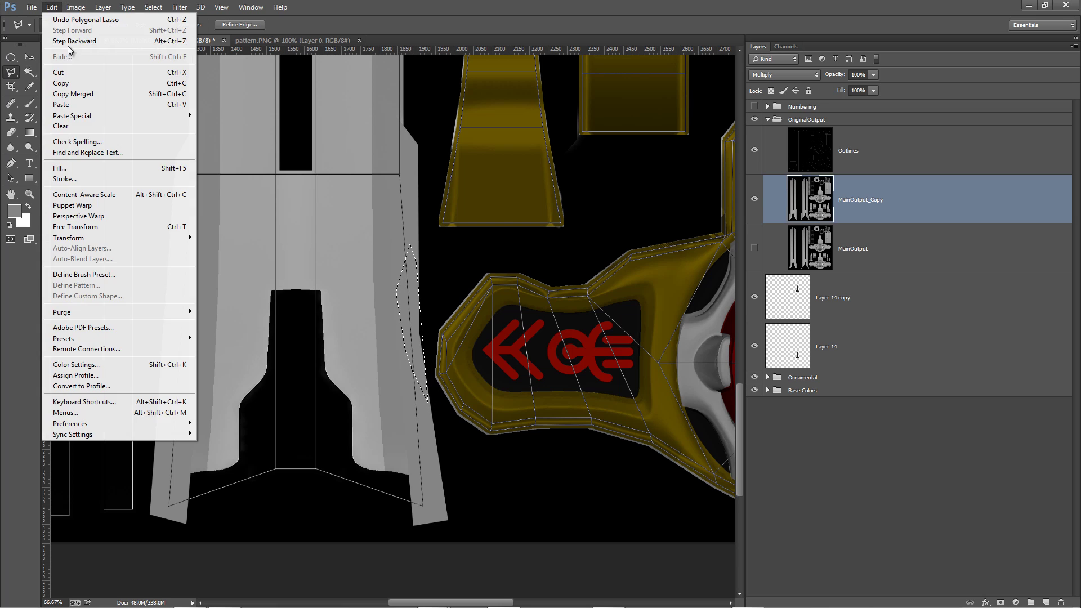
{"action": "left_click", "coordinate": [60, 168]}
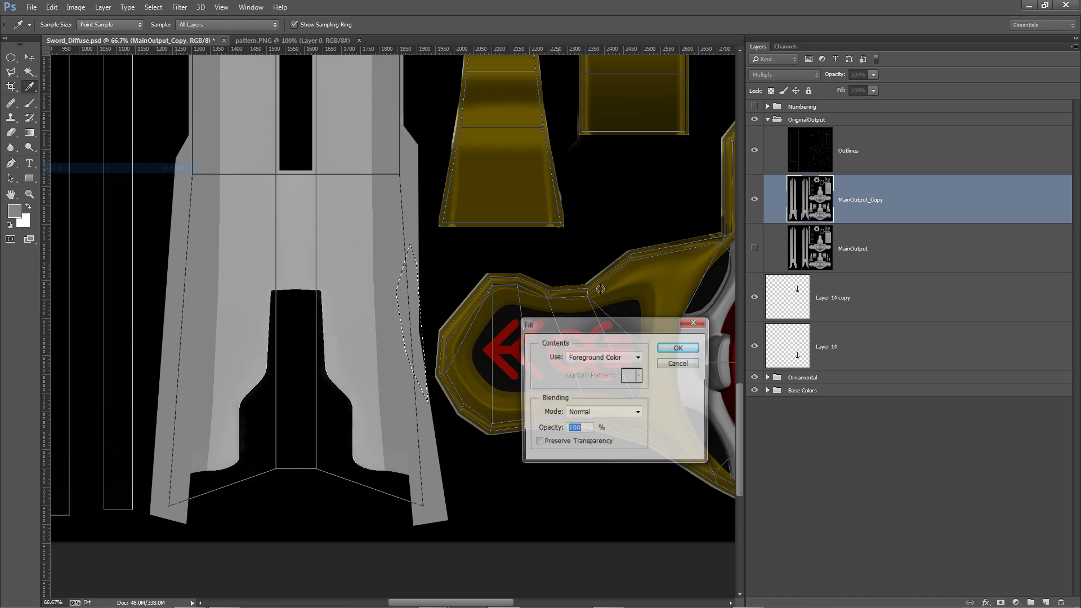
{"action": "left_click", "coordinate": [682, 349]}
{"action": "key", "text": "ctrl+d"}
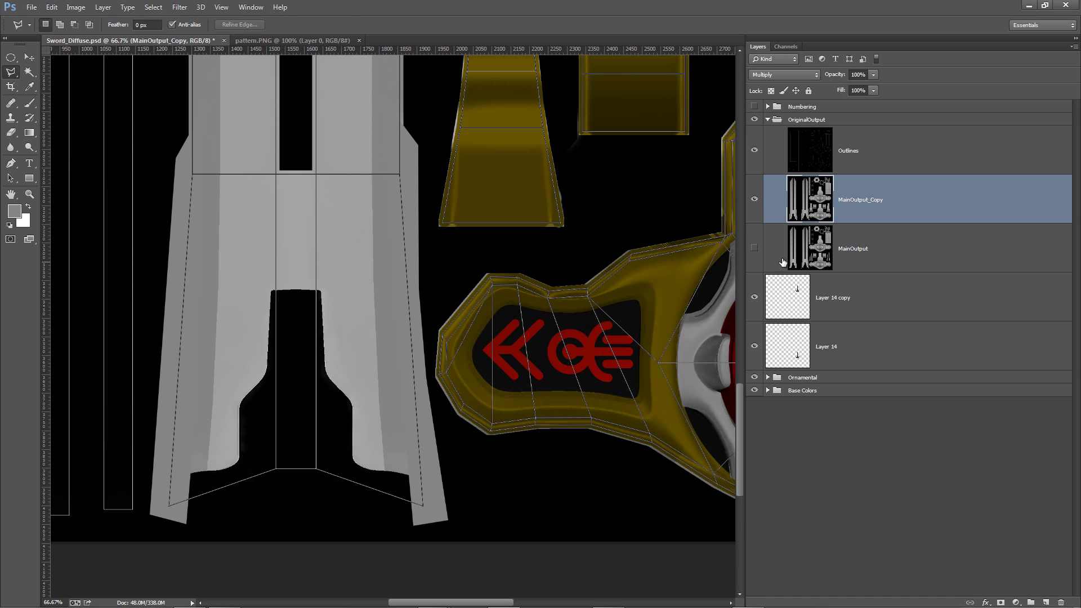
Hide the Outlines layer and save the texture as Targa file Sword_Diffuse.tga at 32 bits/pixel, replacing the existing file
{"action": "left_click", "coordinate": [754, 151]}
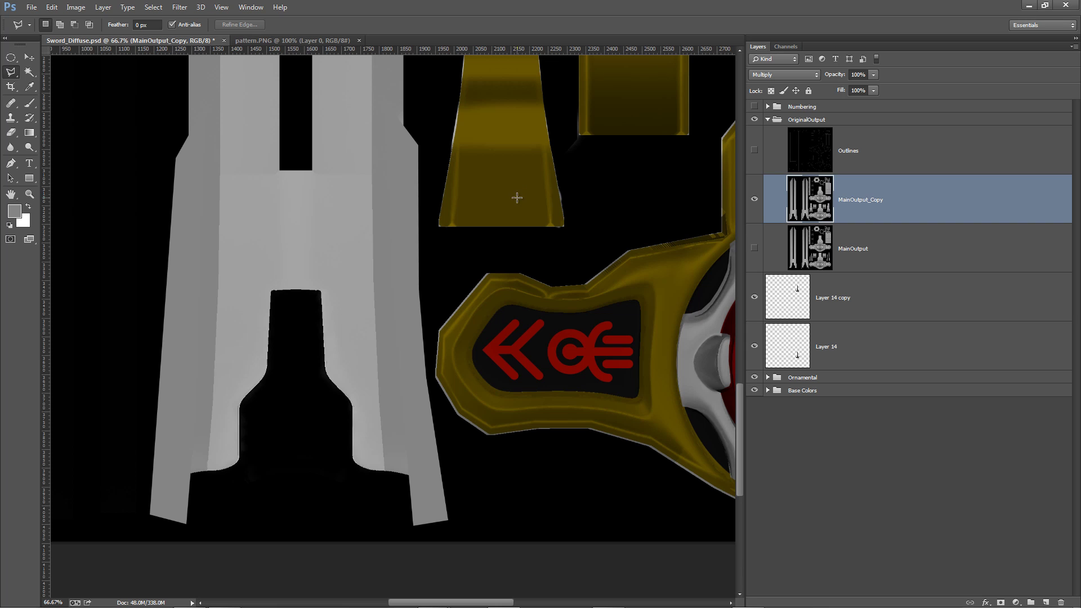
{"action": "left_click", "coordinate": [31, 7]}
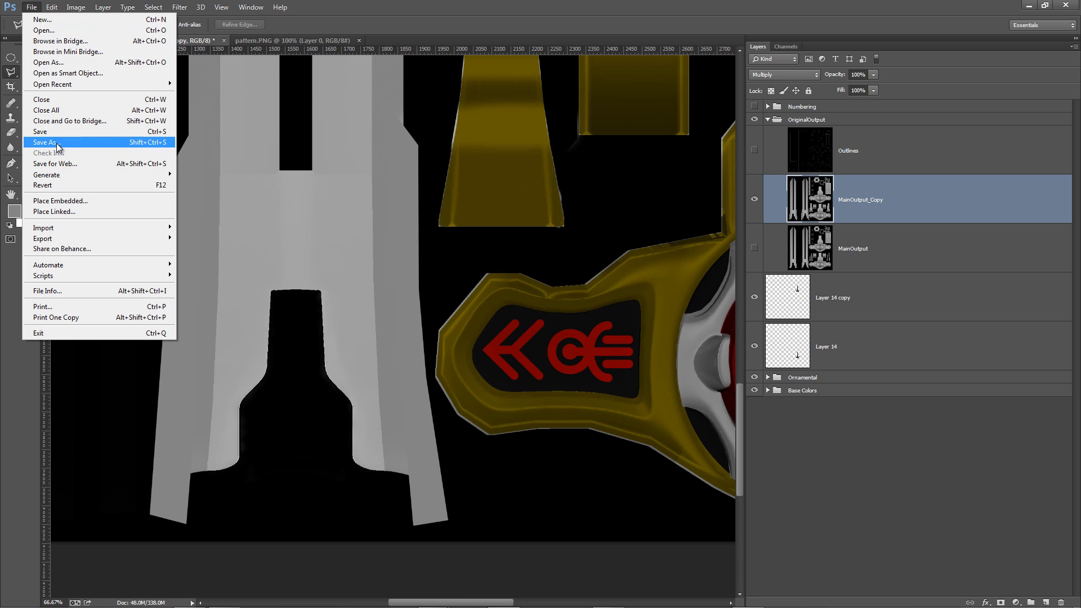
{"action": "left_click", "coordinate": [59, 144]}
{"action": "left_click", "coordinate": [242, 488]}
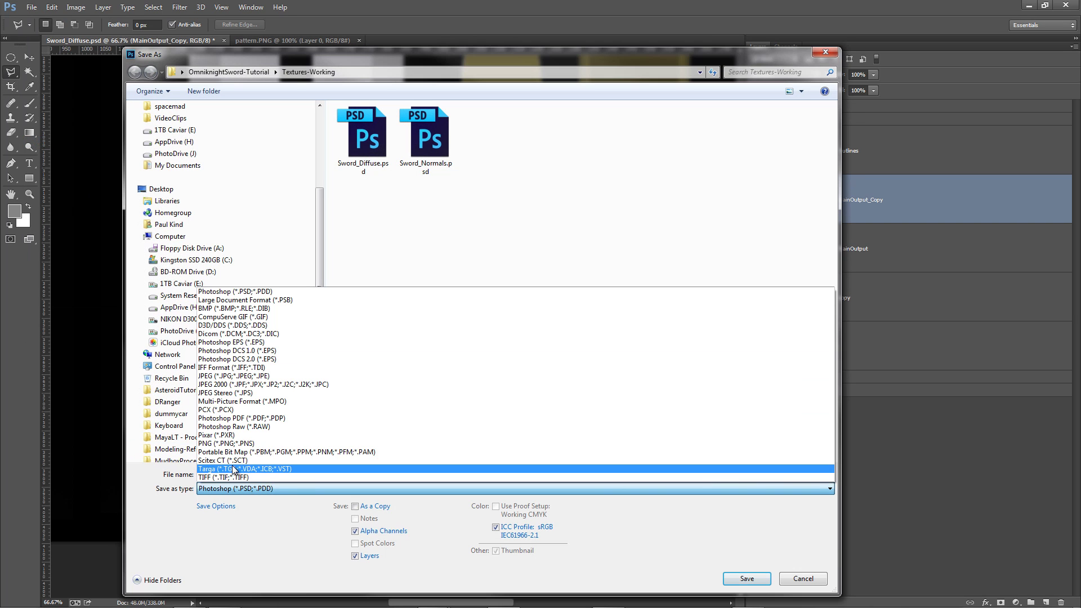
{"action": "left_click", "coordinate": [234, 469]}
{"action": "left_click", "coordinate": [749, 578]}
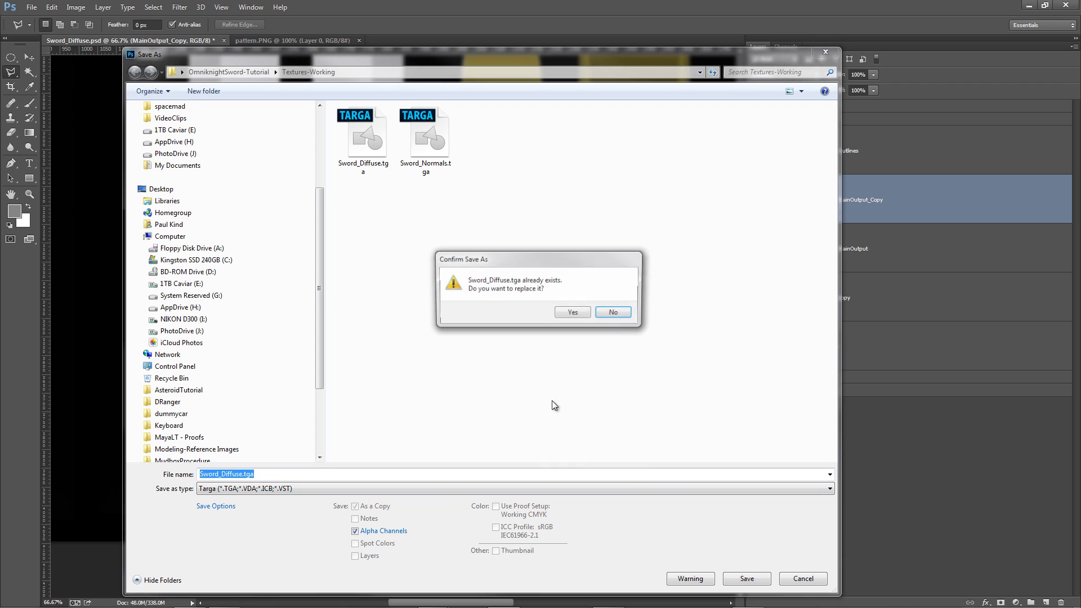
{"action": "left_click", "coordinate": [573, 312]}
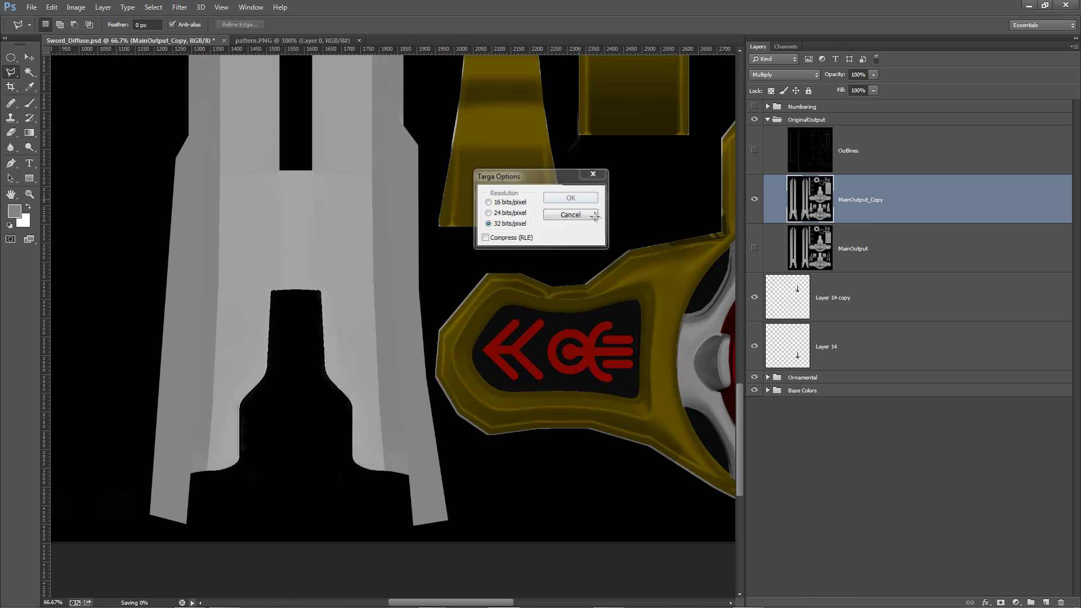
{"action": "left_click", "coordinate": [595, 216]}
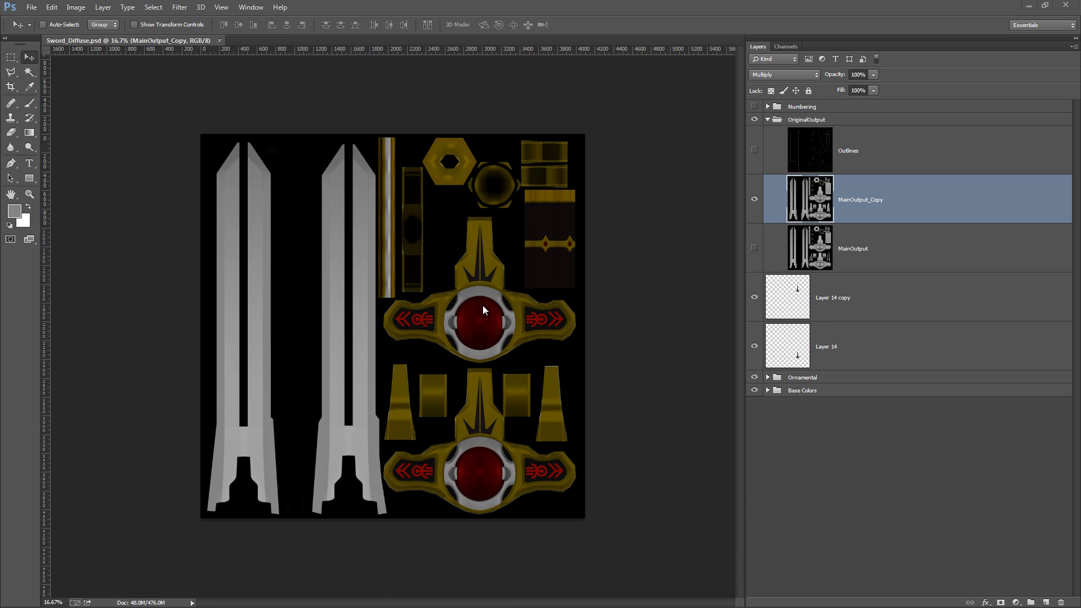
Zoom in on the guard artwork to 25% and expand the Base Colors and Ornamental layer groups
{"action": "left_click", "coordinate": [25, 194]}
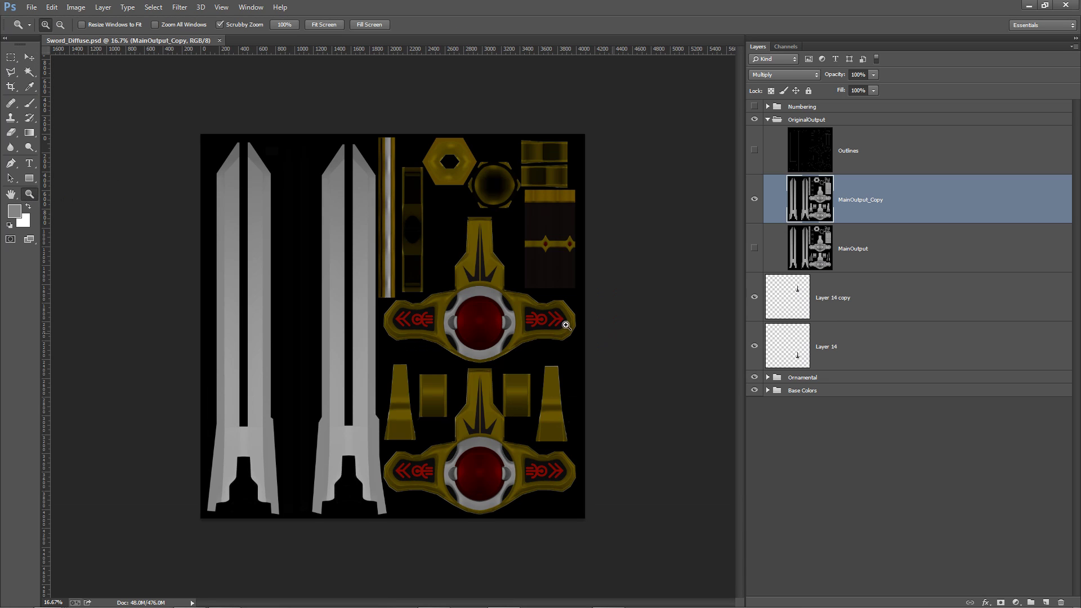
{"action": "left_click", "coordinate": [536, 320]}
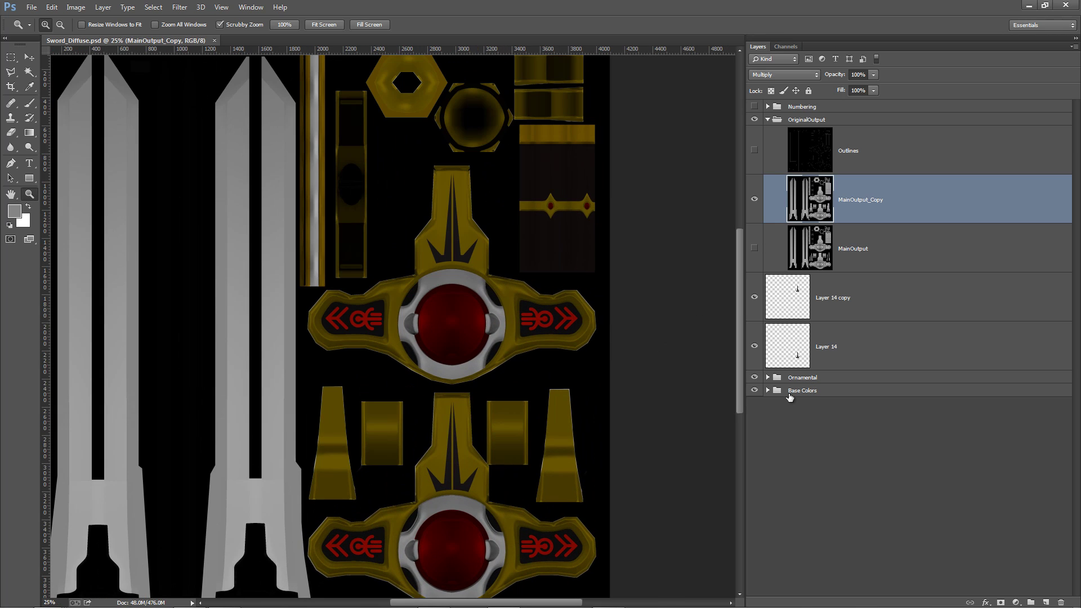
{"action": "left_click", "coordinate": [767, 391]}
{"action": "scroll", "coordinate": [881, 393], "scroll_direction": "down", "scroll_amount": 3}
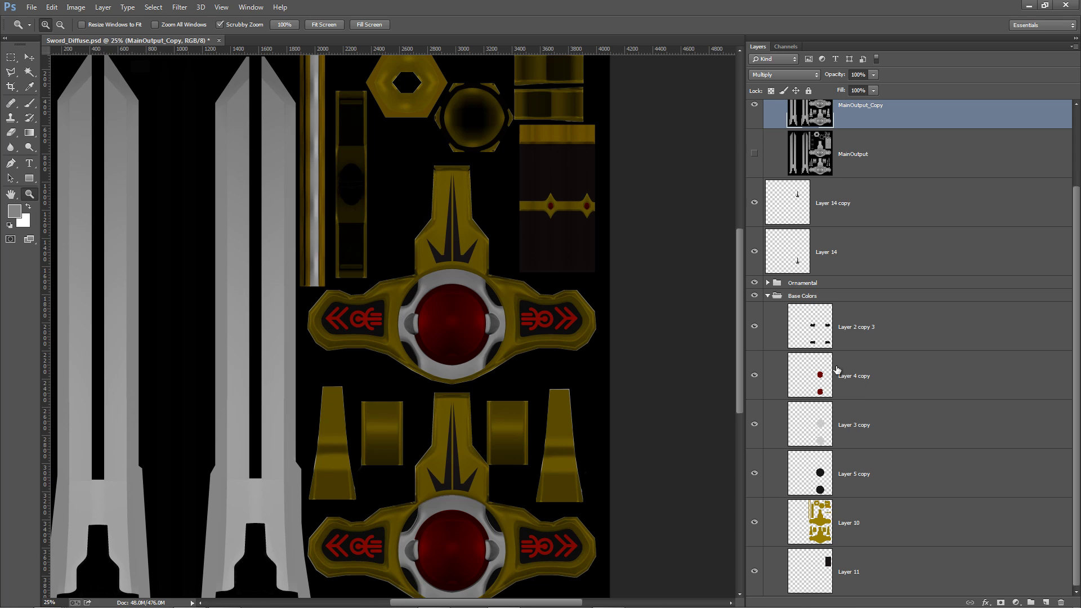
{"action": "left_click", "coordinate": [767, 283]}
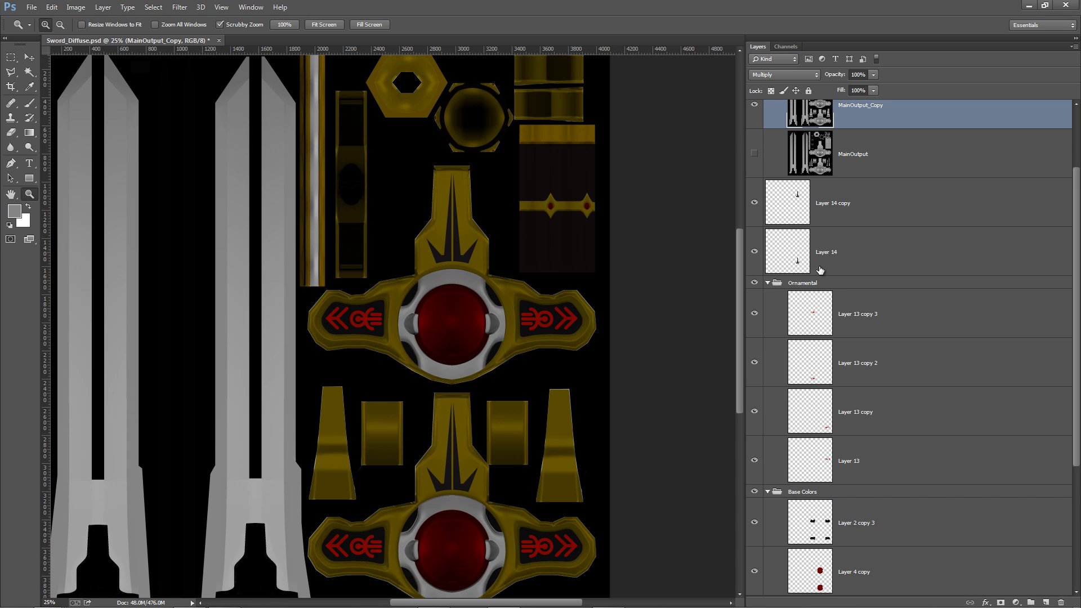
{"action": "scroll", "coordinate": [839, 248], "scroll_direction": "down", "scroll_amount": 2}
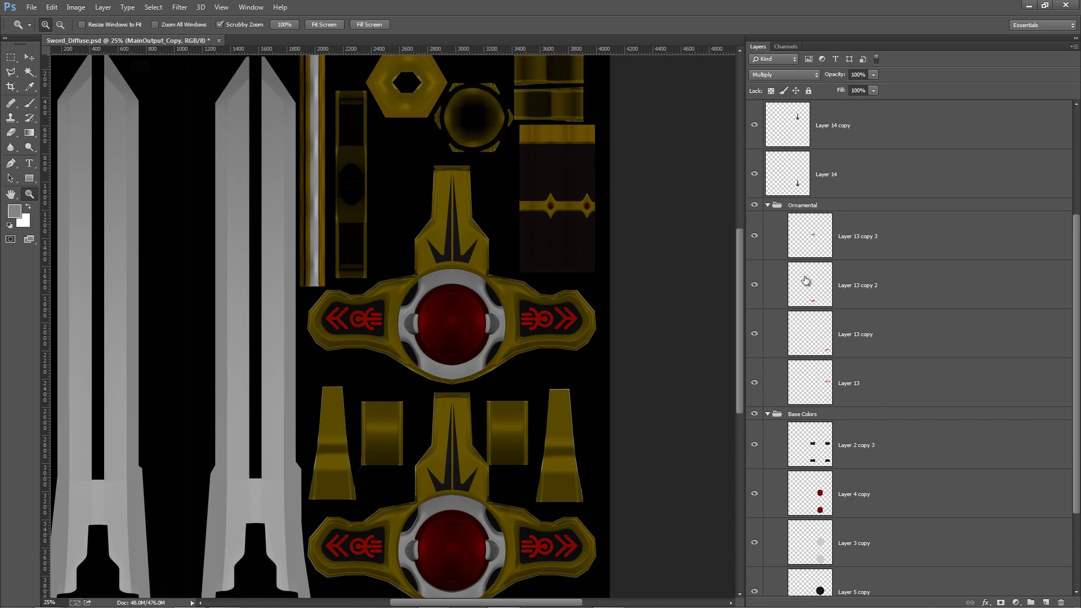
Move Layer 14 copy and Layer 14 into the Ornamental group below Layer 13, then select Layer 13 copy 3
{"action": "left_click", "coordinate": [861, 241]}
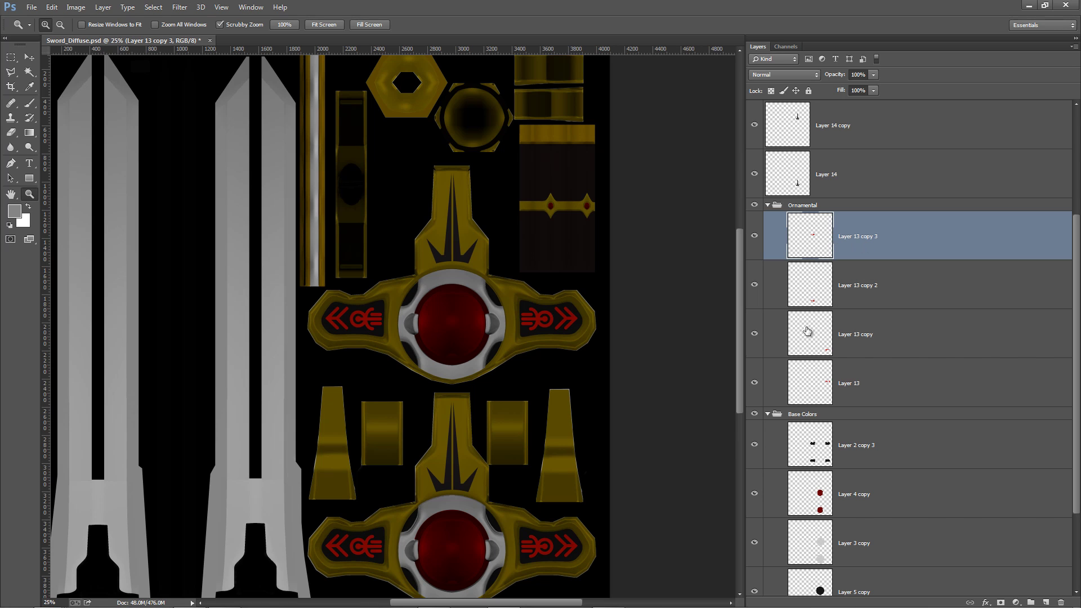
{"action": "left_click", "coordinate": [830, 135]}
{"action": "left_click", "coordinate": [826, 174], "text": "shift"}
{"action": "left_click_drag", "start_coordinate": [827, 175], "coordinate": [801, 209]}
{"action": "left_click", "coordinate": [876, 142]}
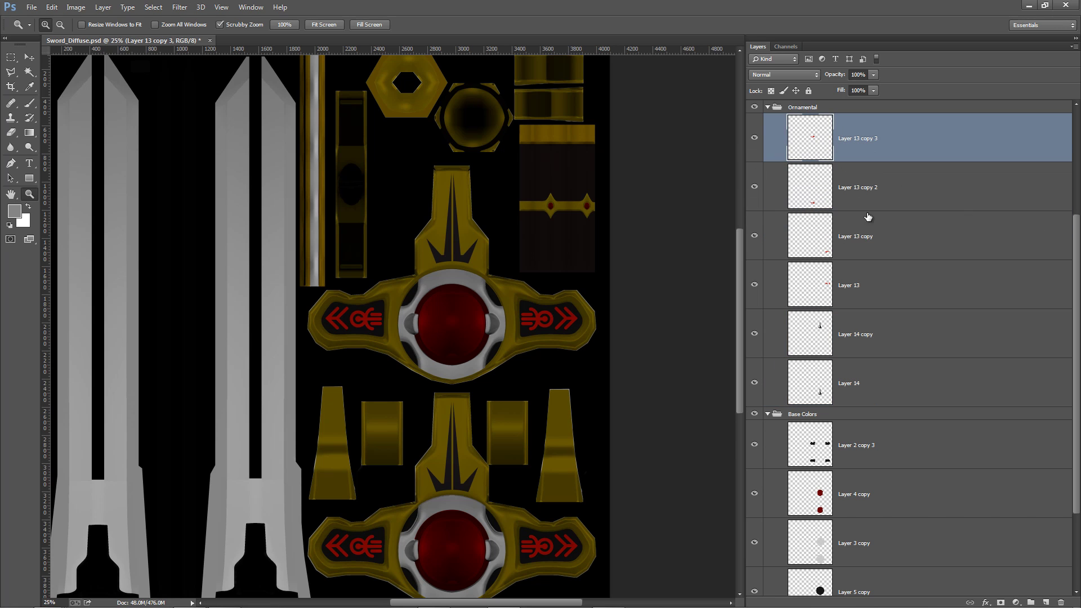
Merge Layer 13 copy 3, Layer 13 copy 2, Layer 13 copy and Layer 13 in the Ornamental group into one layer
{"action": "left_click", "coordinate": [846, 286], "text": "shift"}
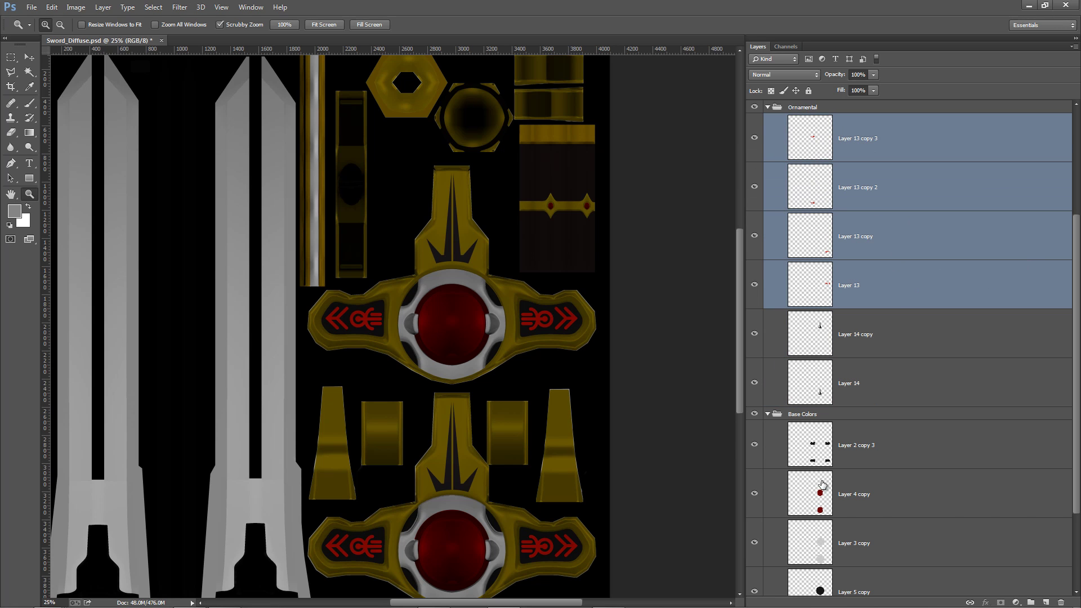
{"action": "right_click", "coordinate": [874, 195]}
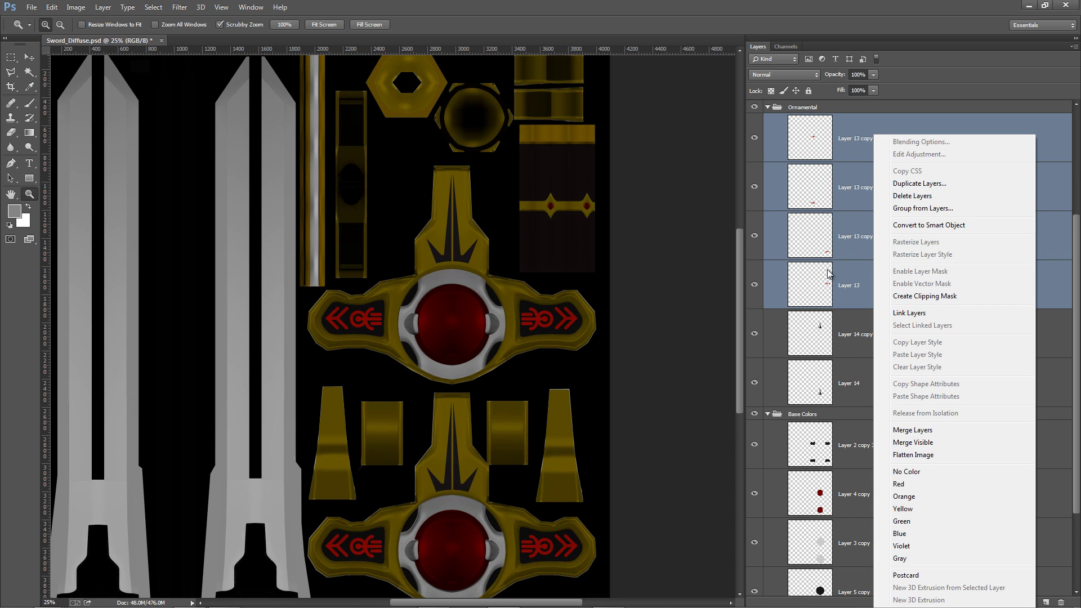
{"action": "left_click", "coordinate": [928, 429]}
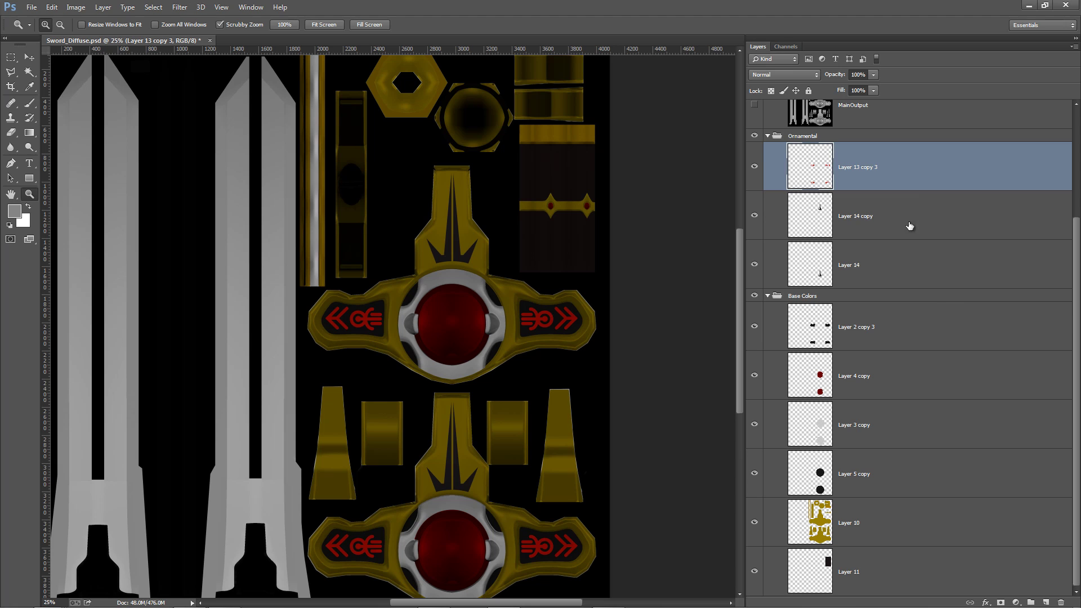
Merge Layer 14 copy and Layer 14 in the Ornamental group into one layer
{"action": "left_click", "coordinate": [848, 220]}
{"action": "left_click", "coordinate": [889, 276], "text": "shift"}
{"action": "right_click", "coordinate": [874, 220]}
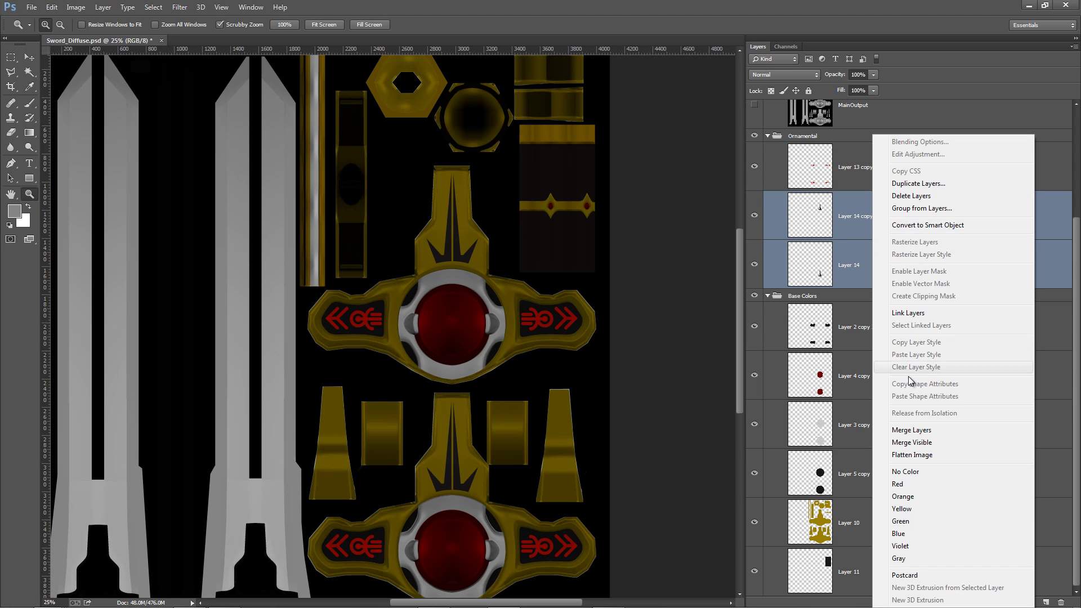
{"action": "left_click", "coordinate": [915, 434]}
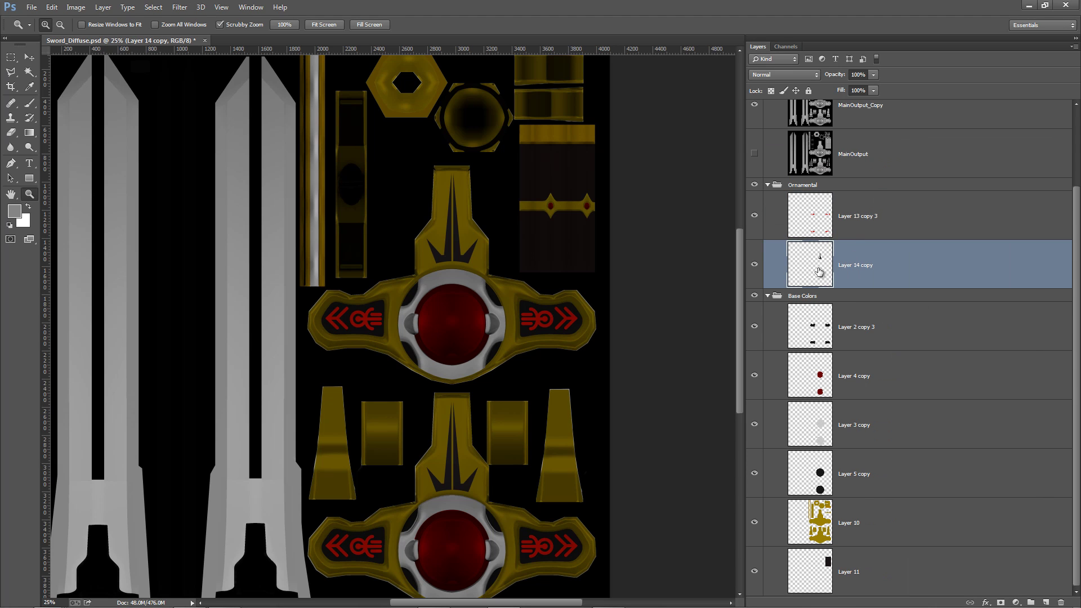
Try moving the merged black guard ornaments and the merged red symbols on the canvas, undoing each move
{"action": "key", "text": "v"}
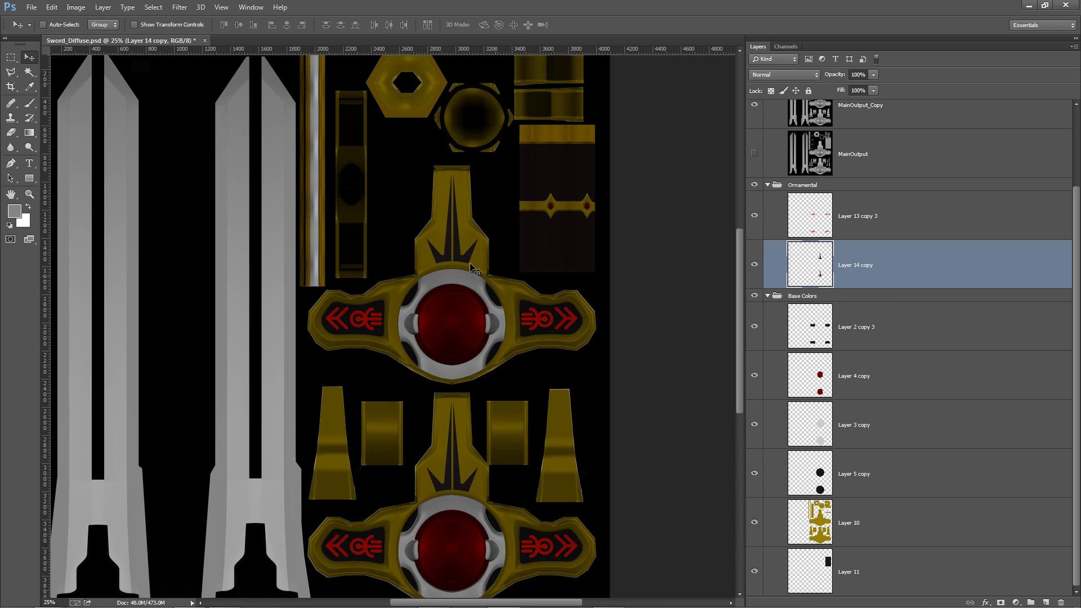
{"action": "left_click_drag", "start_coordinate": [477, 269], "coordinate": [426, 246]}
{"action": "key", "text": "ctrl+z"}
{"action": "left_click", "coordinate": [861, 229]}
{"action": "left_click_drag", "start_coordinate": [574, 254], "coordinate": [554, 270]}
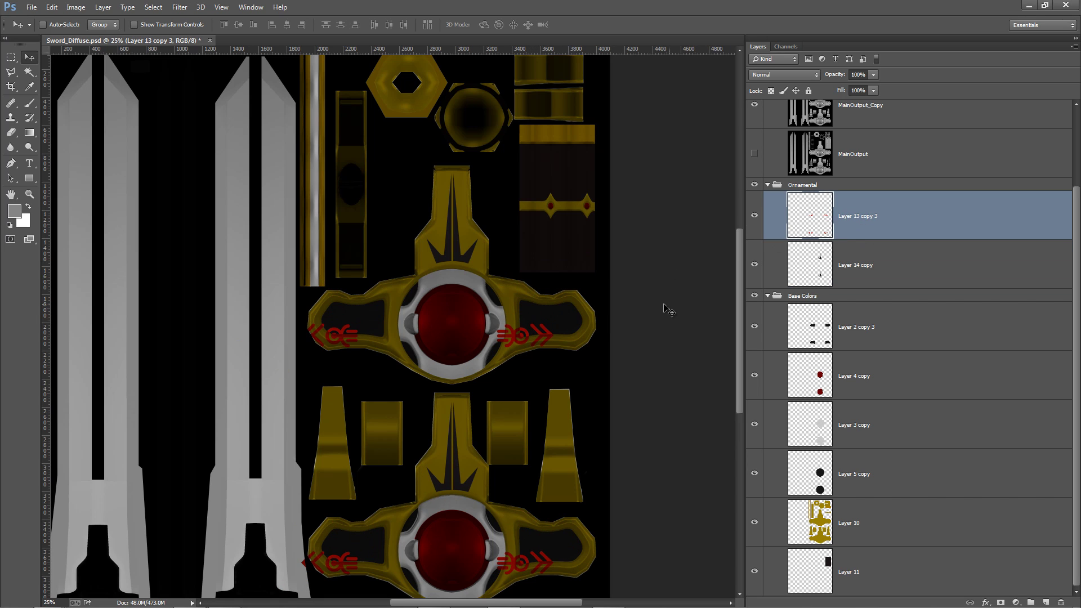
{"action": "key", "text": "ctrl+z"}
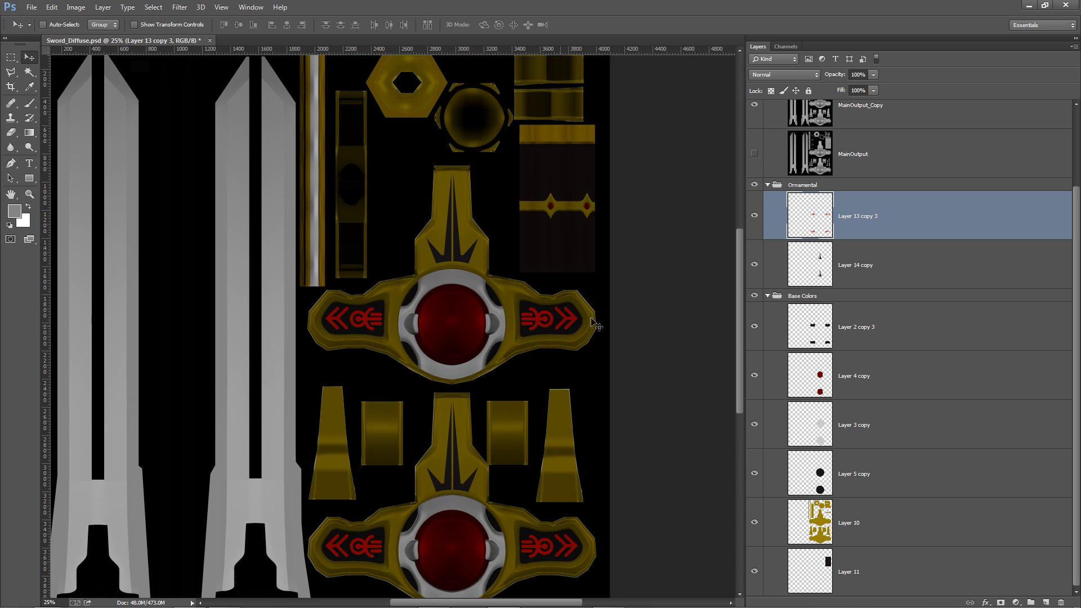
Add an Inner Bevel to the red symbols on Layer 13 copy 3 and slightly increase the bevel size
{"action": "right_click", "coordinate": [823, 224]}
{"action": "left_click", "coordinate": [872, 228]}
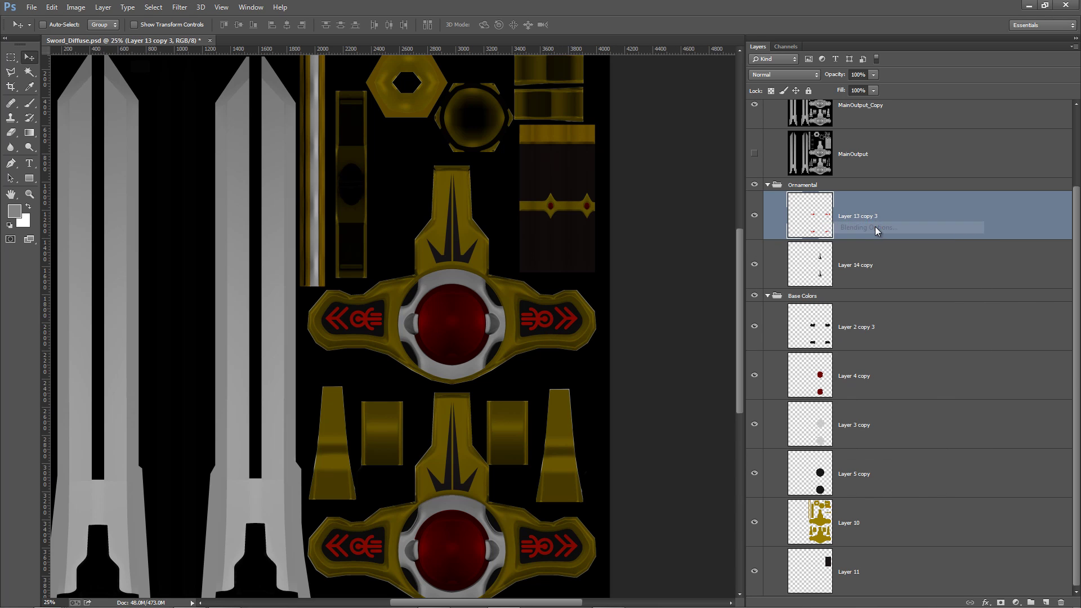
{"action": "left_click", "coordinate": [788, 178]}
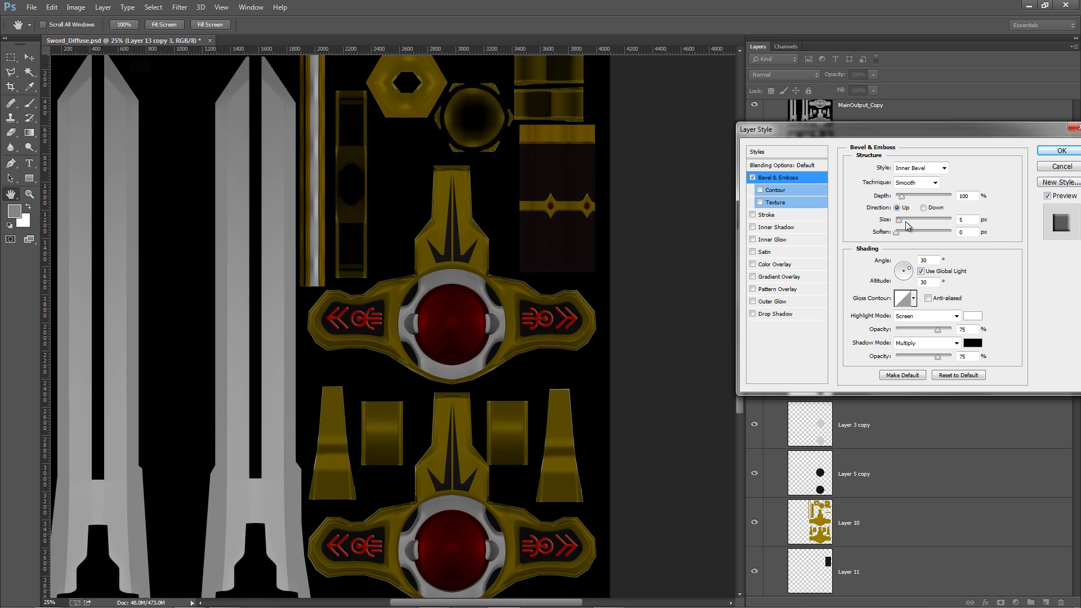
{"action": "left_click_drag", "start_coordinate": [900, 220], "coordinate": [904, 222]}
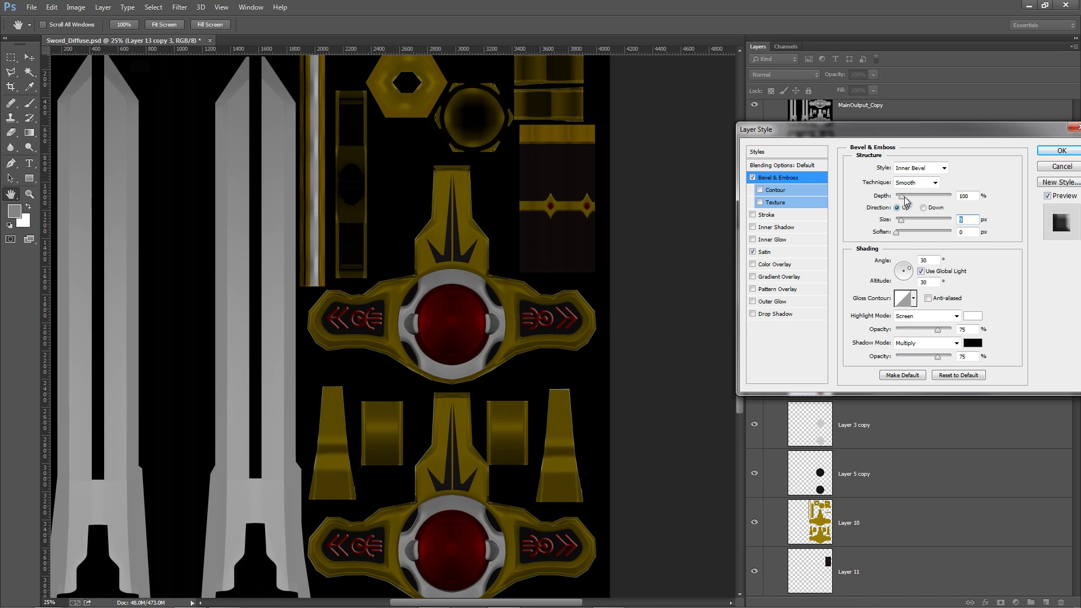
Add a Satin effect to the red symbols and adjust its size and distance
{"action": "left_click", "coordinate": [766, 253]}
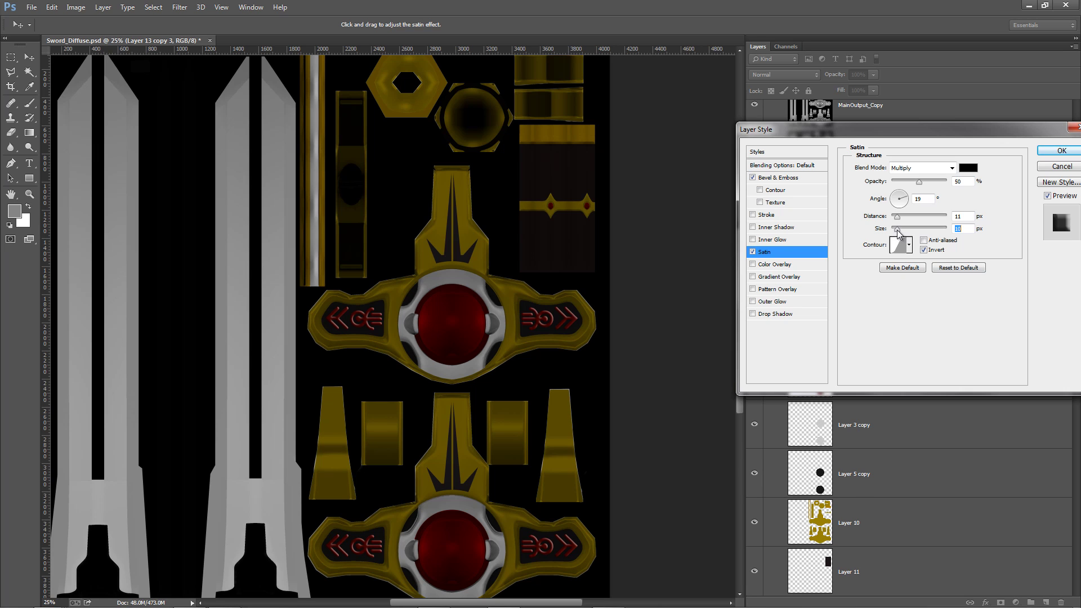
{"action": "mouse_move", "coordinate": [897, 231]}
{"action": "left_mouse_down"}
{"action": "mouse_move", "coordinate": [906, 230]}
{"action": "mouse_move", "coordinate": [887, 231]}
{"action": "mouse_move", "coordinate": [899, 231]}
{"action": "left_mouse_up"}
{"action": "left_click_drag", "start_coordinate": [897, 217], "coordinate": [896, 221]}
Add a Color Overlay of ff0000 in Normal mode at 100% opacity to the red symbols and apply the layer style
{"action": "left_click", "coordinate": [782, 266]}
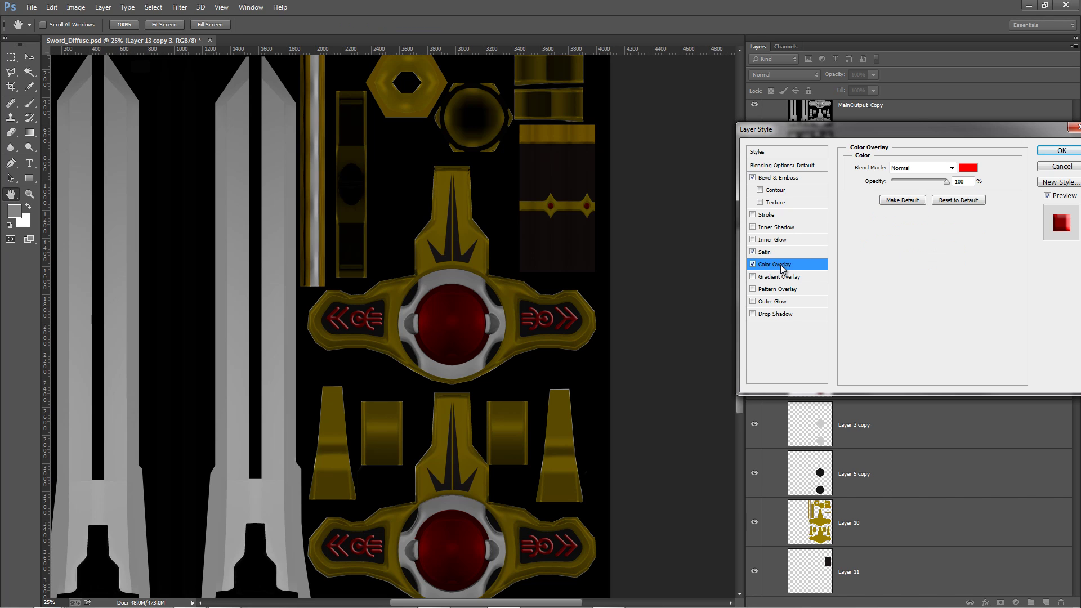
{"action": "left_click", "coordinate": [969, 168]}
{"action": "left_click_drag", "start_coordinate": [729, 251], "coordinate": [753, 245]}
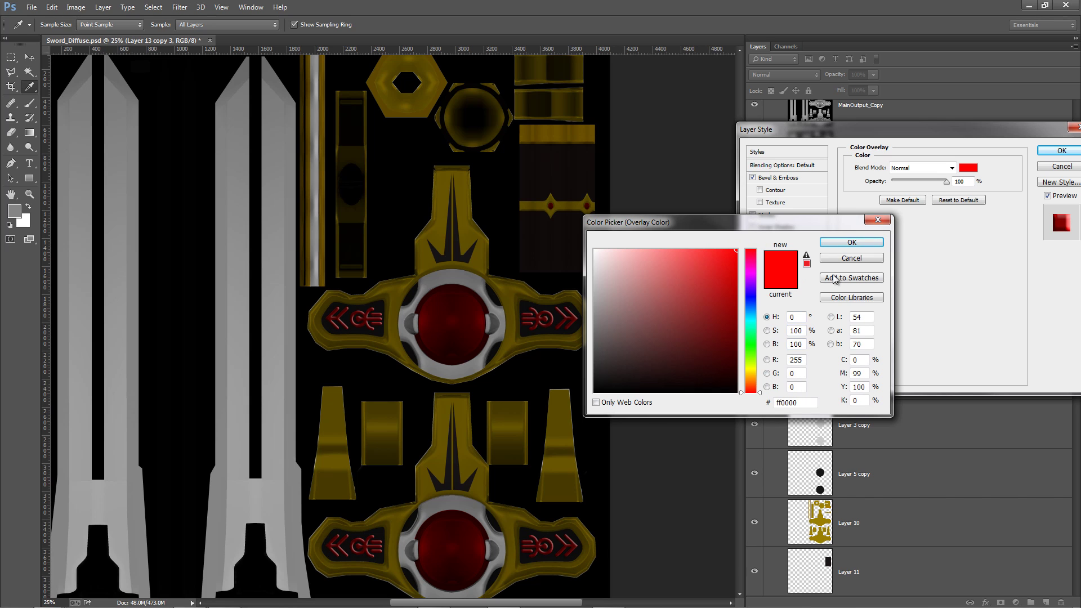
{"action": "left_click", "coordinate": [844, 246]}
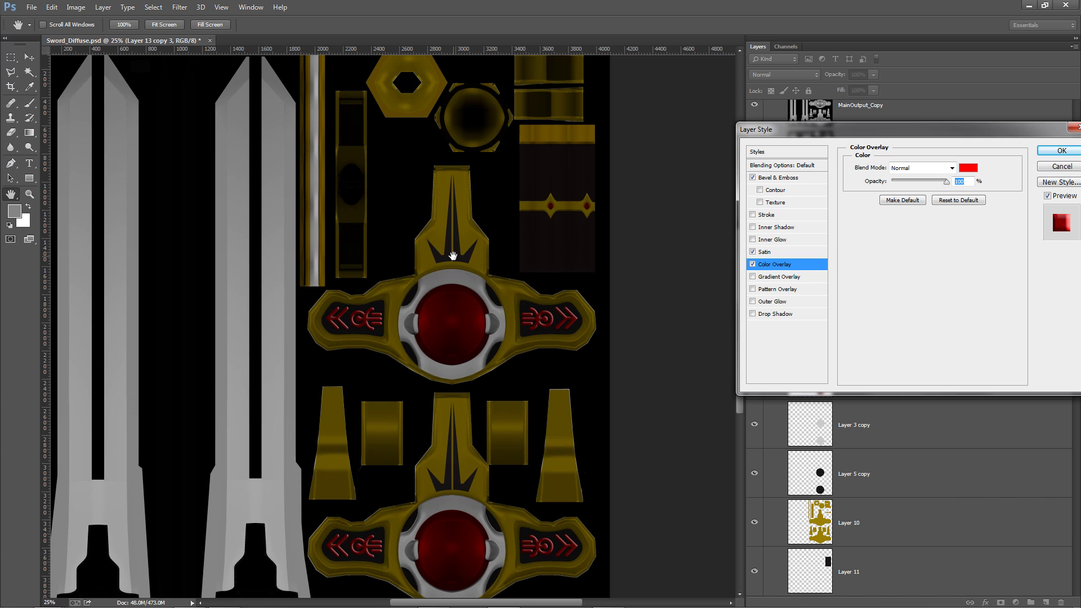
{"action": "left_click", "coordinate": [1061, 150]}
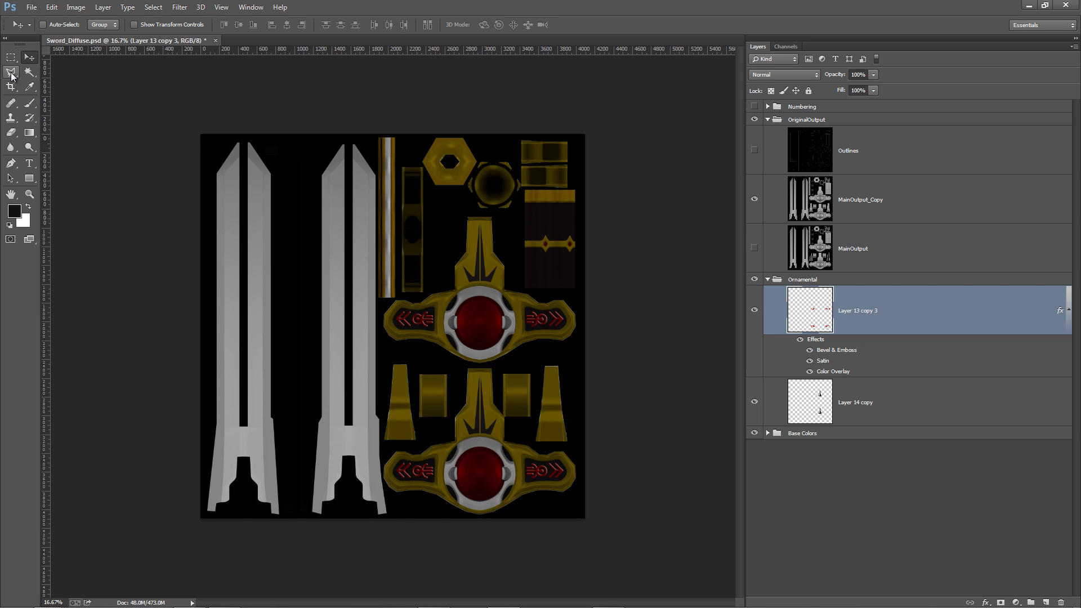
On Layer 14 copy, outline a long, narrow ornament with pointed ends along the right half of the second blade using the Polygonal Lasso
{"action": "left_click", "coordinate": [819, 401]}
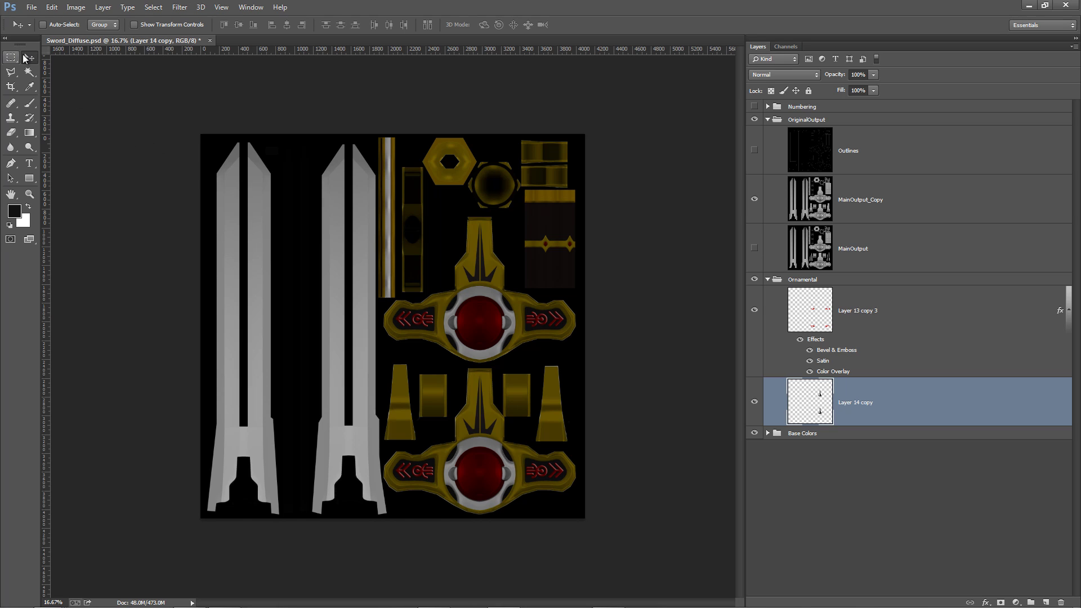
{"action": "left_click", "coordinate": [15, 74]}
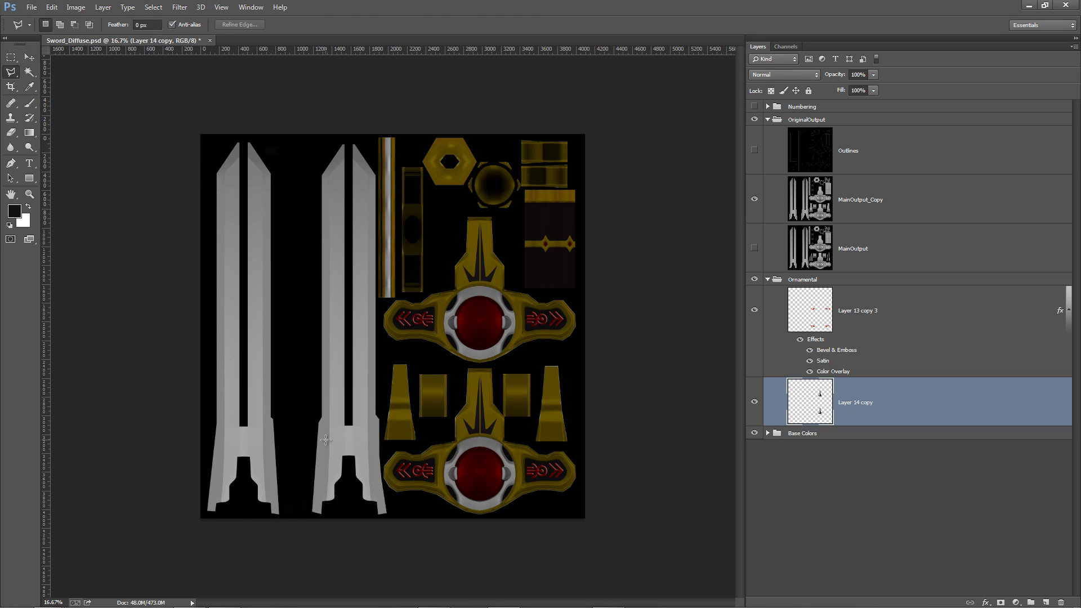
{"action": "left_click", "coordinate": [356, 427]}
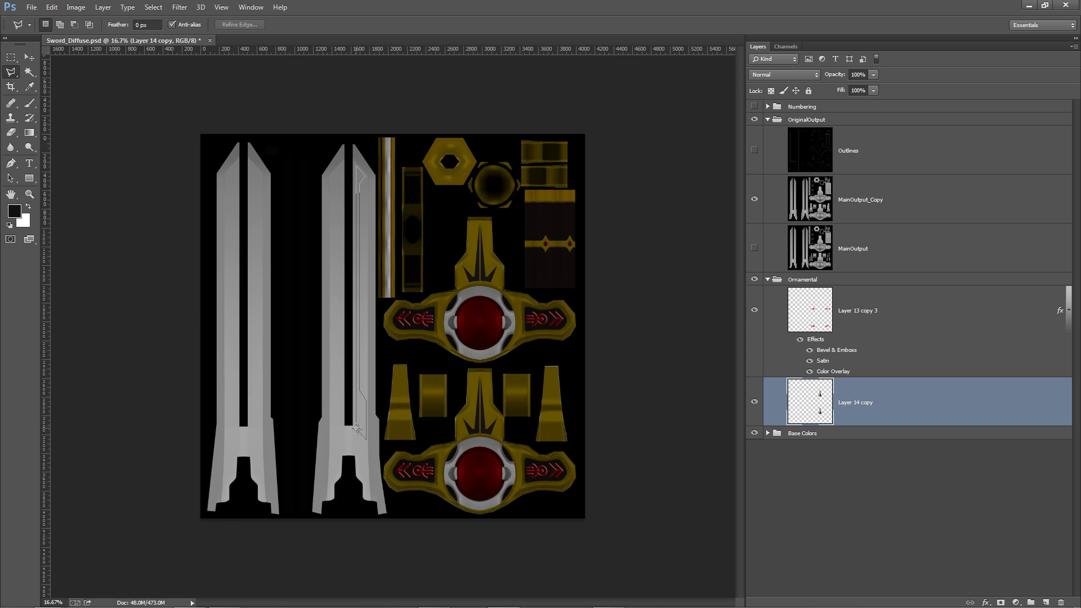
{"action": "double_click", "coordinate": [365, 439]}
Subtract a thin sliver from the slanted upper edge of the ornament selection with the Polygonal Lasso
{"action": "left_click", "coordinate": [31, 197]}
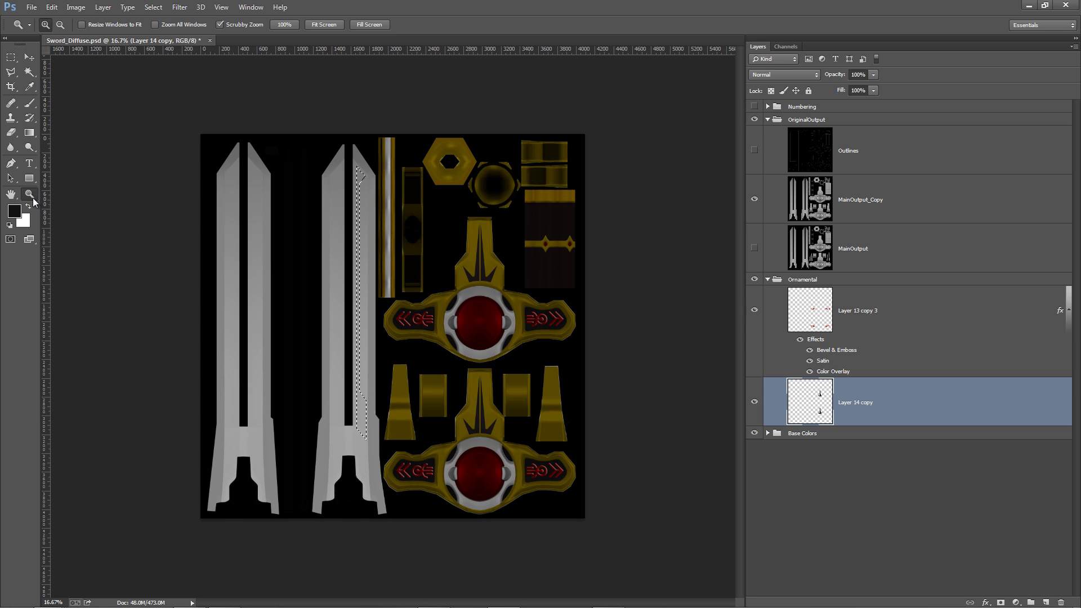
{"action": "left_click", "coordinate": [378, 181]}
{"action": "left_click", "coordinate": [352, 164]}
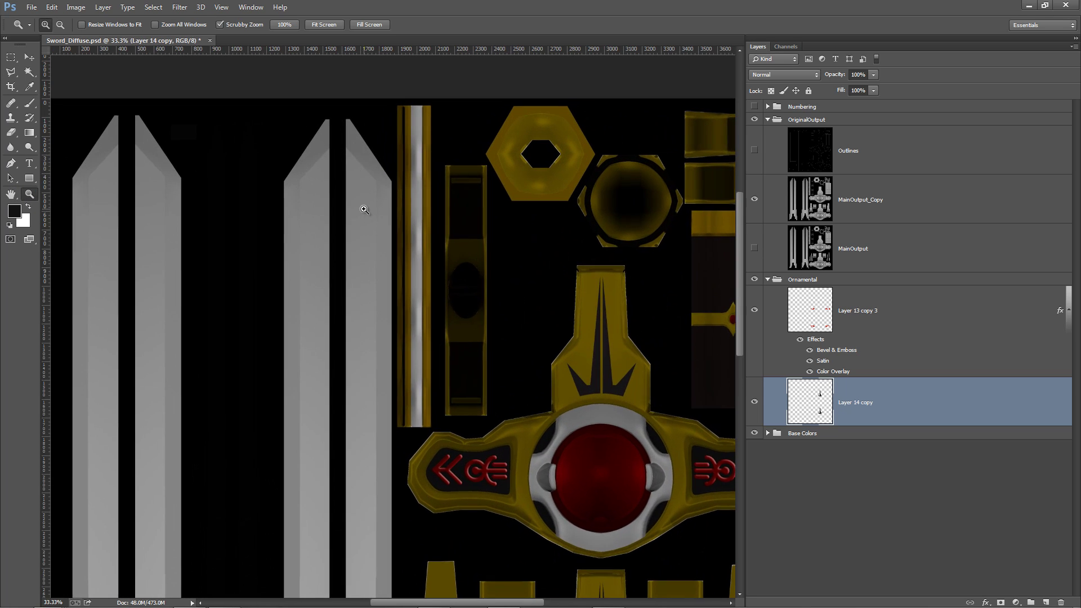
{"action": "left_click", "coordinate": [362, 180]}
{"action": "left_click", "coordinate": [367, 176]}
{"action": "left_click", "coordinate": [367, 176]}
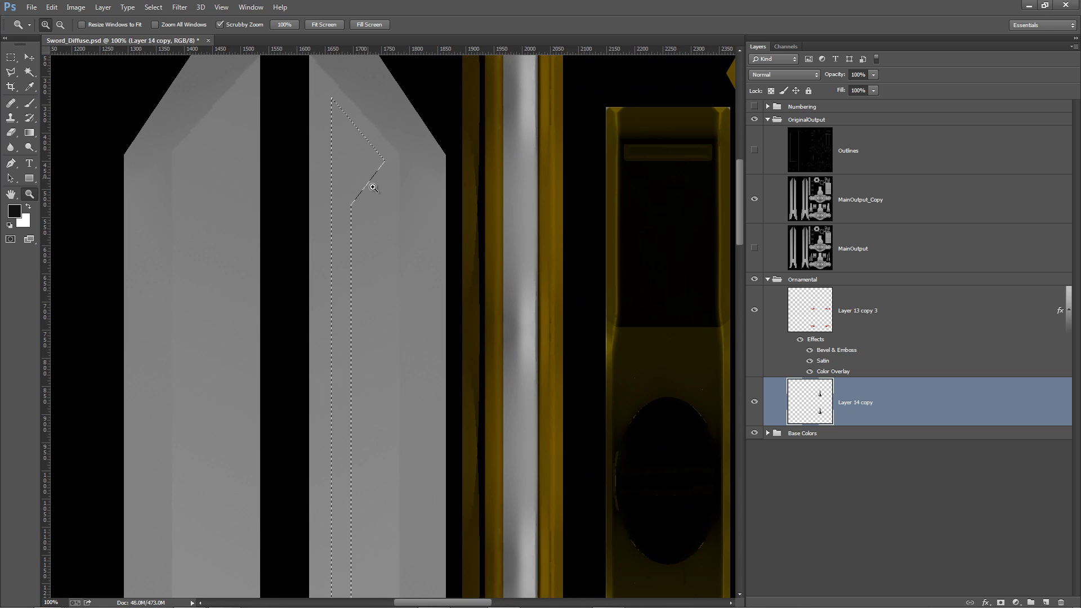
{"action": "left_click", "coordinate": [349, 160]}
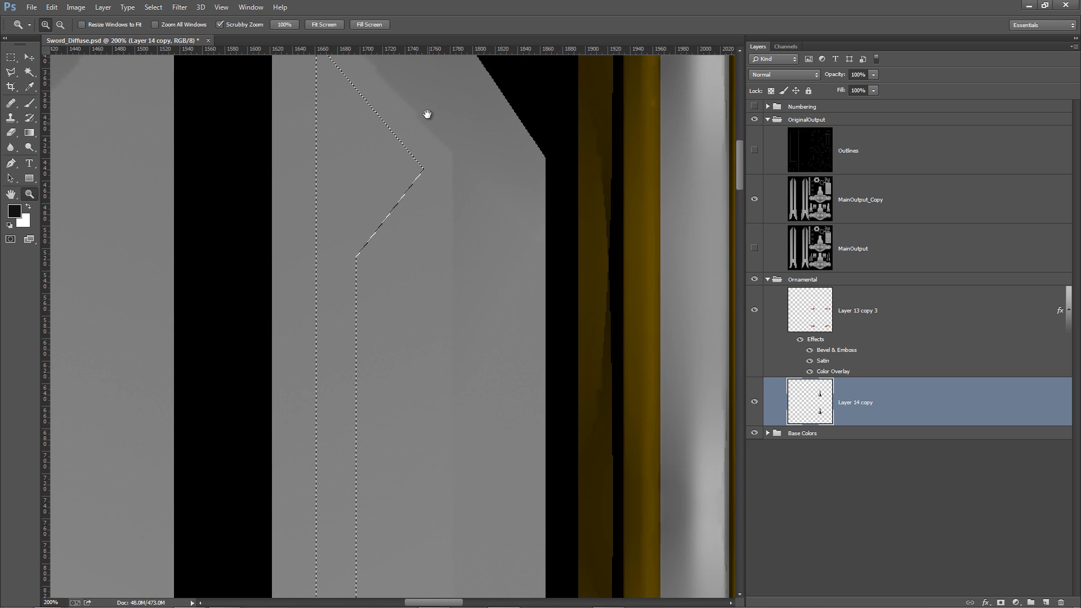
{"action": "left_click_drag", "start_coordinate": [428, 113], "coordinate": [434, 218]}
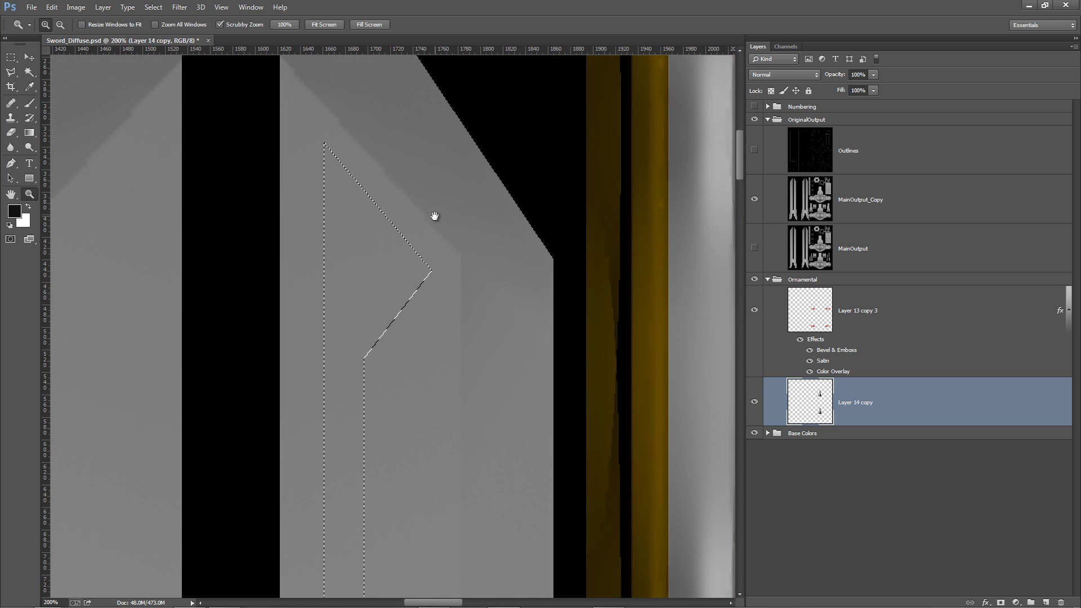
{"action": "left_click", "coordinate": [11, 72]}
{"action": "left_click_drag", "start_coordinate": [303, 129], "coordinate": [406, 153]}
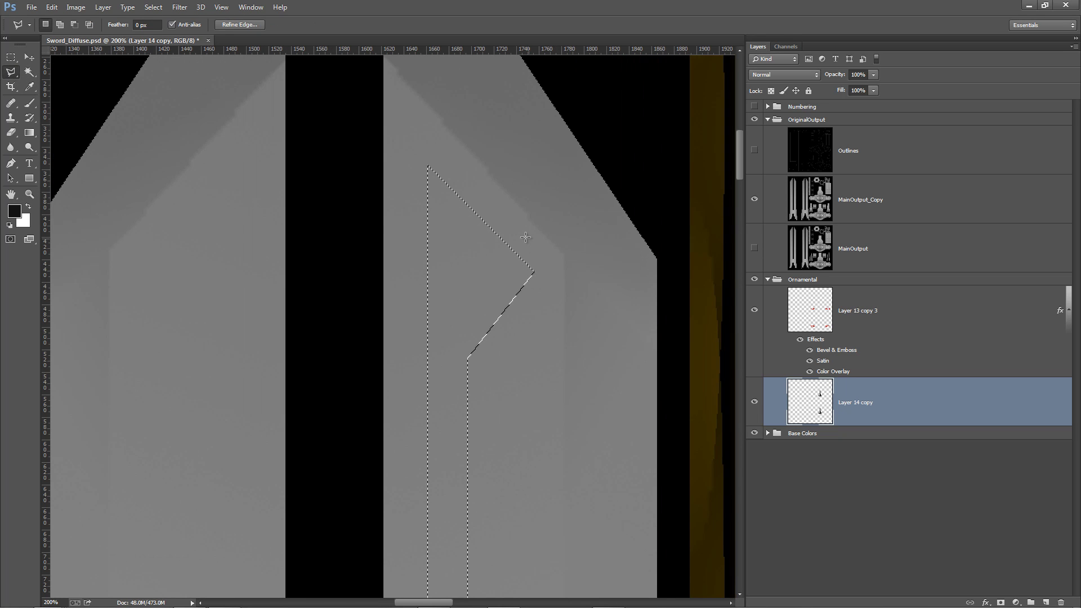
{"action": "key", "text": "alt"}
{"action": "left_click", "coordinate": [553, 236]}
{"action": "double_click", "coordinate": [479, 98]}
Fill the ornament selection with Black in Normal mode at 100% opacity
{"action": "left_click", "coordinate": [52, 6]}
{"action": "left_click", "coordinate": [59, 168]}
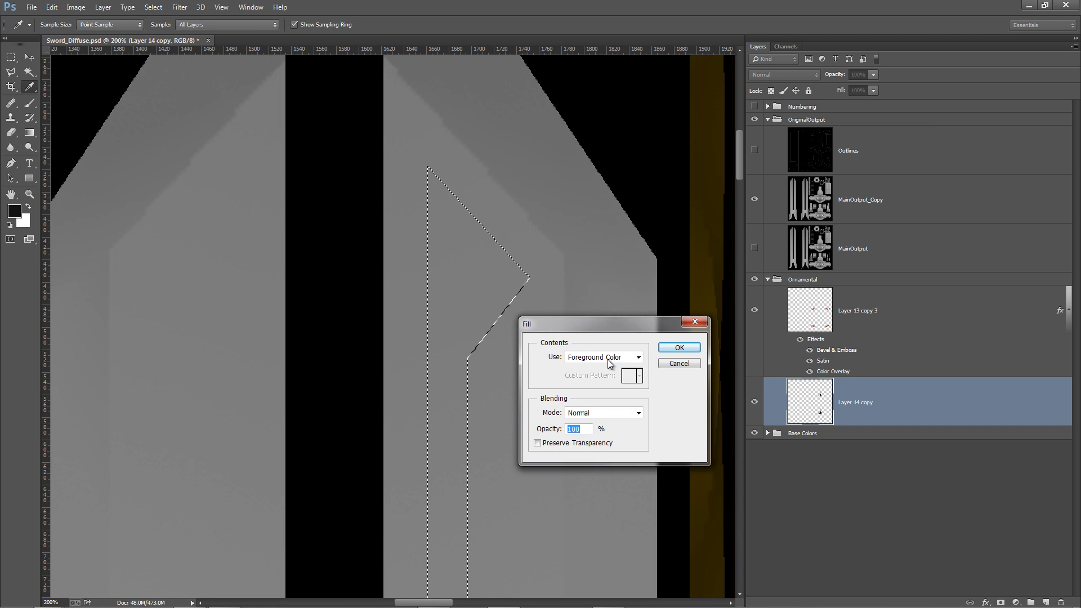
{"action": "left_click", "coordinate": [619, 357]}
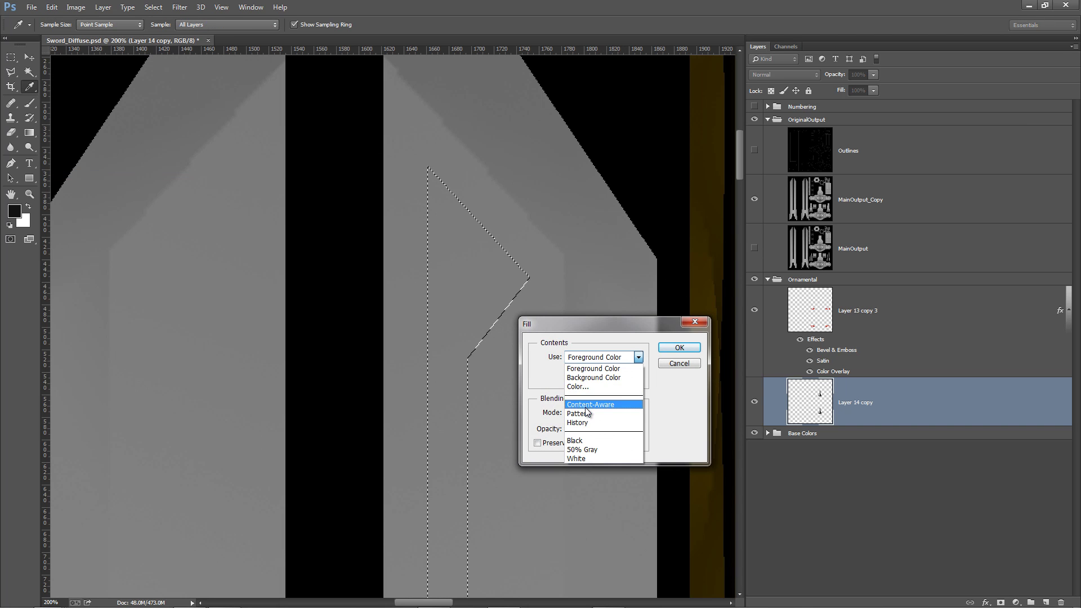
{"action": "left_click", "coordinate": [585, 440]}
{"action": "left_click", "coordinate": [678, 348]}
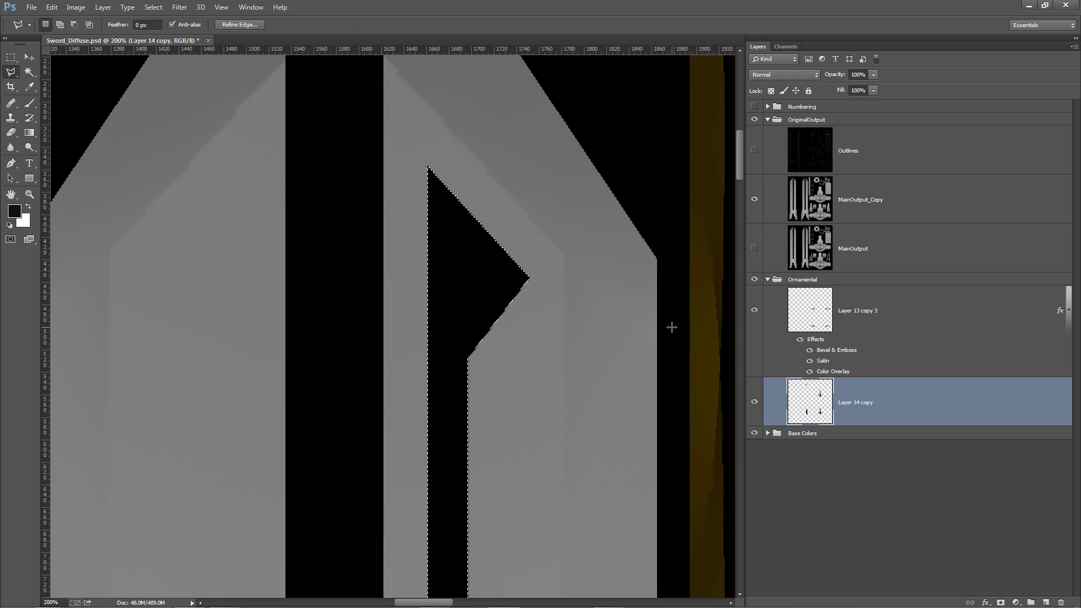
Reselect the black blade ornament with a rectangular marquee and shift it closer to the blade's inner edge
{"action": "left_click", "coordinate": [29, 193]}
{"action": "key", "text": "ctrl+d"}
{"action": "left_click", "coordinate": [497, 286], "text": "alt"}
{"action": "left_click", "coordinate": [497, 286], "text": "alt"}
{"action": "left_click", "coordinate": [495, 283], "text": "alt"}
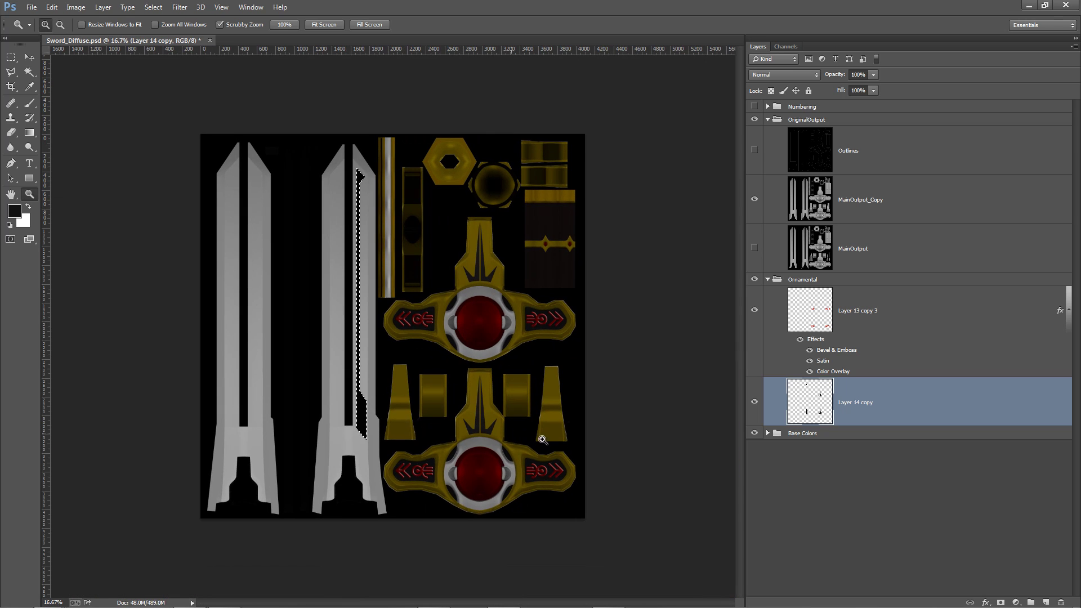
{"action": "left_click", "coordinate": [11, 57]}
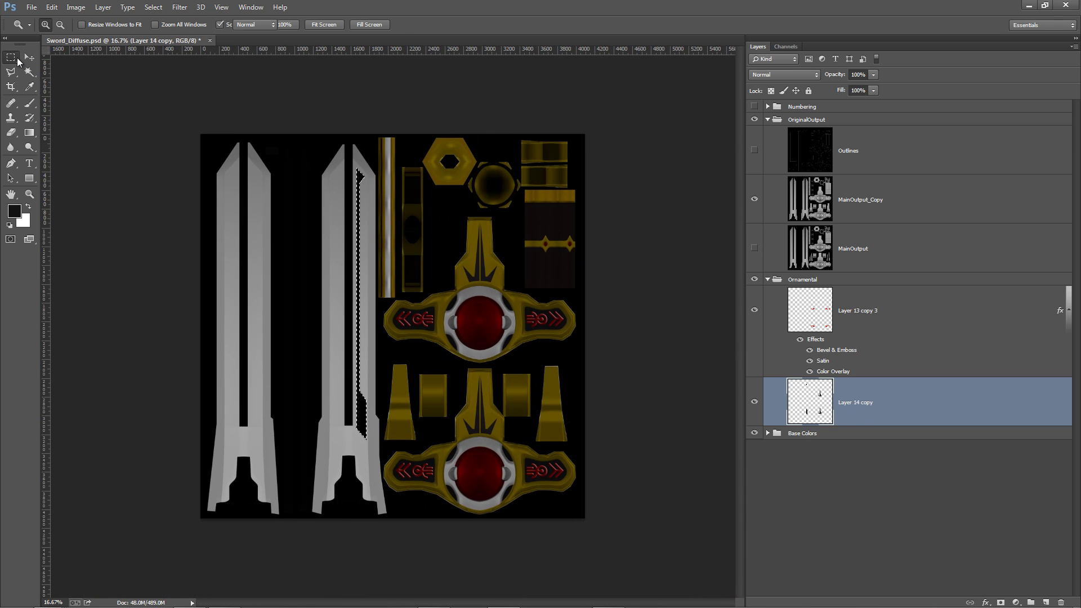
{"action": "key", "text": "ctrl+d"}
{"action": "left_click_drag", "start_coordinate": [339, 156], "coordinate": [373, 462]}
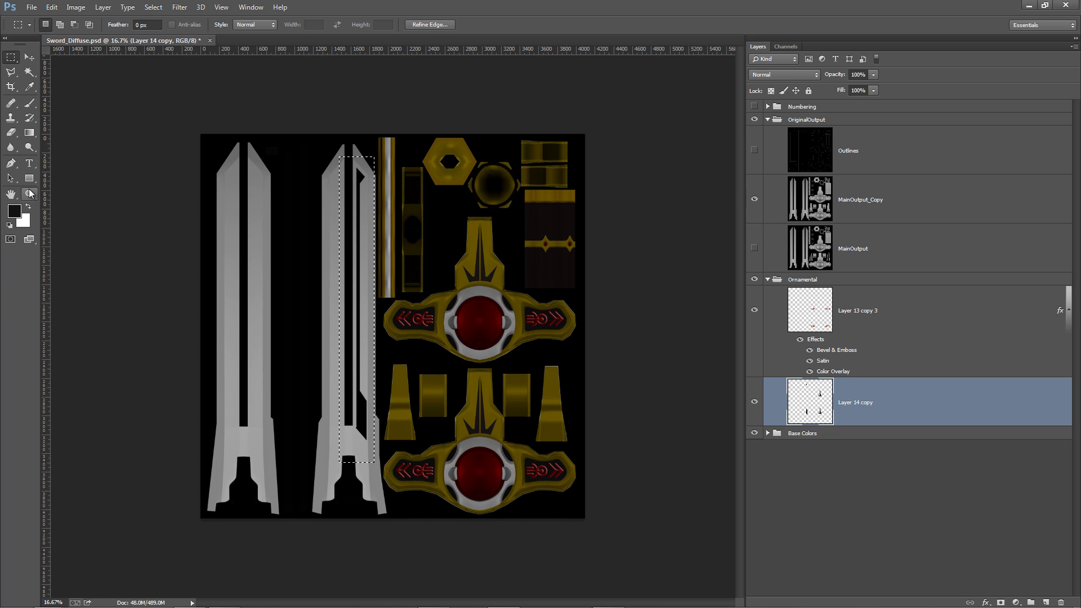
{"action": "left_click", "coordinate": [30, 194]}
{"action": "mouse_move", "coordinate": [355, 193]}
{"action": "left_mouse_down"}
{"action": "mouse_move", "coordinate": [458, 126]}
{"action": "mouse_move", "coordinate": [417, 229]}
{"action": "mouse_move", "coordinate": [361, 203]}
{"action": "left_mouse_up"}
{"action": "key", "text": "v"}
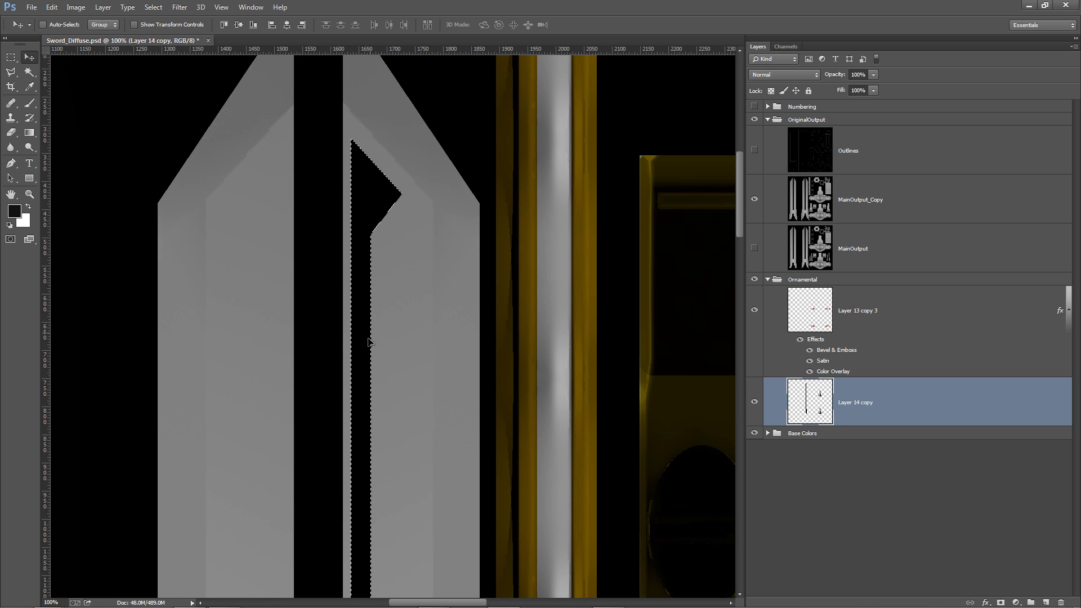
Duplicate the black ornament onto both the right and left halves of the first blade
{"action": "key", "text": "z"}
{"action": "left_click", "coordinate": [389, 288], "text": "alt"}
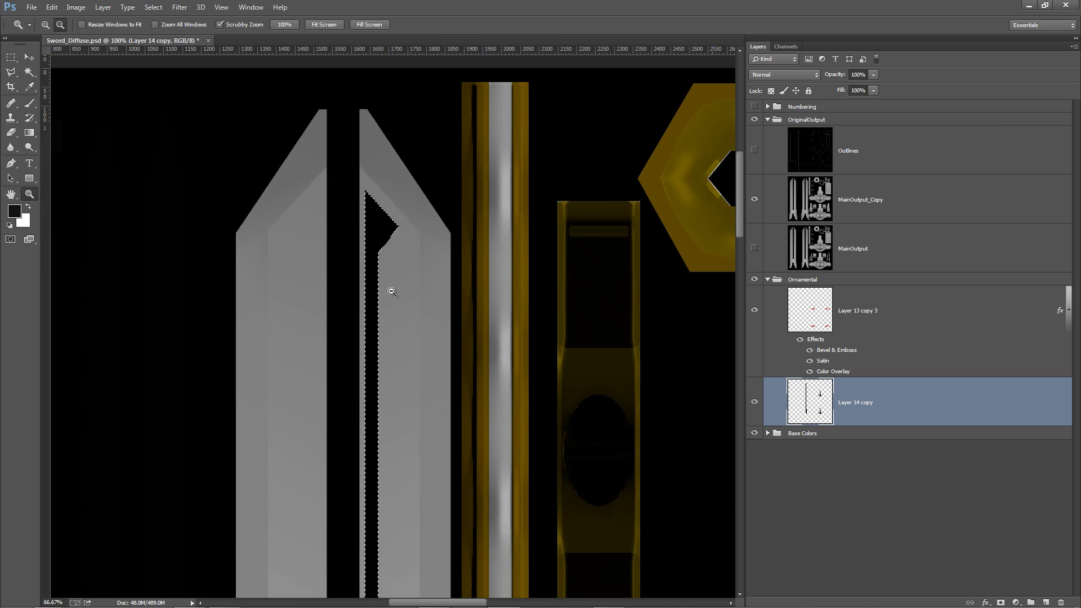
{"action": "left_click", "coordinate": [392, 292], "text": "alt"}
{"action": "left_click", "coordinate": [396, 298], "text": "alt"}
{"action": "left_click", "coordinate": [397, 304], "text": "alt"}
{"action": "left_click_drag", "start_coordinate": [451, 443], "coordinate": [532, 272]}
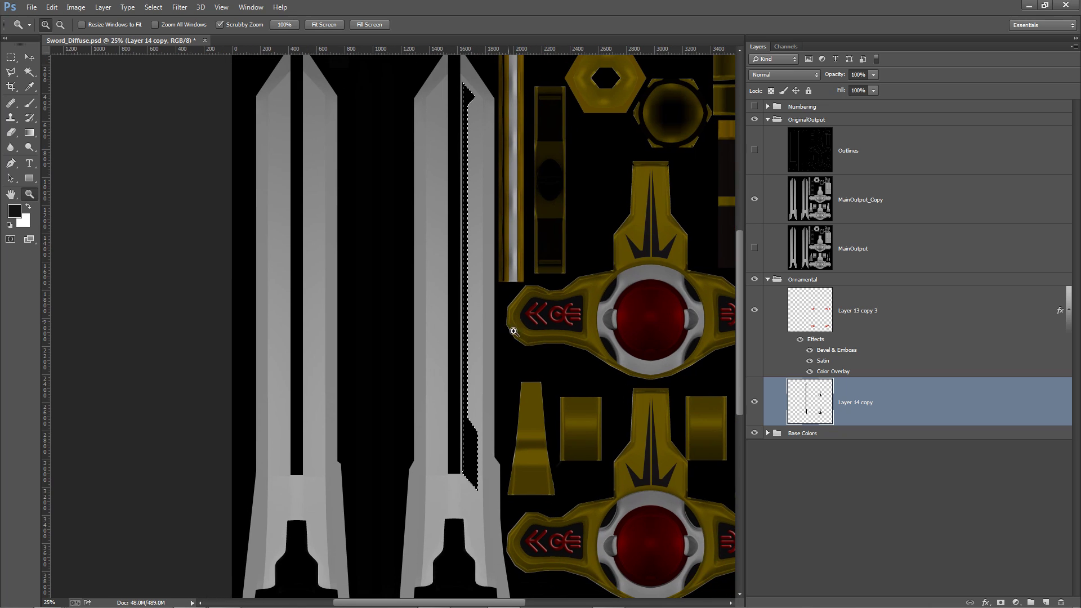
{"action": "left_click", "coordinate": [34, 57]}
{"action": "left_click_drag", "start_coordinate": [467, 194], "coordinate": [292, 223]}
Flip the ornament copy on the first blade's left half horizontally and nudge it against the blade's inner edge
{"action": "left_click", "coordinate": [52, 7]}
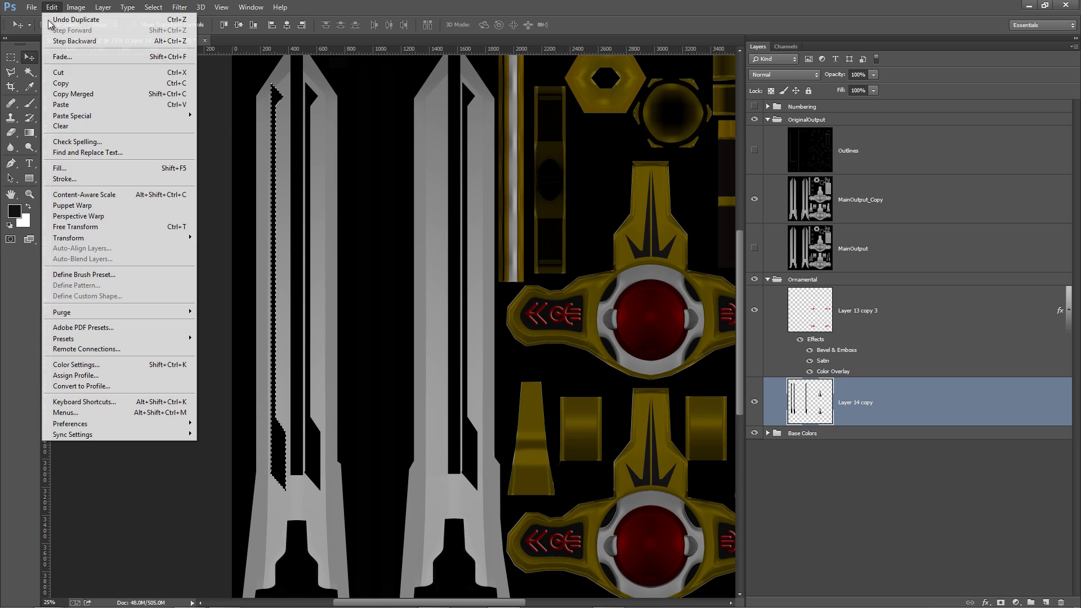
{"action": "mouse_move", "coordinate": [67, 241]}
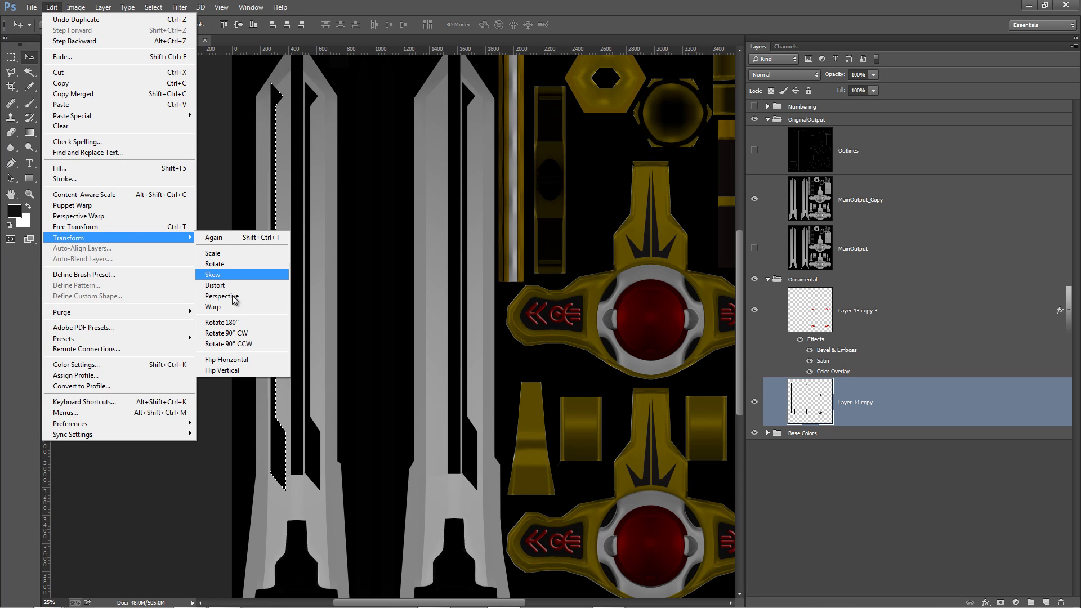
{"action": "left_click", "coordinate": [219, 359]}
{"action": "key", "text": "shift+Right"}
{"action": "key", "text": "shift+Right"}
{"action": "key", "text": "shift+Right"}
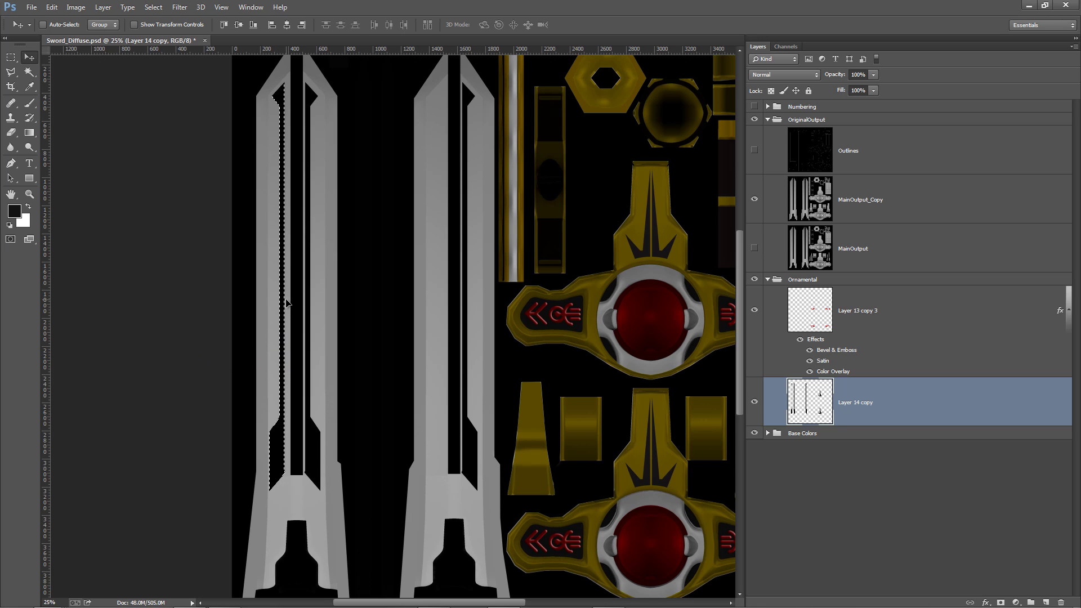
{"action": "key", "text": "shift+Right"}
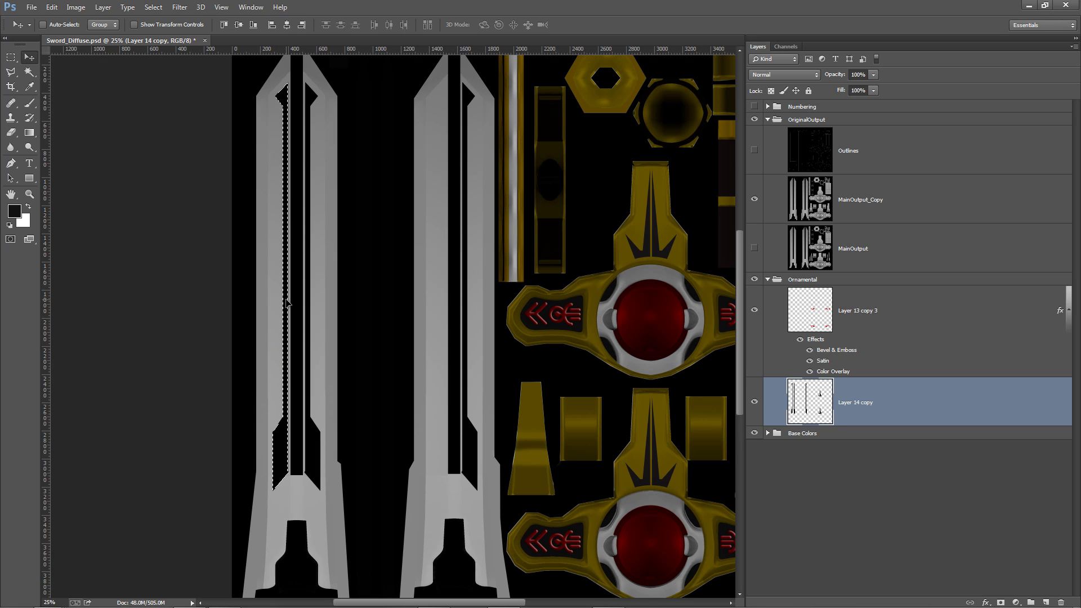
Duplicate the flipped ornament onto the second blade's left half, deselect it, and lower the ornament layer's opacity to 44%
{"action": "left_click_drag", "start_coordinate": [287, 320], "coordinate": [448, 321]}
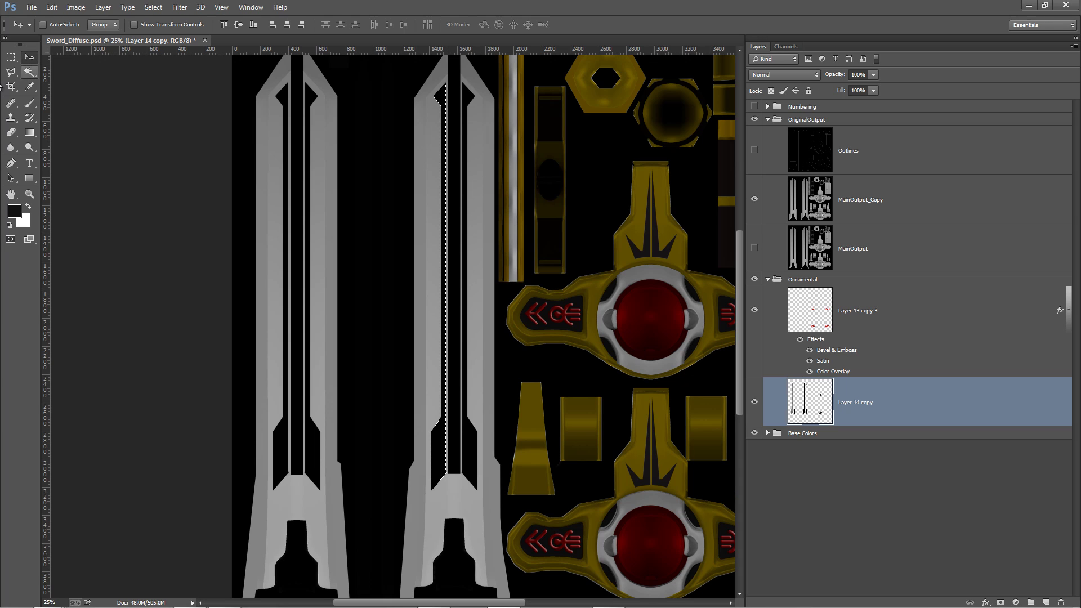
{"action": "left_click", "coordinate": [10, 57]}
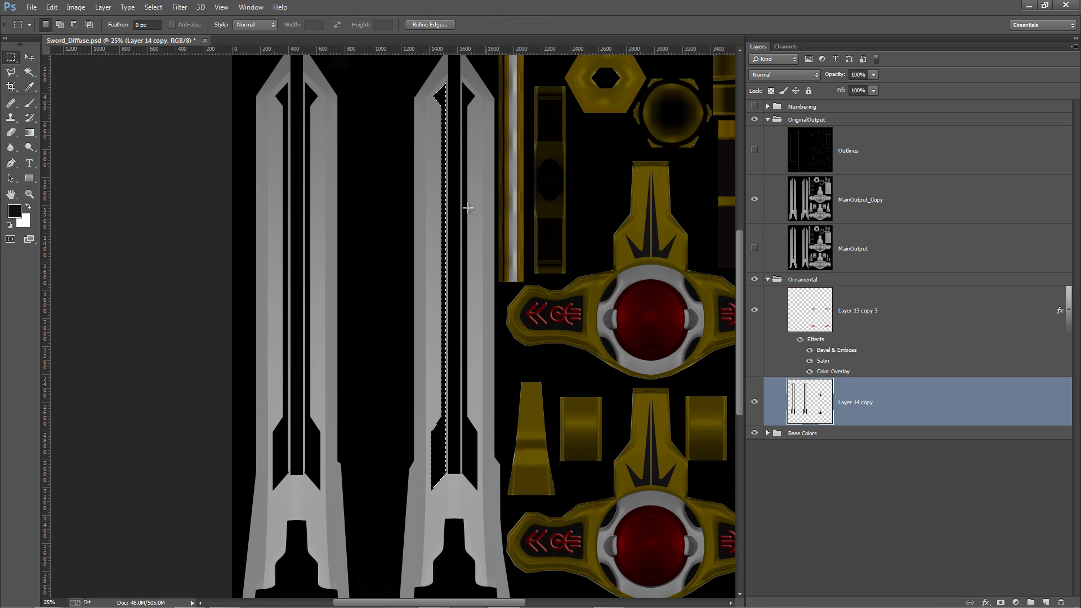
{"action": "key", "text": "ctrl+d"}
{"action": "left_click", "coordinate": [873, 75]}
{"action": "left_click_drag", "start_coordinate": [853, 89], "coordinate": [843, 90]}
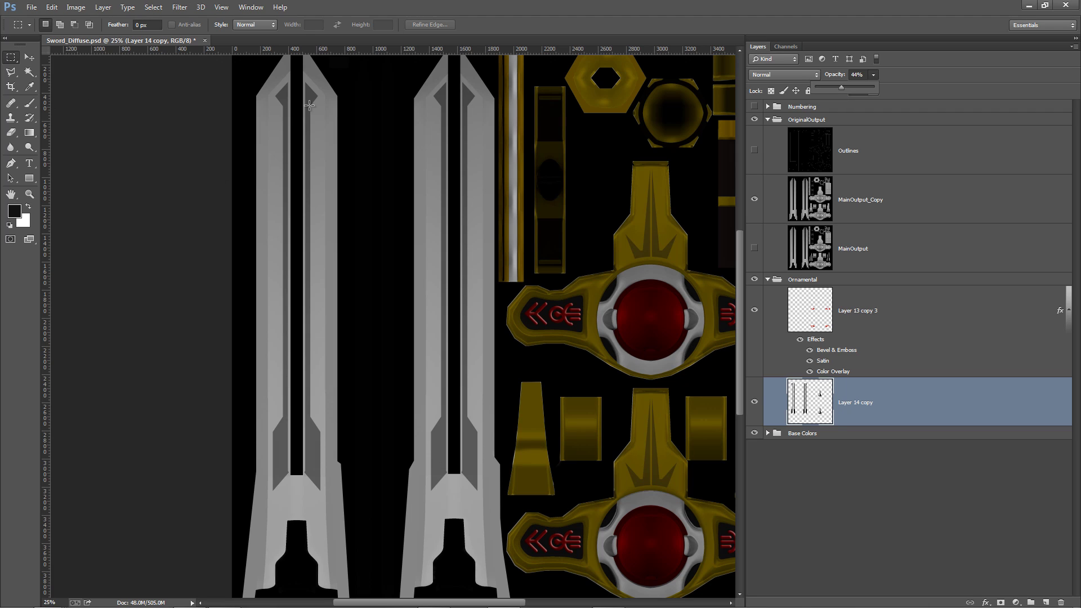
Move the blade ornaments from the shared ornament layer onto a new layer and realign them on both blades
{"action": "left_click_drag", "start_coordinate": [260, 70], "coordinate": [516, 588]}
{"action": "key", "text": "Delete"}
{"action": "key", "text": "ctrl+d"}
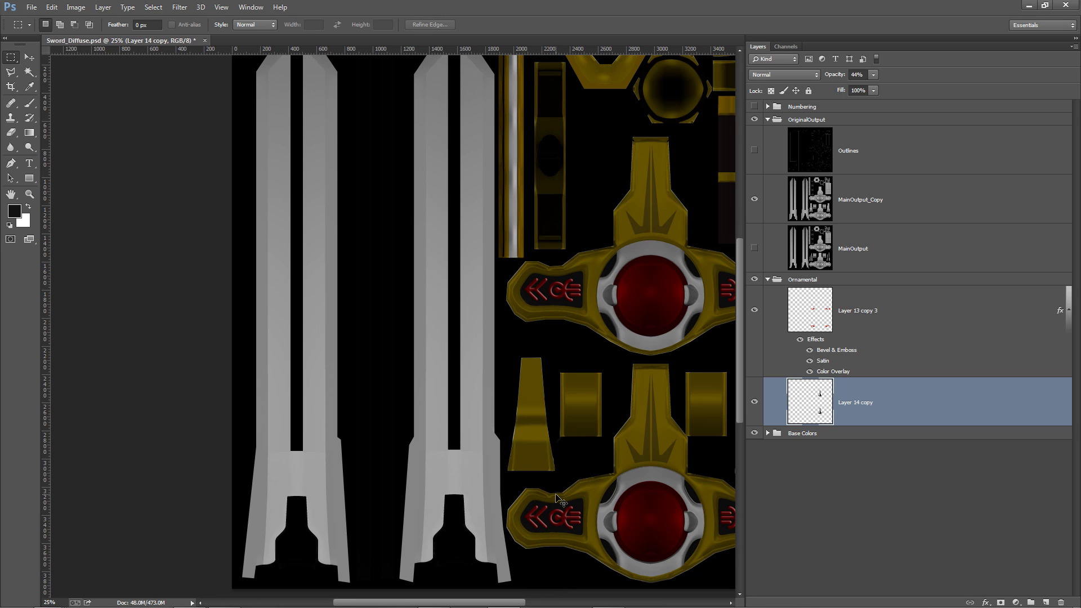
{"action": "key", "text": "ctrl+shift+alt+n"}
{"action": "left_click", "coordinate": [29, 57]}
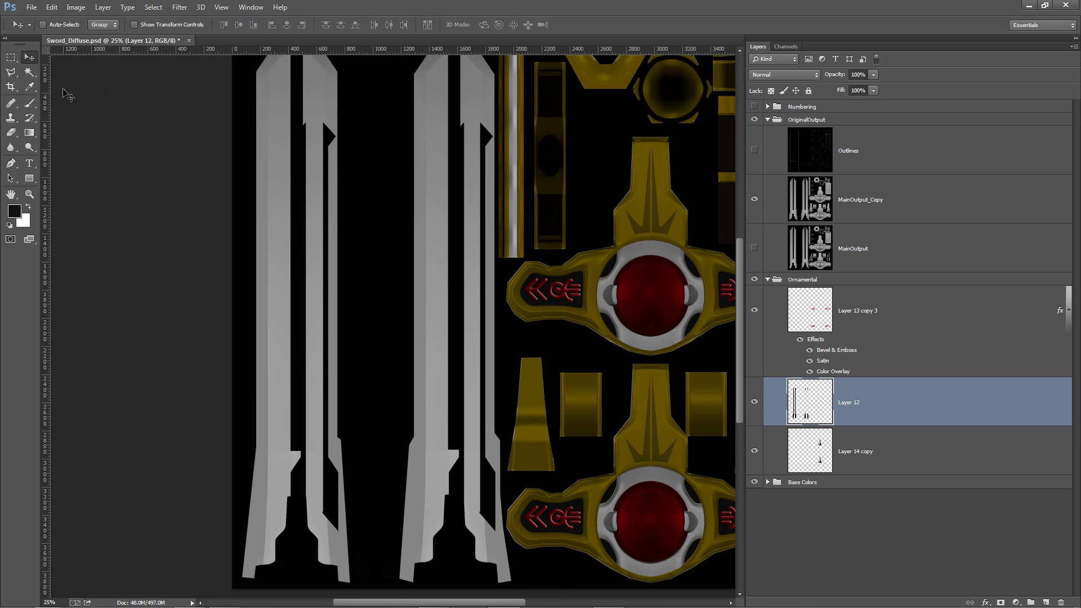
{"action": "left_click_drag", "start_coordinate": [484, 197], "coordinate": [465, 129]}
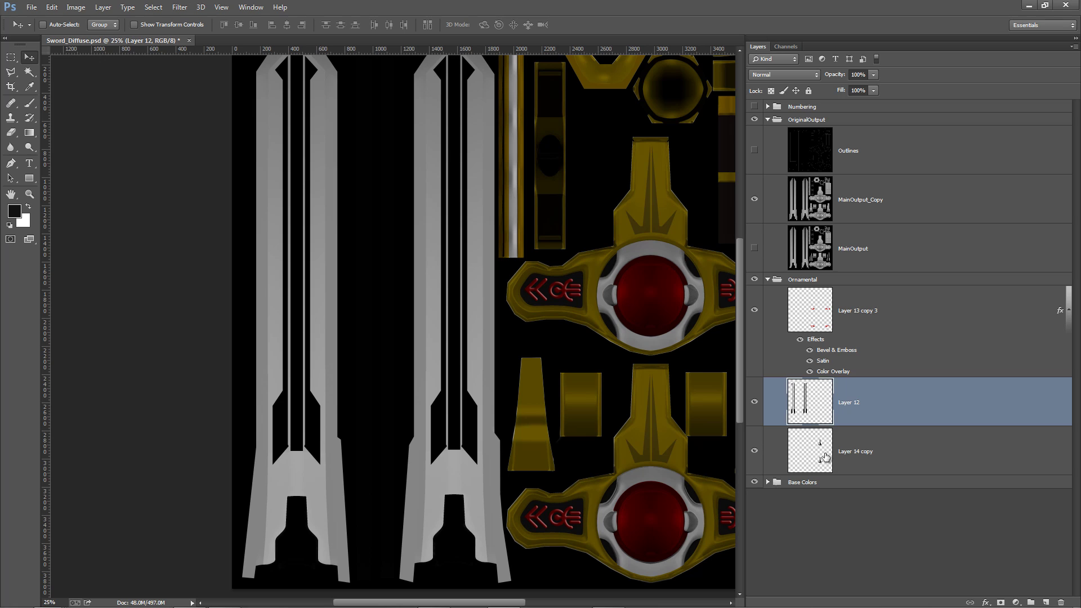
Raise the guard ornament layer's opacity and set the separate blade ornament layer's opacity to 52%
{"action": "left_click", "coordinate": [825, 457]}
{"action": "left_click", "coordinate": [868, 77]}
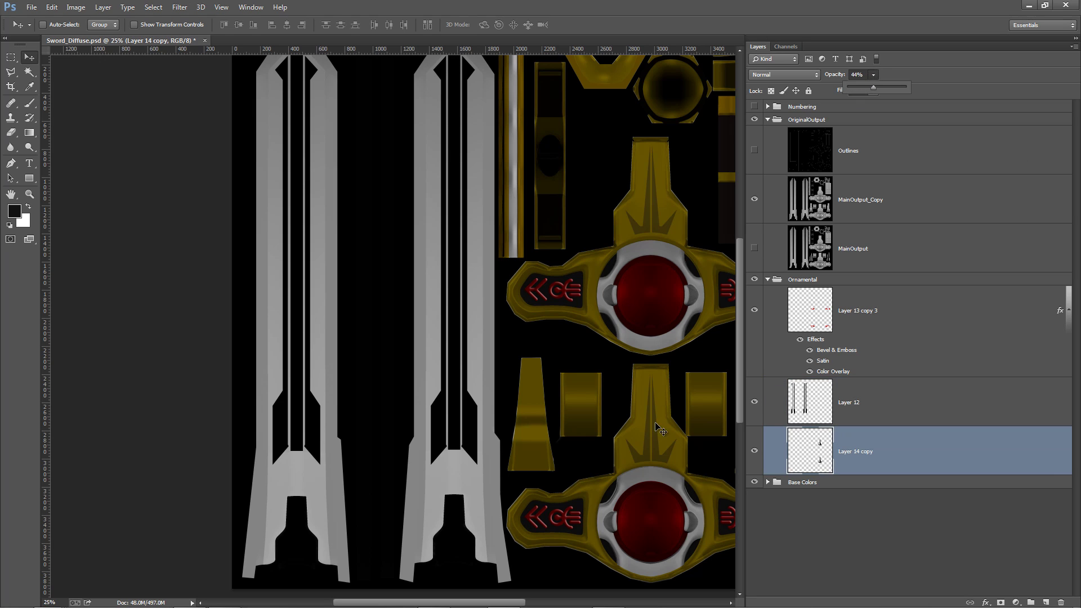
{"action": "key", "text": "alt+bracketright"}
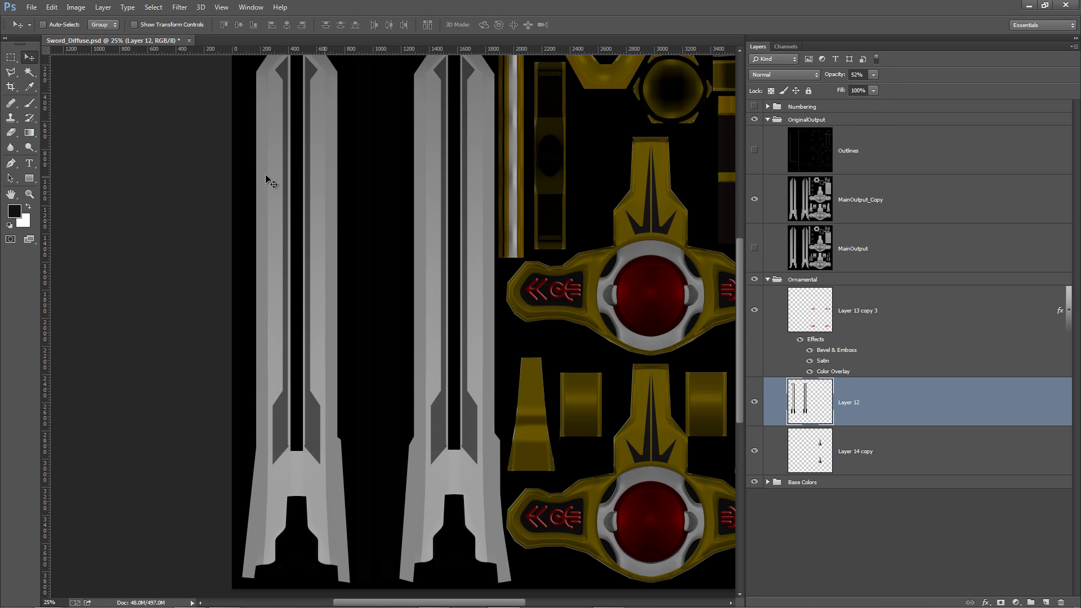
Check the whole texture sheet and collapse the OriginalOutput and Ornamental groups
{"action": "left_click", "coordinate": [34, 195]}
{"action": "left_click", "coordinate": [599, 311], "text": "alt"}
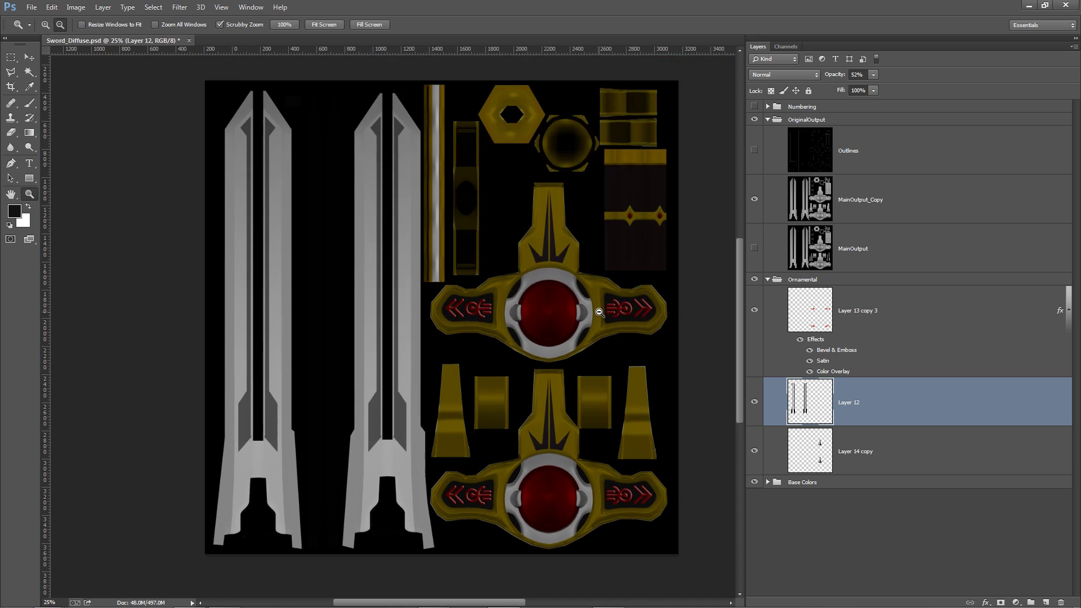
{"action": "left_click", "coordinate": [599, 312], "text": "alt"}
{"action": "left_click", "coordinate": [403, 305]}
{"action": "left_click", "coordinate": [409, 302]}
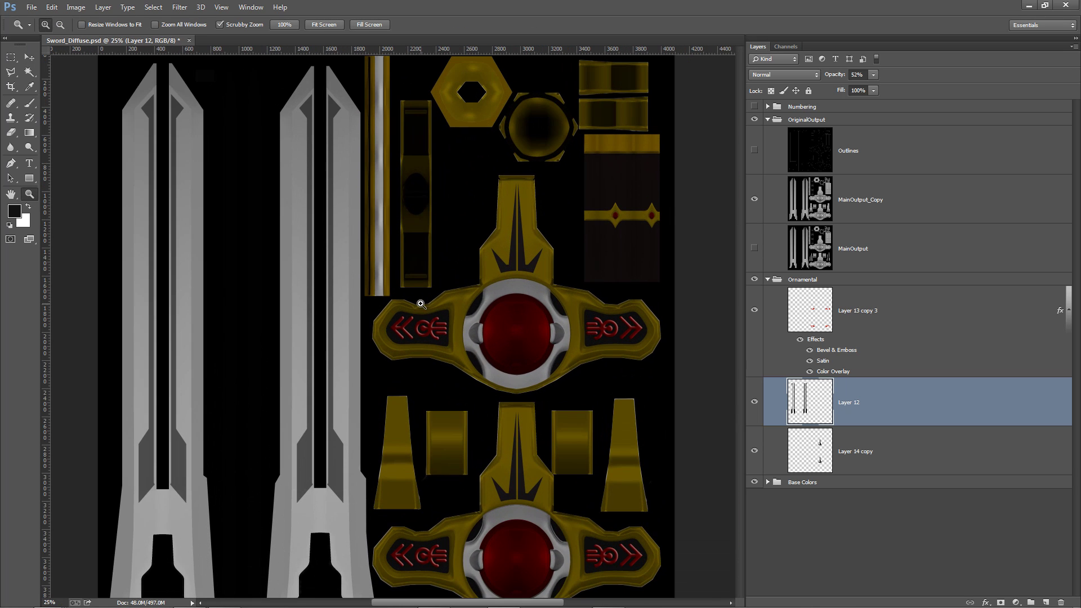
{"action": "left_click", "coordinate": [410, 320], "text": "alt"}
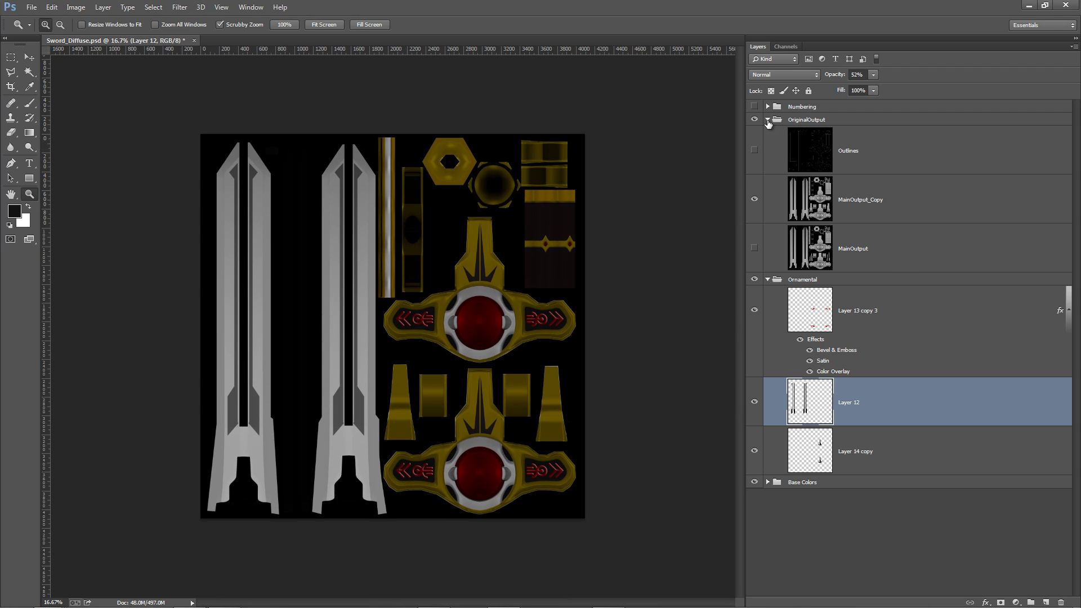
{"action": "left_click", "coordinate": [767, 120]}
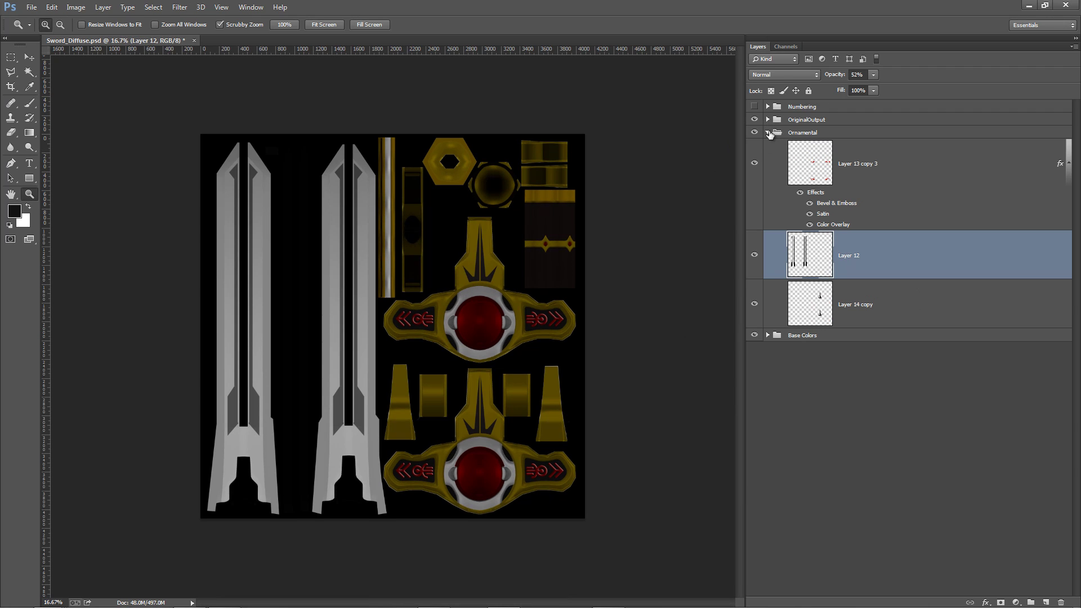
{"action": "left_click", "coordinate": [768, 132]}
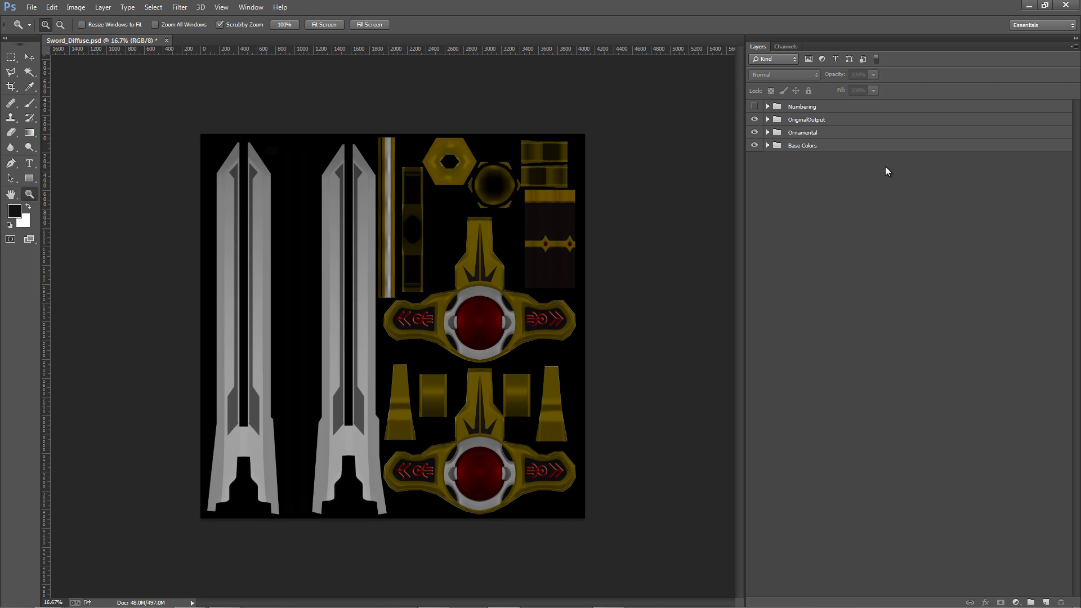
Create a new layer group above OriginalOutput and name it Specular
{"action": "left_click", "coordinate": [797, 120]}
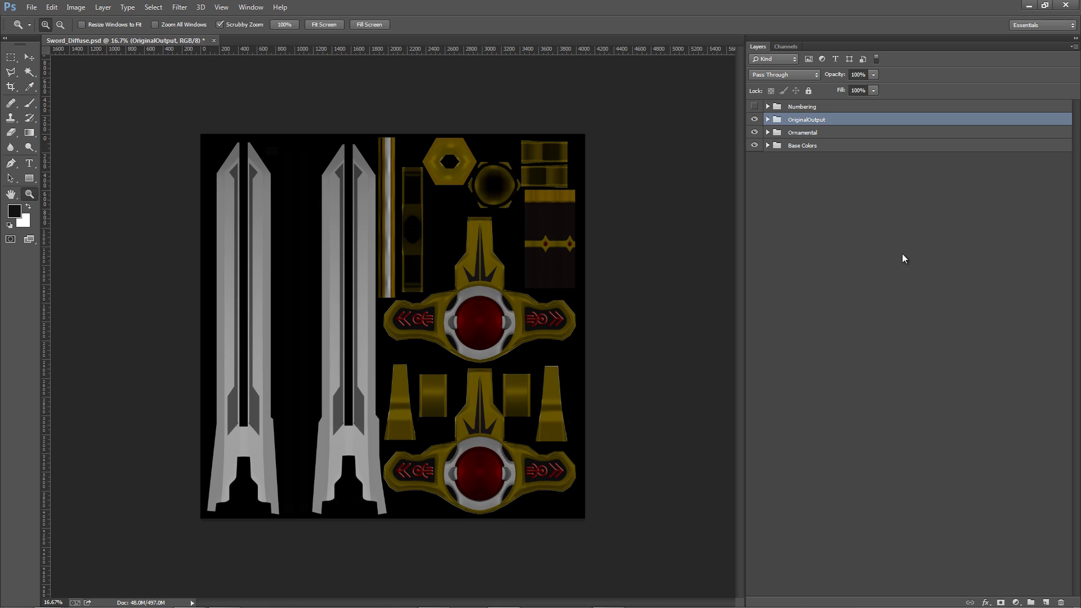
{"action": "left_click", "coordinate": [1031, 602]}
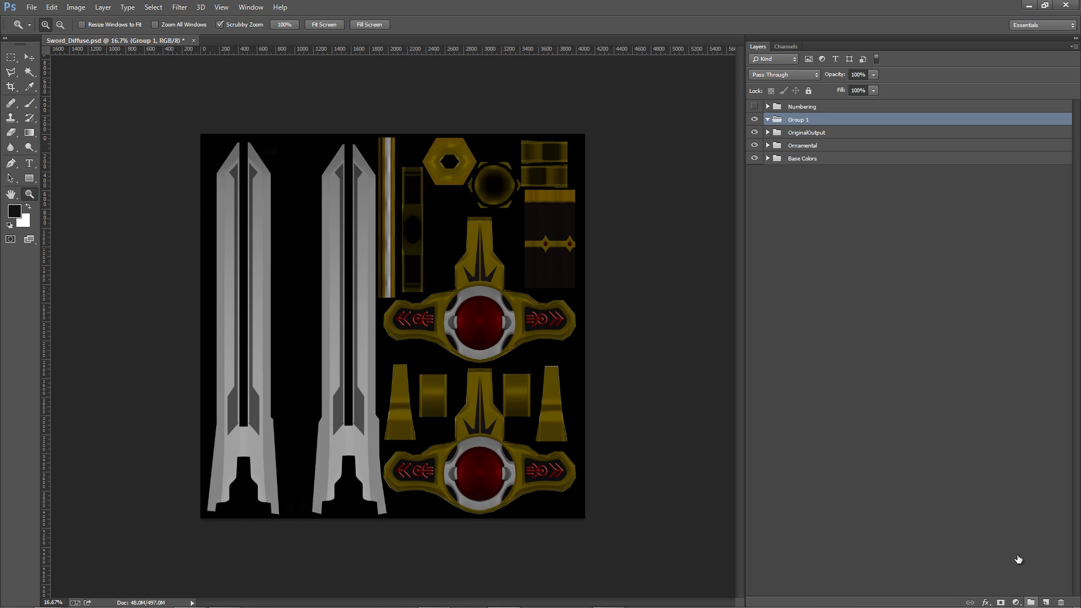
{"action": "double_click", "coordinate": [796, 120]}
{"action": "type", "text": "Specular"}
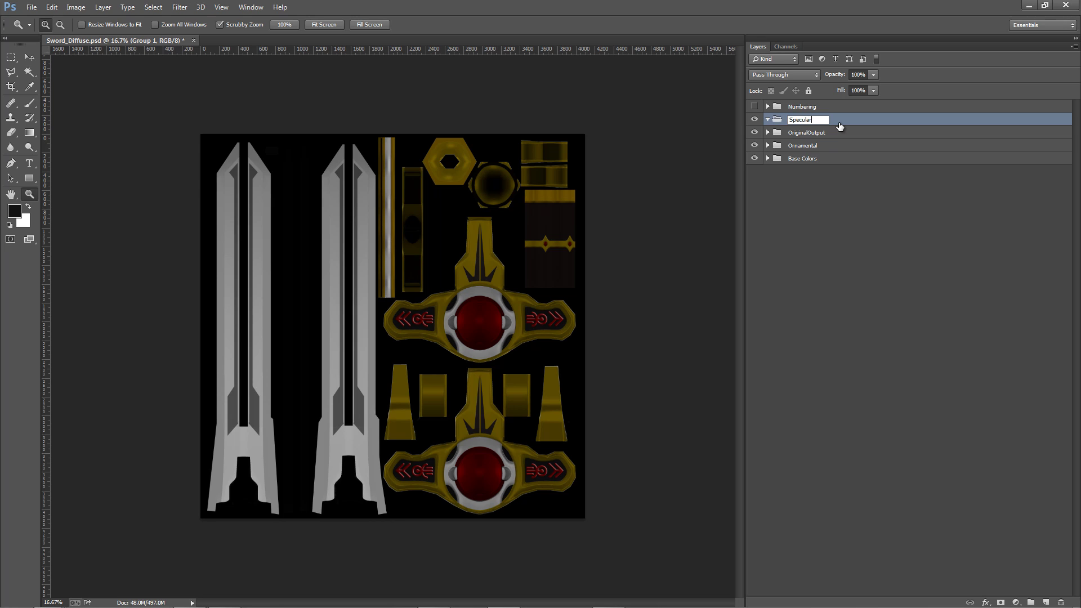
{"action": "key", "text": "Return"}
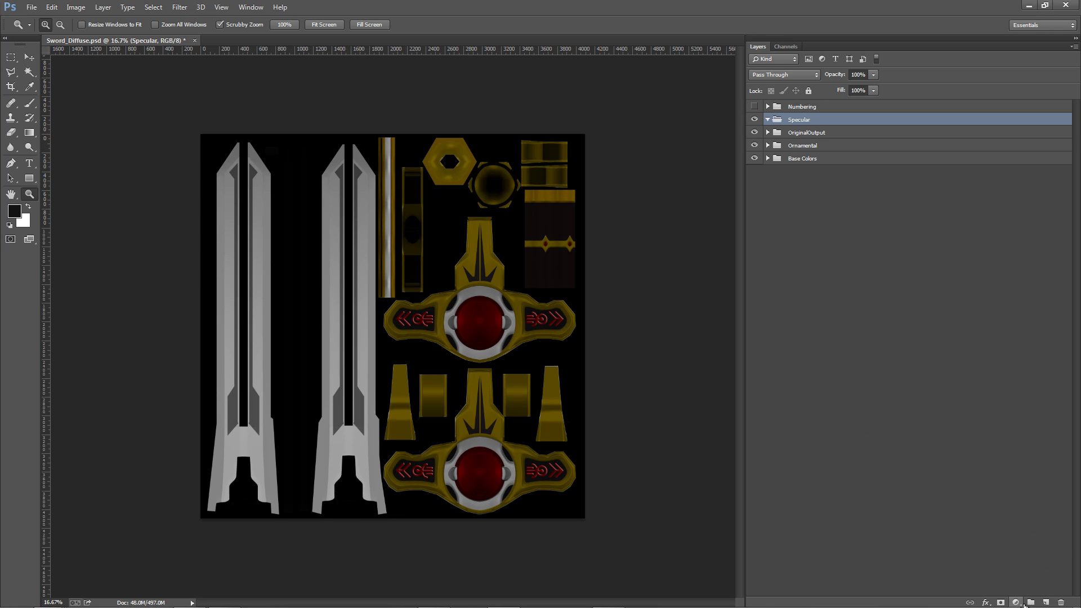
Add a Levels adjustment layer inside the Specular group and bring its properties into view
{"action": "left_click", "coordinate": [1016, 603]}
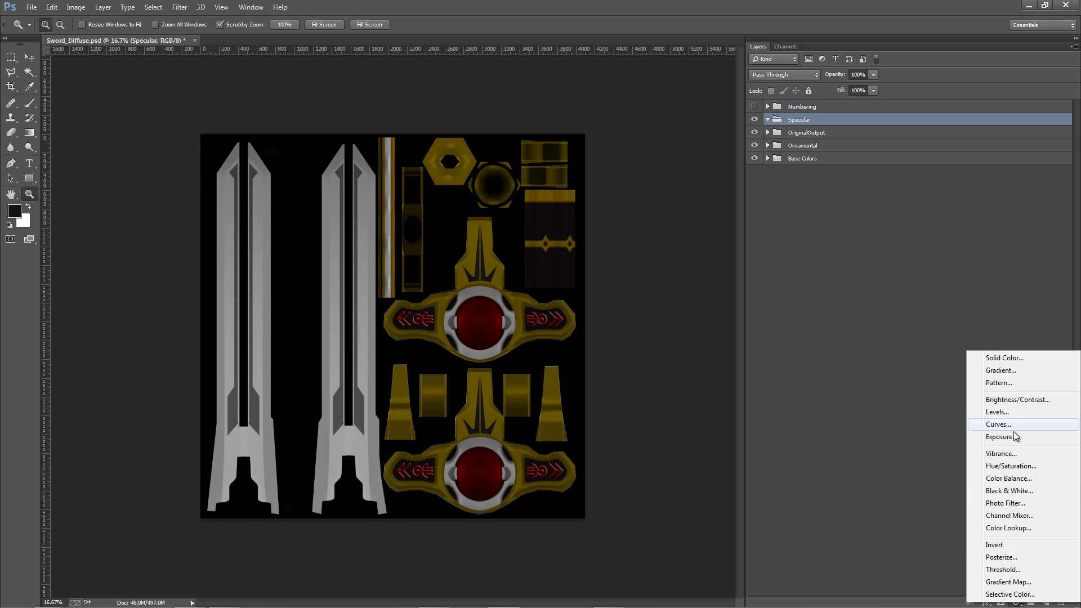
{"action": "left_click", "coordinate": [997, 412]}
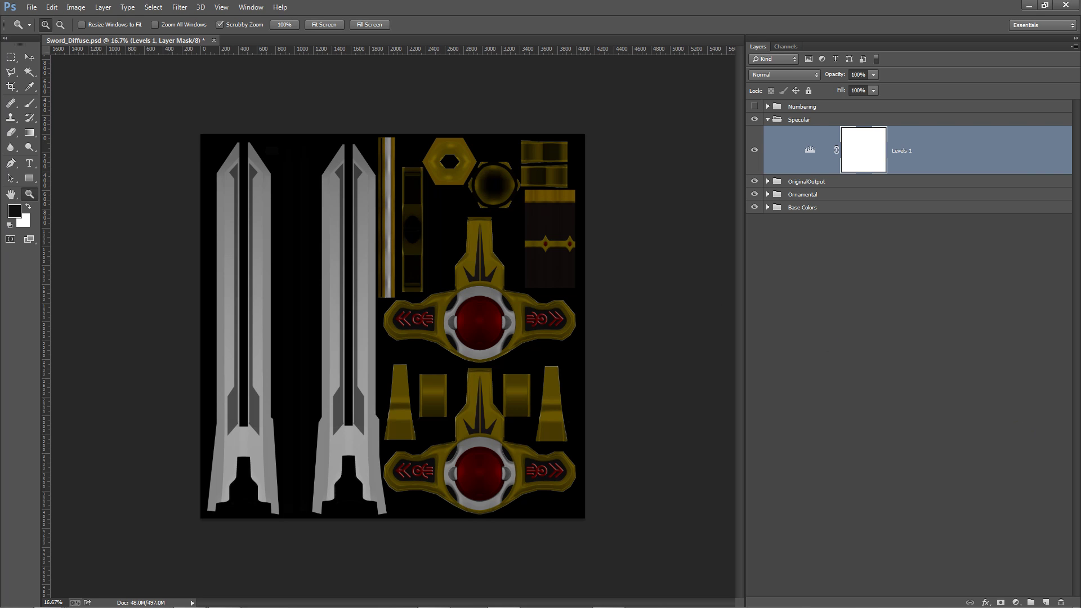
{"action": "left_click_drag", "start_coordinate": [475, 154], "coordinate": [665, 161]}
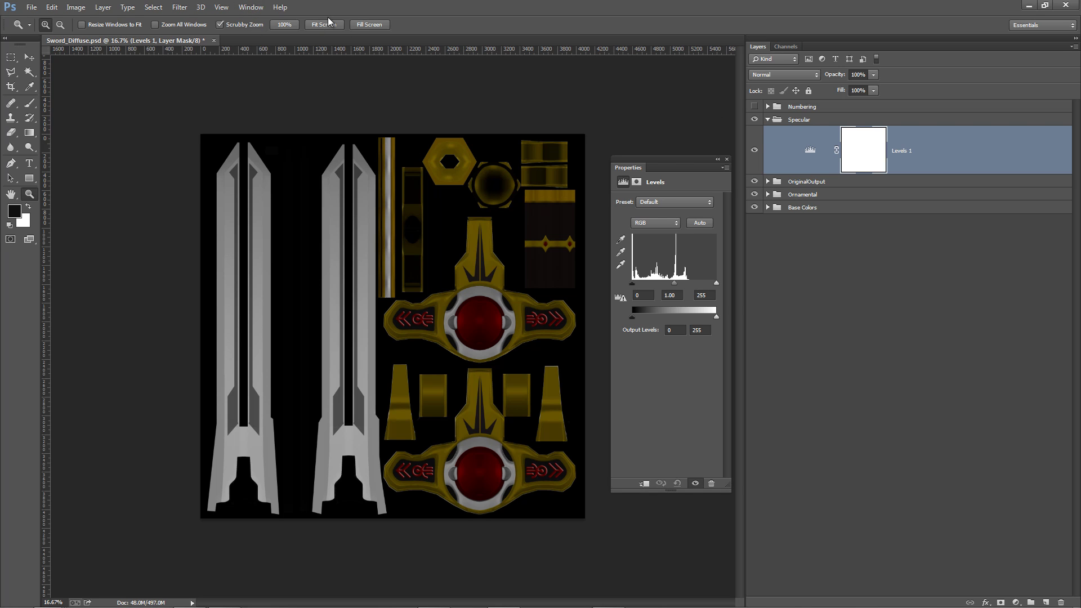
{"action": "left_click", "coordinate": [250, 7]}
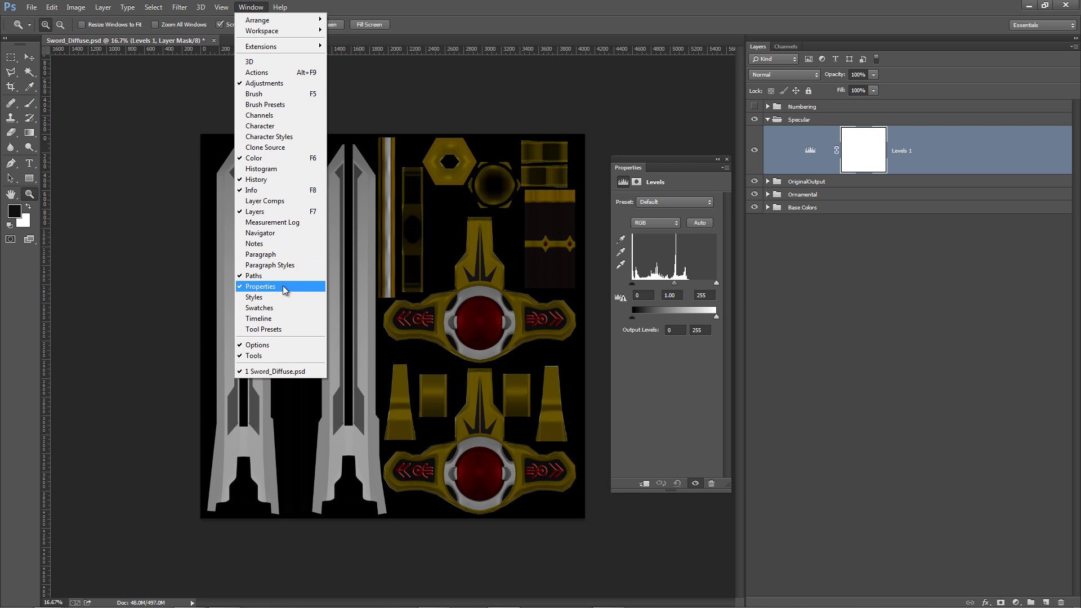
{"action": "left_click", "coordinate": [706, 170]}
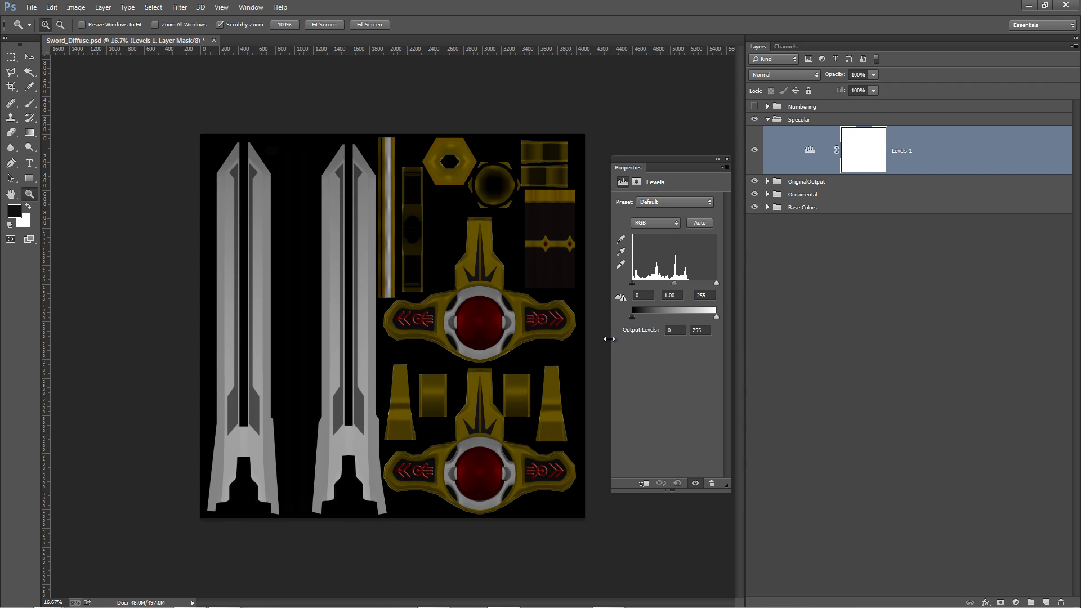
Brighten the texture in Levels with white input 49, midtones 1.43 and output black about 99, and deselect the layer
{"action": "left_click_drag", "start_coordinate": [634, 318], "coordinate": [664, 323]}
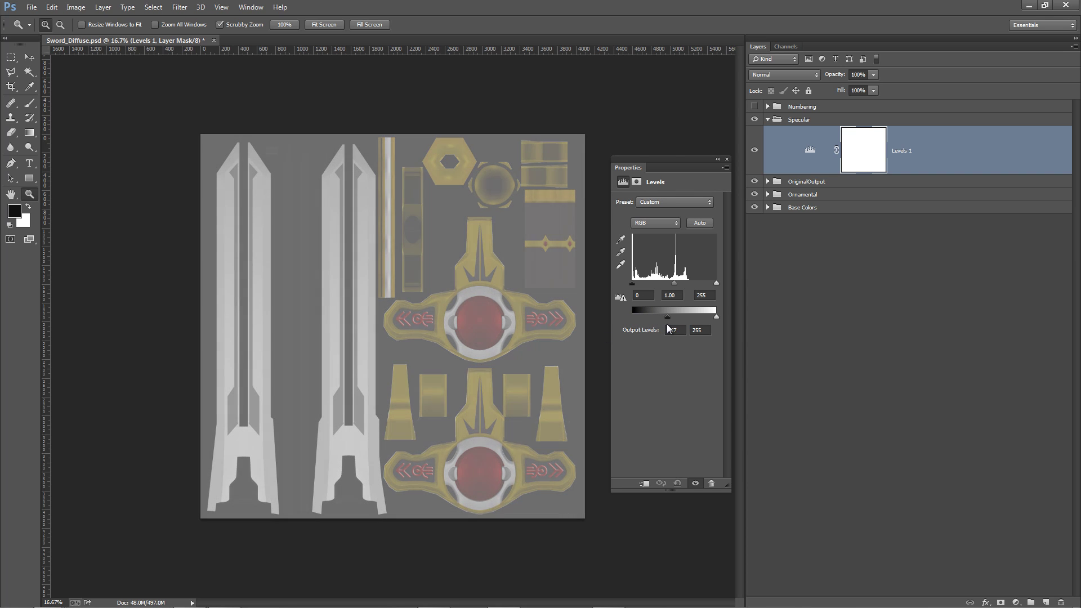
{"action": "left_click_drag", "start_coordinate": [717, 283], "coordinate": [638, 285]}
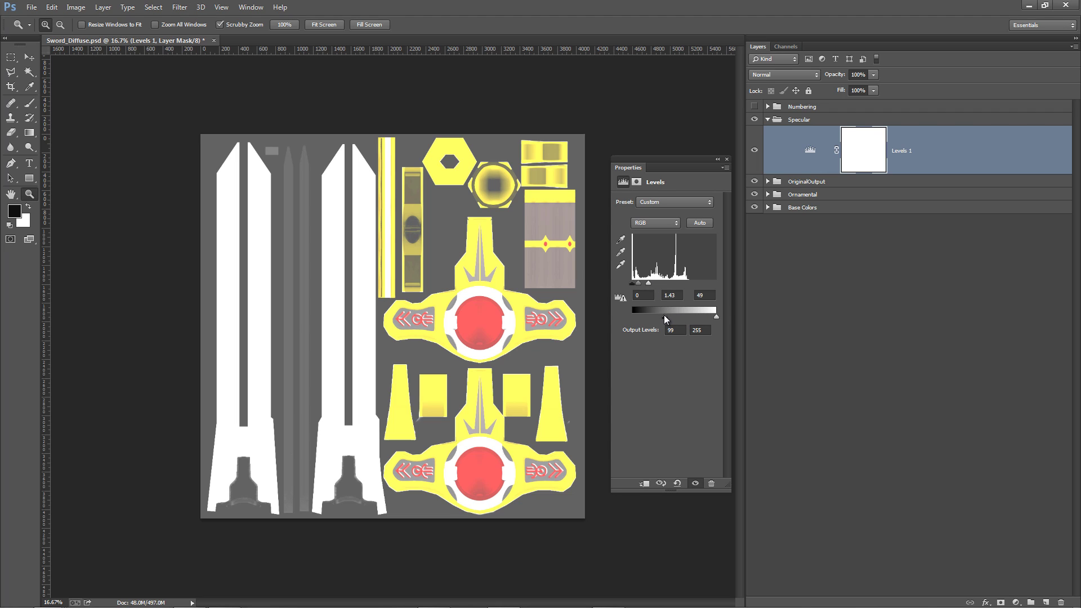
{"action": "left_click_drag", "start_coordinate": [664, 316], "coordinate": [667, 317]}
{"action": "left_click", "coordinate": [753, 386]}
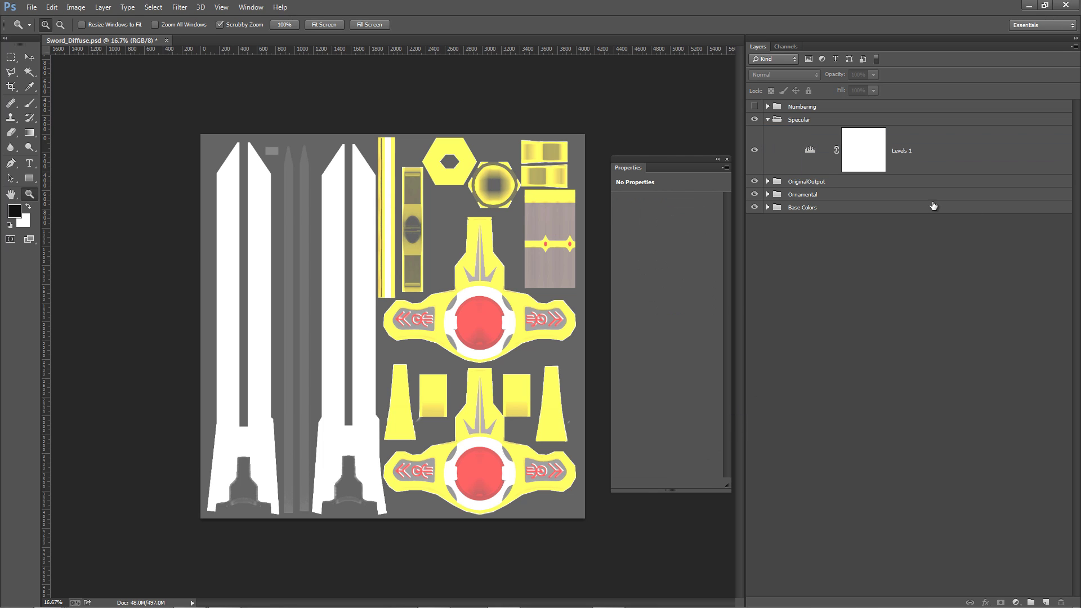
Save a Targa copy as Sword_Specular.tga in the Textures-Working folder at 32 bits/pixel without compression
{"action": "left_click", "coordinate": [31, 7]}
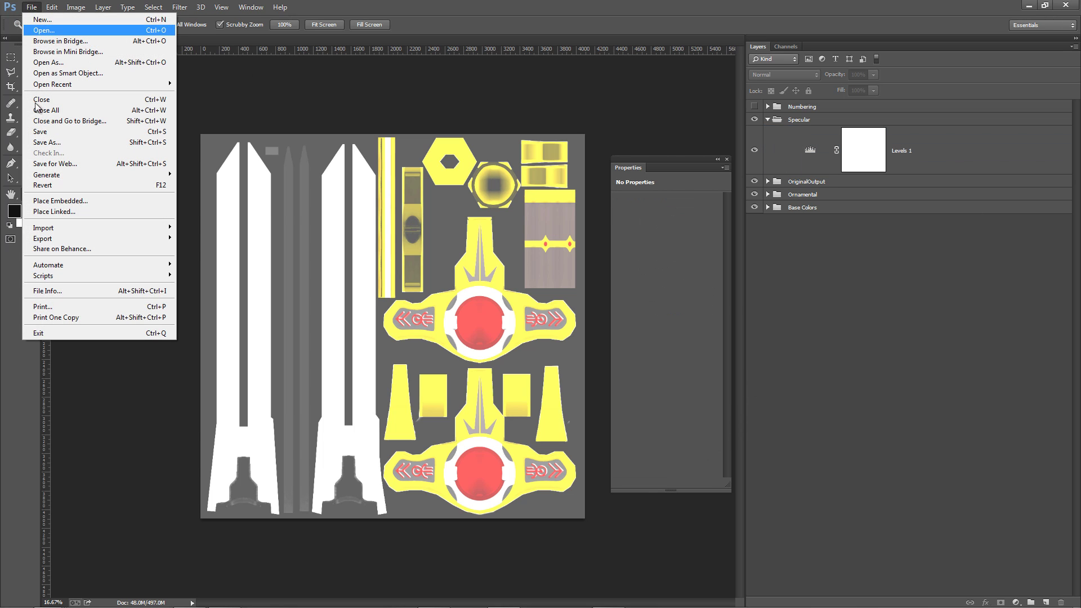
{"action": "left_click", "coordinate": [51, 144]}
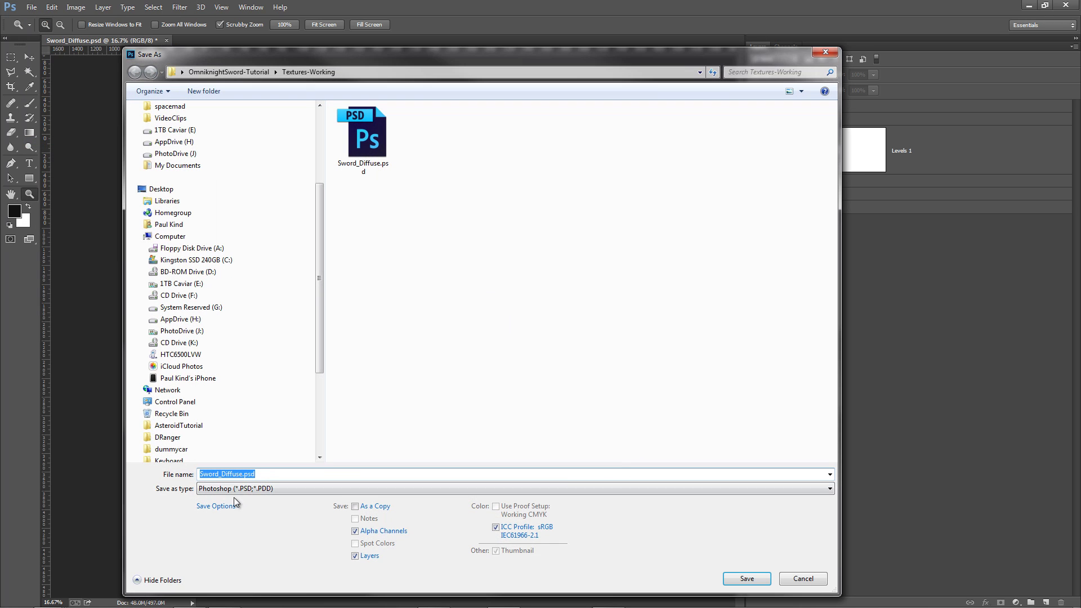
{"action": "left_click", "coordinate": [208, 490]}
{"action": "scroll", "coordinate": [208, 492], "scroll_direction": "down", "scroll_amount": 3}
{"action": "left_click", "coordinate": [225, 470]}
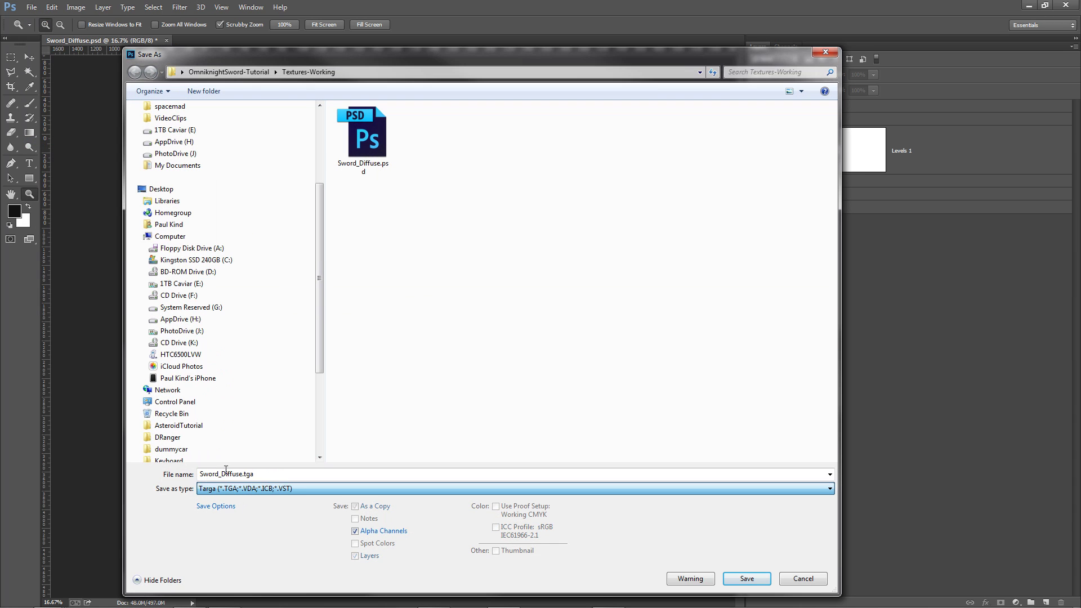
{"action": "left_click", "coordinate": [240, 476]}
{"action": "left_click", "coordinate": [241, 475]}
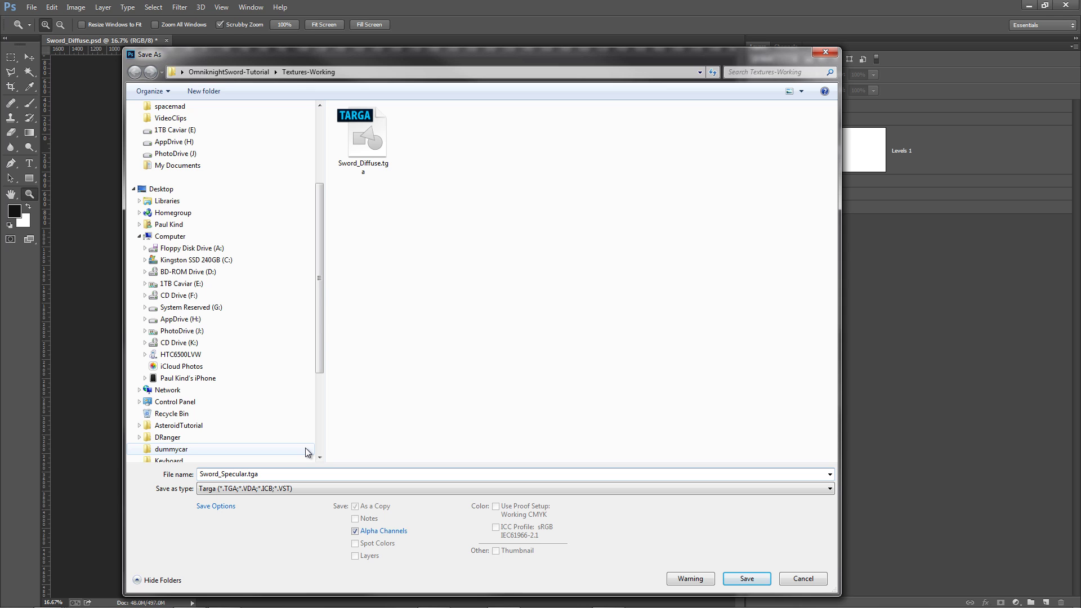
{"action": "key", "text": "Return"}
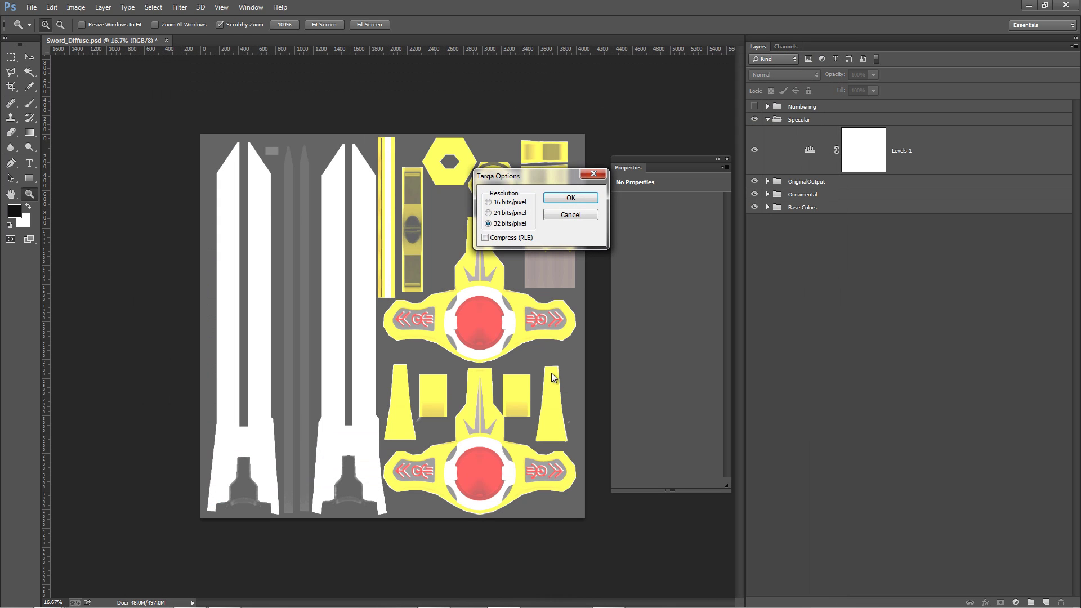
{"action": "left_click", "coordinate": [570, 197]}
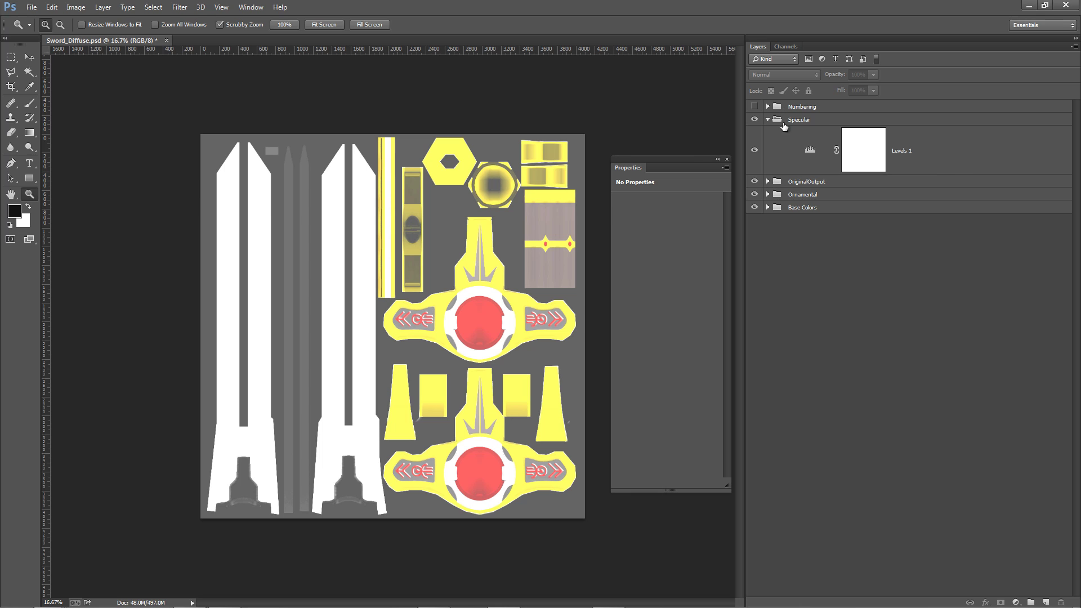
Compare the texture with and without the Specular group by toggling the group's visibility several times, leaving it visible
{"action": "left_click", "coordinate": [754, 120]}
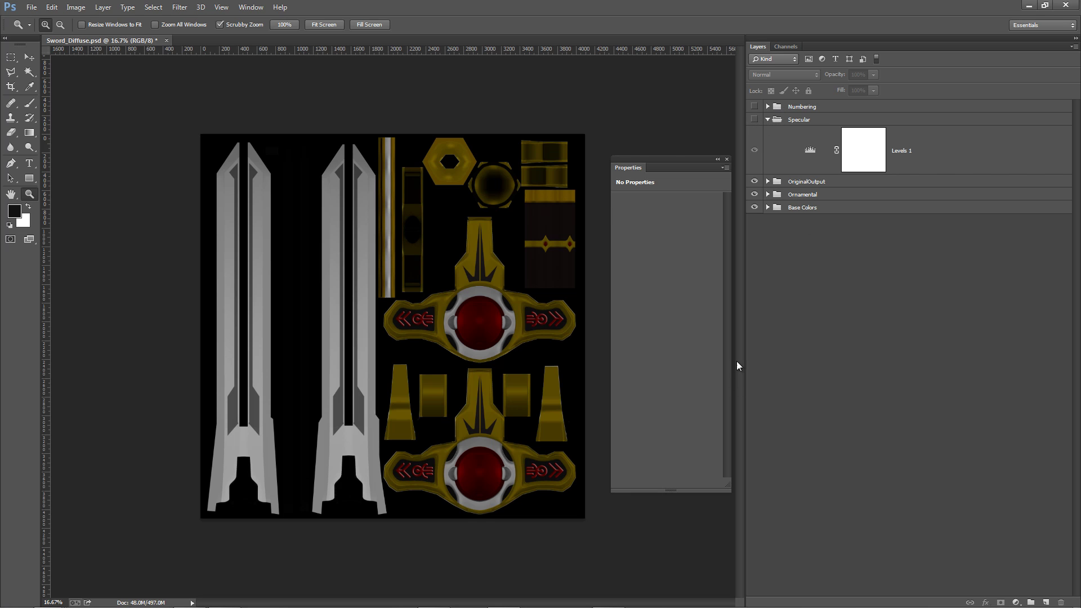
{"action": "left_click", "coordinate": [753, 119]}
{"action": "left_click", "coordinate": [752, 120]}
{"action": "left_click", "coordinate": [753, 120]}
{"action": "left_click", "coordinate": [753, 120]}
{"action": "left_click", "coordinate": [753, 120]}
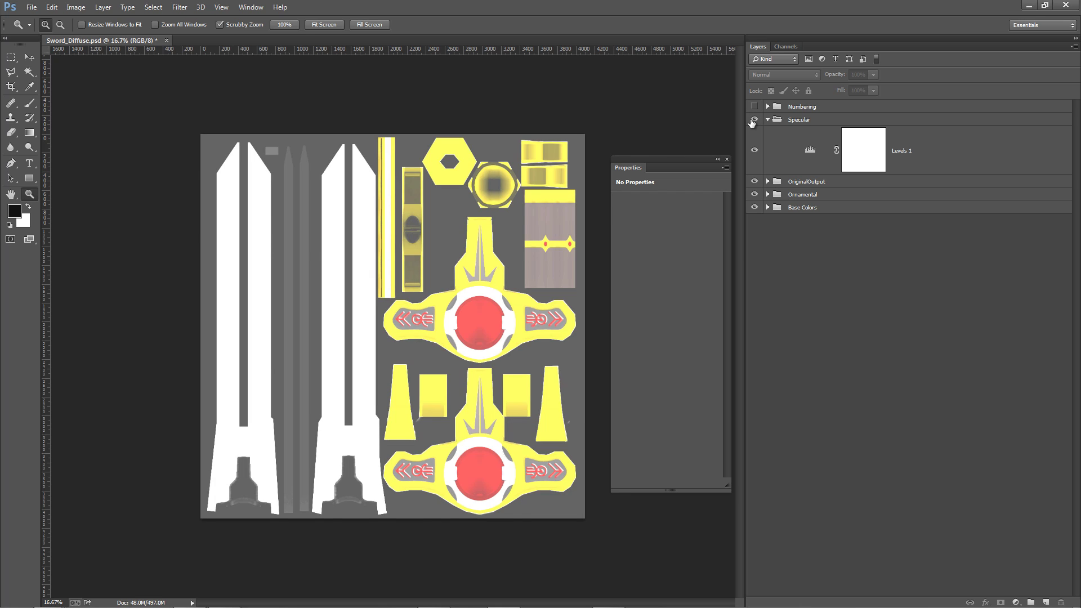
{"action": "left_click", "coordinate": [753, 120]}
{"action": "left_click", "coordinate": [752, 120]}
Add a Hue/Saturation adjustment layer, place it above the Levels layer inside the Specular group, and lower its opacity to 59%
{"action": "mouse_move", "coordinate": [1019, 605]}
{"action": "left_click", "coordinate": [1017, 601]}
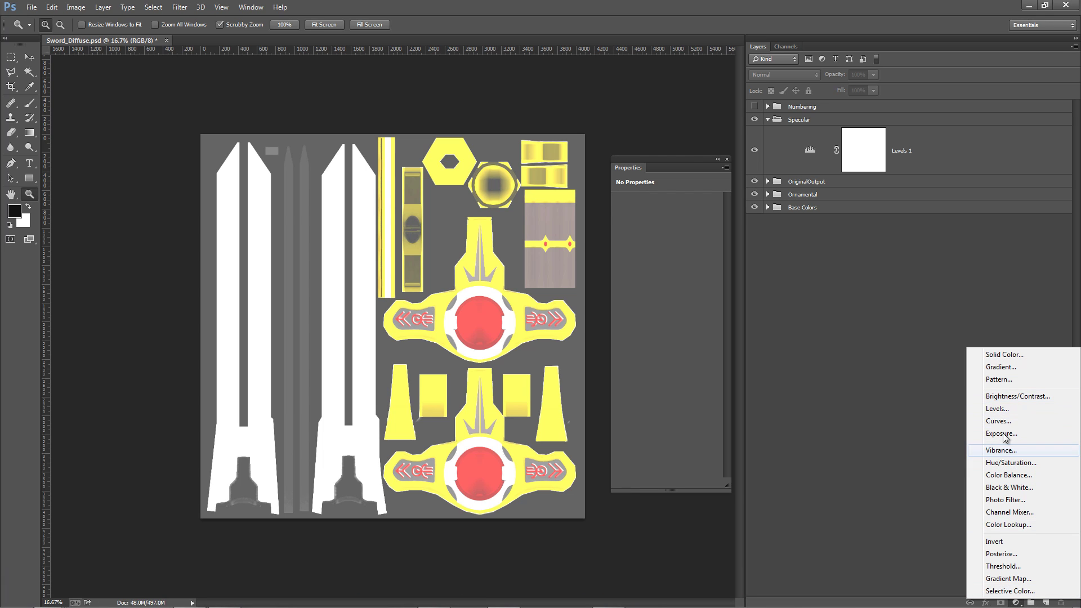
{"action": "left_click", "coordinate": [998, 463]}
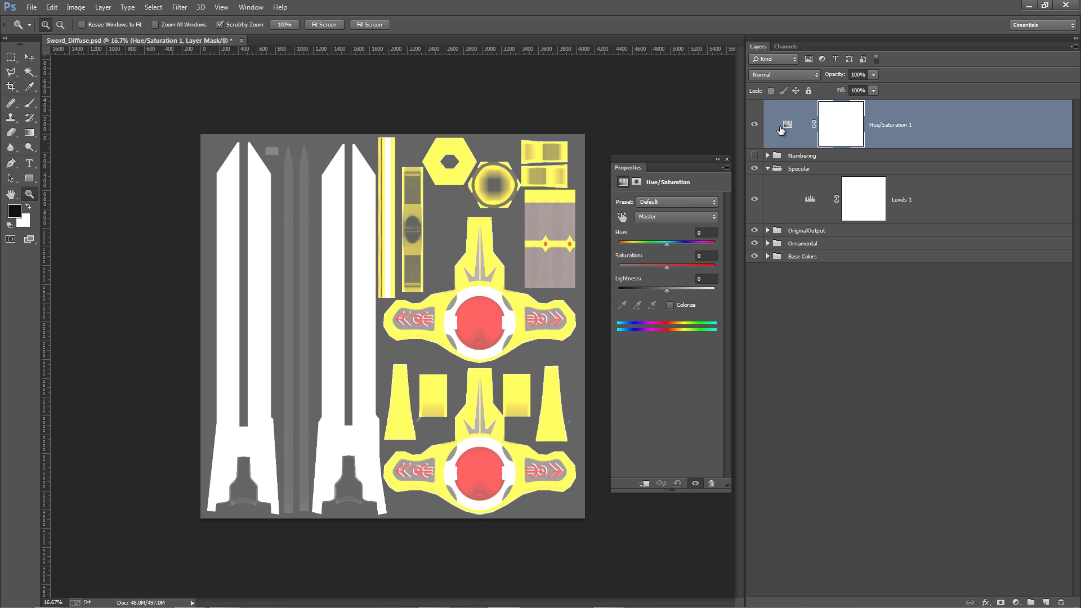
{"action": "left_click_drag", "start_coordinate": [788, 128], "coordinate": [878, 181]}
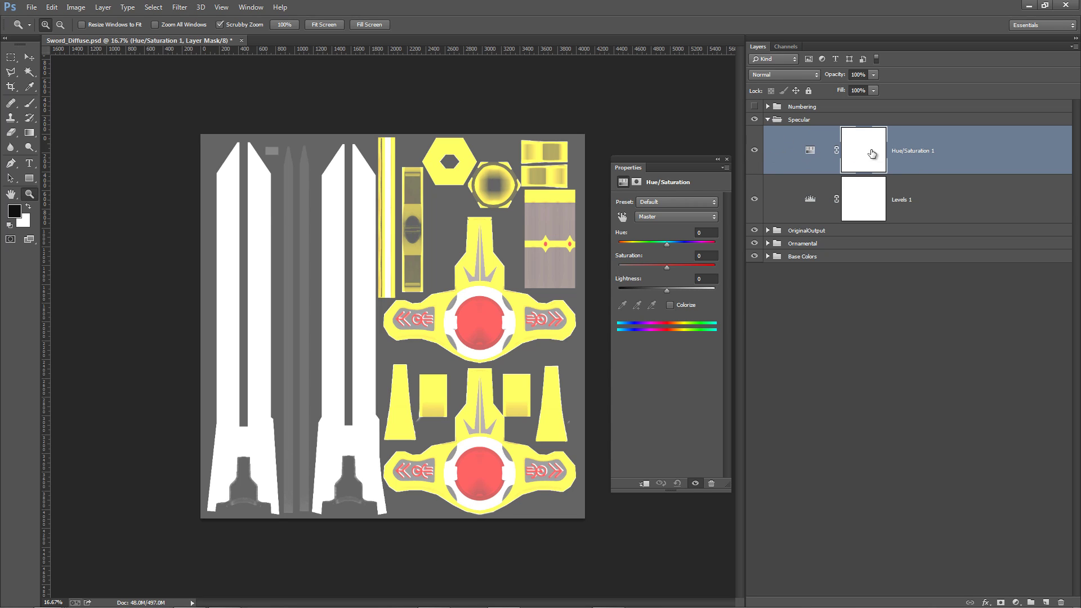
{"action": "left_click", "coordinate": [874, 75]}
{"action": "left_click_drag", "start_coordinate": [826, 96], "coordinate": [856, 106]}
{"action": "left_click", "coordinate": [250, 6]}
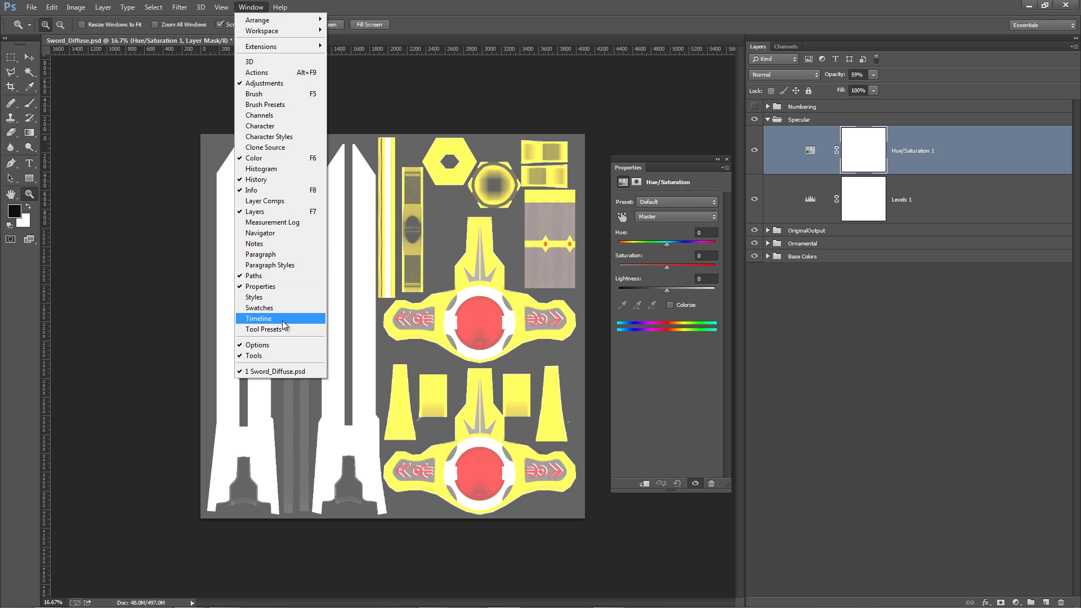
{"action": "left_click", "coordinate": [701, 375]}
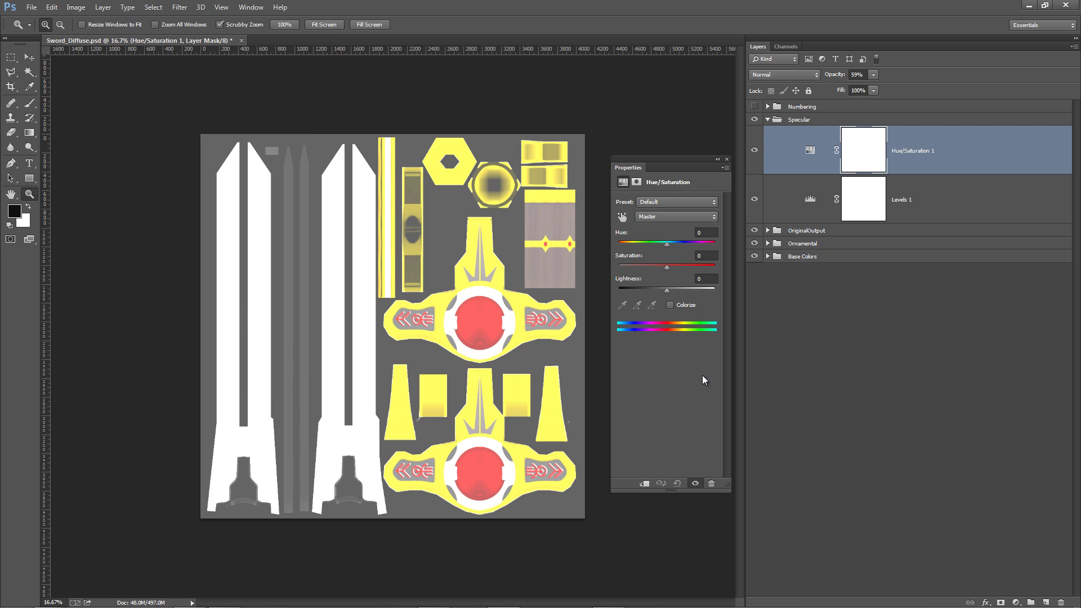
Tint the specular texture in the Hue/Saturation adjustment with hue -29, saturation +36 and lightness -8
{"action": "left_click_drag", "start_coordinate": [667, 247], "coordinate": [637, 279]}
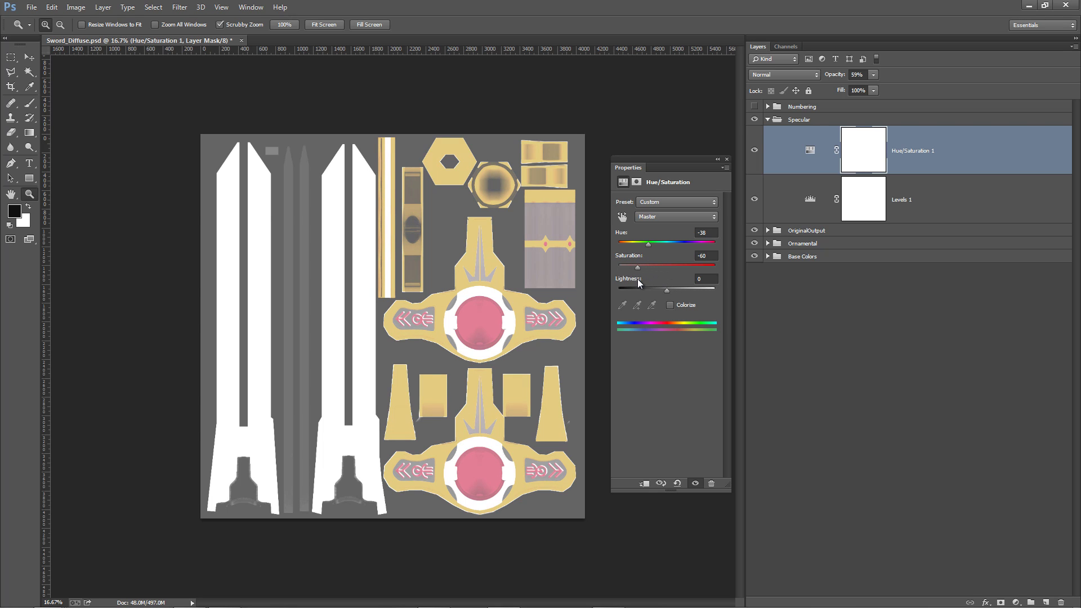
{"action": "left_click_drag", "start_coordinate": [667, 290], "coordinate": [682, 291]}
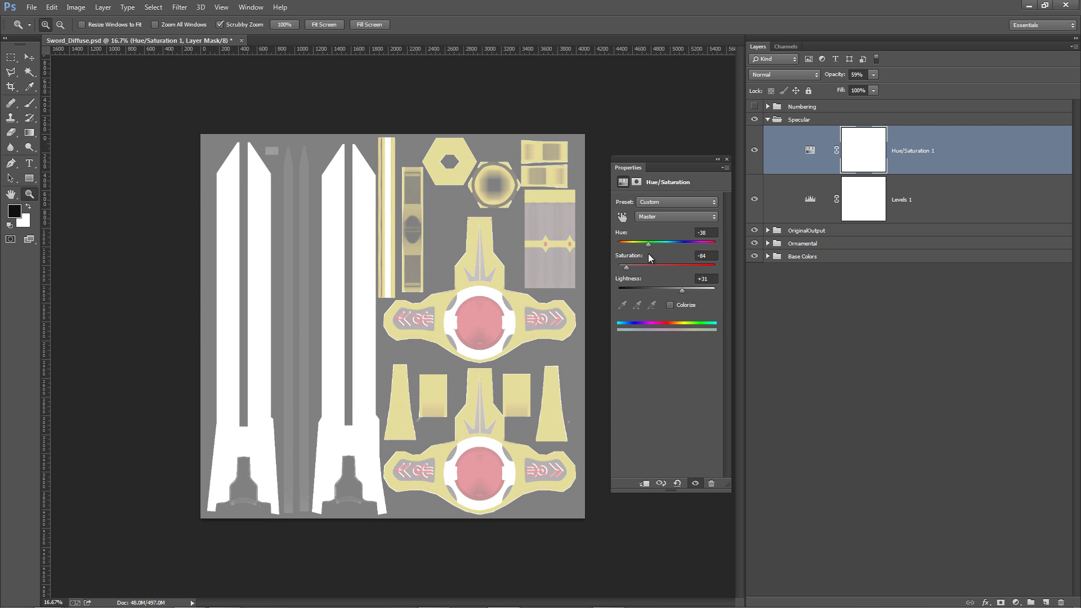
{"action": "left_click_drag", "start_coordinate": [629, 268], "coordinate": [664, 293]}
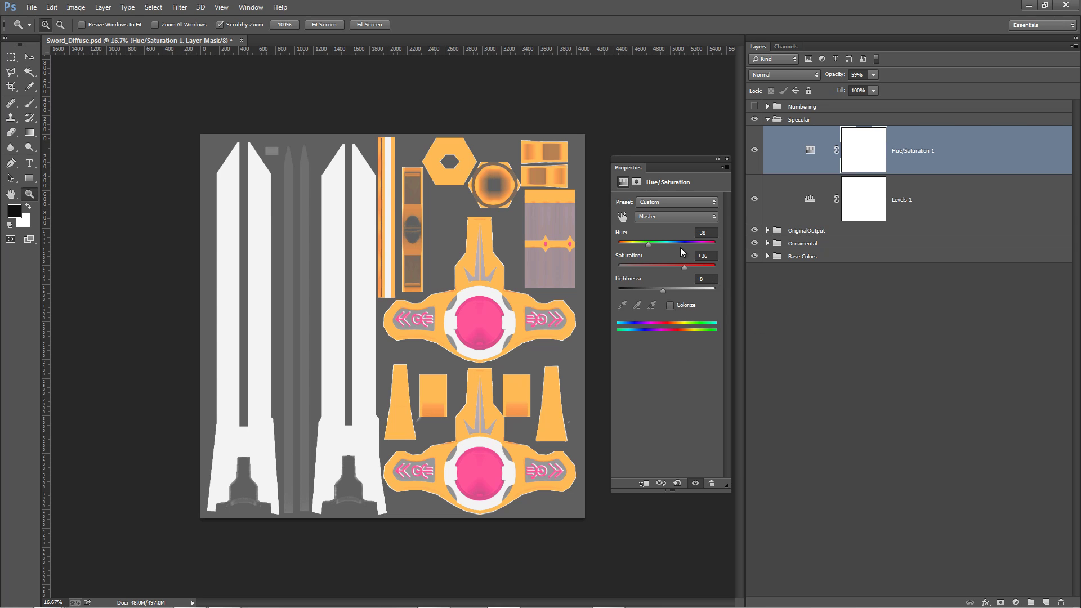
{"action": "left_click", "coordinate": [884, 151]}
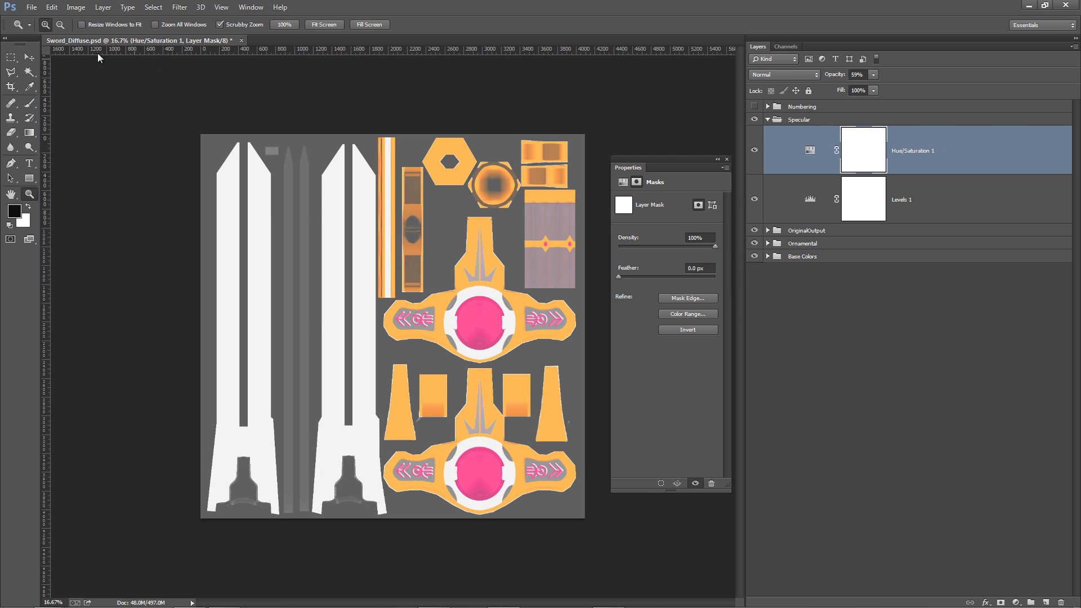
{"action": "left_click", "coordinate": [511, 314]}
{"action": "left_click", "coordinate": [809, 150]}
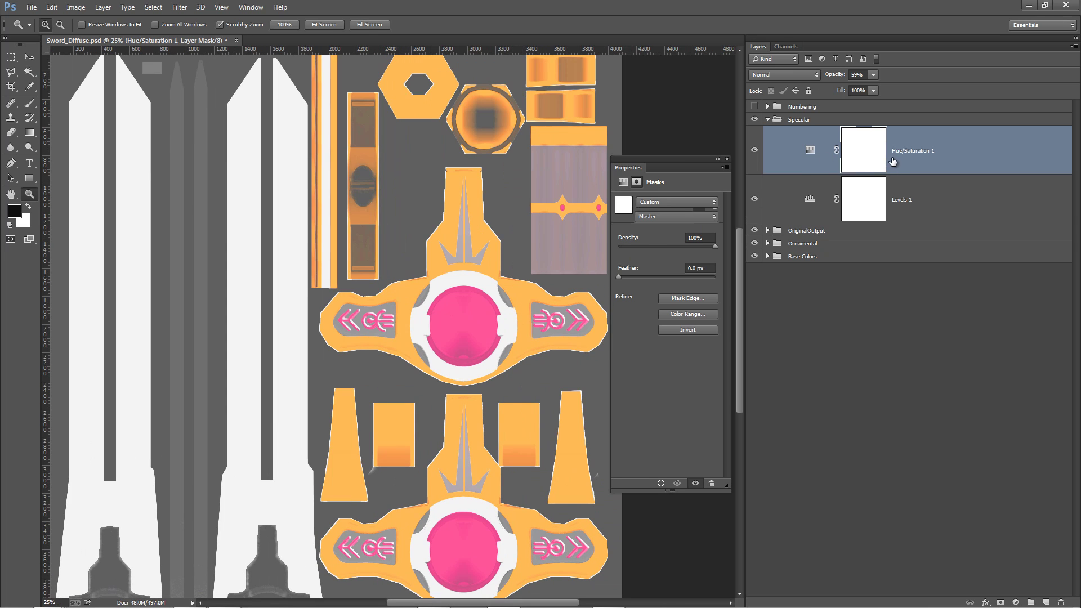
{"action": "left_click_drag", "start_coordinate": [647, 245], "coordinate": [654, 255]}
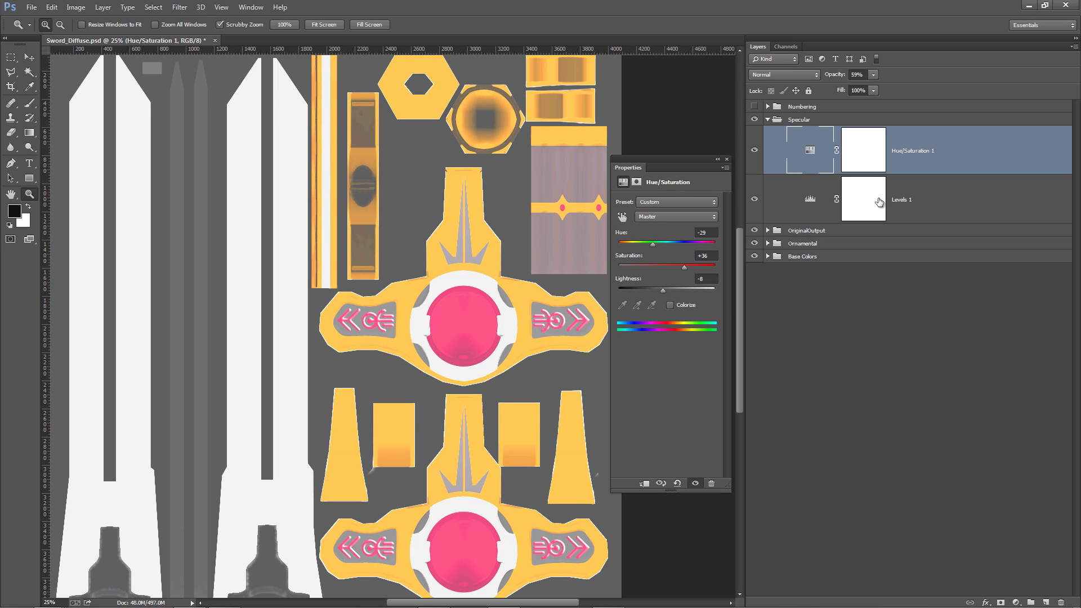
Collapse the Specular group and save a Targa copy over Sword_Specular.tga in Textures-Working at 32 bits/pixel without compression
{"action": "left_click", "coordinate": [768, 120]}
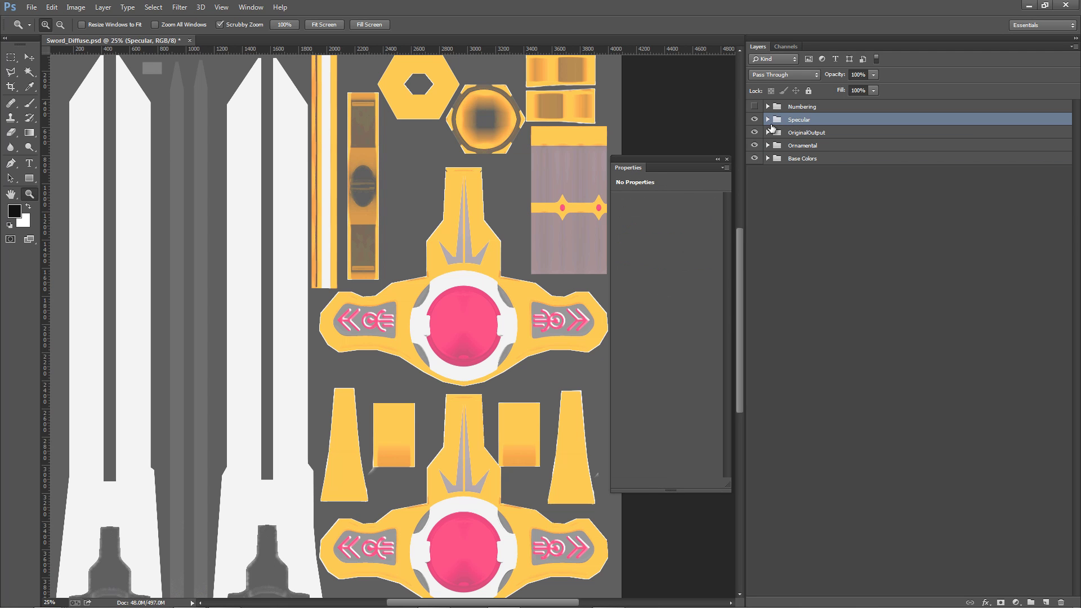
{"action": "left_click", "coordinate": [31, 7]}
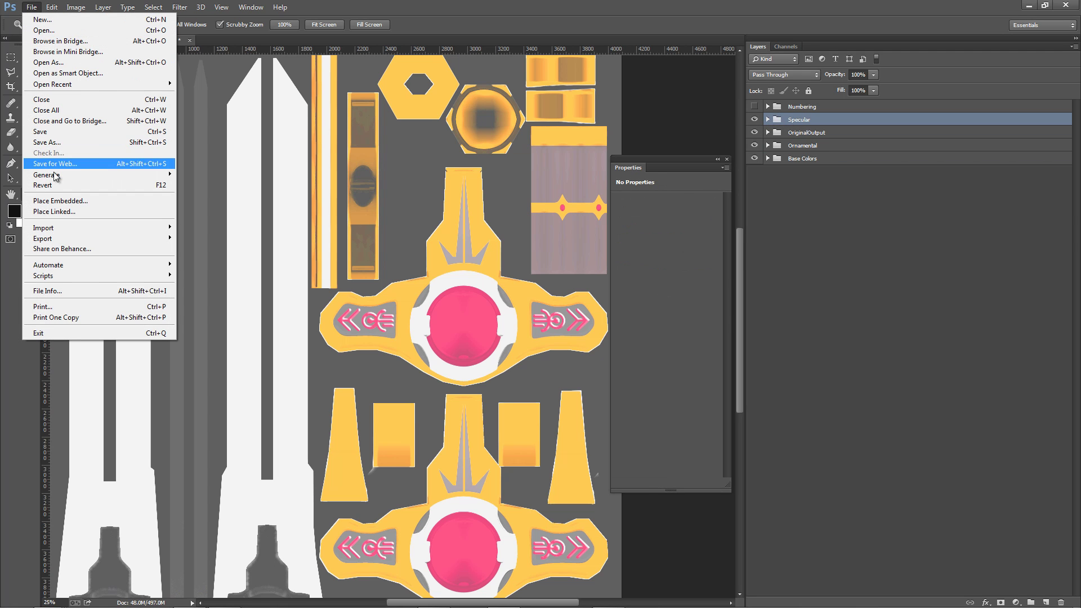
{"action": "left_click", "coordinate": [56, 137]}
{"action": "left_click", "coordinate": [228, 488]}
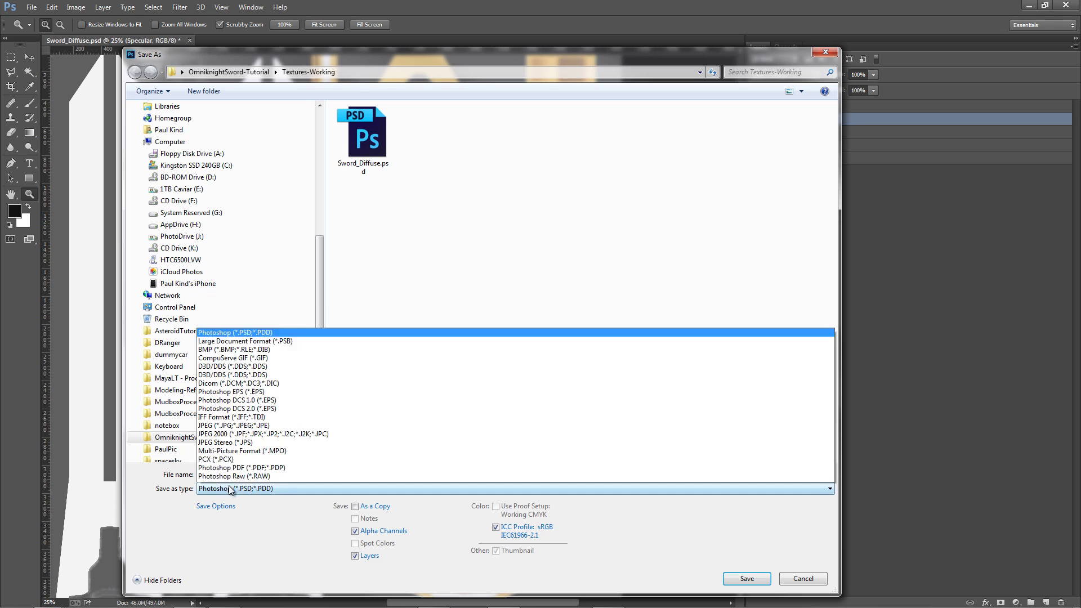
{"action": "left_click", "coordinate": [228, 469]}
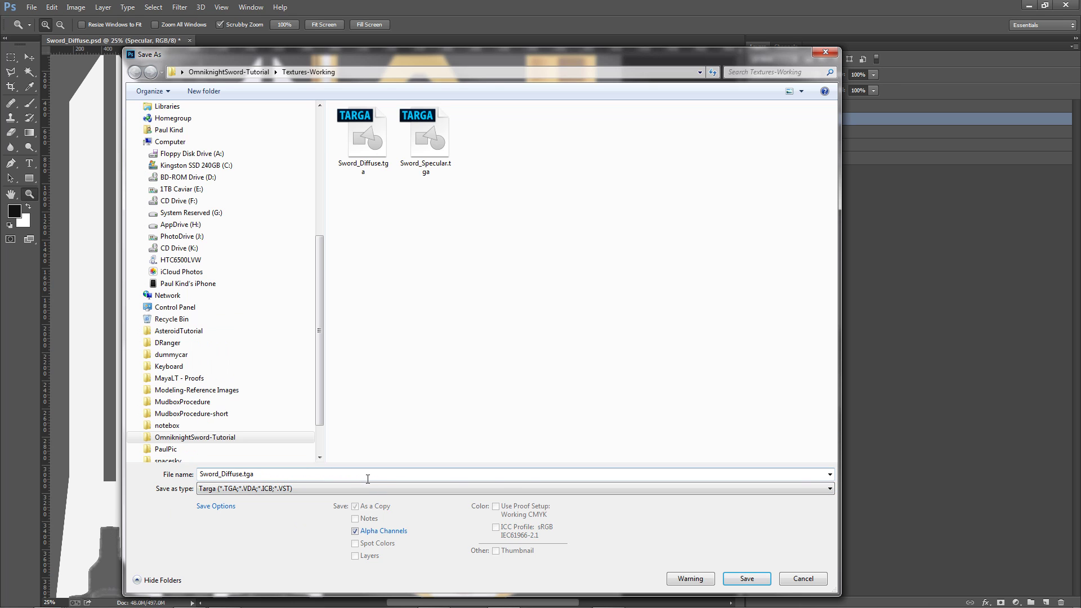
{"action": "left_click", "coordinate": [431, 134]}
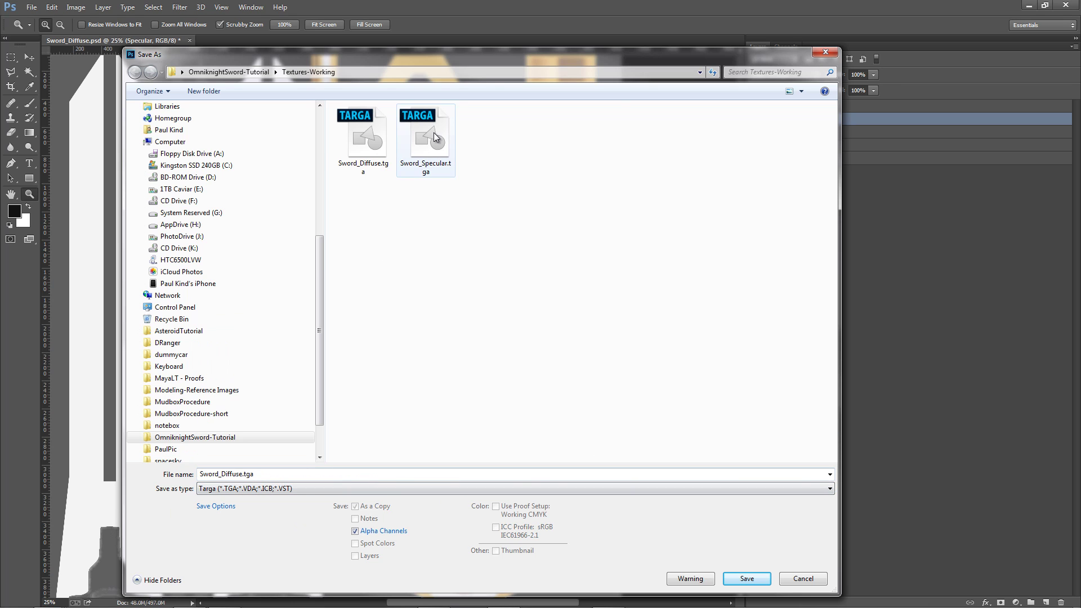
{"action": "left_click", "coordinate": [750, 580]}
{"action": "left_click", "coordinate": [573, 312]}
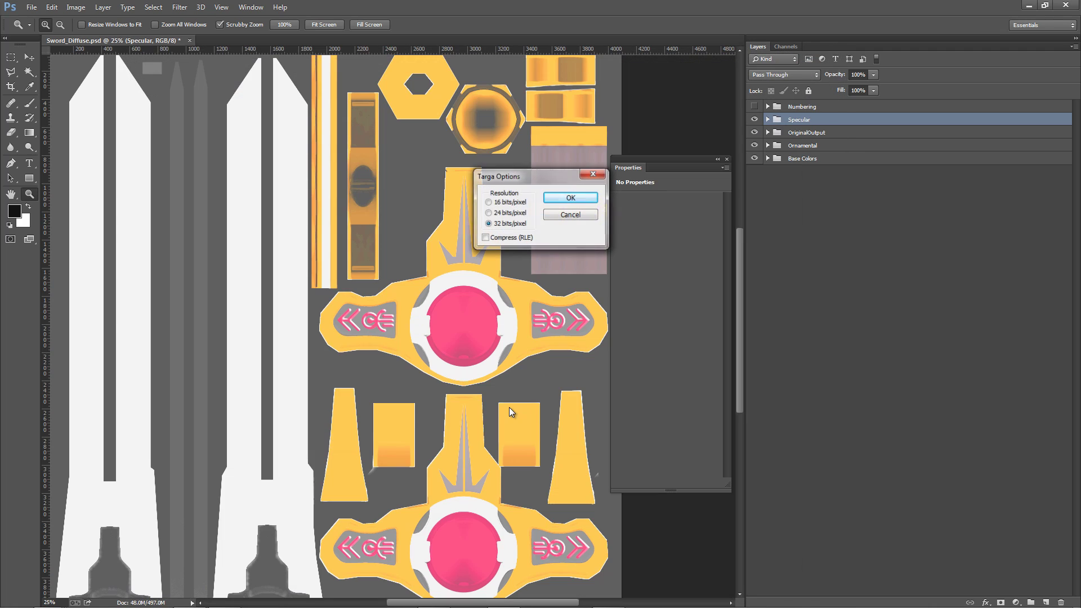
{"action": "left_click", "coordinate": [570, 198]}
Switch to Maya LT, select the low-poly sword, and connect a file texture to the Specular Map of its dx11Shader5 material
{"action": "key", "text": "alt+Tab"}
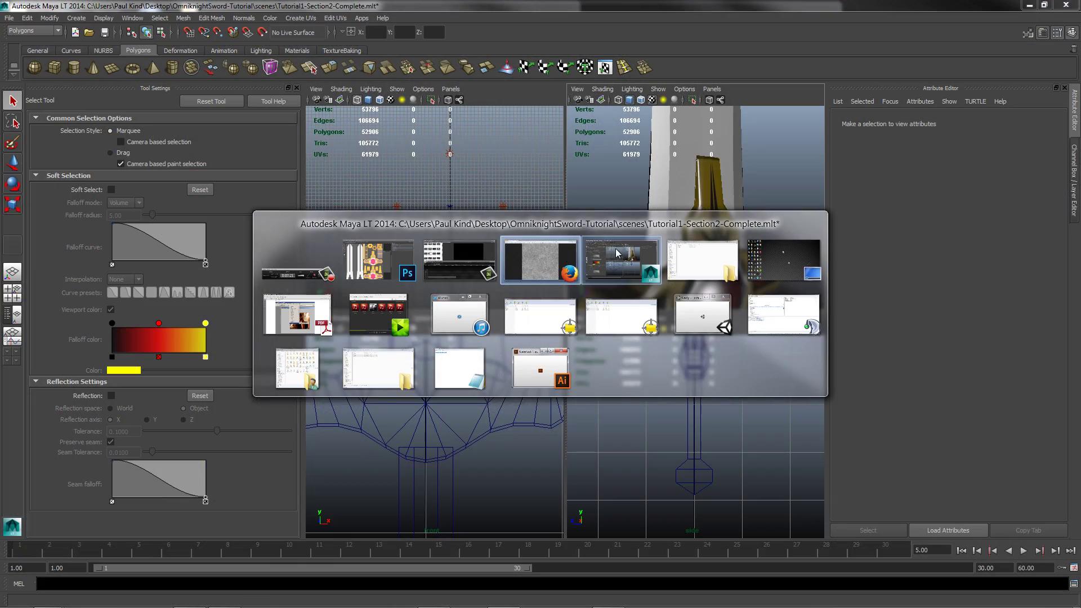
{"action": "left_click", "coordinate": [613, 267]}
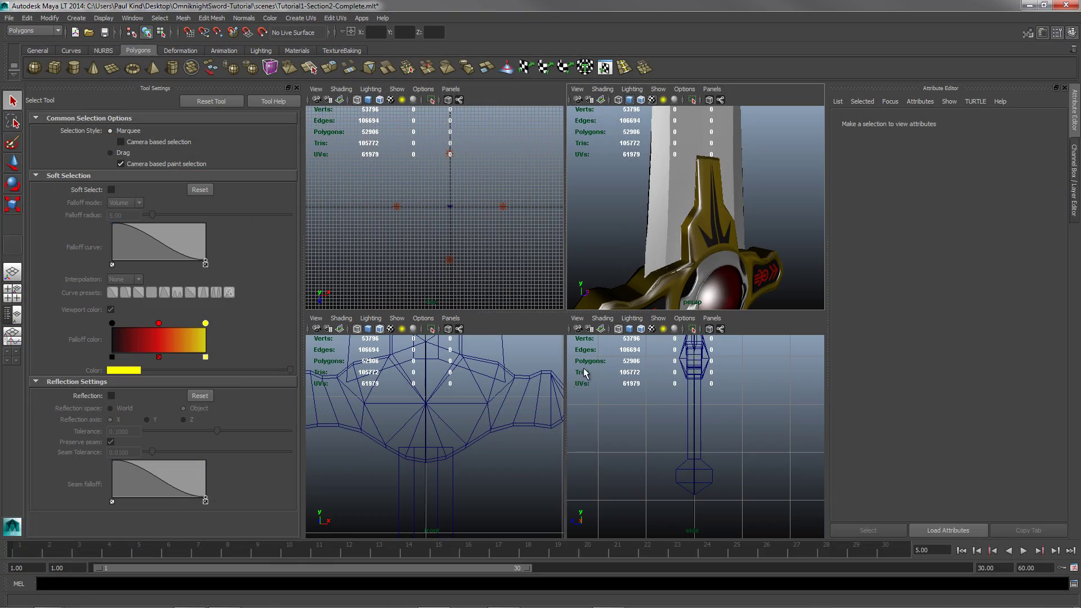
{"action": "scroll", "coordinate": [695, 228], "scroll_direction": "down", "scroll_amount": 5}
{"action": "scroll", "coordinate": [696, 226], "scroll_direction": "up", "scroll_amount": 5}
{"action": "left_click", "coordinate": [722, 228]}
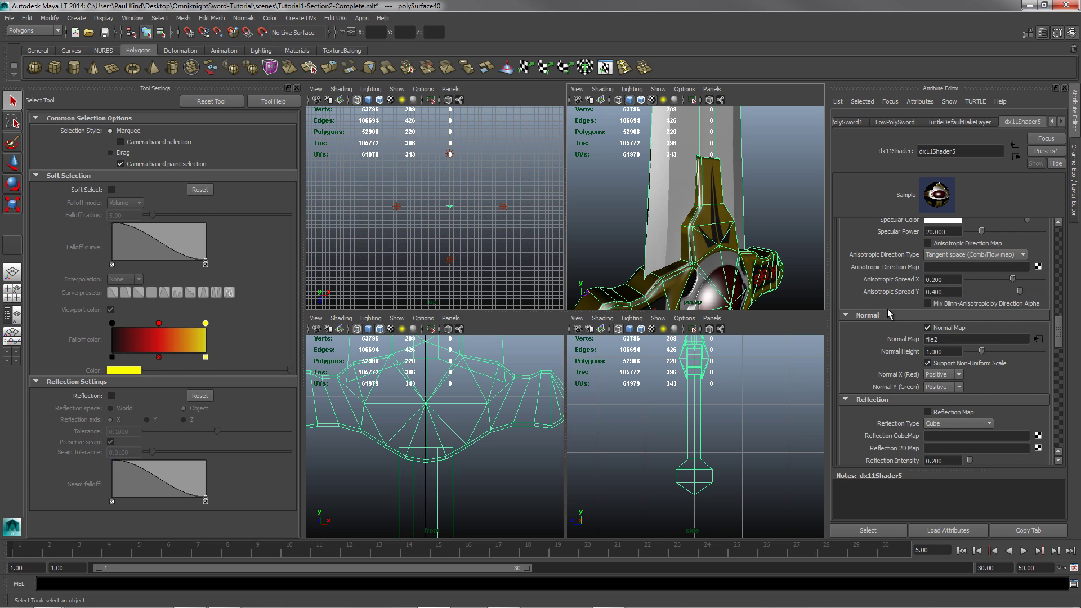
{"action": "scroll", "coordinate": [889, 314], "scroll_direction": "up", "scroll_amount": 3}
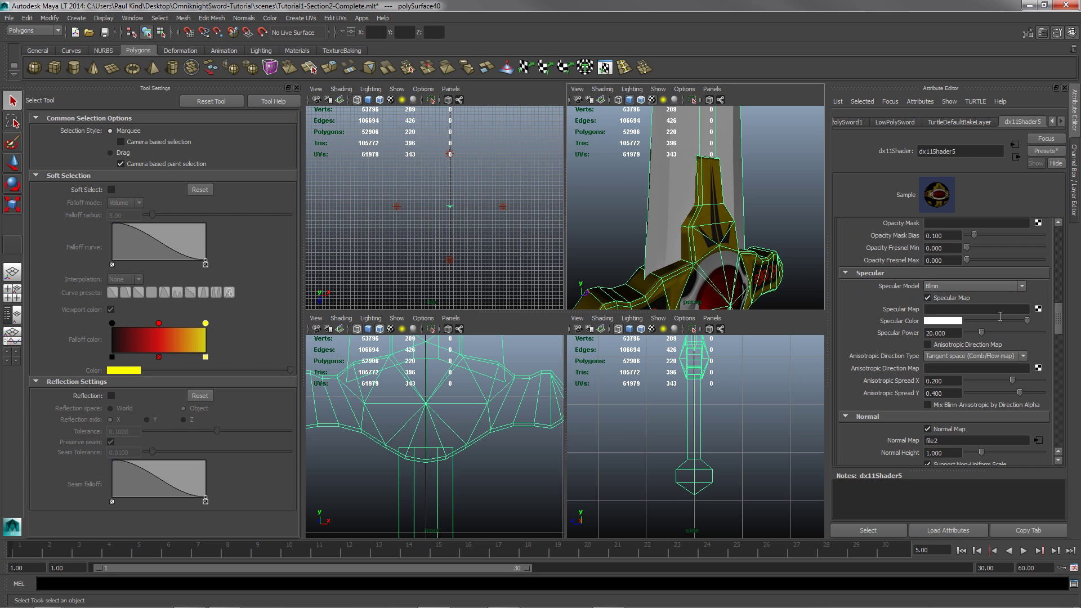
{"action": "left_click", "coordinate": [1037, 309]}
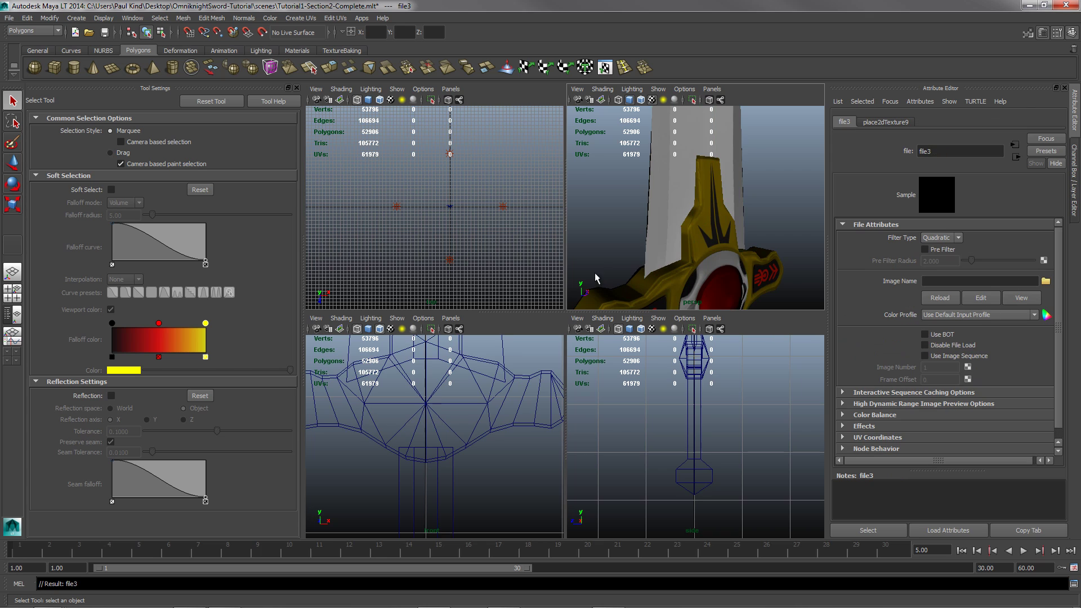
Load Sword_Specular.tga from the Textures-Working folder as the image of the specular file texture
{"action": "left_click", "coordinate": [1045, 281]}
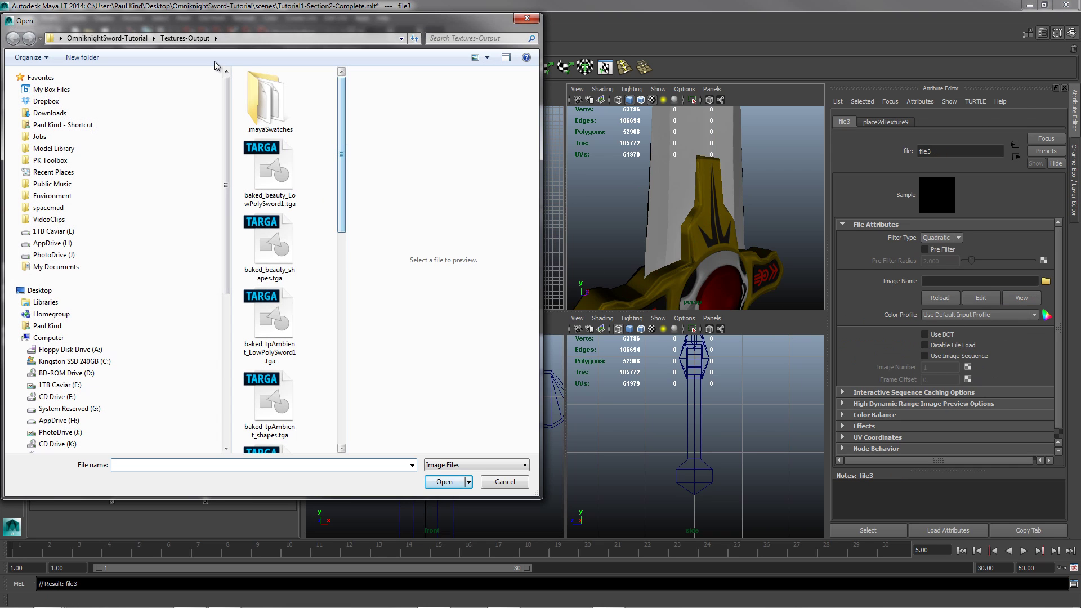
{"action": "left_click", "coordinate": [107, 38]}
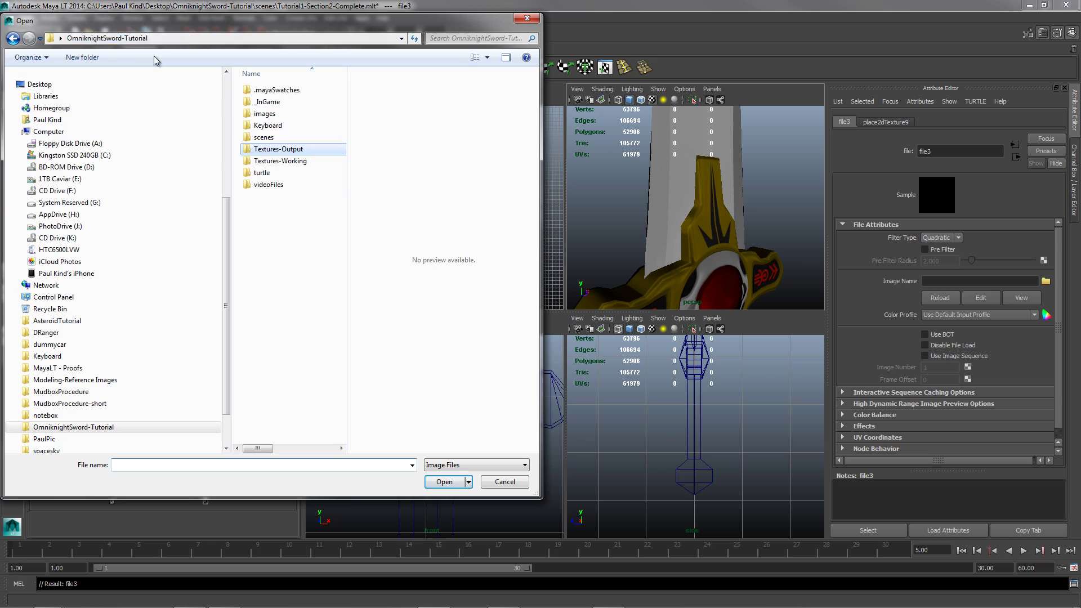
{"action": "double_click", "coordinate": [290, 161]}
{"action": "double_click", "coordinate": [265, 250]}
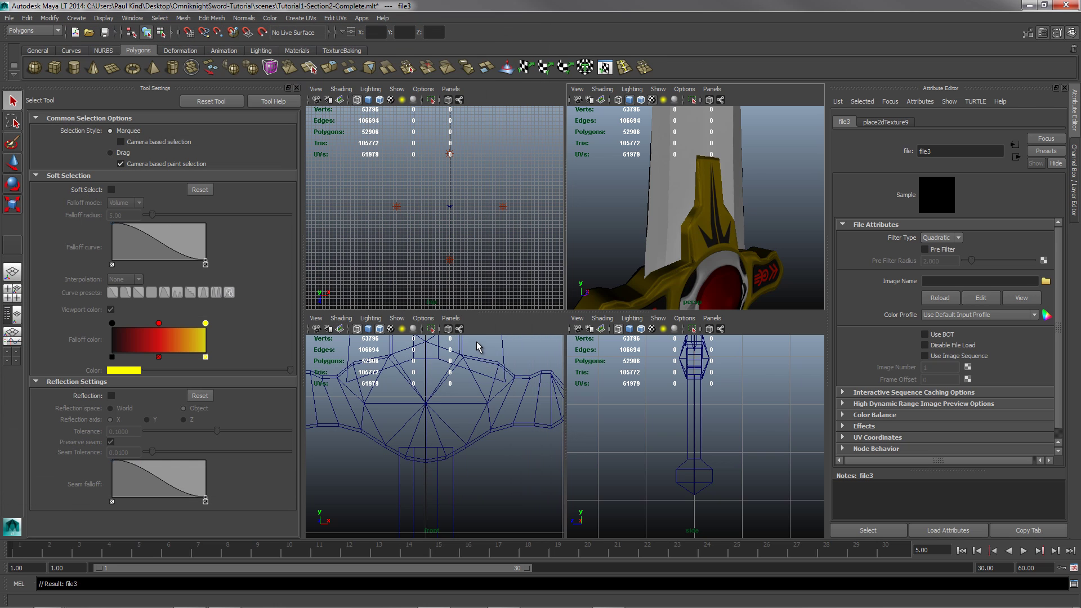
Examine the textured sword's specular highlights on the blade, guard and grip from several angles and distances
{"action": "left_click_drag", "start_coordinate": [684, 225], "coordinate": [657, 227]}
{"action": "scroll", "coordinate": [696, 195], "scroll_direction": "down", "scroll_amount": 5}
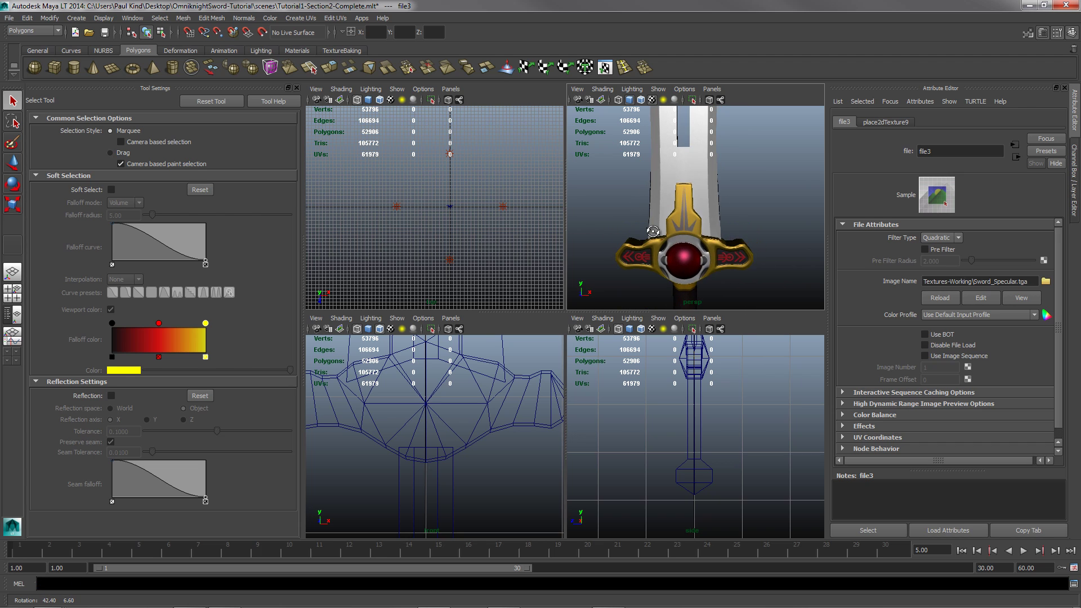
{"action": "scroll", "coordinate": [696, 195], "scroll_direction": "down", "scroll_amount": 2}
{"action": "left_click_drag", "start_coordinate": [696, 195], "coordinate": [695, 237]}
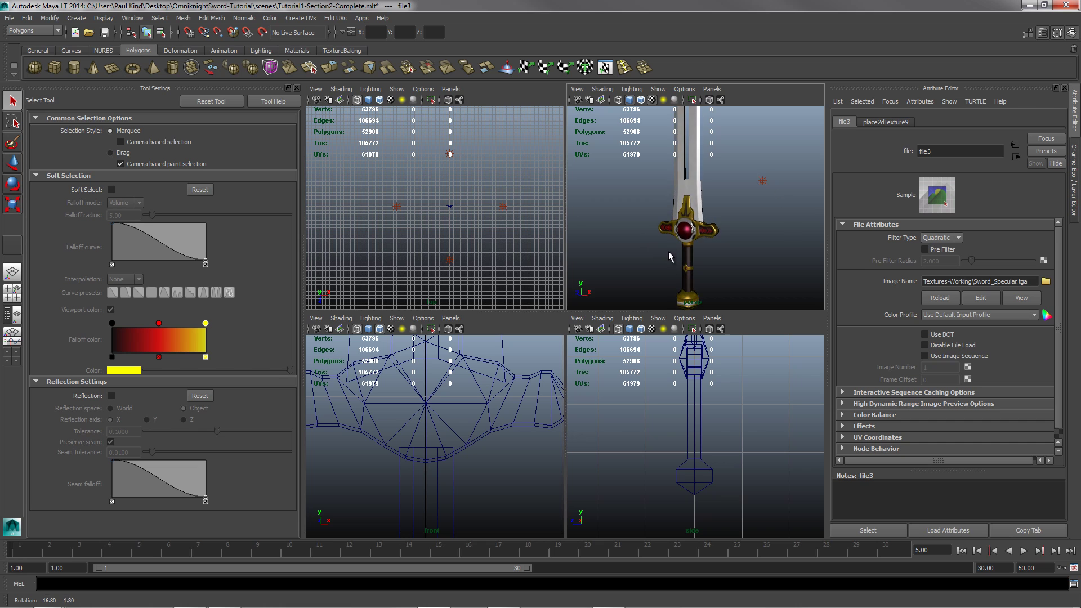
{"action": "scroll", "coordinate": [700, 265], "scroll_direction": "up", "scroll_amount": 5}
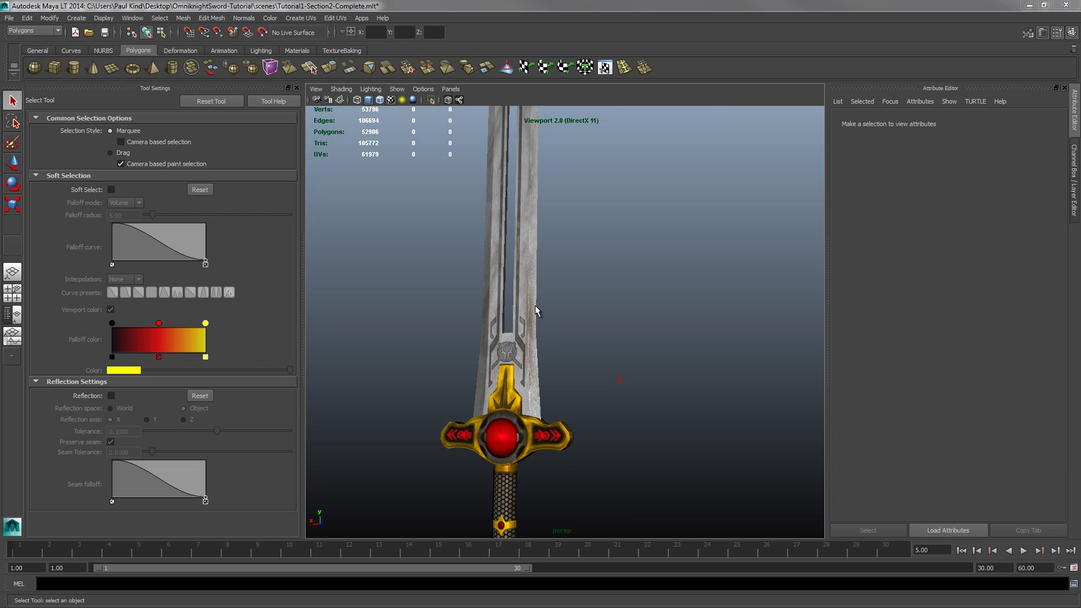
{"action": "left_click_drag", "start_coordinate": [512, 296], "coordinate": [540, 281]}
{"action": "scroll", "coordinate": [504, 296], "scroll_direction": "down", "scroll_amount": 3}
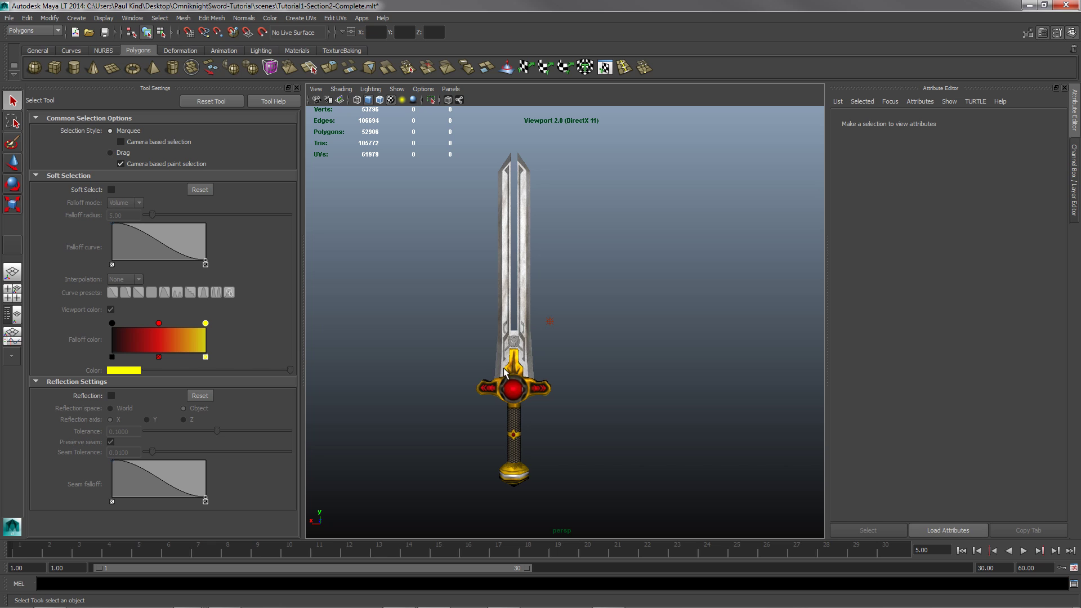
{"action": "left_click_drag", "start_coordinate": [513, 373], "coordinate": [542, 398]}
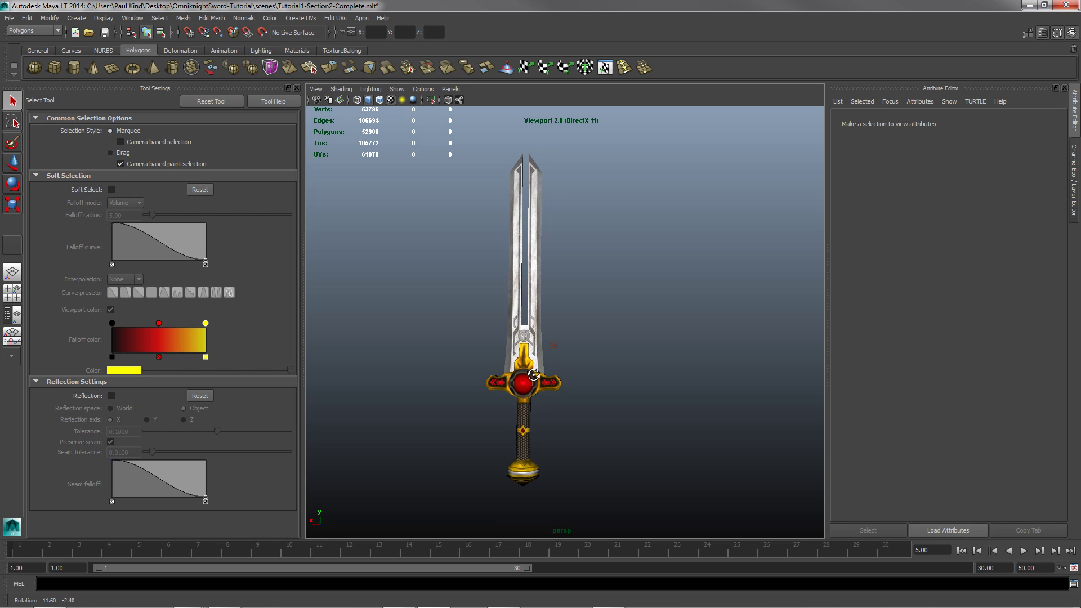
{"action": "scroll", "coordinate": [529, 378], "scroll_direction": "up", "scroll_amount": 2}
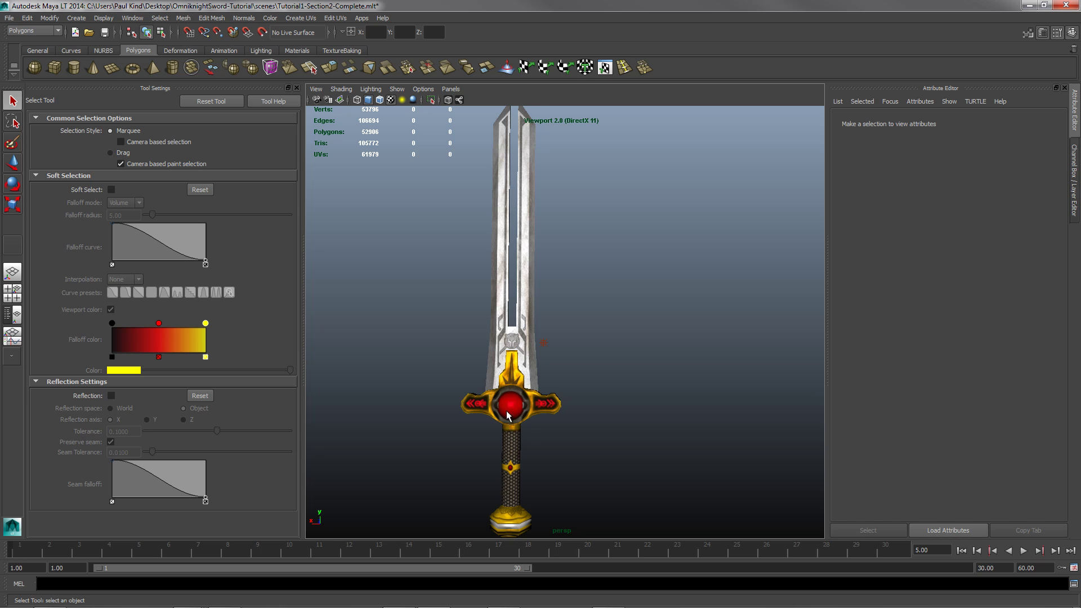
{"action": "mouse_move", "coordinate": [507, 415]}
{"action": "left_mouse_down", "text": "alt"}
{"action": "mouse_move", "coordinate": [515, 377]}
{"action": "mouse_move", "coordinate": [477, 382]}
{"action": "mouse_move", "coordinate": [488, 412]}
{"action": "mouse_move", "coordinate": [506, 398]}
{"action": "mouse_move", "coordinate": [500, 418]}
{"action": "mouse_move", "coordinate": [478, 421]}
{"action": "mouse_move", "coordinate": [494, 426]}
{"action": "left_mouse_up", "text": "alt"}
{"action": "scroll", "coordinate": [508, 359], "scroll_direction": "up", "scroll_amount": 3}
{"action": "scroll", "coordinate": [523, 379], "scroll_direction": "down", "scroll_amount": 2}
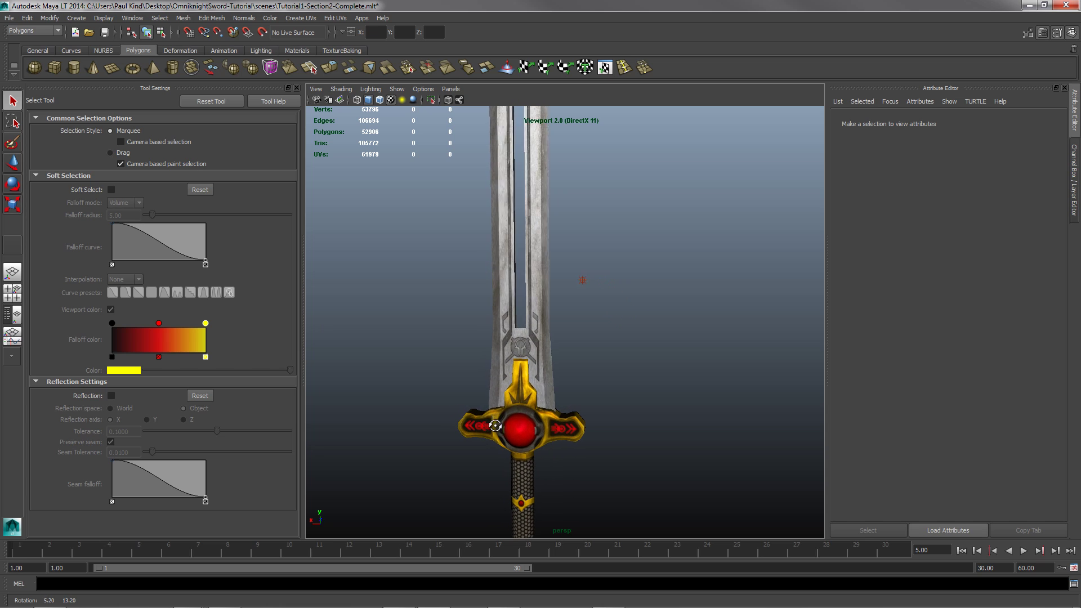
{"action": "scroll", "coordinate": [527, 327], "scroll_direction": "down", "scroll_amount": 3}
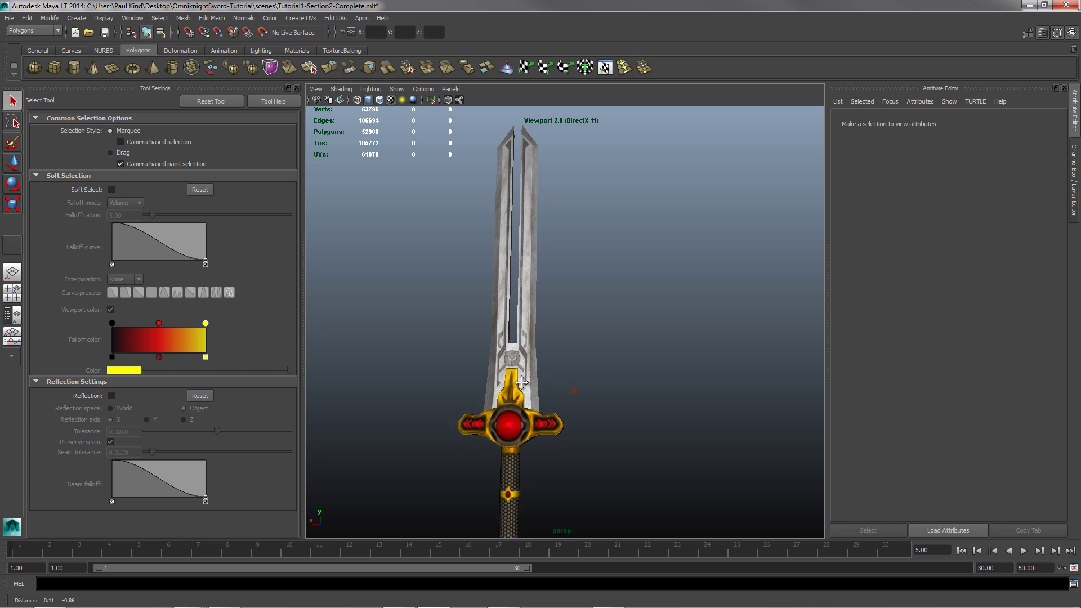
Inspect the full textured sword from blade tip to pommel
{"action": "scroll", "coordinate": [521, 387], "scroll_direction": "up", "scroll_amount": 3}
{"action": "scroll", "coordinate": [517, 401], "scroll_direction": "down", "scroll_amount": 3}
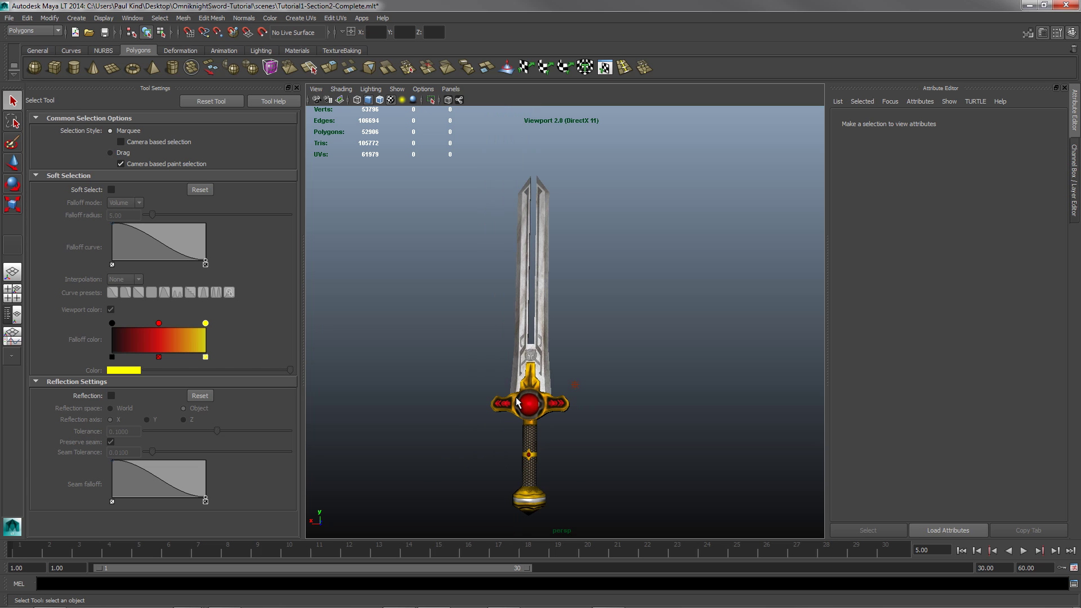
{"action": "scroll", "coordinate": [512, 393], "scroll_direction": "up", "scroll_amount": 3}
{"action": "left_click_drag", "start_coordinate": [479, 404], "coordinate": [498, 403]}
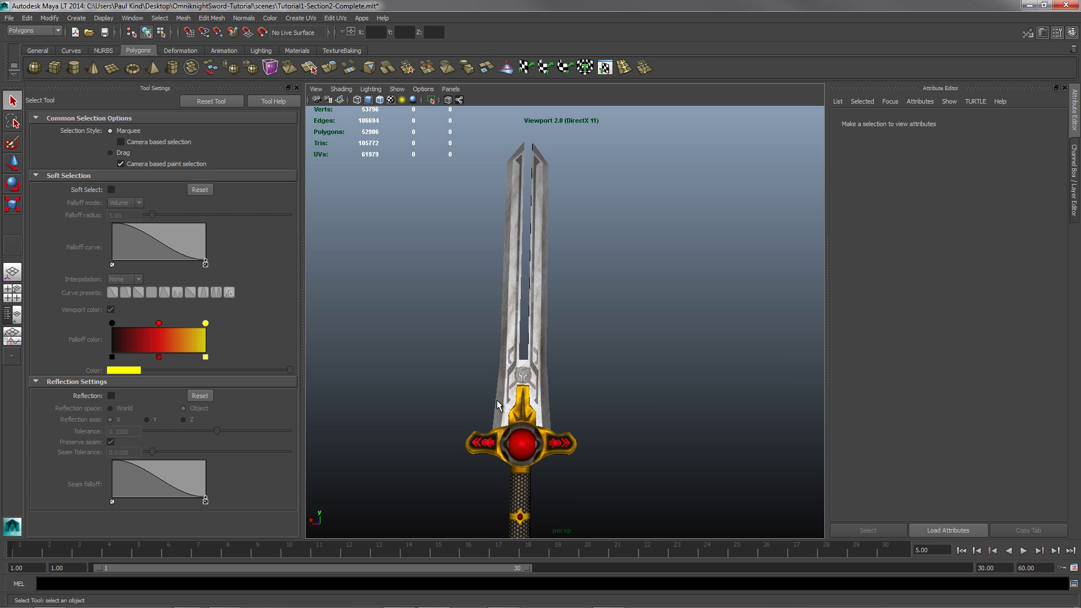
Switch to Photoshop and compare the diffuse texture with and without the Dirt and Scratches groups, leaving both groups shown
{"action": "left_click", "coordinate": [511, 570]}
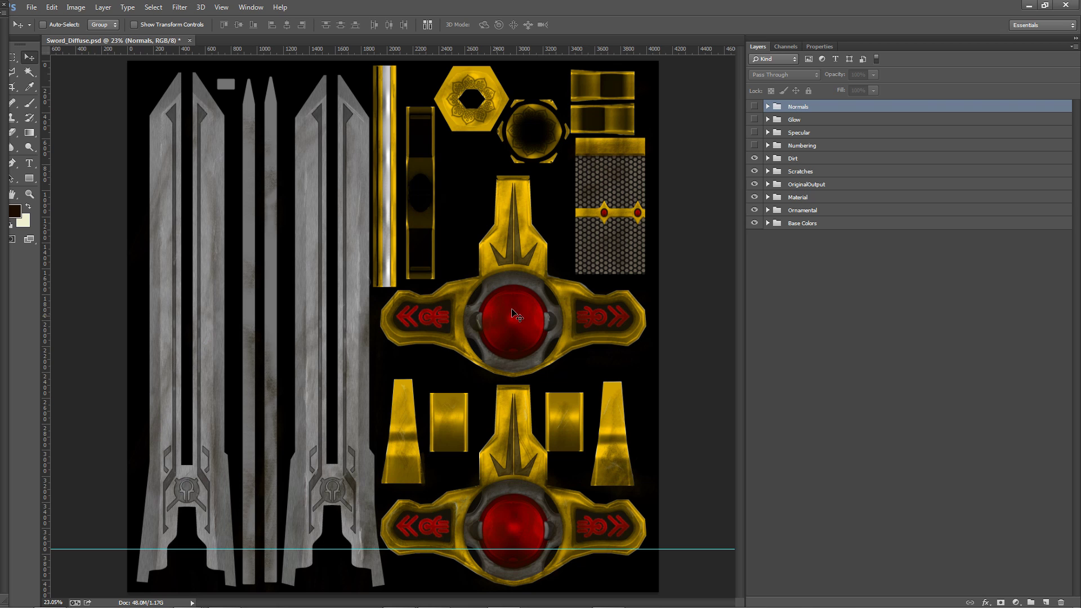
{"action": "left_click", "coordinate": [755, 158]}
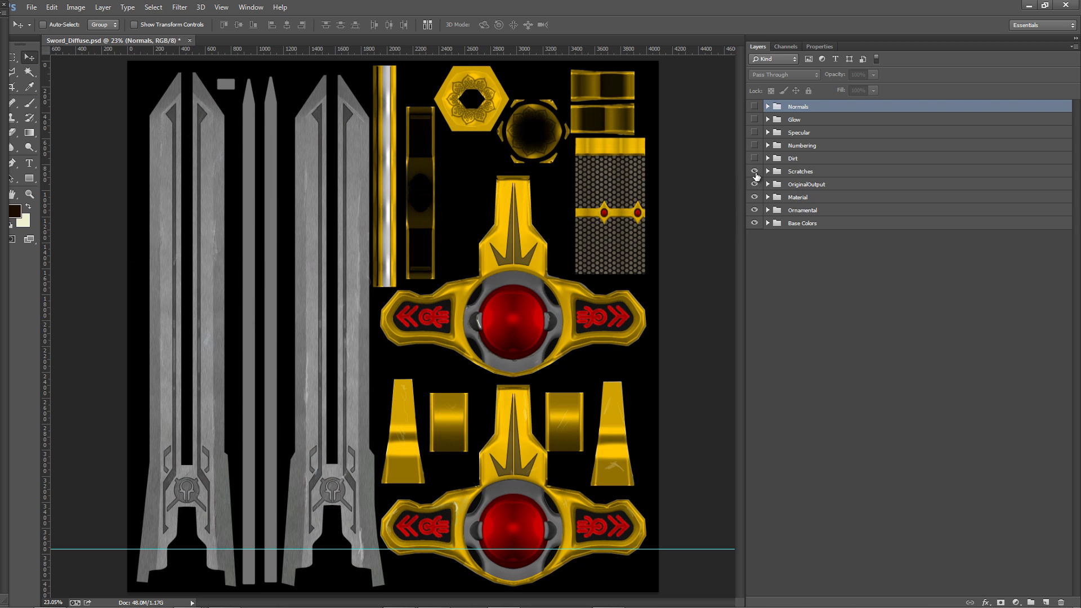
{"action": "left_click", "coordinate": [755, 171]}
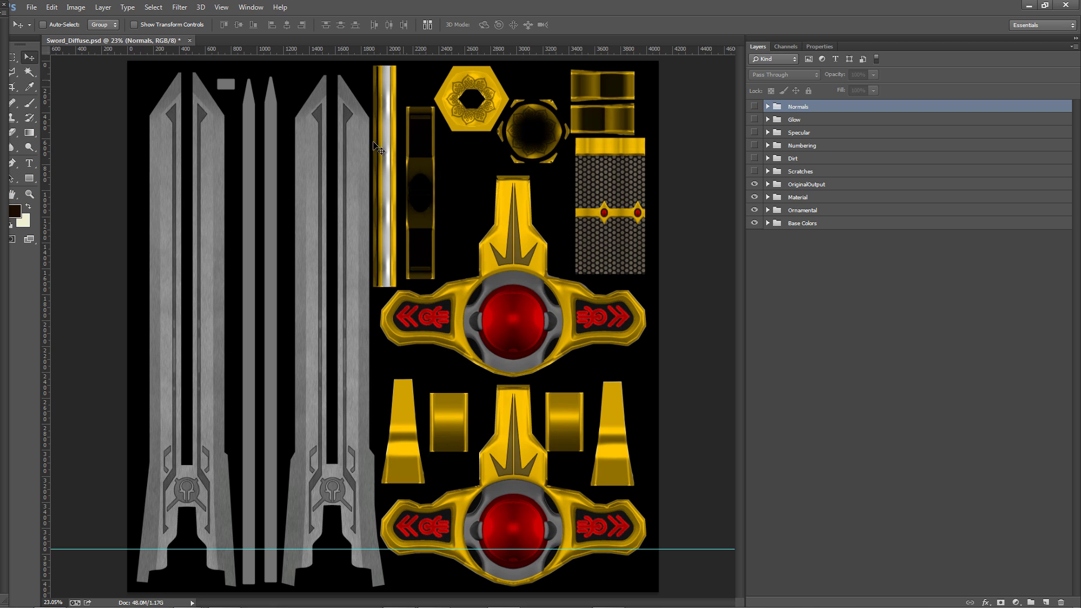
{"action": "left_click", "coordinate": [755, 171]}
{"action": "left_click", "coordinate": [754, 159]}
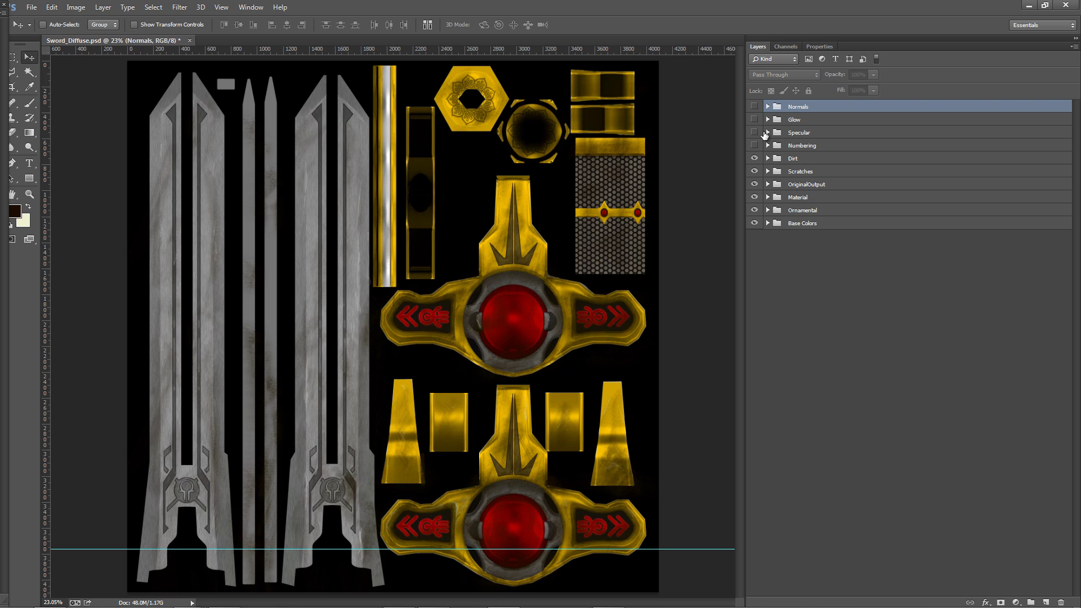
Show and expand the Normals group, review its Original and Edited layers, and leave the Edited layer selected
{"action": "left_click", "coordinate": [755, 107]}
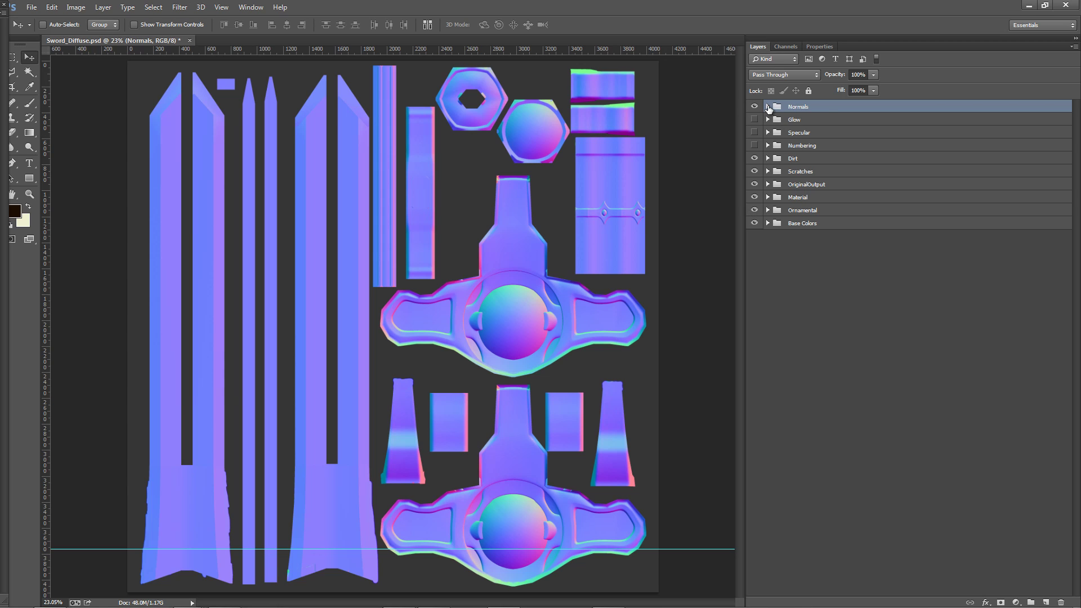
{"action": "left_click", "coordinate": [767, 107]}
{"action": "left_click", "coordinate": [820, 186]}
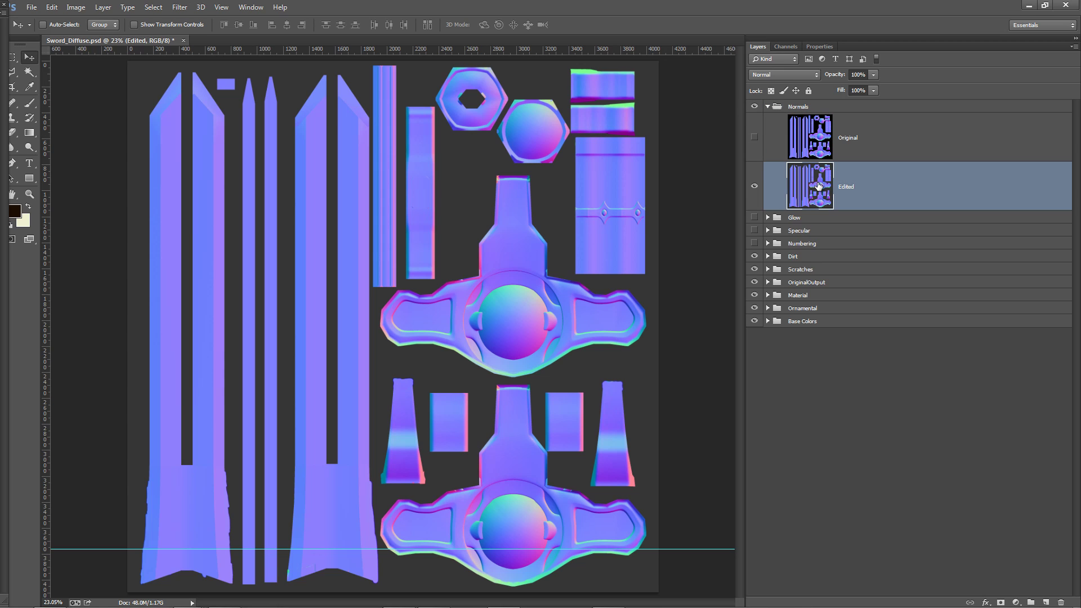
{"action": "left_click", "coordinate": [814, 141]}
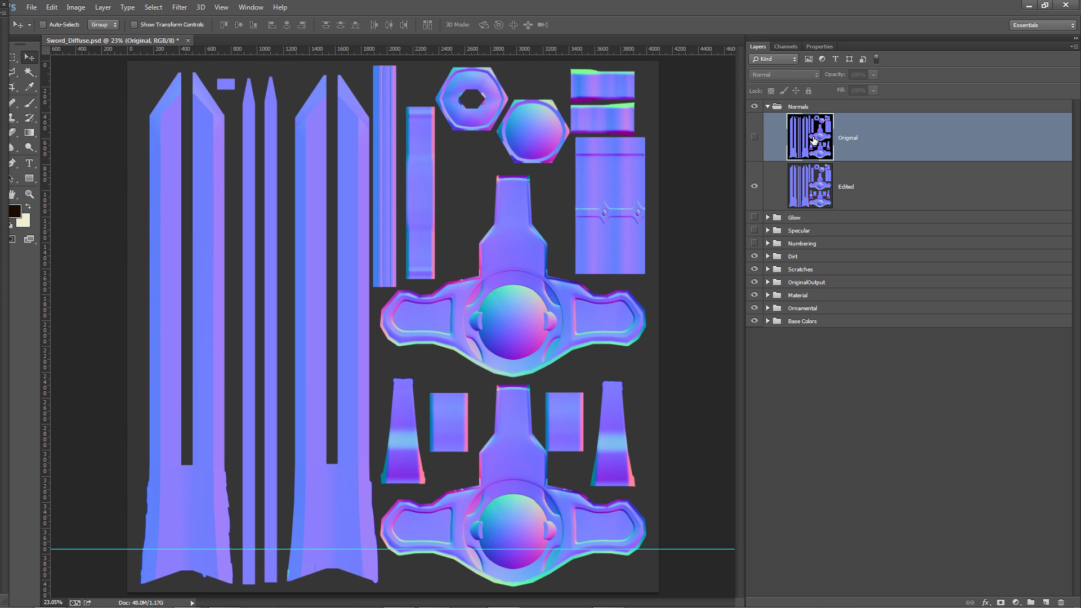
{"action": "left_click", "coordinate": [823, 187]}
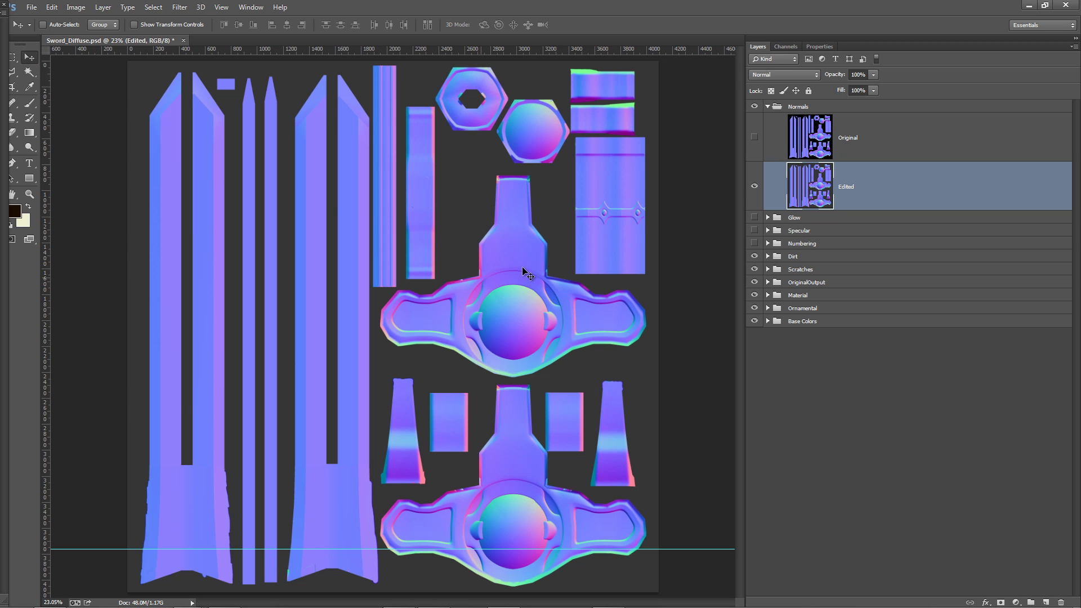
Compare the Original normal map with the Edited one by toggling the Original layer's visibility, leaving it hidden
{"action": "left_click", "coordinate": [754, 138]}
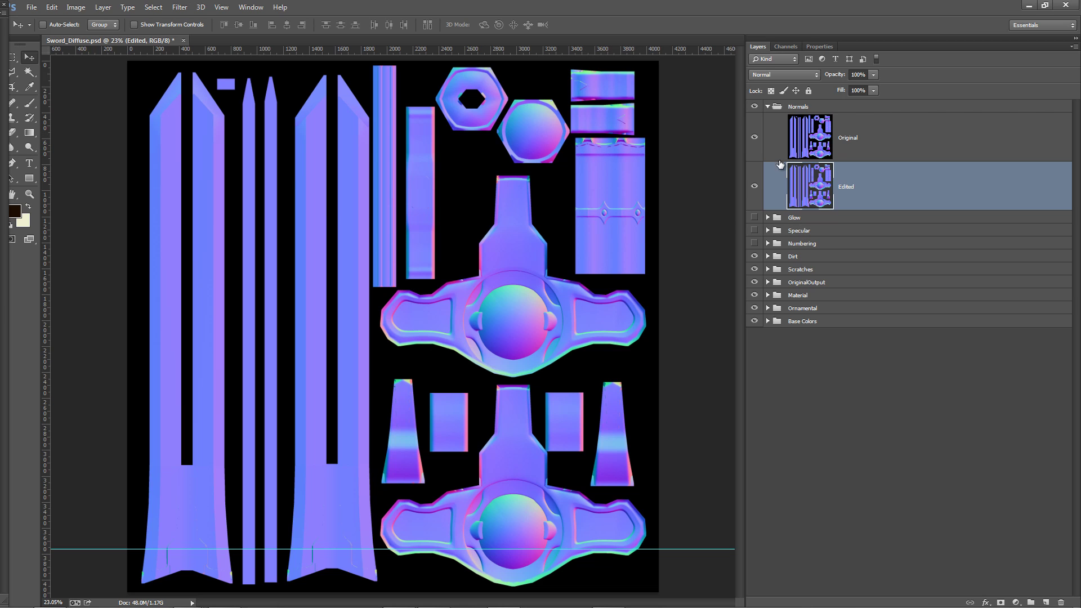
{"action": "left_click", "coordinate": [754, 138]}
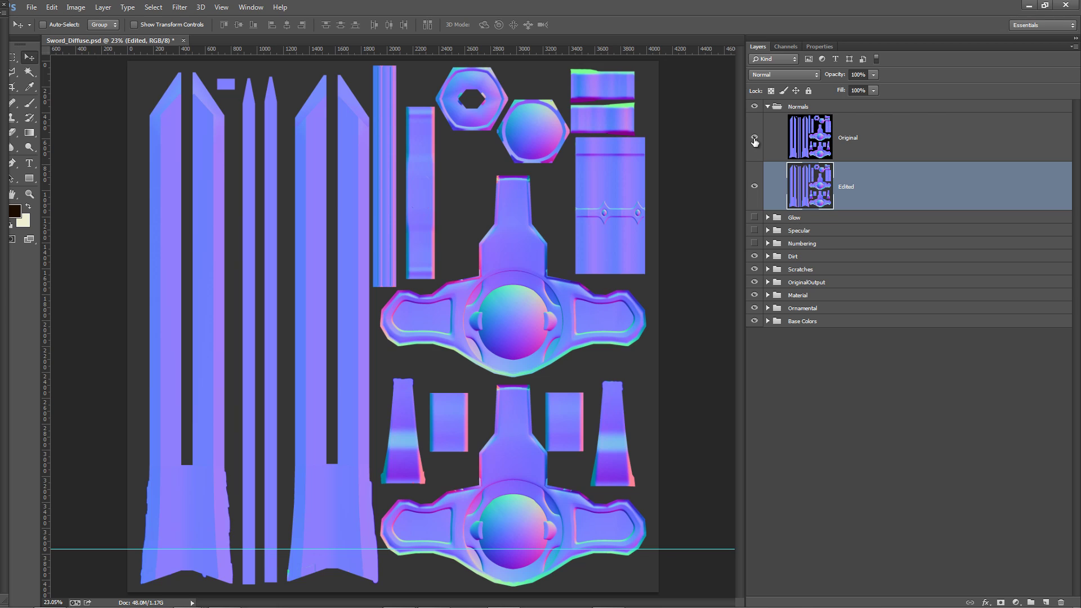
{"action": "left_click", "coordinate": [754, 139]}
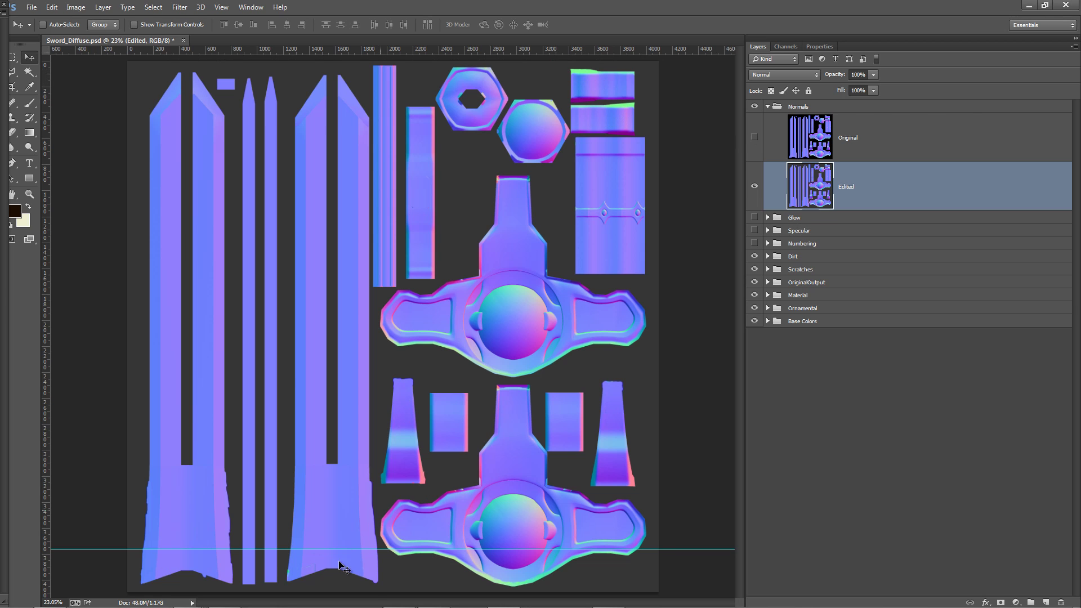
{"action": "left_click", "coordinate": [754, 139]}
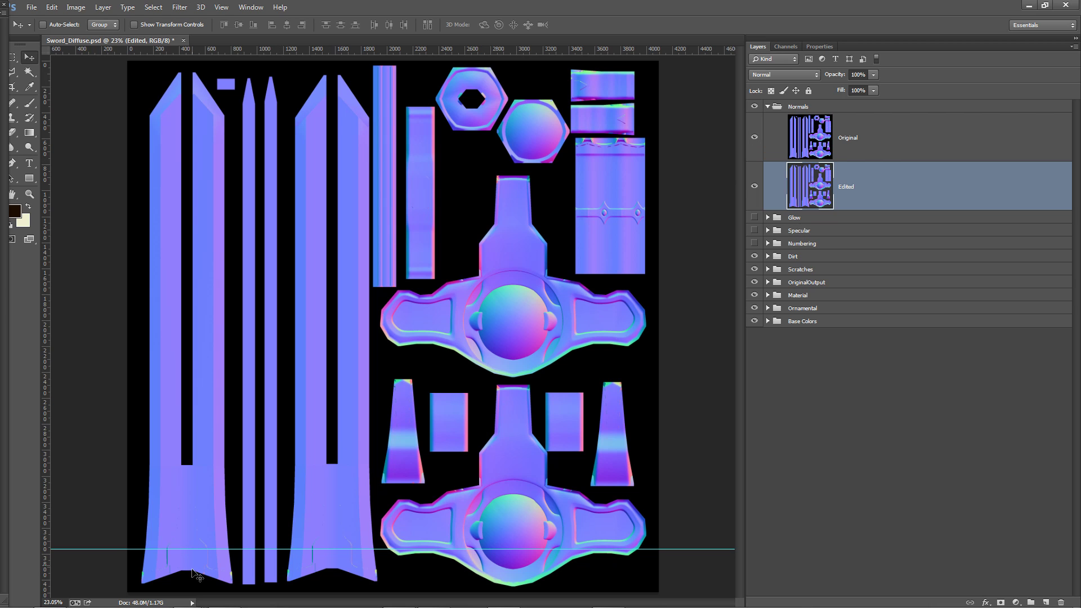
{"action": "left_click", "coordinate": [754, 138]}
Run the NVIDIA NormalMapFilter on the Edited normal layer with the Normalize only conversion
{"action": "left_click", "coordinate": [179, 7]}
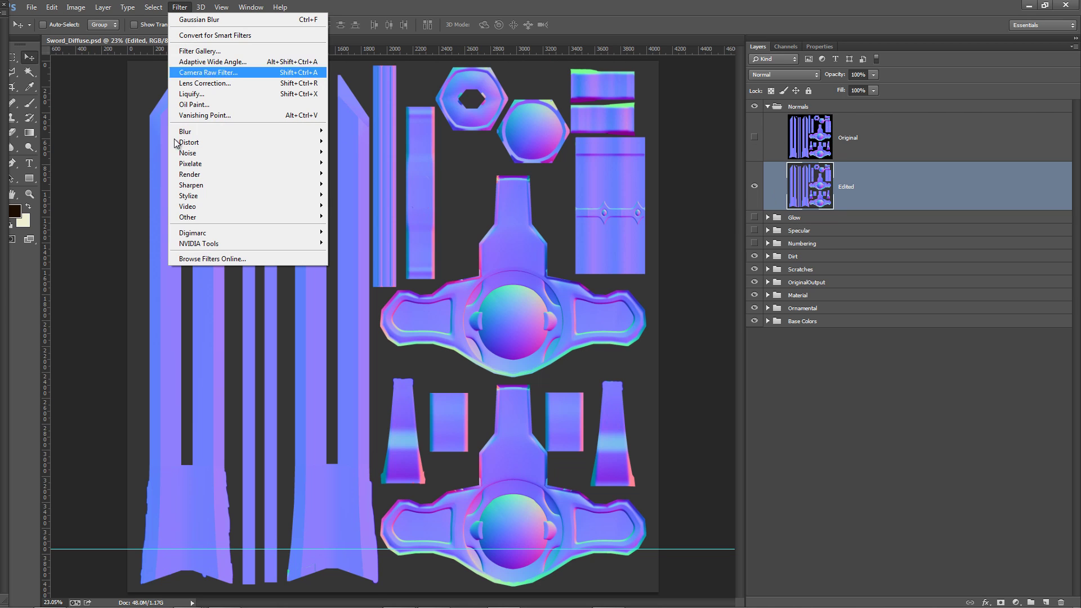
{"action": "mouse_move", "coordinate": [184, 248]}
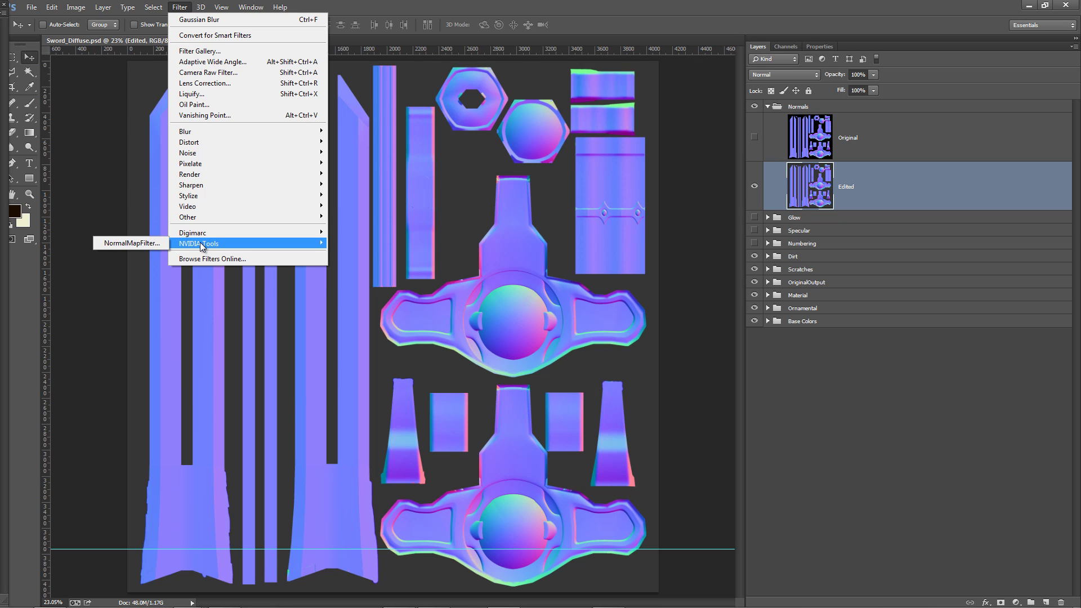
{"action": "left_click", "coordinate": [156, 248]}
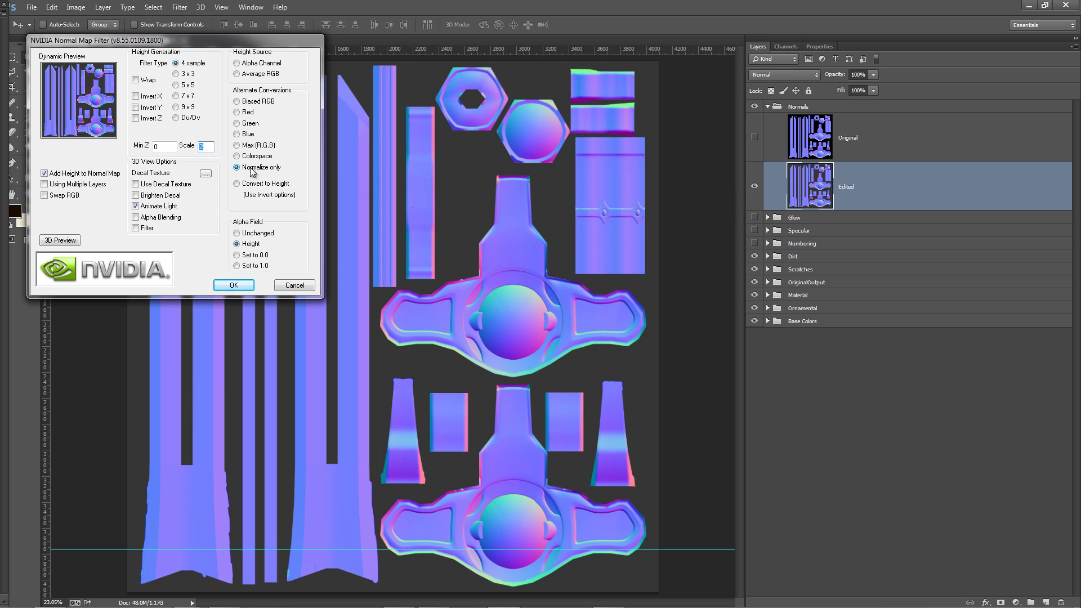
{"action": "left_click", "coordinate": [234, 285]}
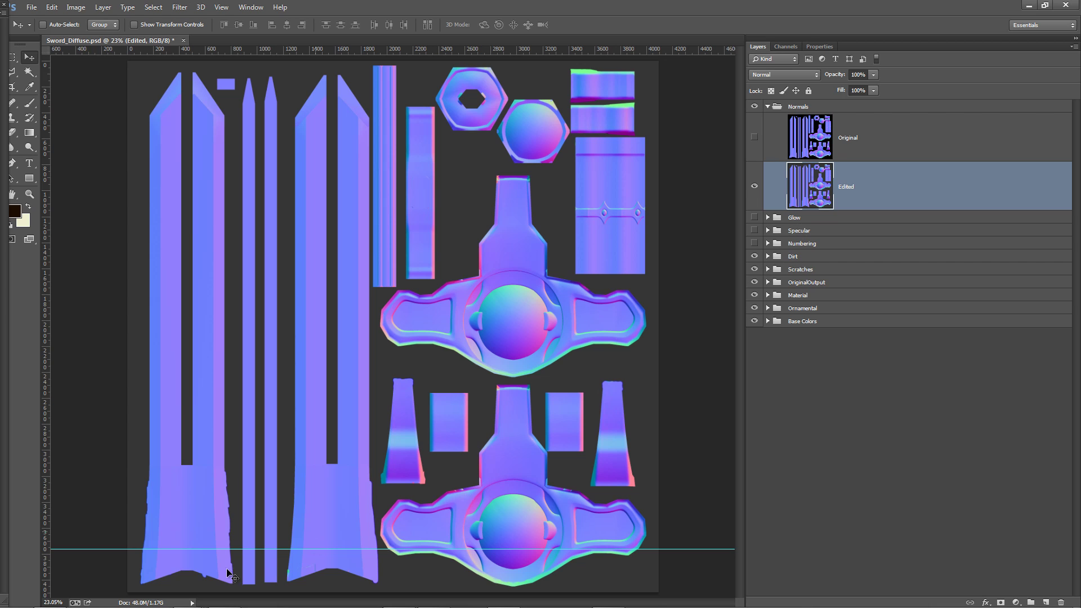
Compare the Edited normal map against the Original once more, then collapse and hide the Normals group
{"action": "left_click", "coordinate": [754, 137]}
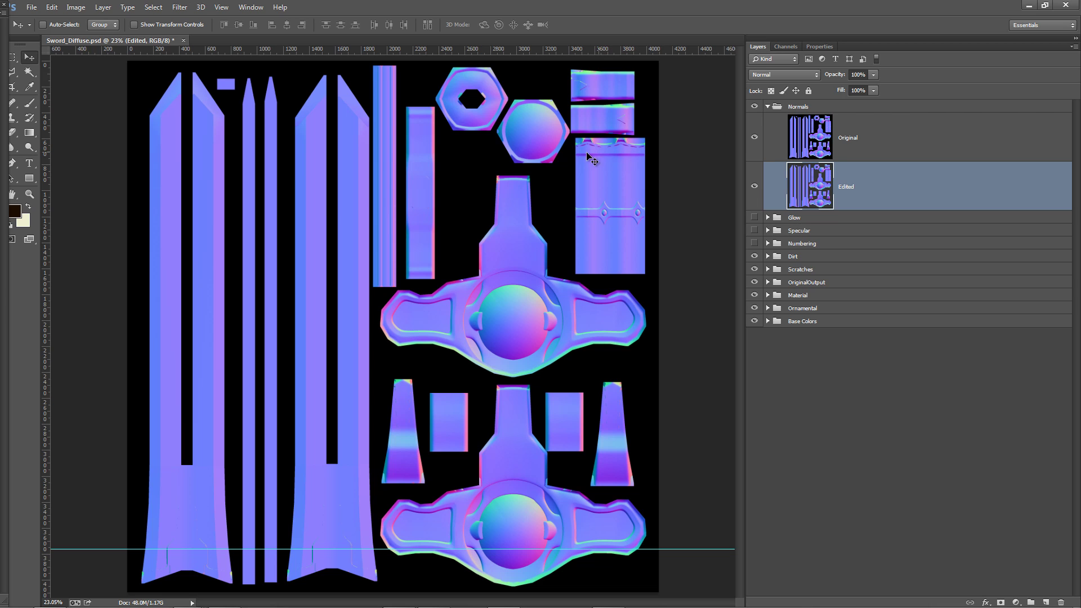
{"action": "left_click", "coordinate": [755, 136]}
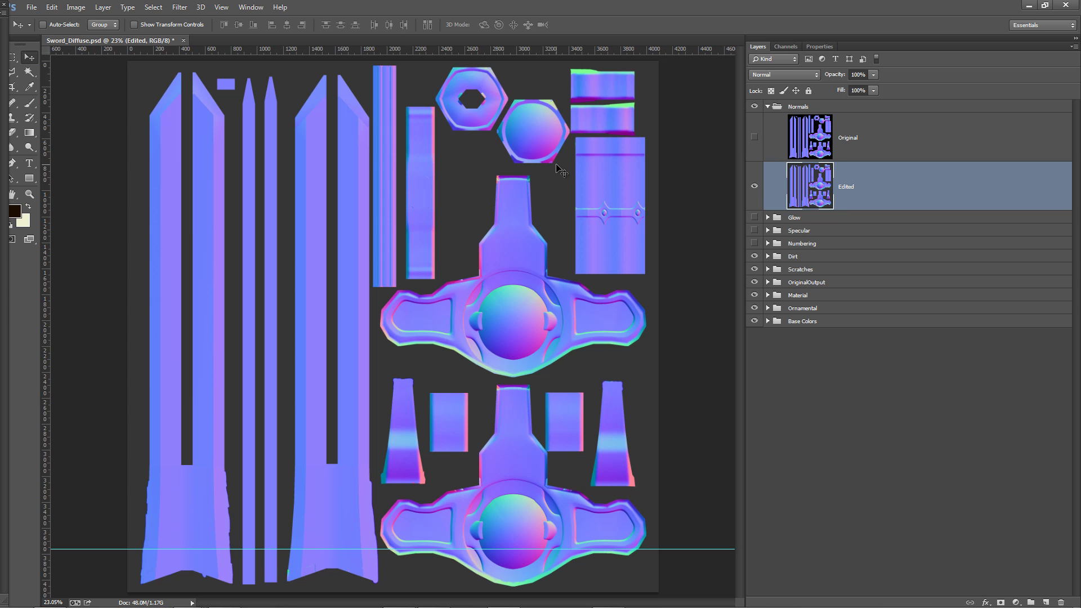
{"action": "left_click", "coordinate": [768, 107]}
{"action": "left_click", "coordinate": [754, 106]}
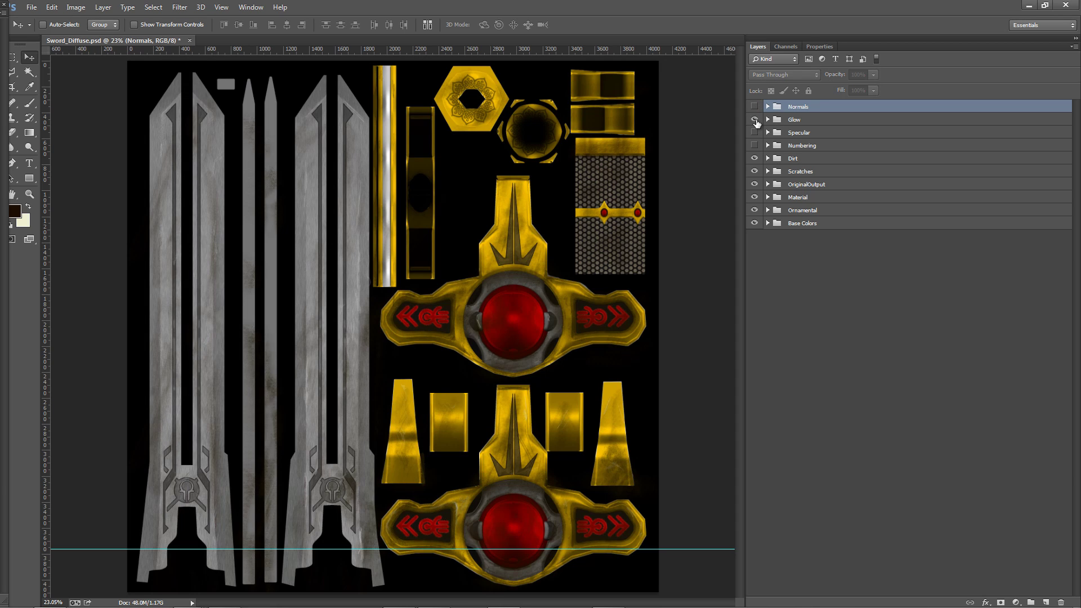
Show and expand the Glow group and select its black background layer, Layer 16
{"action": "left_click", "coordinate": [754, 120]}
{"action": "left_click", "coordinate": [767, 119]}
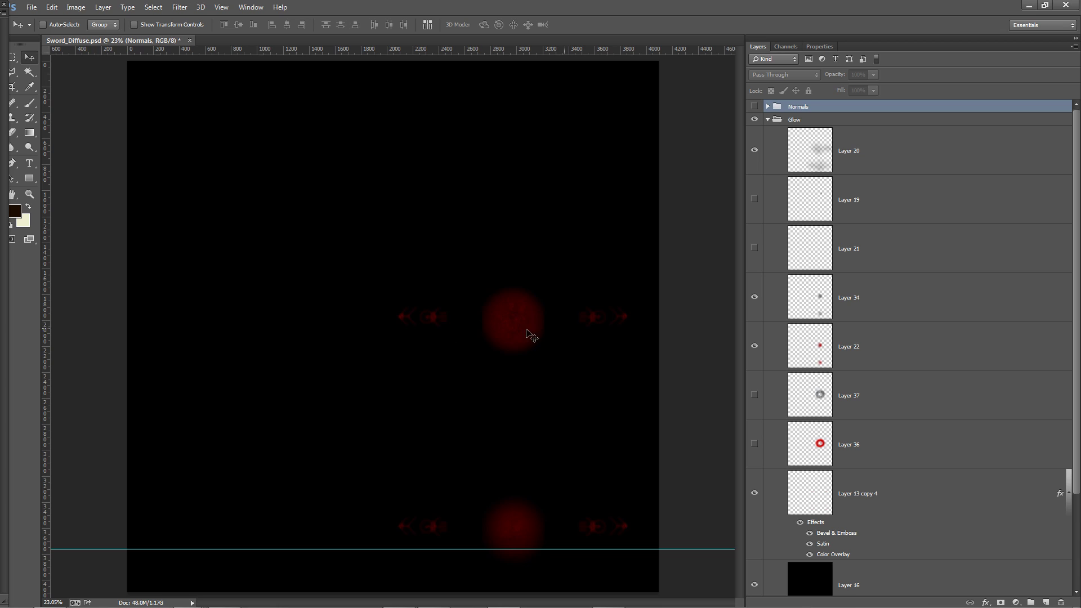
{"action": "left_click", "coordinate": [809, 580]}
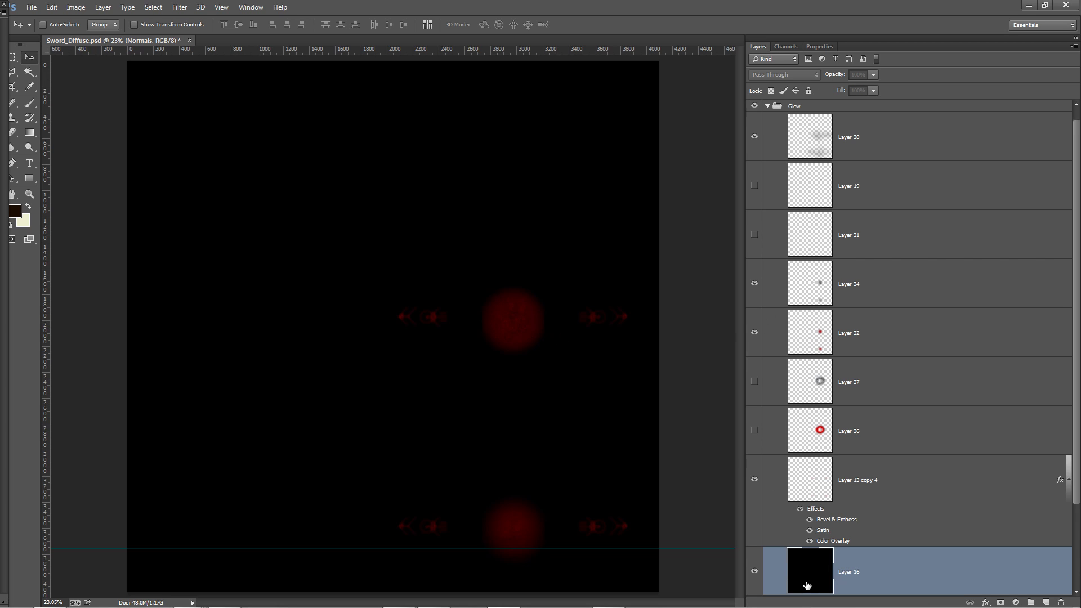
Check what Layers 34, 20, 22 and 13 copy 4 contribute to the glow map, then collapse and hide the Glow group
{"action": "left_click", "coordinate": [754, 107]}
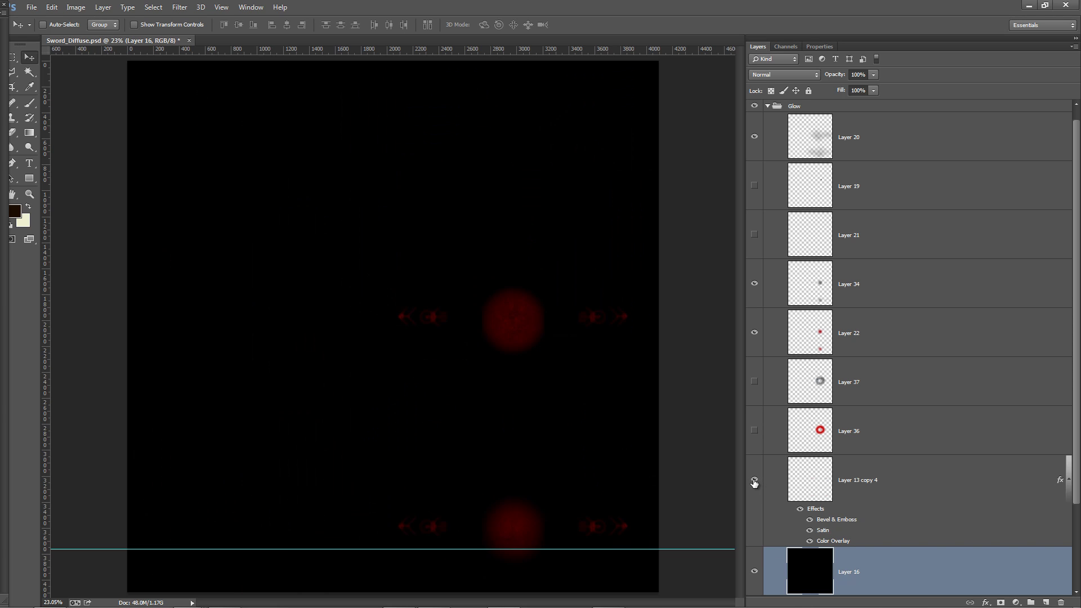
{"action": "left_click", "coordinate": [754, 284]}
{"action": "left_click", "coordinate": [754, 284]}
{"action": "left_click", "coordinate": [754, 138]}
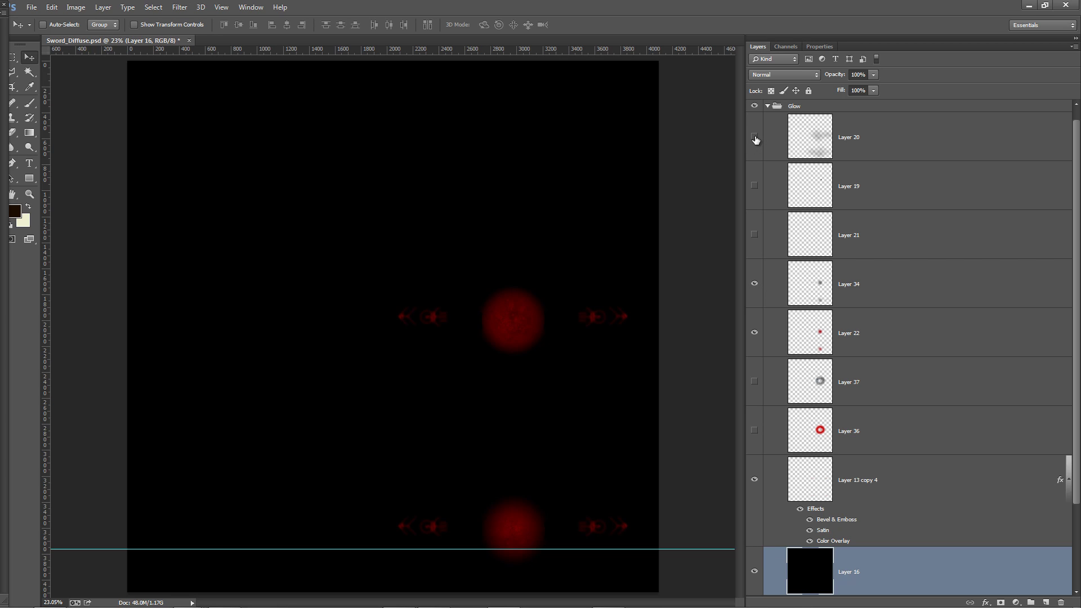
{"action": "left_click", "coordinate": [755, 138]}
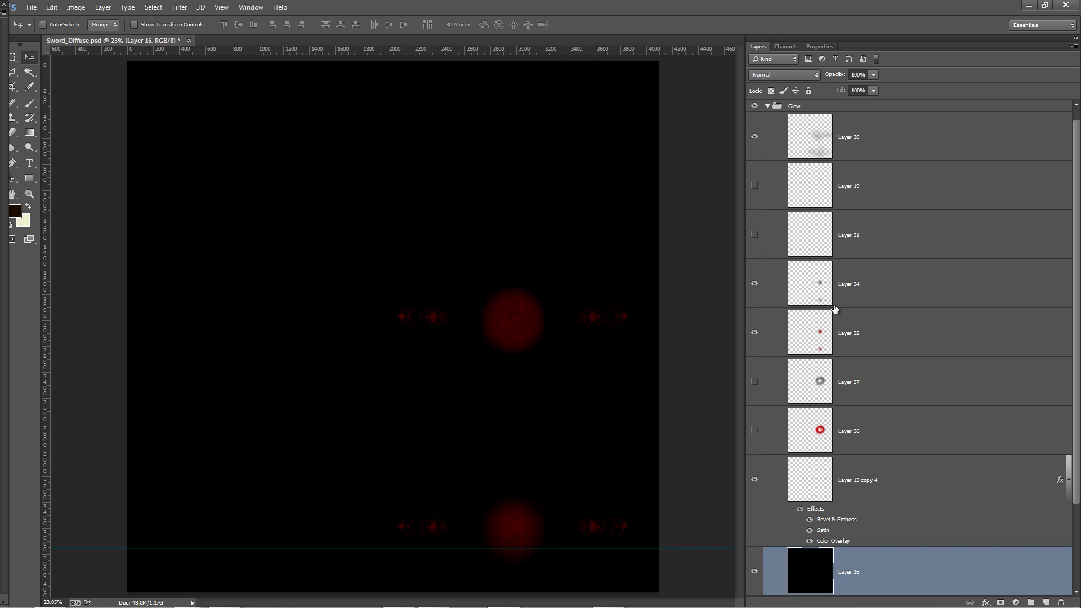
{"action": "left_click", "coordinate": [754, 333]}
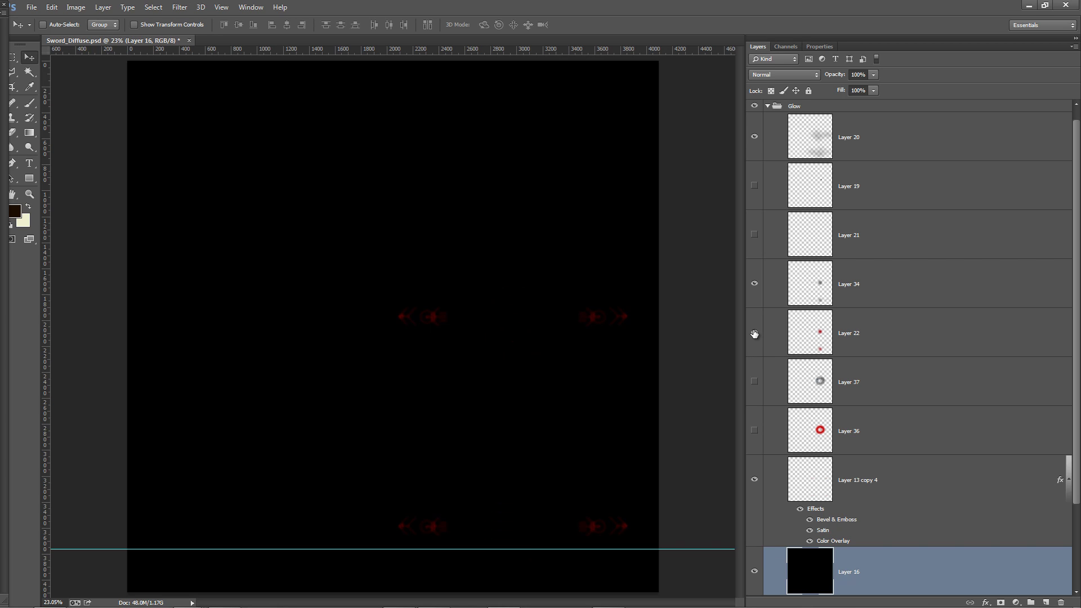
{"action": "left_click", "coordinate": [755, 333]}
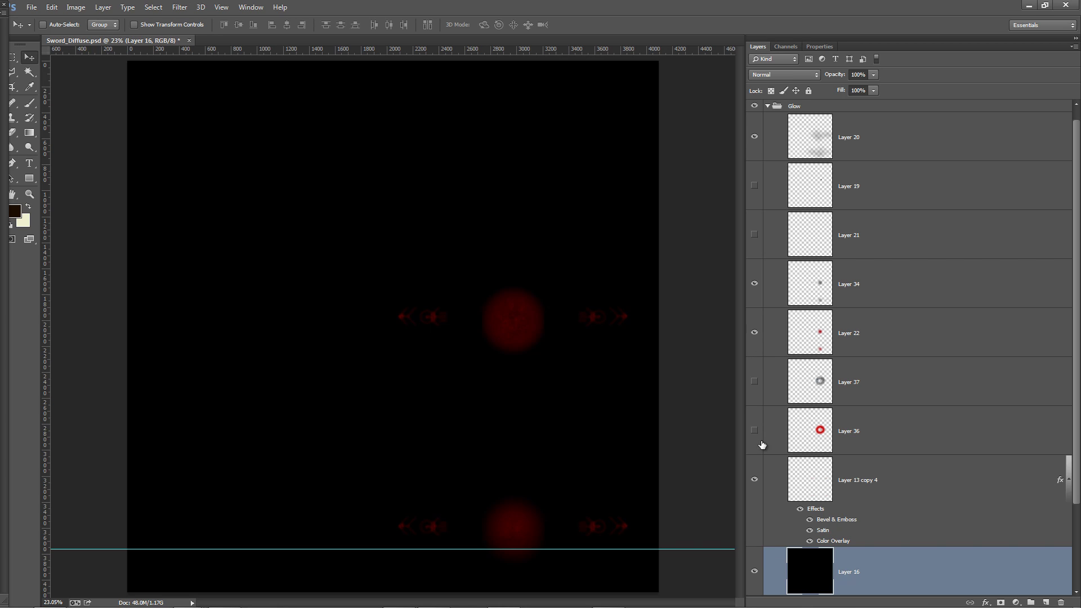
{"action": "left_click", "coordinate": [754, 480]}
{"action": "left_click", "coordinate": [767, 107]}
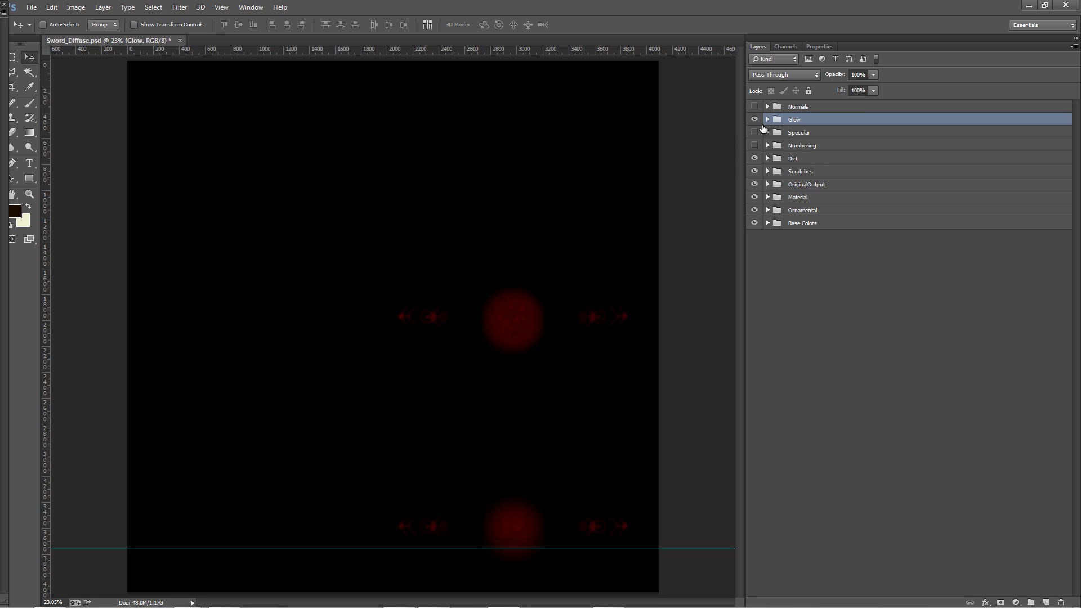
{"action": "left_click", "coordinate": [755, 119]}
Show and expand the Specular group and review its Levels 2, Brightness/Contrast 1 and Hue/Saturation 1 adjustment layers
{"action": "left_click", "coordinate": [754, 132]}
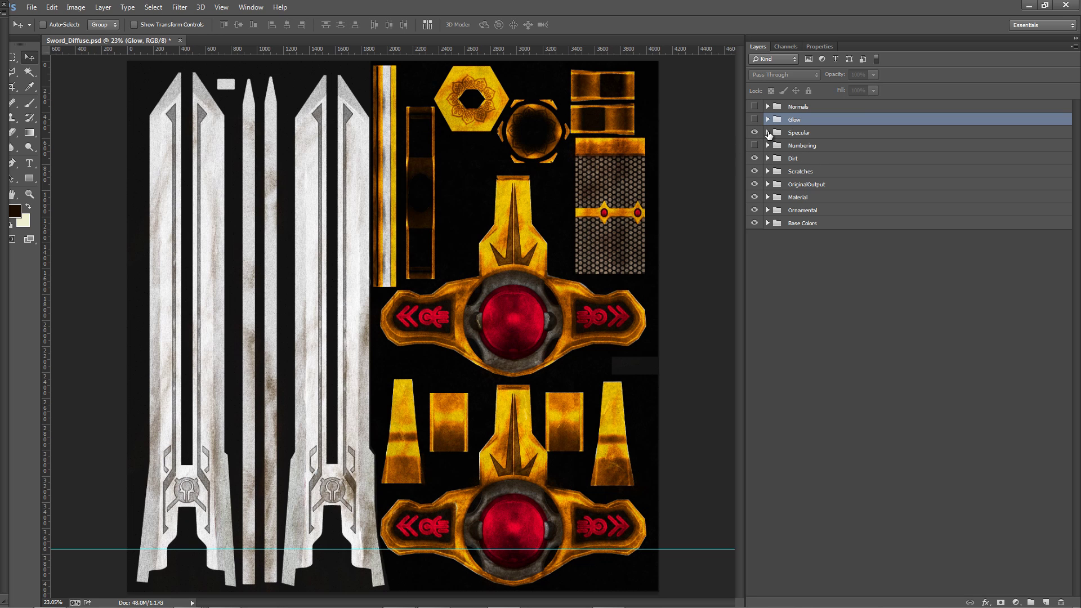
{"action": "left_click", "coordinate": [767, 132]}
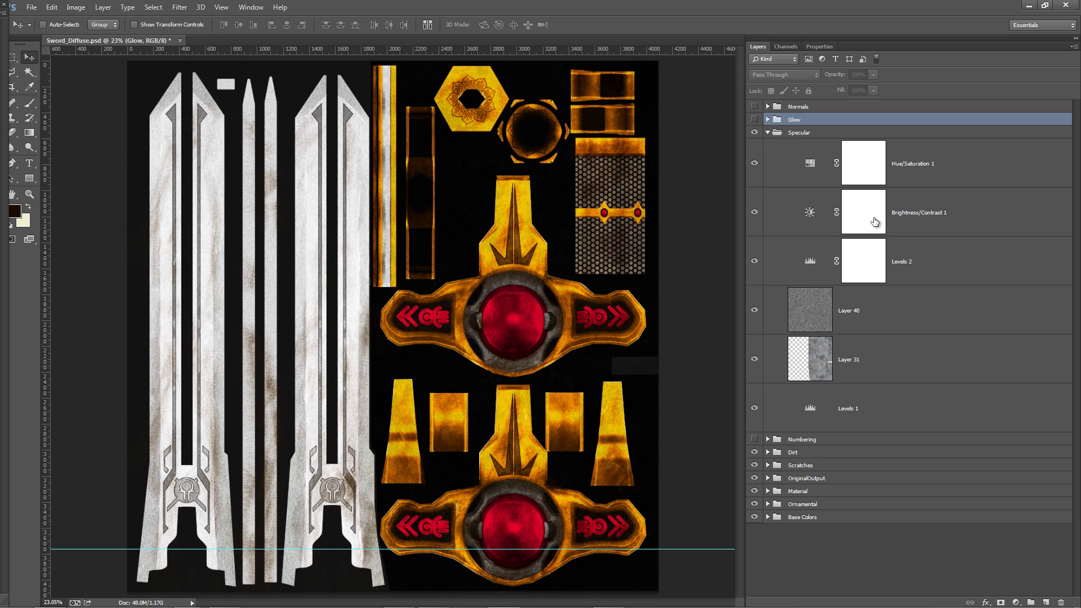
{"action": "left_click", "coordinate": [880, 265]}
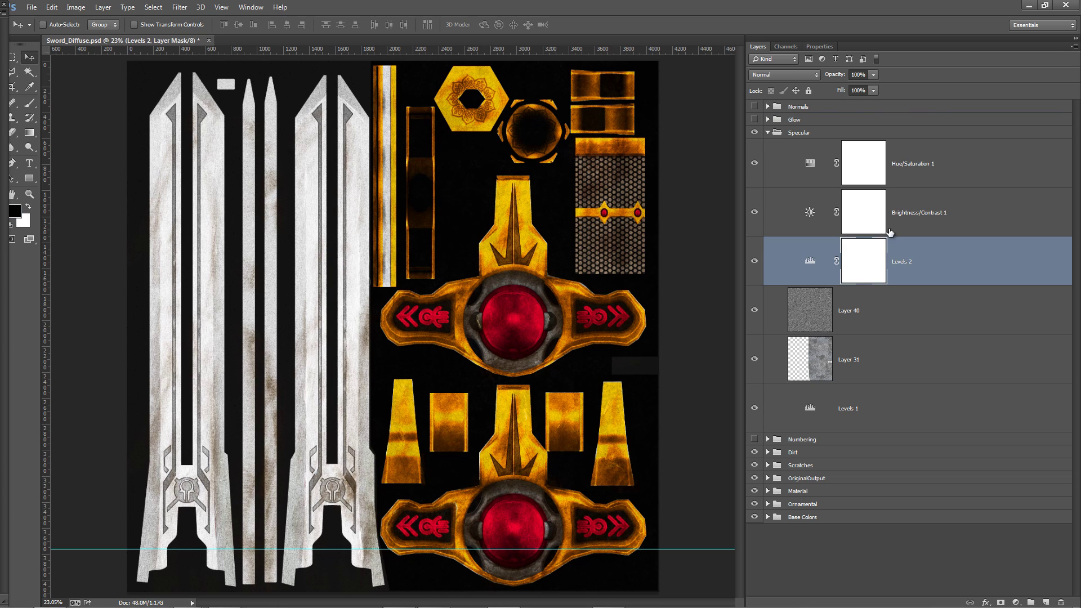
{"action": "left_click", "coordinate": [876, 218]}
{"action": "left_click", "coordinate": [881, 163]}
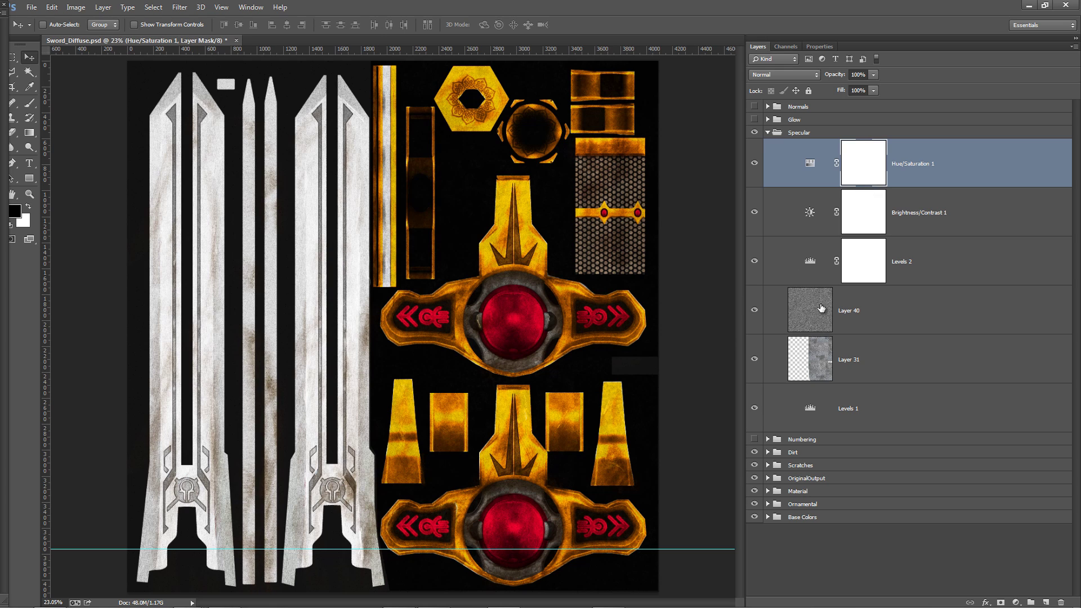
Compare the specular map with and without the Layer 40 and Layer 31 texture overlays, leaving both layers shown
{"action": "left_click", "coordinate": [819, 308]}
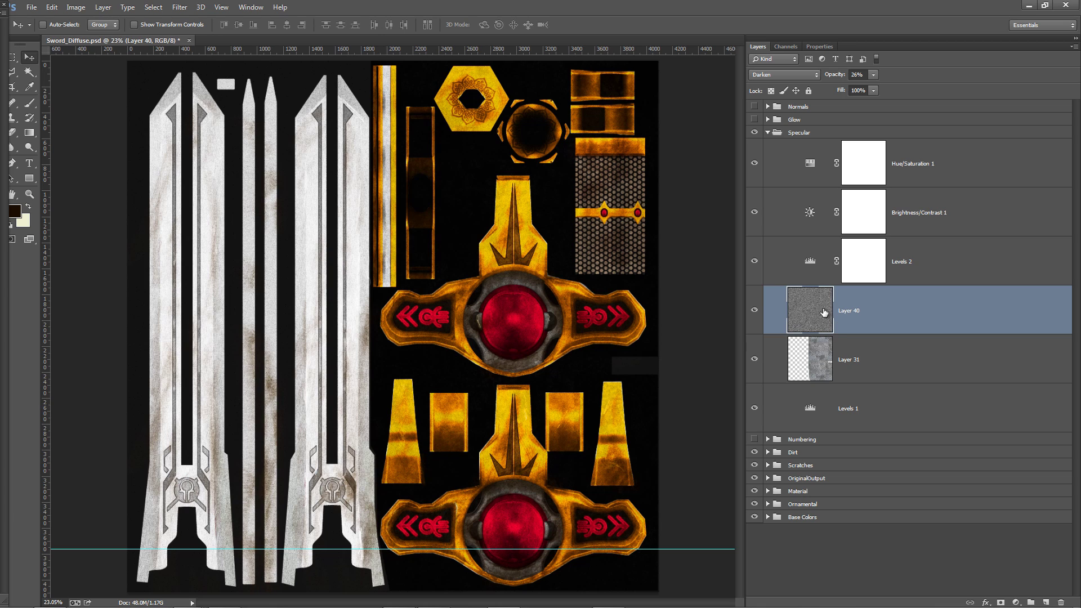
{"action": "left_click", "coordinate": [755, 310]}
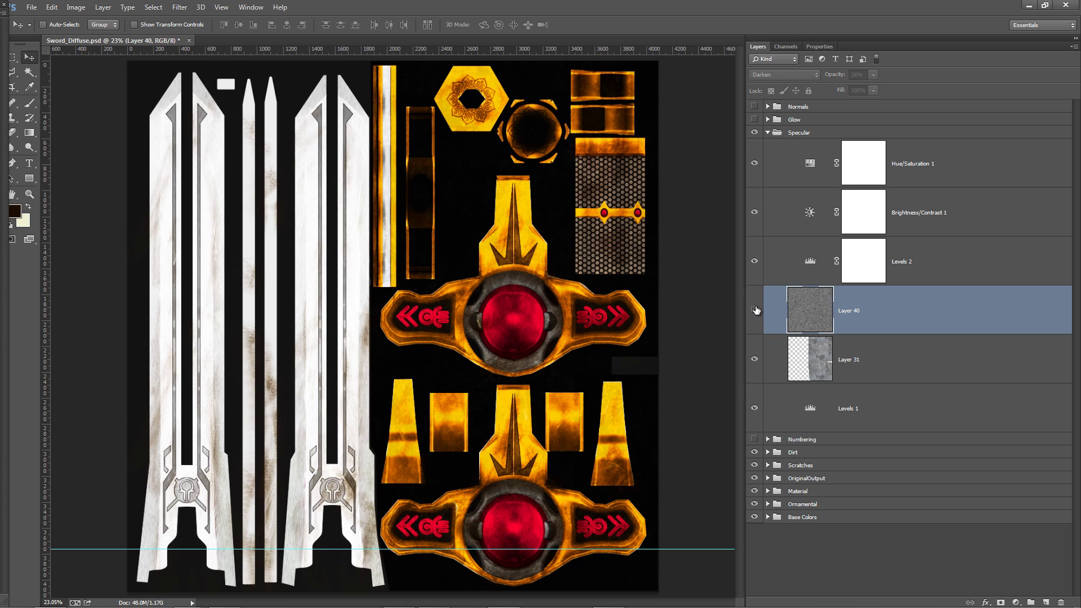
{"action": "left_click", "coordinate": [756, 311]}
{"action": "left_click", "coordinate": [756, 310]}
{"action": "left_click", "coordinate": [756, 311]}
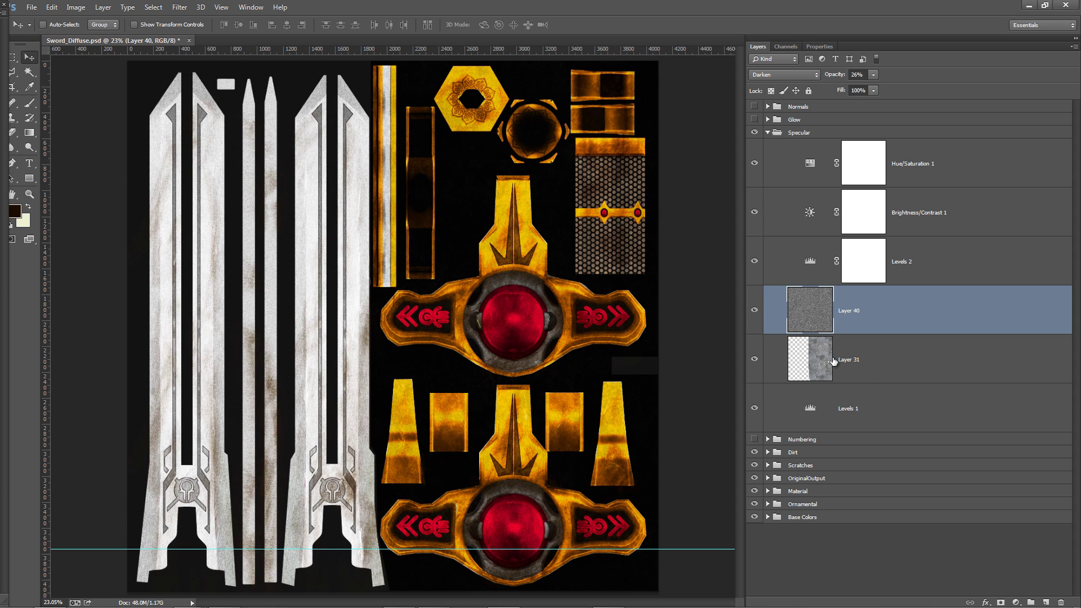
{"action": "left_click", "coordinate": [755, 360]}
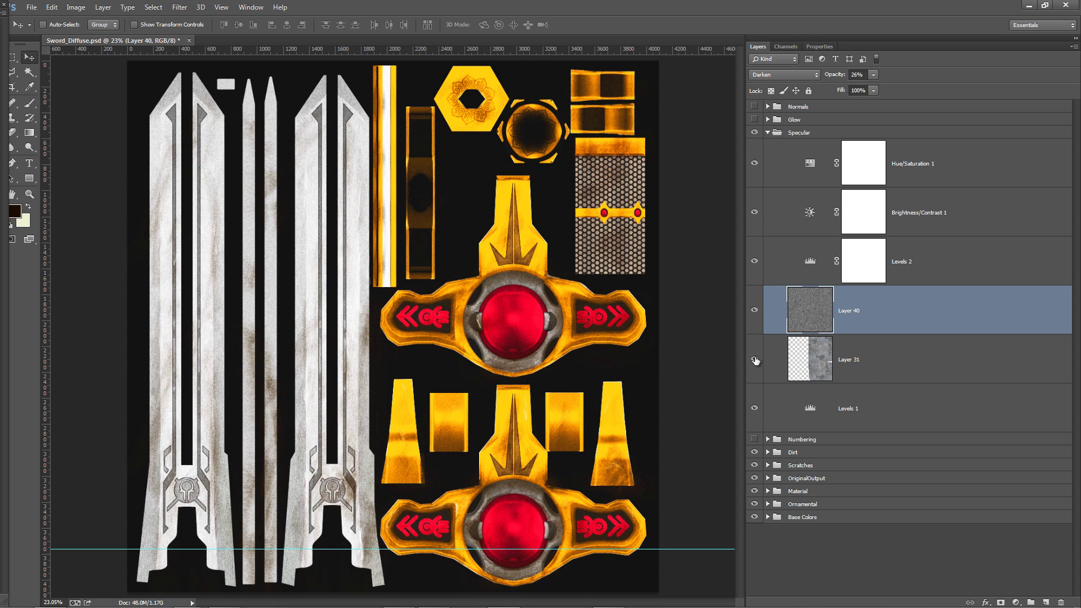
{"action": "left_click", "coordinate": [755, 360]}
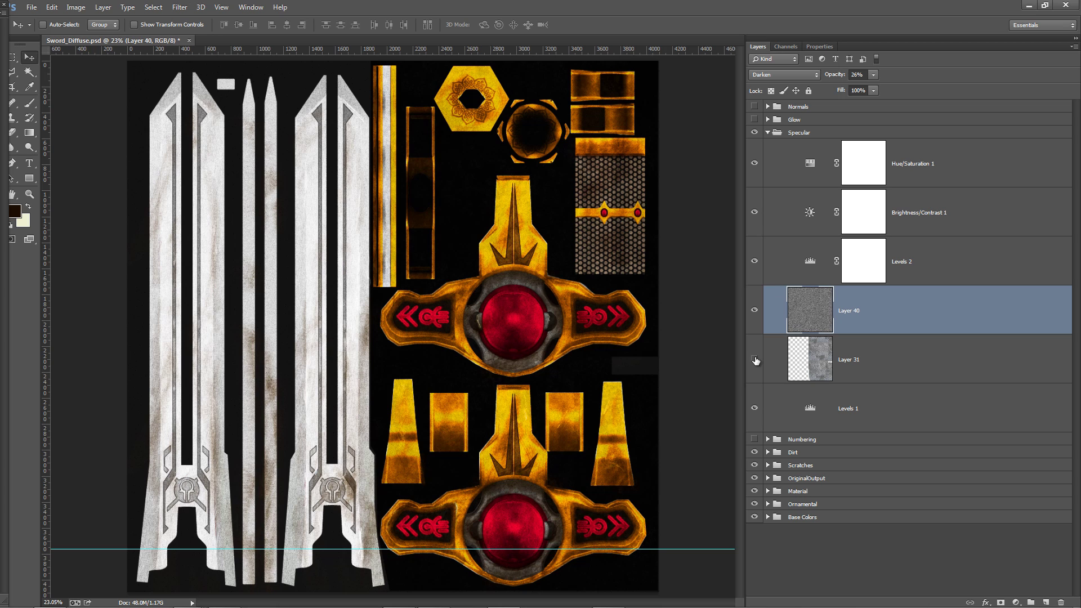
{"action": "left_click", "coordinate": [756, 361]}
{"action": "left_click", "coordinate": [756, 360]}
Collapse the Specular group and hide it so the diffuse texture shows
{"action": "left_click", "coordinate": [768, 132]}
{"action": "left_click", "coordinate": [789, 132]}
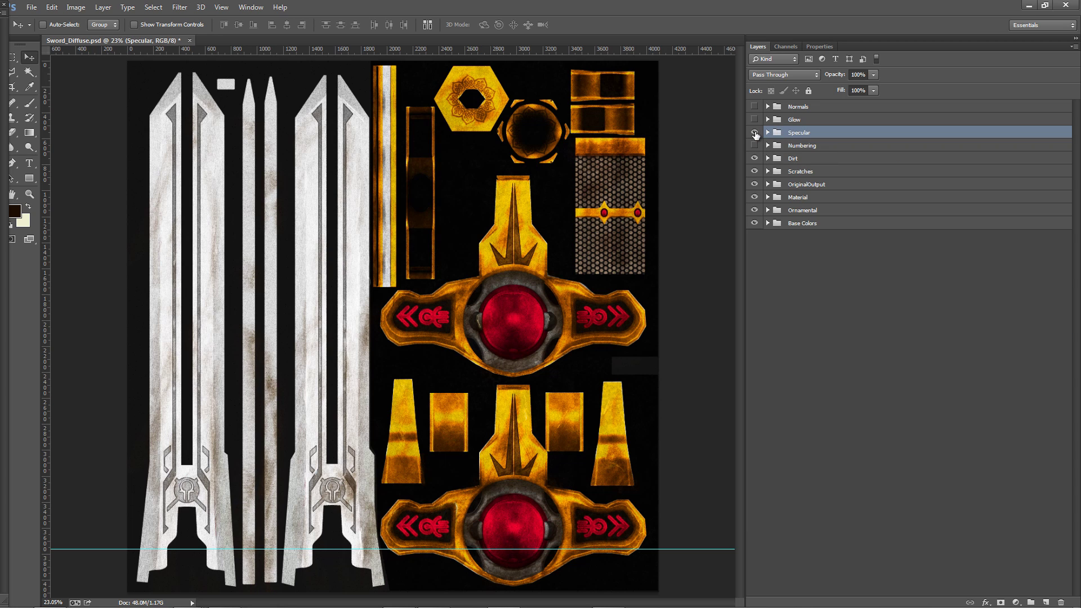
{"action": "left_click", "coordinate": [755, 133]}
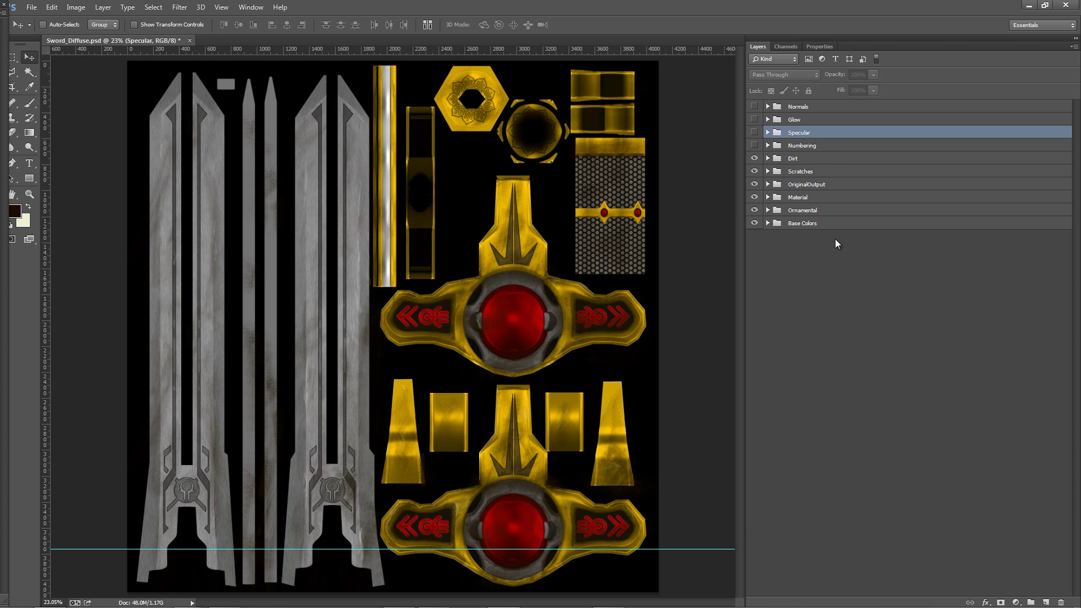